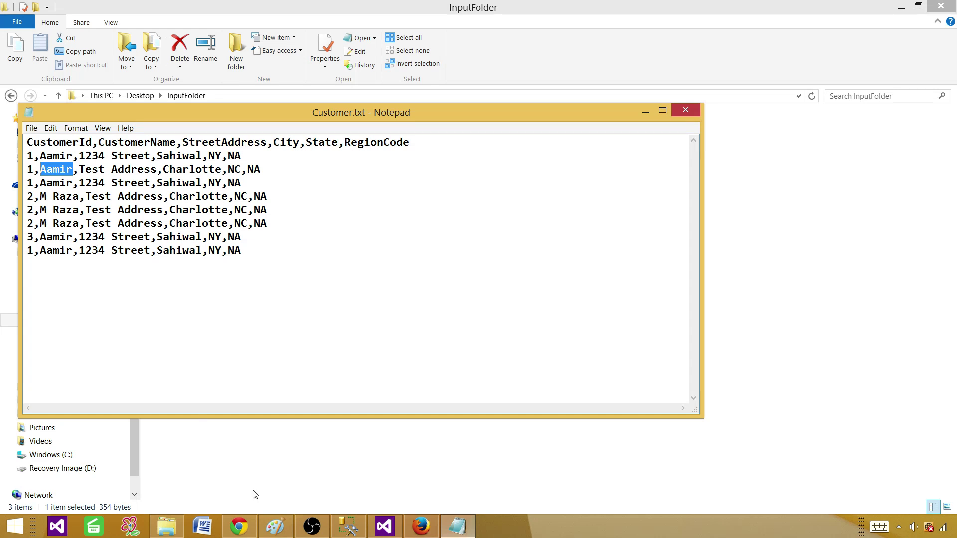
# - Switch to SQL Server Management Studio, rerun the select query on dbo.customer2 and examine the CustomerName column
pyautogui.click(347, 526)
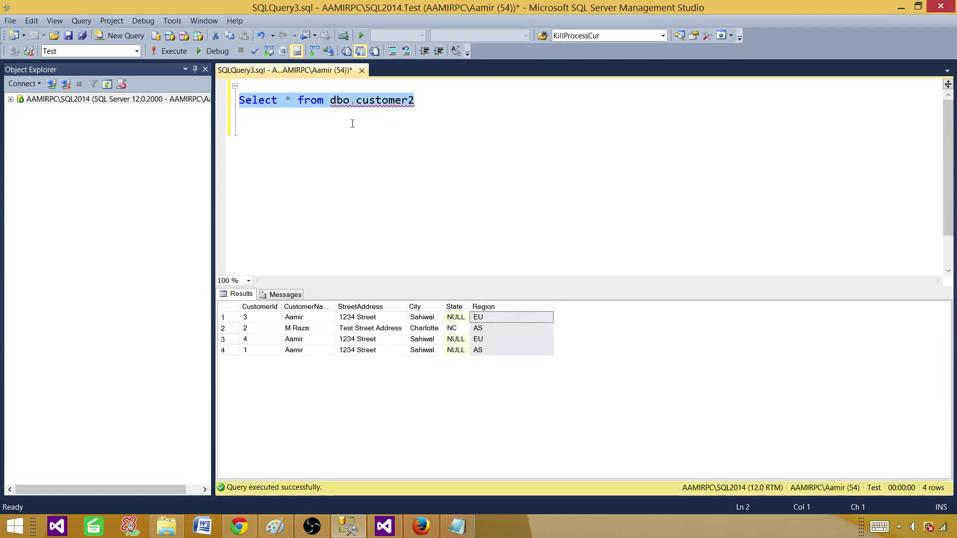
pyautogui.click(414, 100)
pyautogui.moveTo(414, 101); pyautogui.dragTo(238, 100)
pyautogui.click(172, 51)
pyautogui.moveTo(302, 317); pyautogui.dragTo(296, 361)
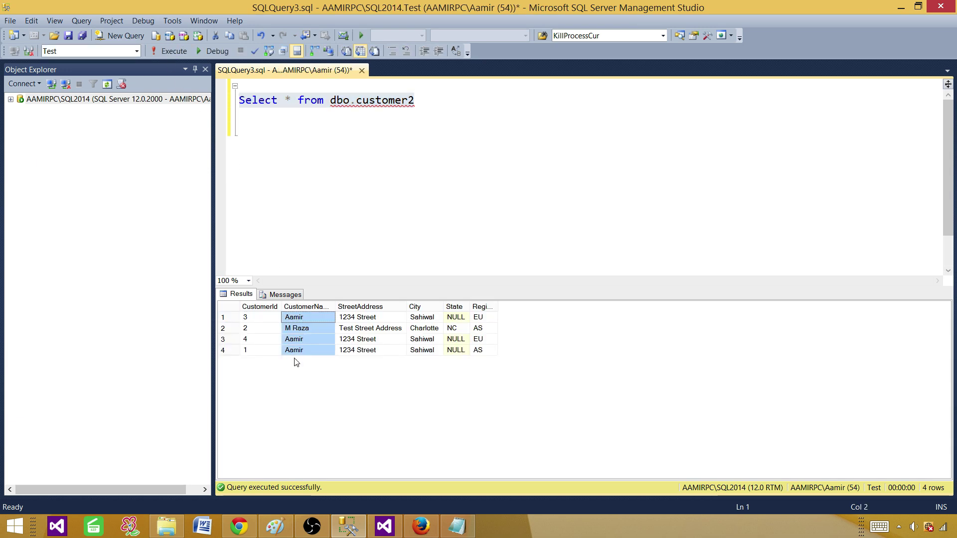
# - Compare the customer names in Customer.txt with the names, addresses and regions in the dbo.customer2 query results
pyautogui.click(170, 527)
pyautogui.click(455, 527)
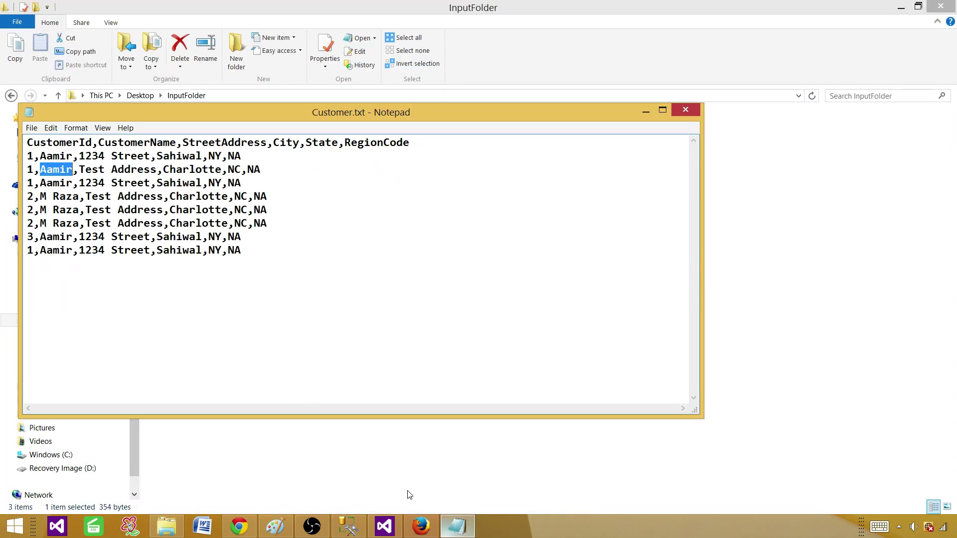
pyautogui.click(348, 527)
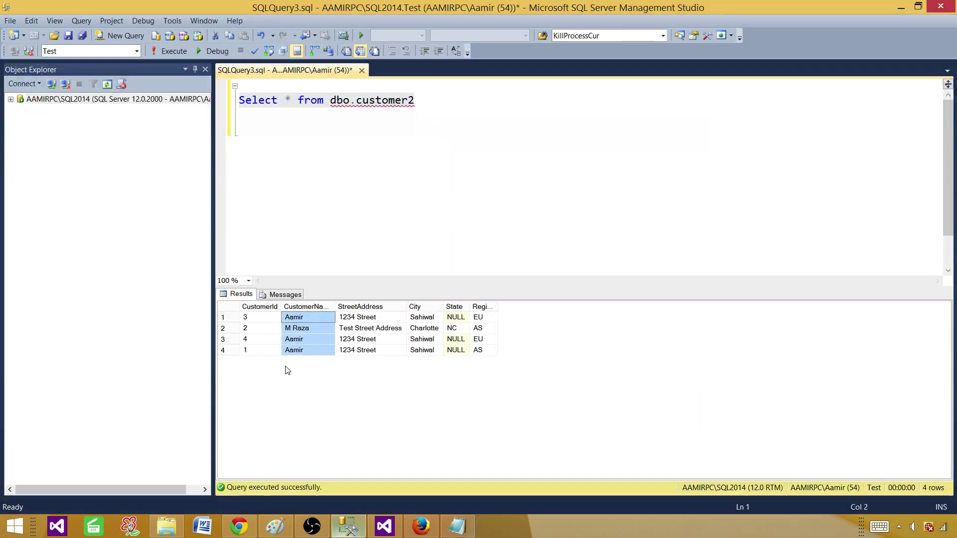
pyautogui.click(307, 318)
pyautogui.click(314, 326)
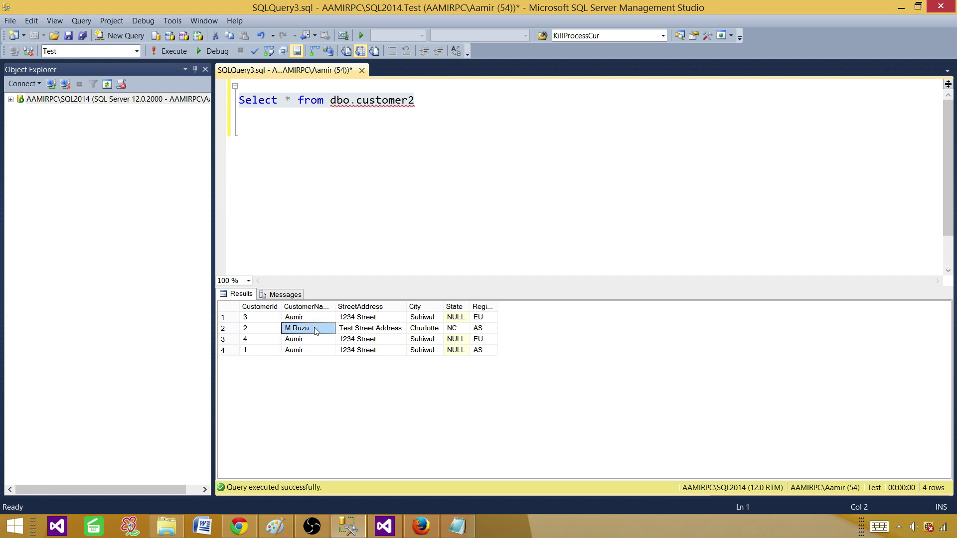
pyautogui.moveTo(336, 306); pyautogui.dragTo(365, 306)
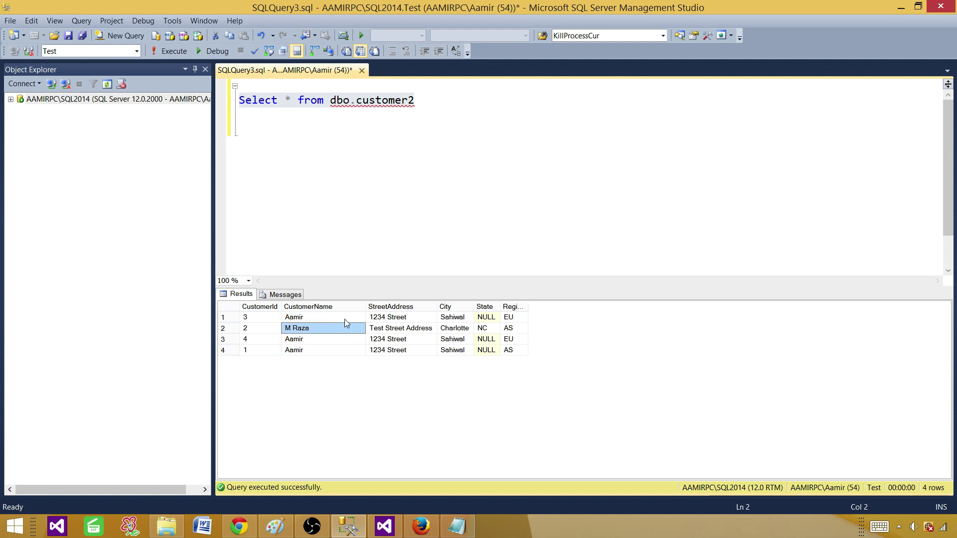
pyautogui.click(343, 317)
pyautogui.click(339, 339)
pyautogui.click(335, 350)
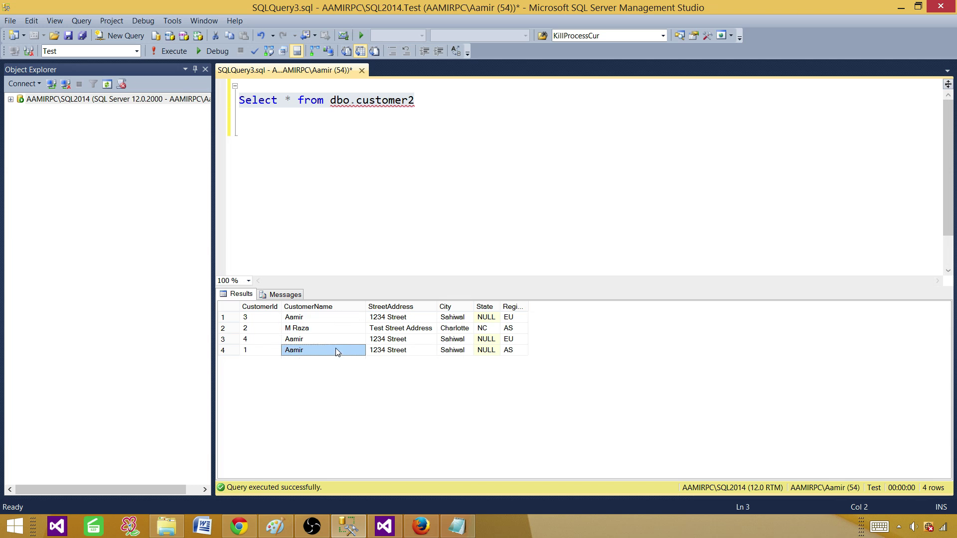
pyautogui.click(323, 318)
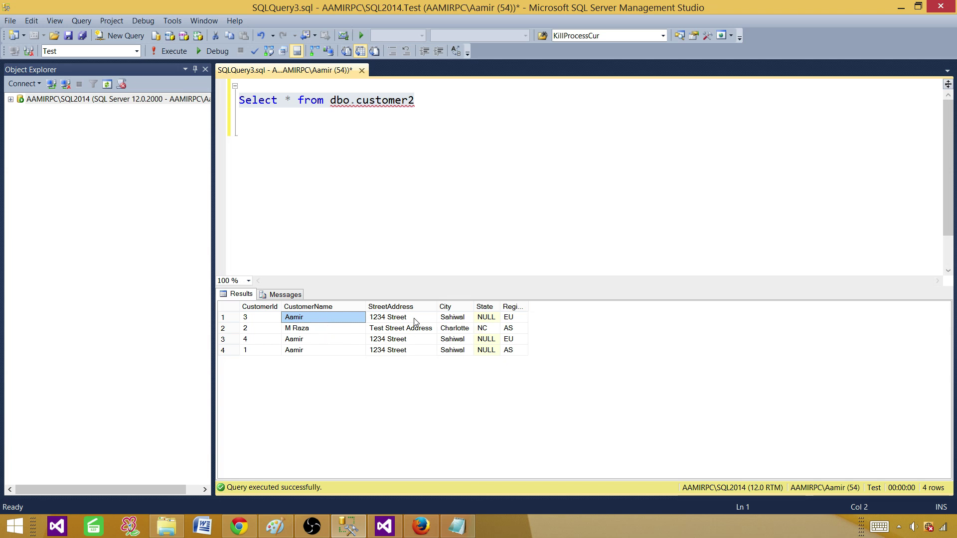
pyautogui.moveTo(396, 318); pyautogui.dragTo(526, 357)
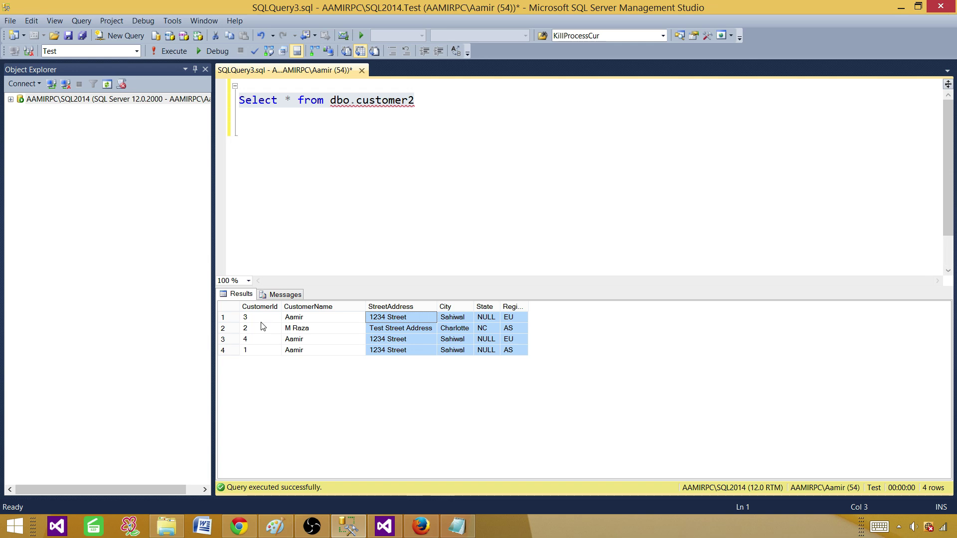
pyautogui.click(321, 320)
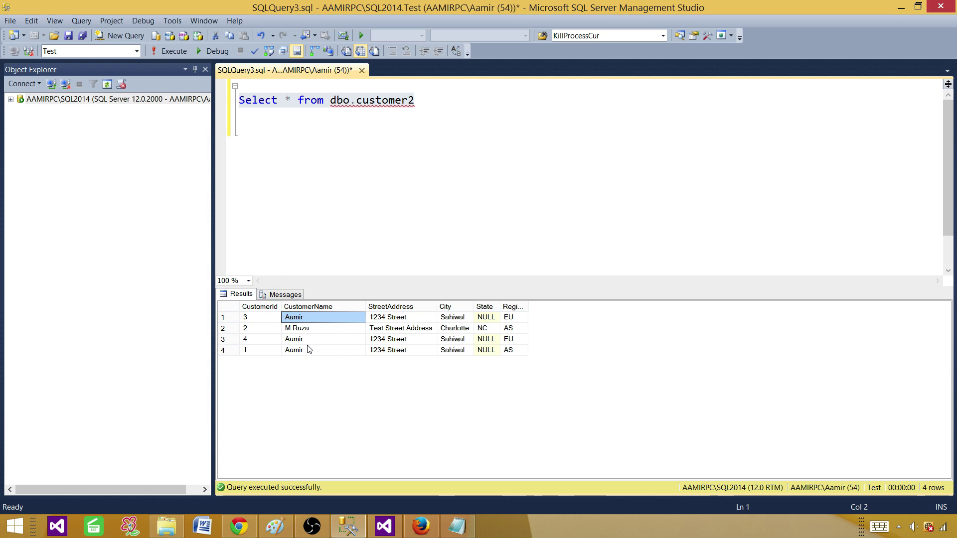
# - Switch to Visual Studio and add a new SSIS package to the LookupTransformationDemo project
pyautogui.click(385, 527)
pyautogui.click(594, 194)
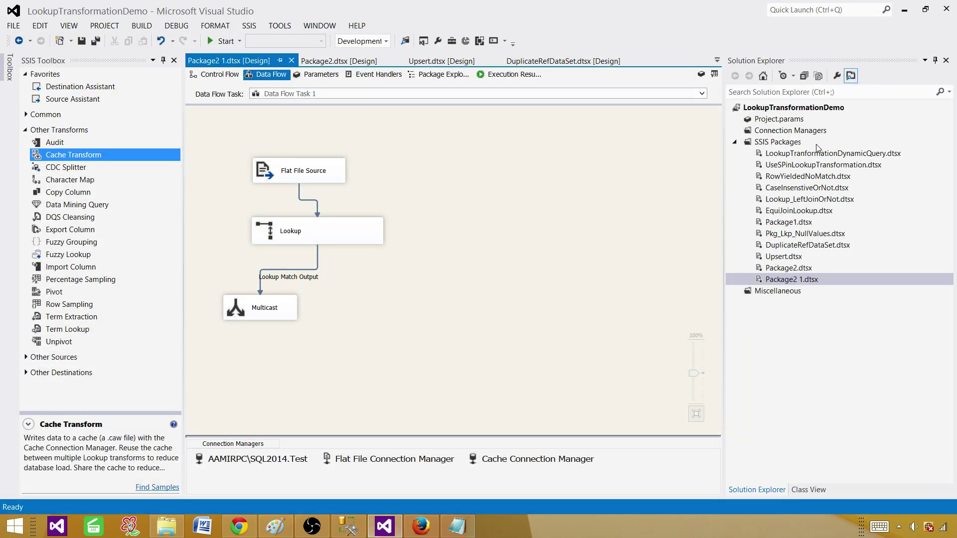
pyautogui.click(780, 143)
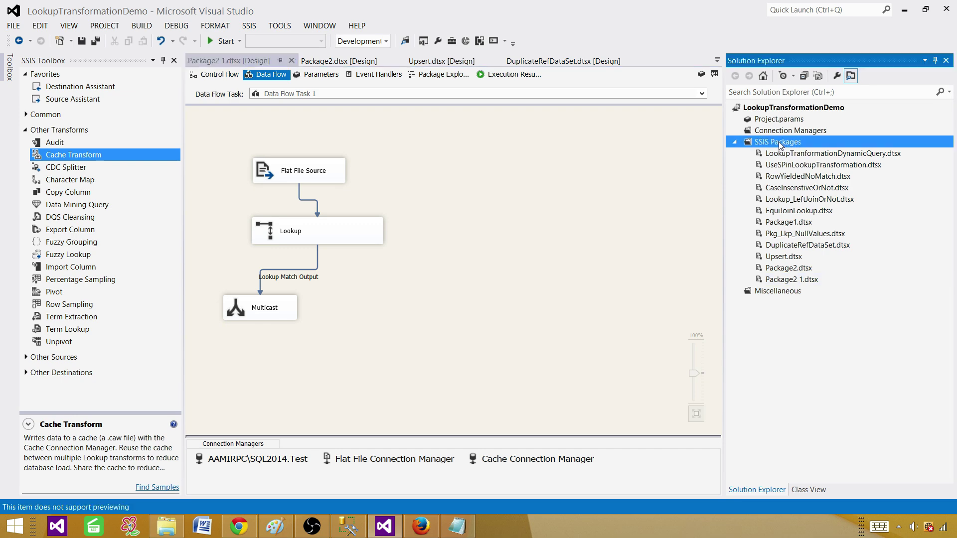
pyautogui.rightClick(777, 144)
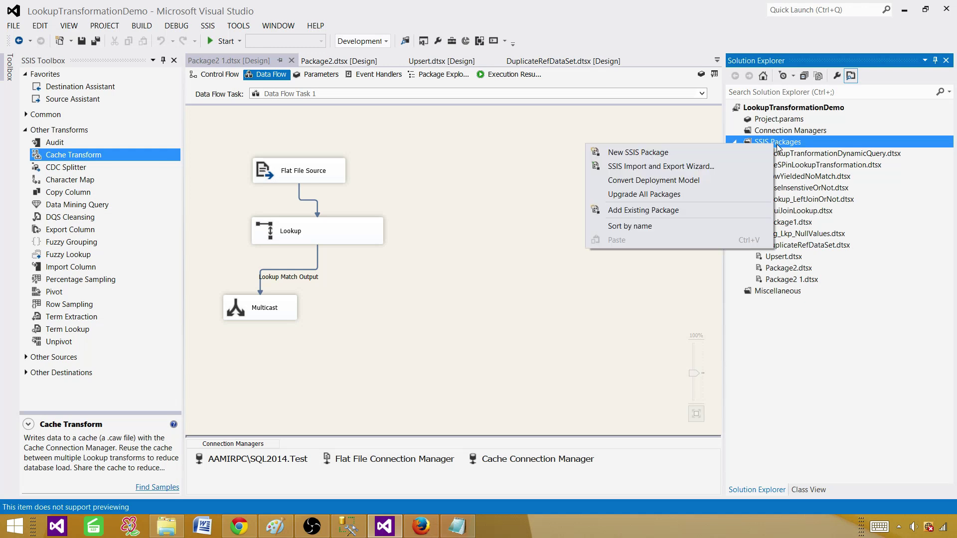
pyautogui.click(677, 154)
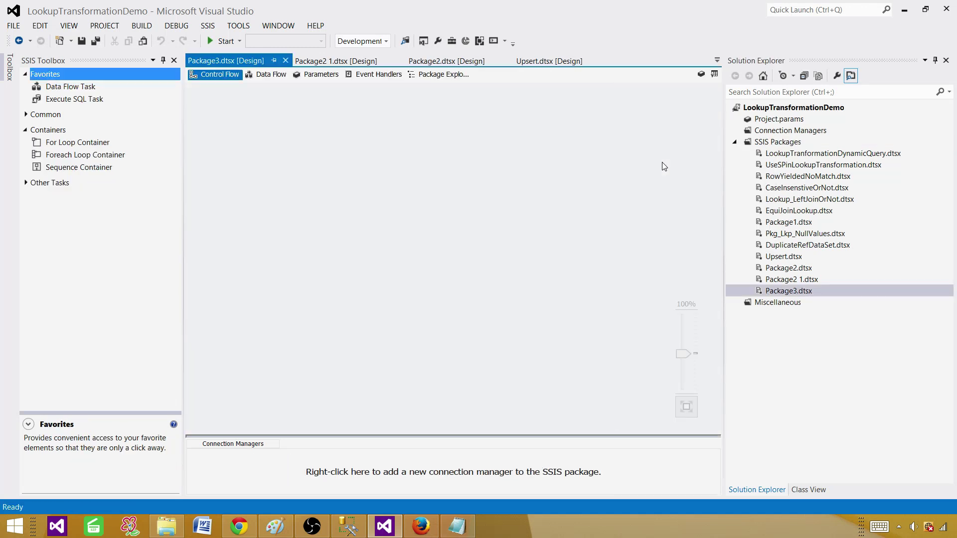
# - Add a Data Flow Task to the new package and place a Flat File Source inside it
pyautogui.moveTo(64, 90); pyautogui.dragTo(291, 142)
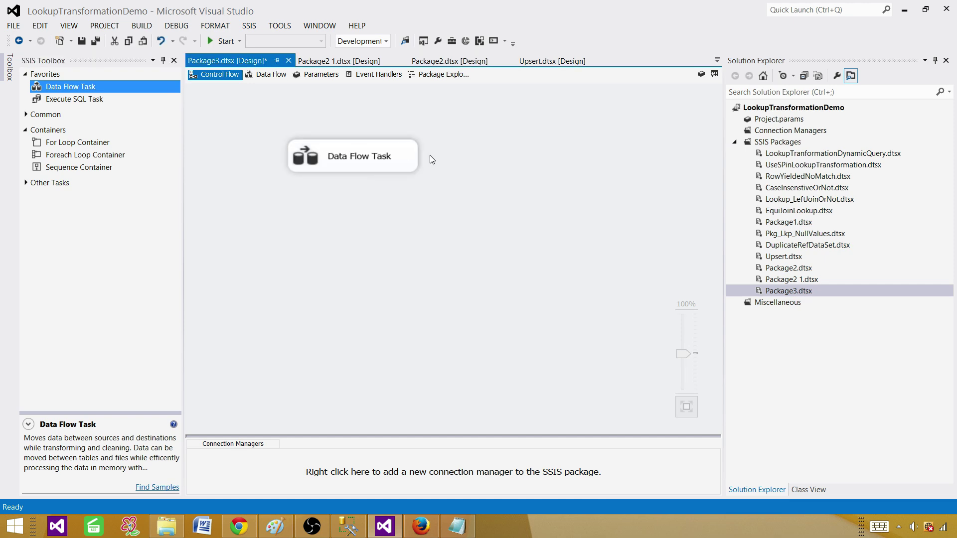
pyautogui.doubleClick(402, 156)
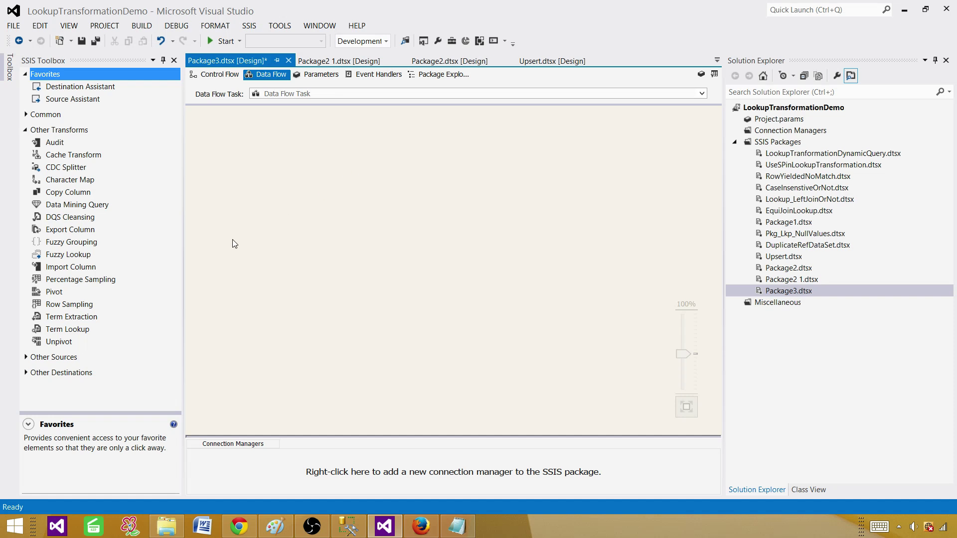
pyautogui.click(26, 357)
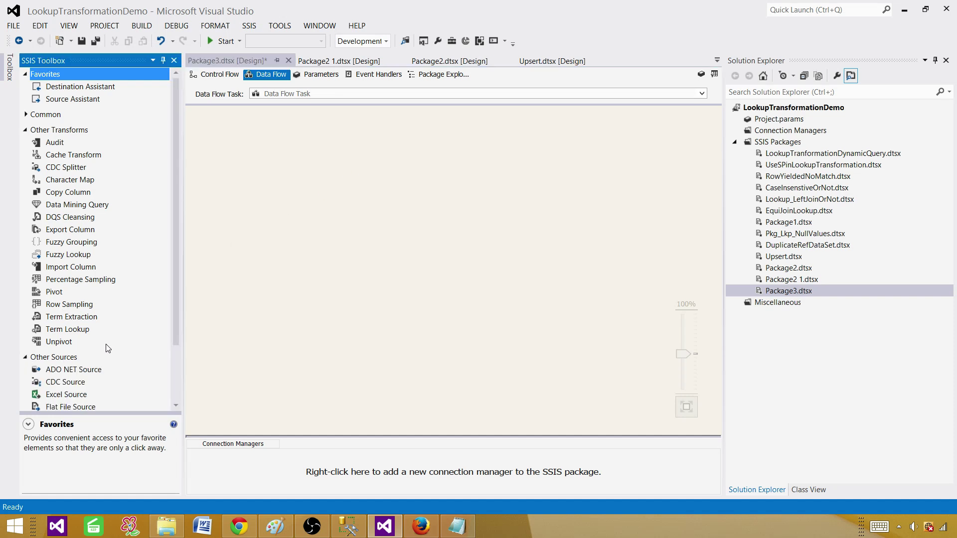
pyautogui.moveTo(67, 337); pyautogui.dragTo(301, 159)
# - Create a new flat file connection manager for the Flat File Source, using Customer.txt from InputFolder
pyautogui.doubleClick(417, 171)
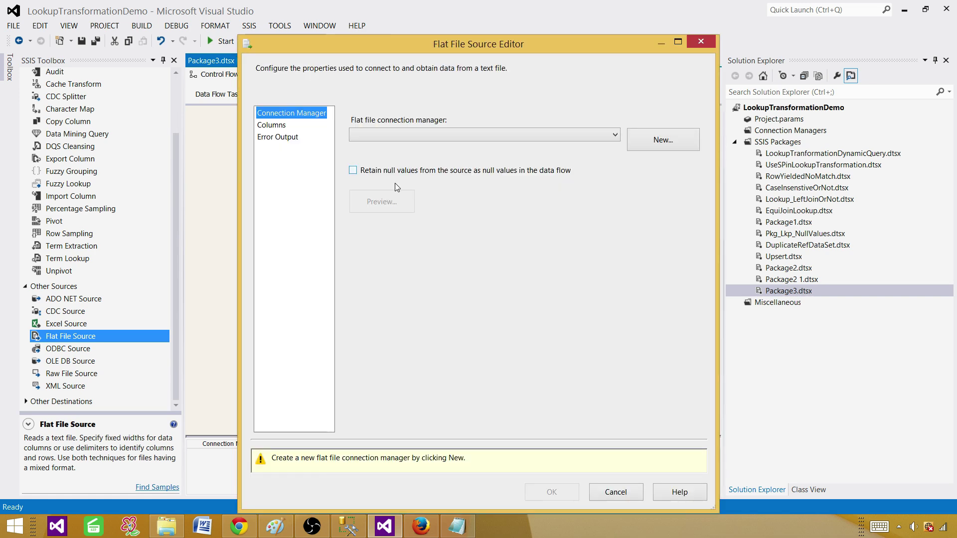
pyautogui.click(631, 145)
pyautogui.click(626, 194)
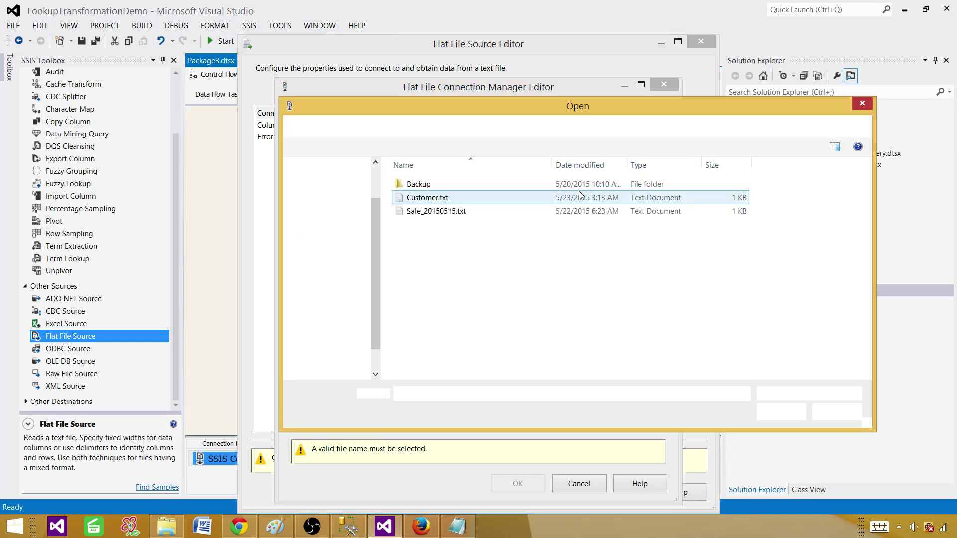
pyautogui.click(444, 200)
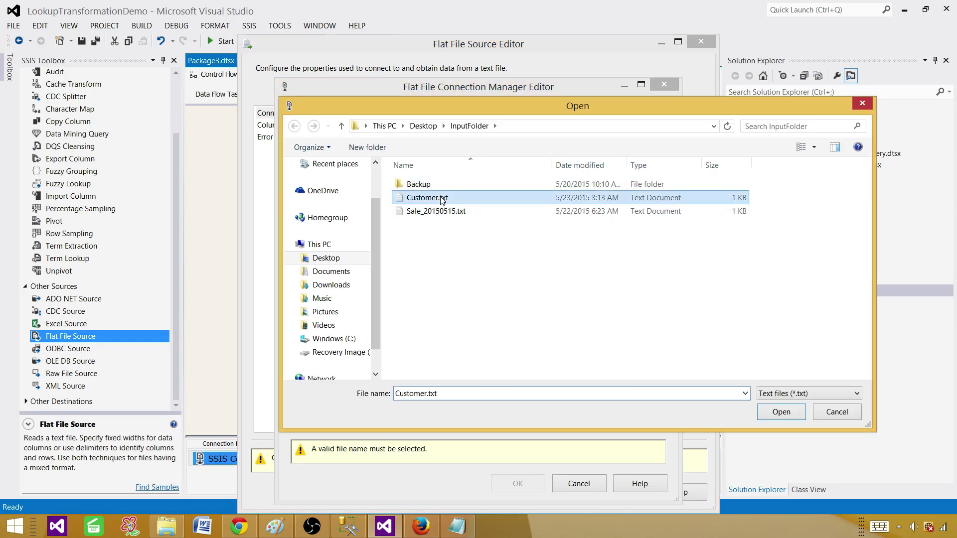
pyautogui.click(783, 414)
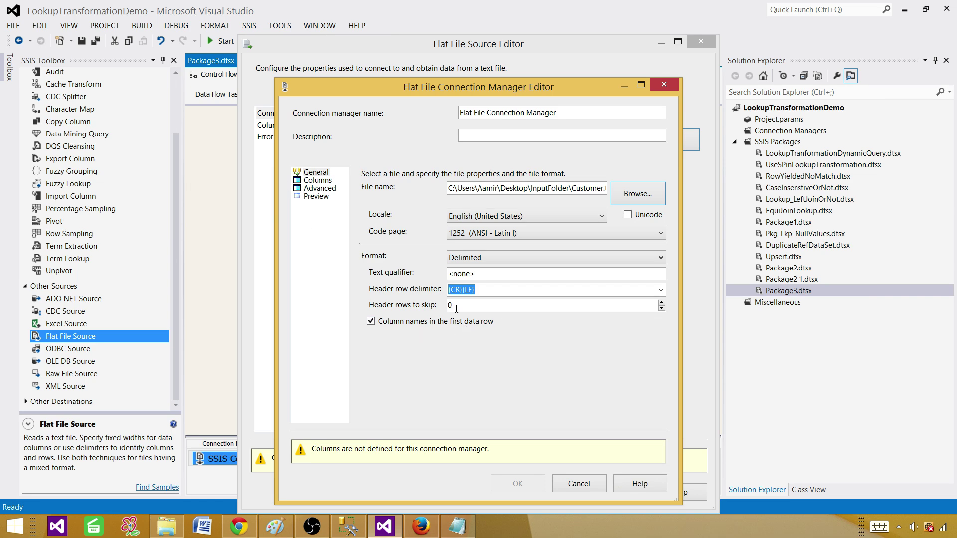
# - Check the comma-delimited column preview, then set the CustomerId column's data type to four-byte signed integer
pyautogui.click(327, 180)
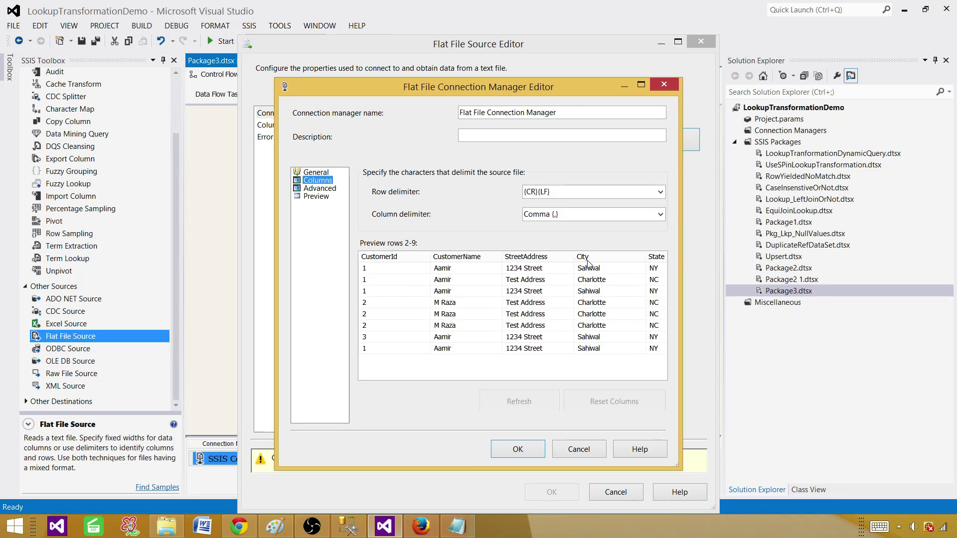
pyautogui.click(327, 189)
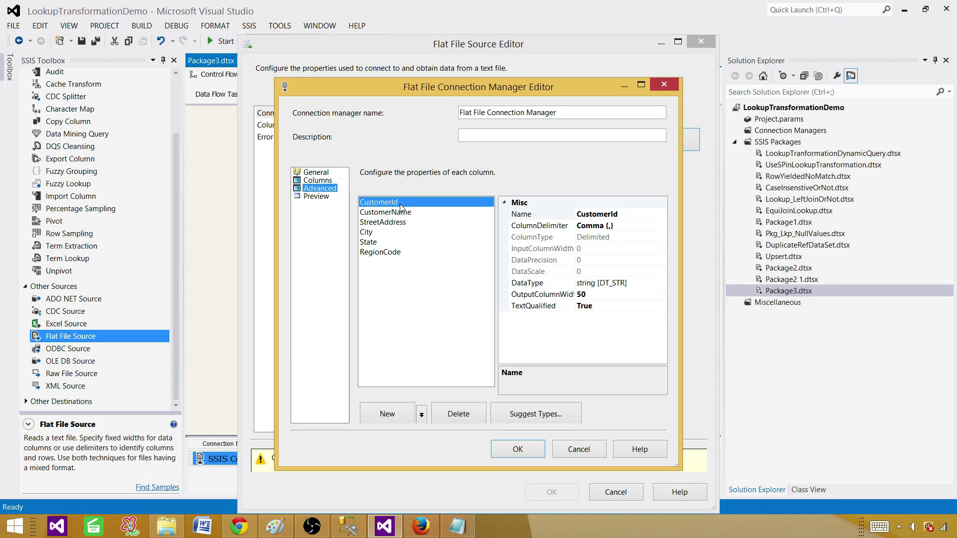
pyautogui.click(661, 283)
pyautogui.click(661, 283)
pyautogui.click(529, 320)
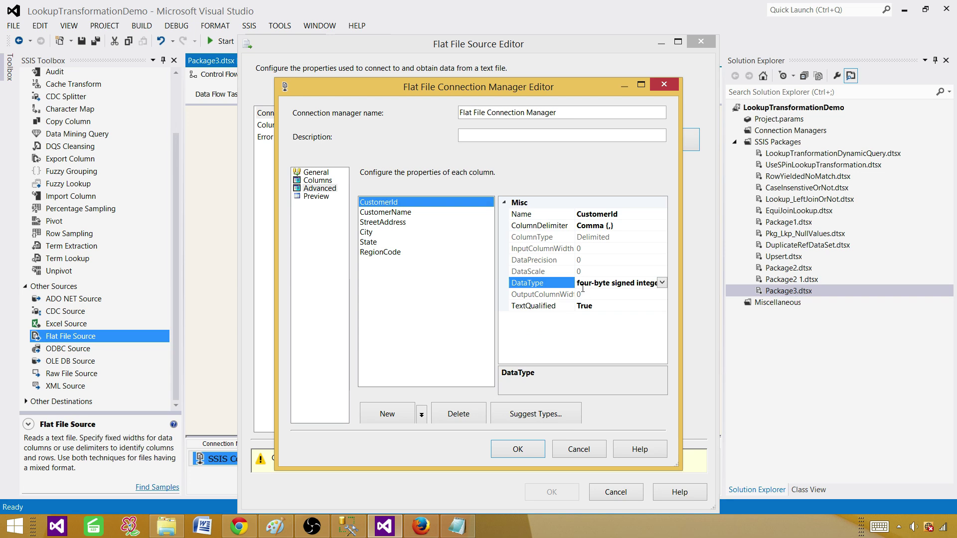
# - Review the remaining column definitions, set RegionCode's output column width to 2 and accept the connection manager
pyautogui.click(390, 213)
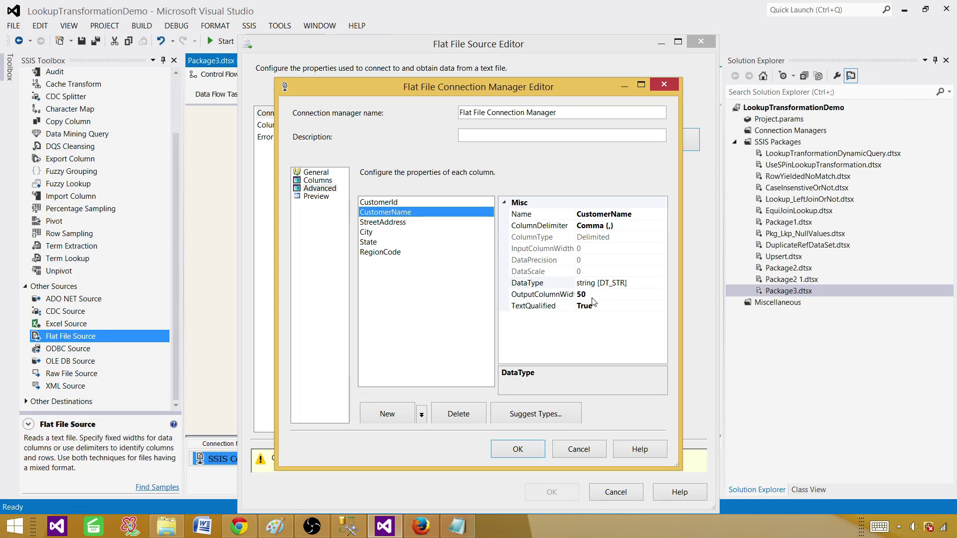
pyautogui.click(394, 223)
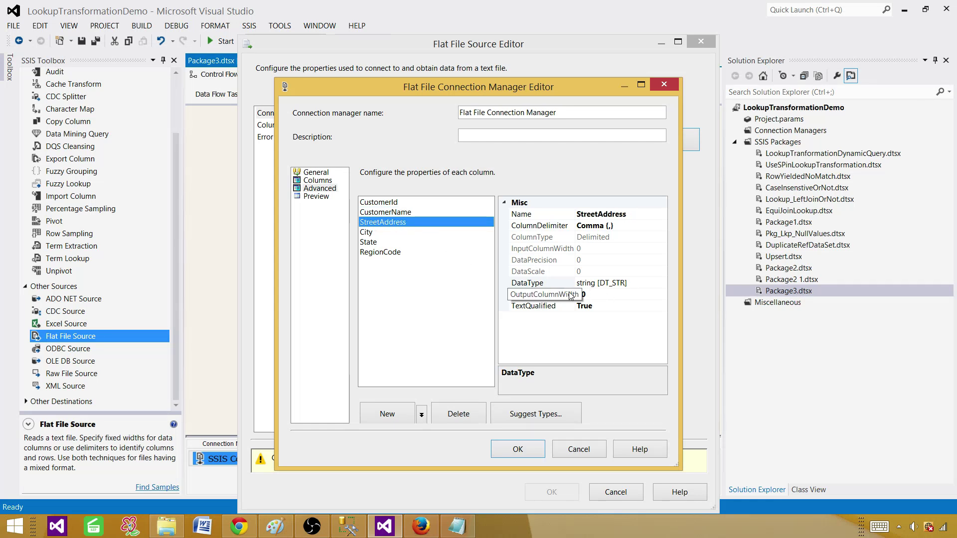
pyautogui.click(371, 233)
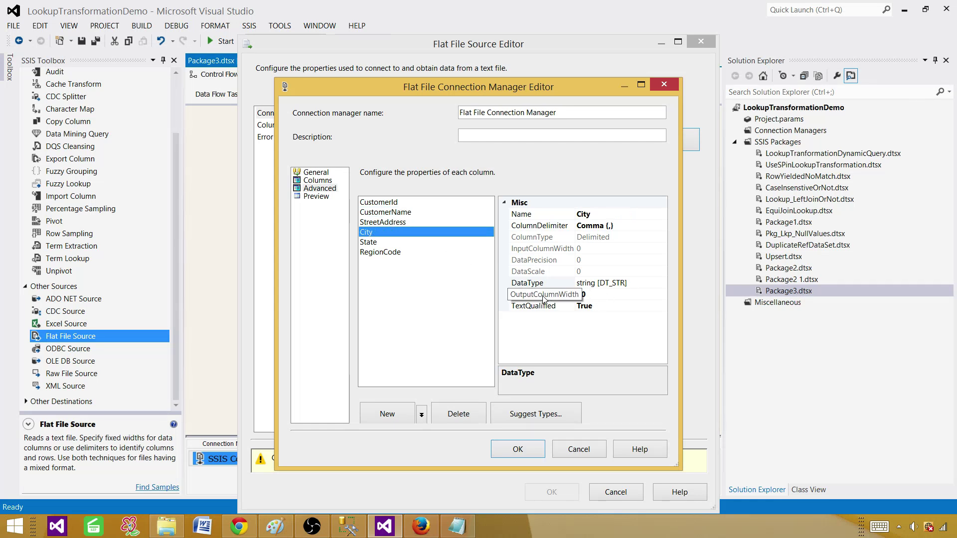
pyautogui.click(369, 243)
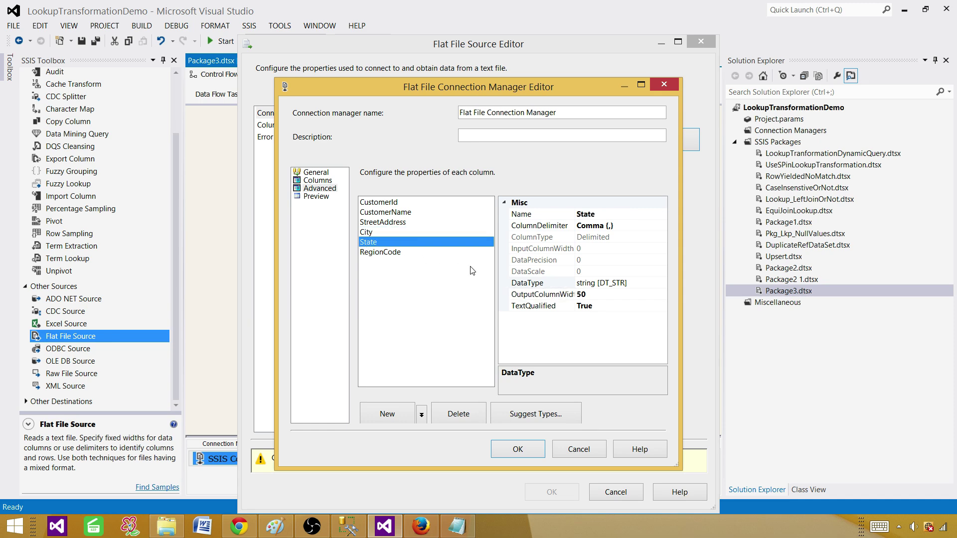
pyautogui.click(394, 253)
pyautogui.click(590, 295)
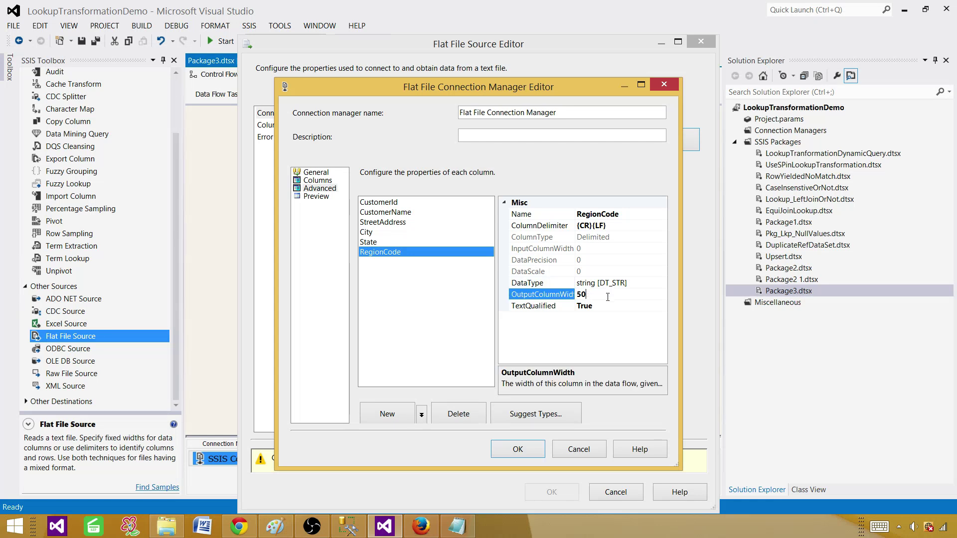
pyautogui.write('2')
pyautogui.click(319, 196)
pyautogui.click(500, 448)
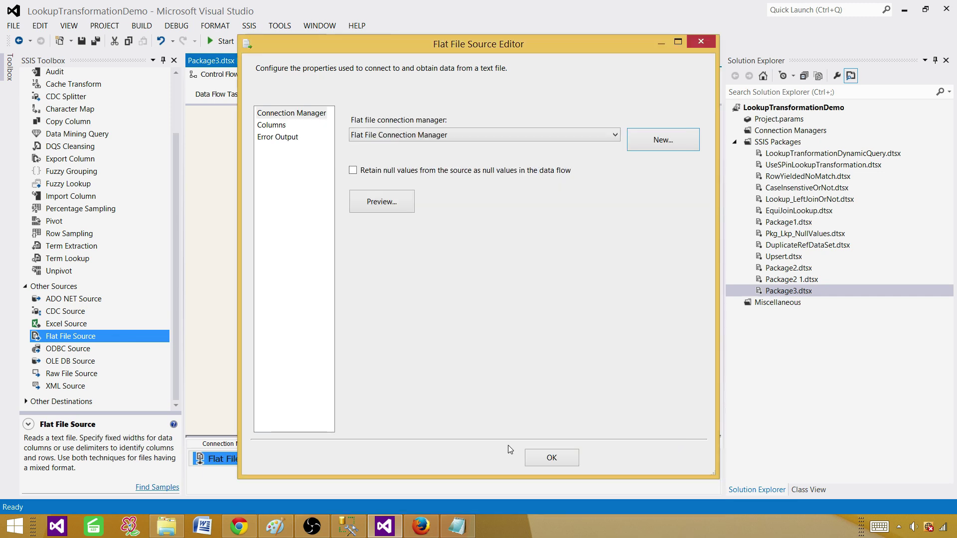
# - Retain null values from the source in the data flow, check the column mappings and accept the Flat File Source settings
pyautogui.click(354, 171)
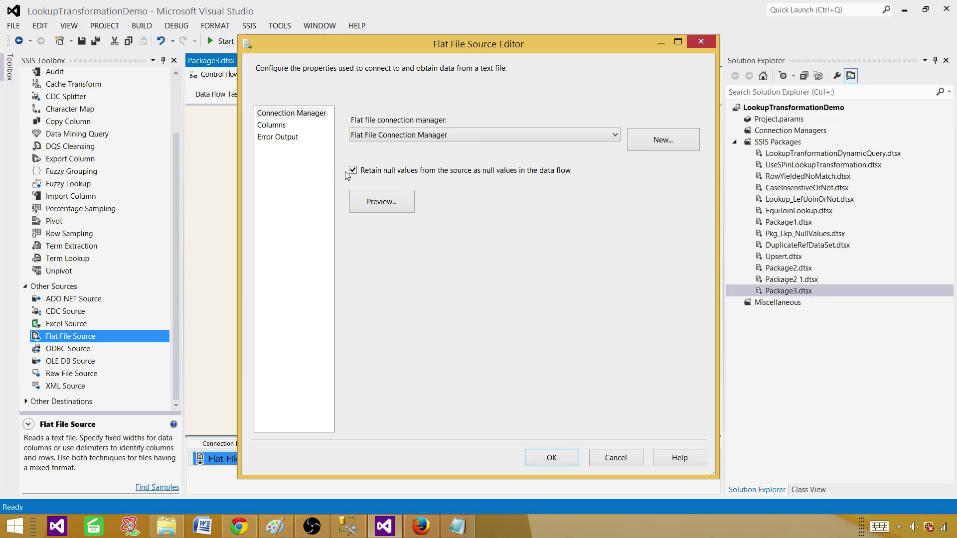
pyautogui.click(283, 125)
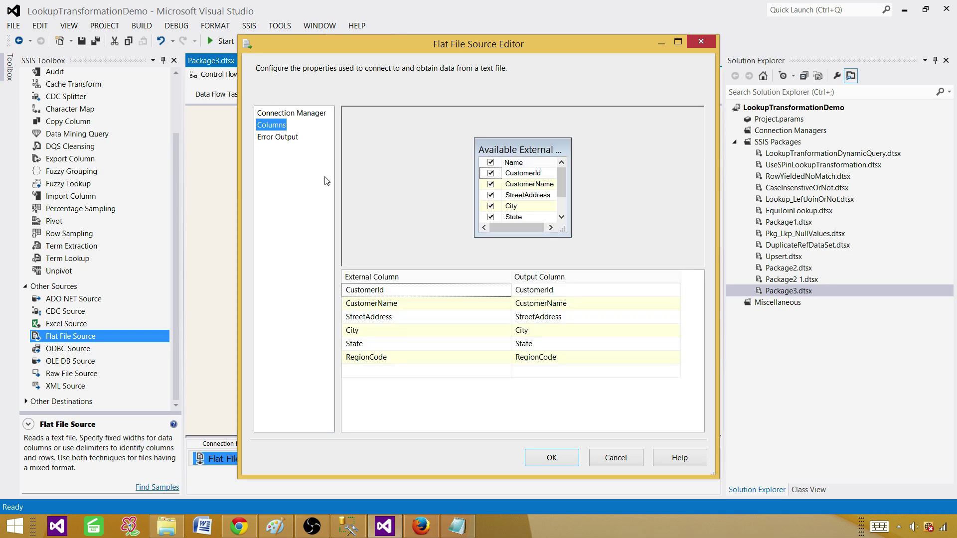
pyautogui.click(540, 452)
pyautogui.click(425, 227)
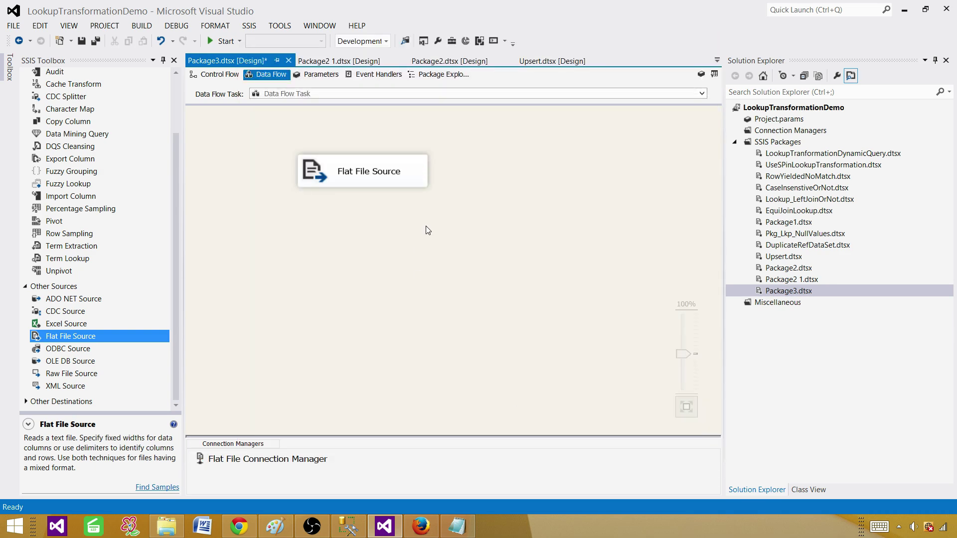
# - Add a Lookup transformation below the Flat File Source and connect the source's regular output to it
pyautogui.click(25, 286)
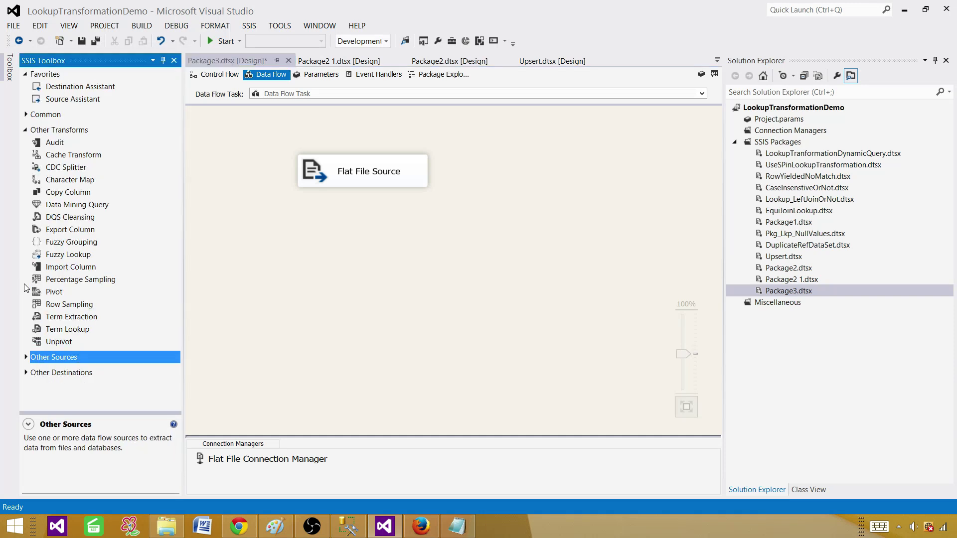
pyautogui.click(26, 130)
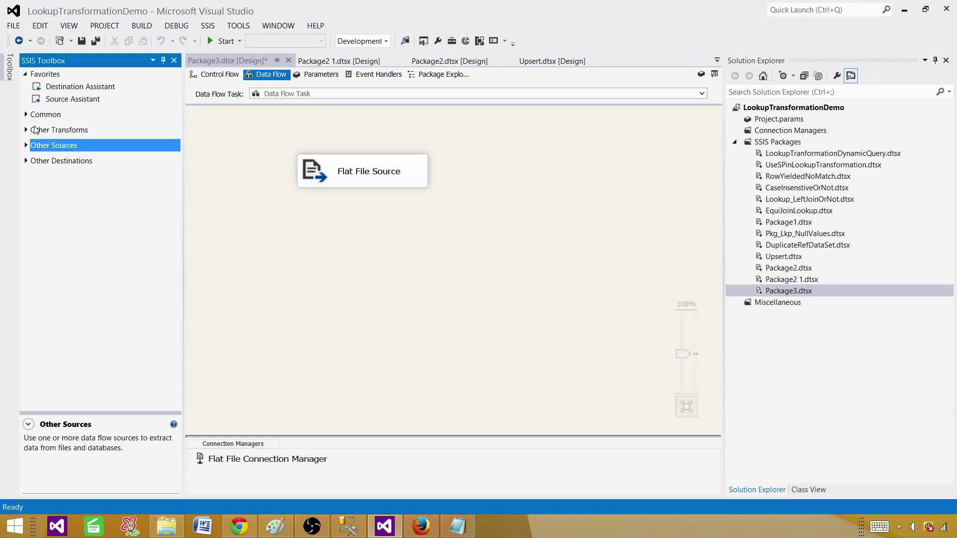
pyautogui.click(25, 115)
pyautogui.moveTo(63, 178); pyautogui.dragTo(302, 217)
pyautogui.click(404, 178)
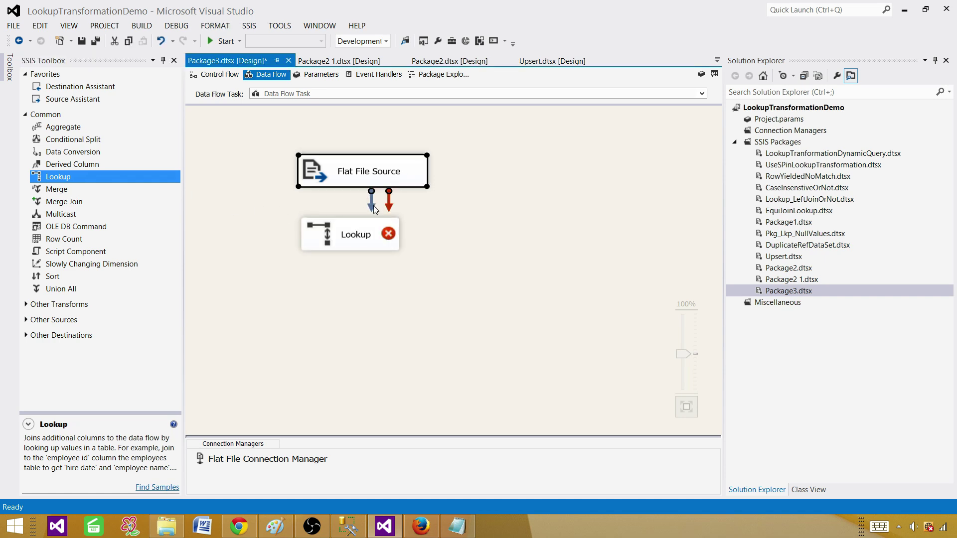
pyautogui.moveTo(373, 206); pyautogui.dragTo(424, 250)
pyautogui.click(471, 234)
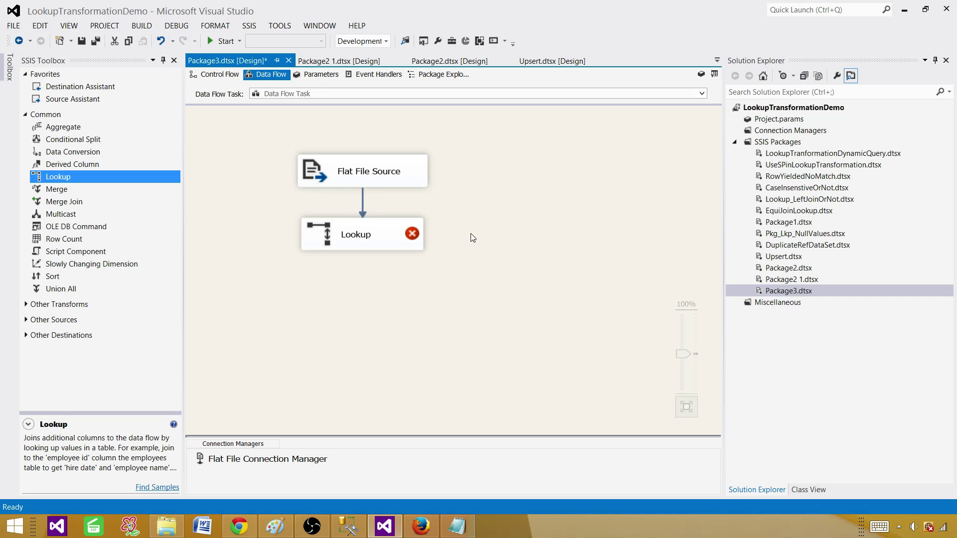
# - Open the Lookup's settings and set rows with no matching entries to Redirect rows to no match output
pyautogui.click(415, 237)
pyautogui.doubleClick(415, 237)
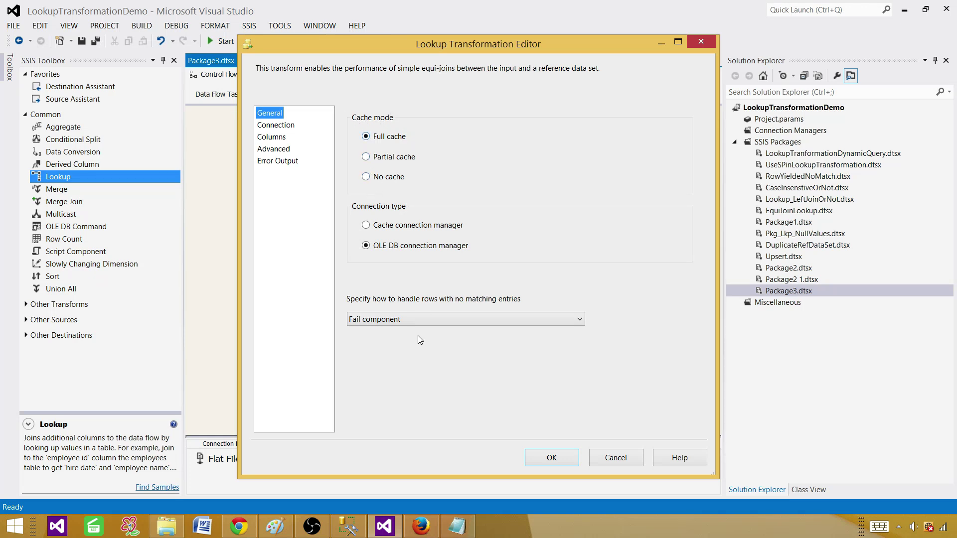
pyautogui.click(415, 320)
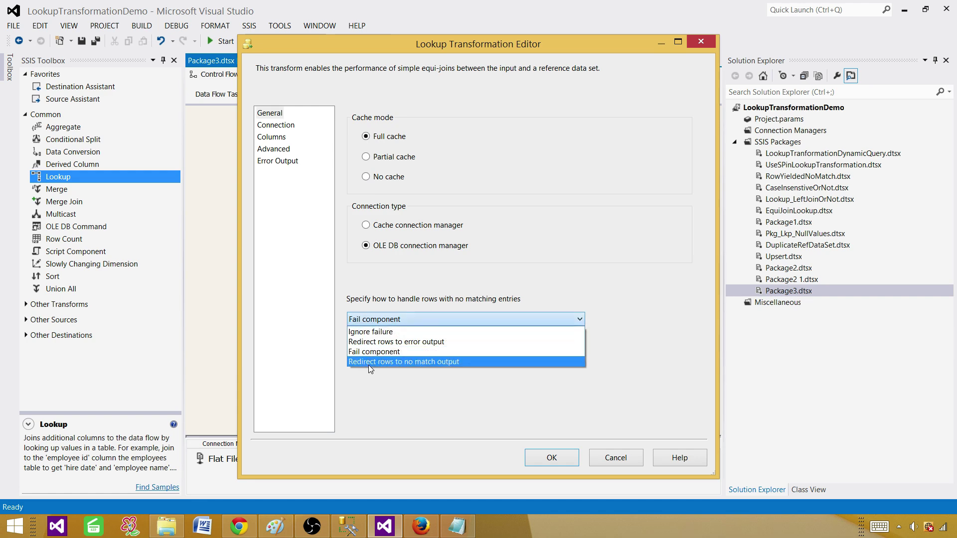
pyautogui.click(404, 362)
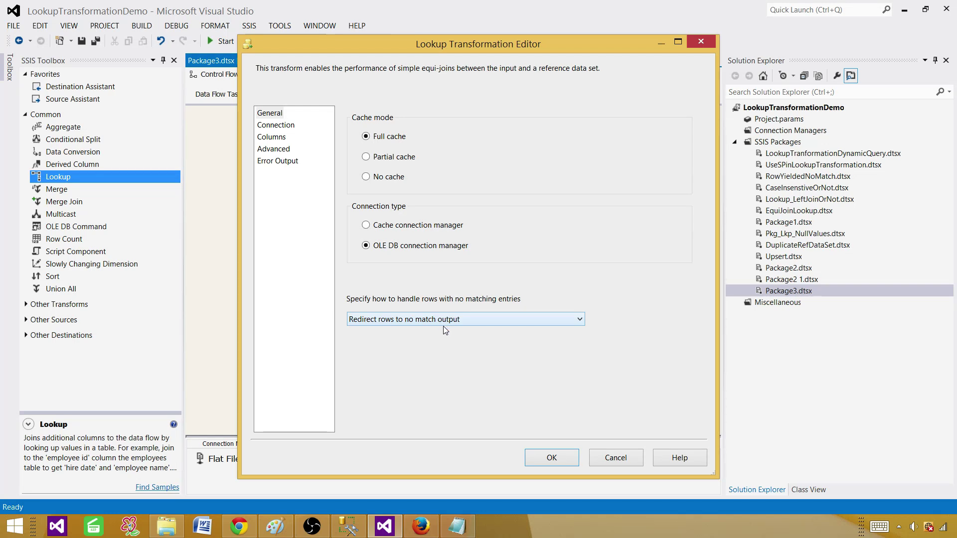
# - Start a new OLE DB connection manager for the Lookup and delete the saved data connection for the Test database
pyautogui.click(292, 126)
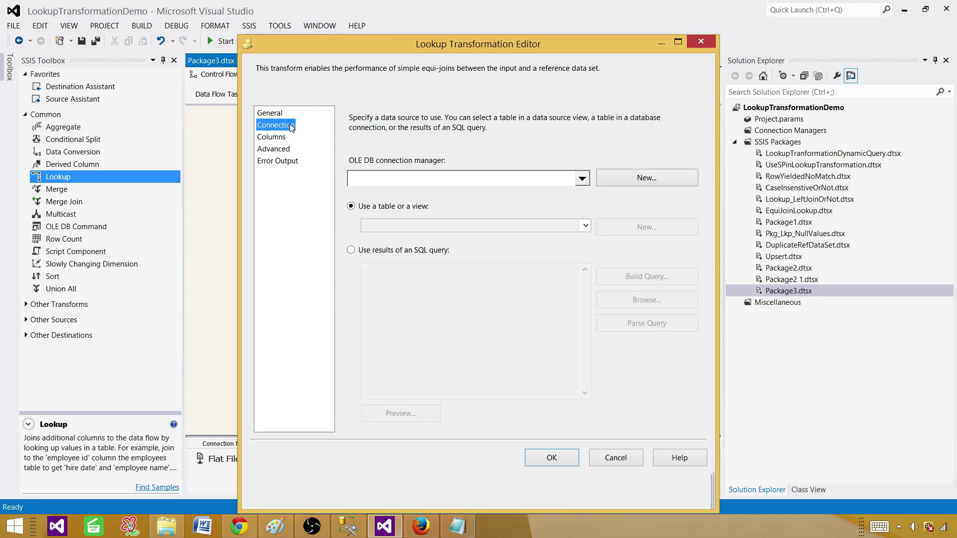
pyautogui.click(660, 181)
pyautogui.click(368, 208)
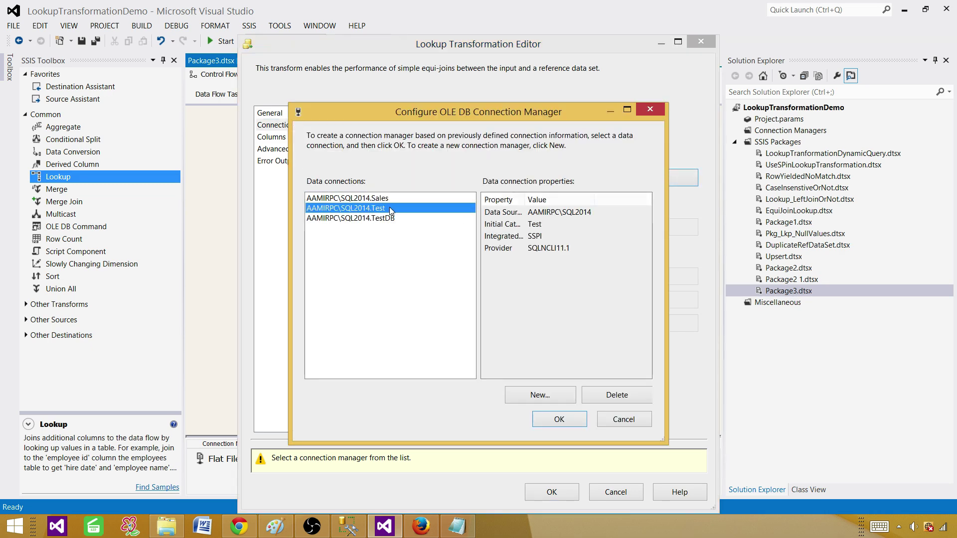
pyautogui.click(638, 397)
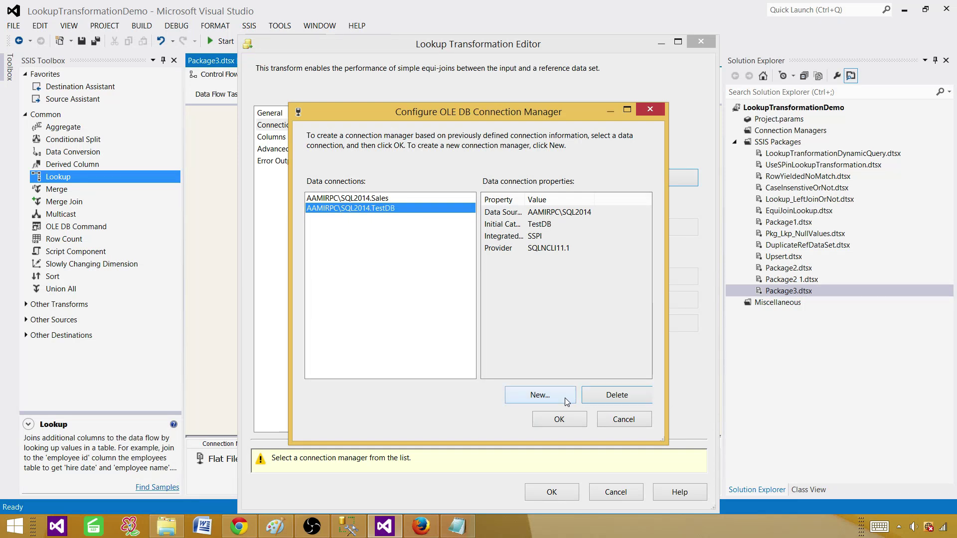
# - Create a Windows-authenticated connection to the Test database on the SQL2014 server instance, test it and accept it for the Lookup
pyautogui.click(564, 397)
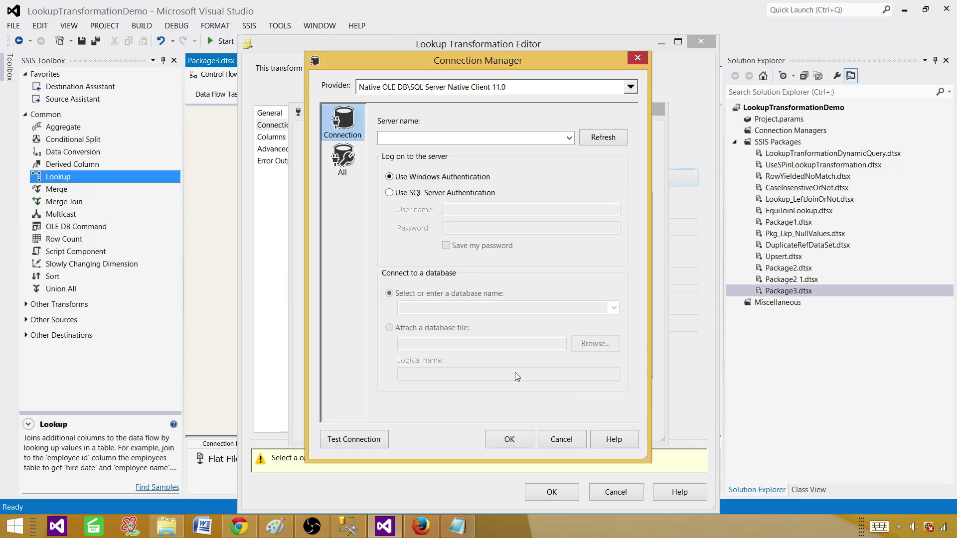
pyautogui.click(569, 139)
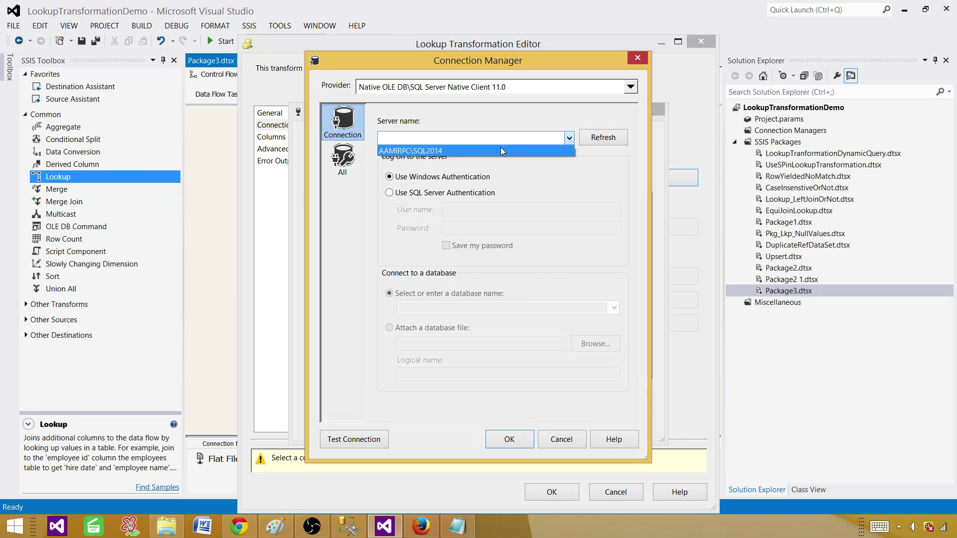
pyautogui.click(501, 148)
pyautogui.click(472, 311)
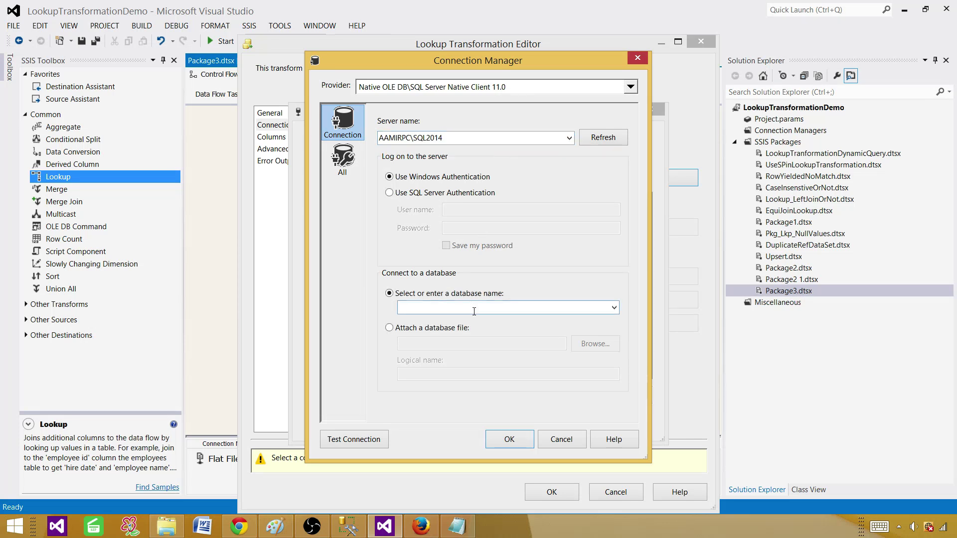
pyautogui.write('TEST')
pyautogui.click(369, 437)
pyautogui.click(624, 292)
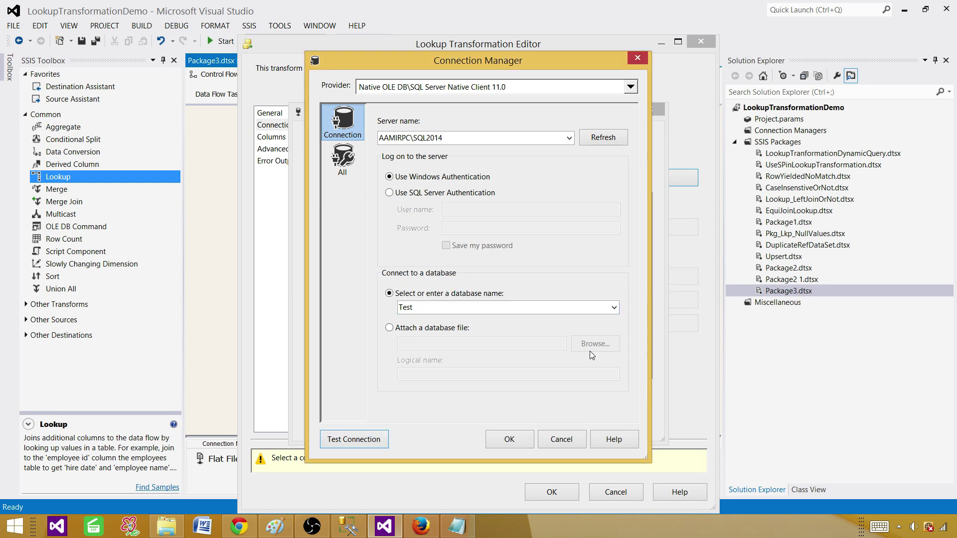
pyautogui.click(522, 439)
pyautogui.click(567, 419)
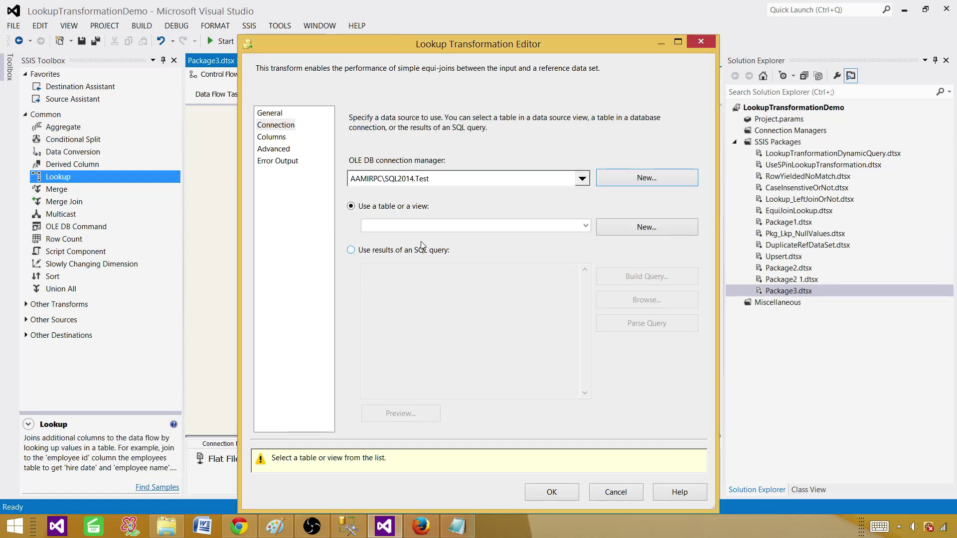
# - Set the Lookup to use the results of an SQL query instead of a table or view
pyautogui.click(402, 226)
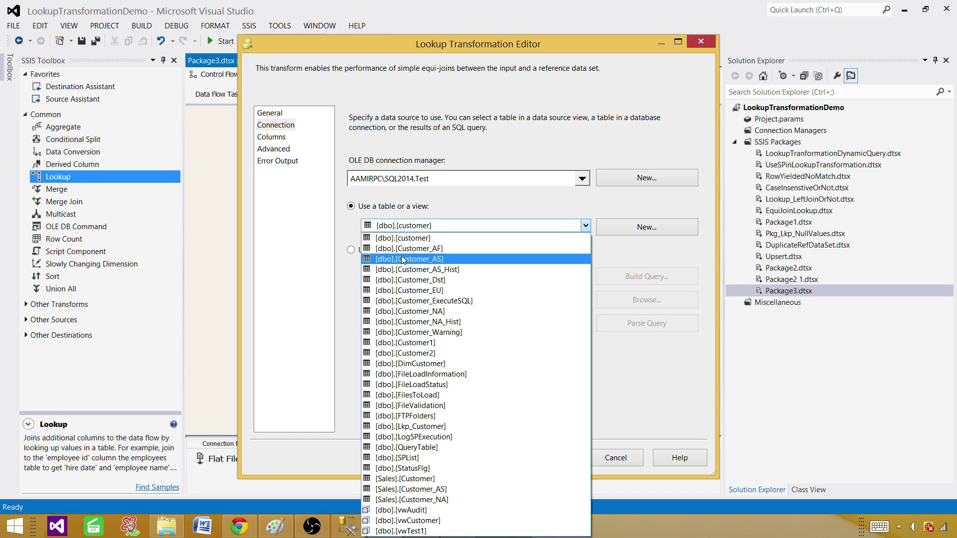
pyautogui.click(354, 275)
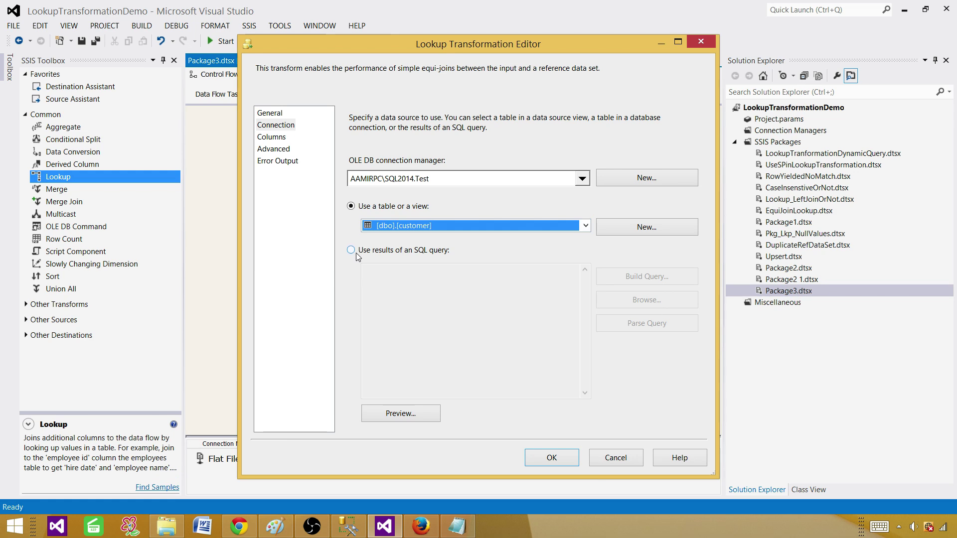
pyautogui.click(357, 254)
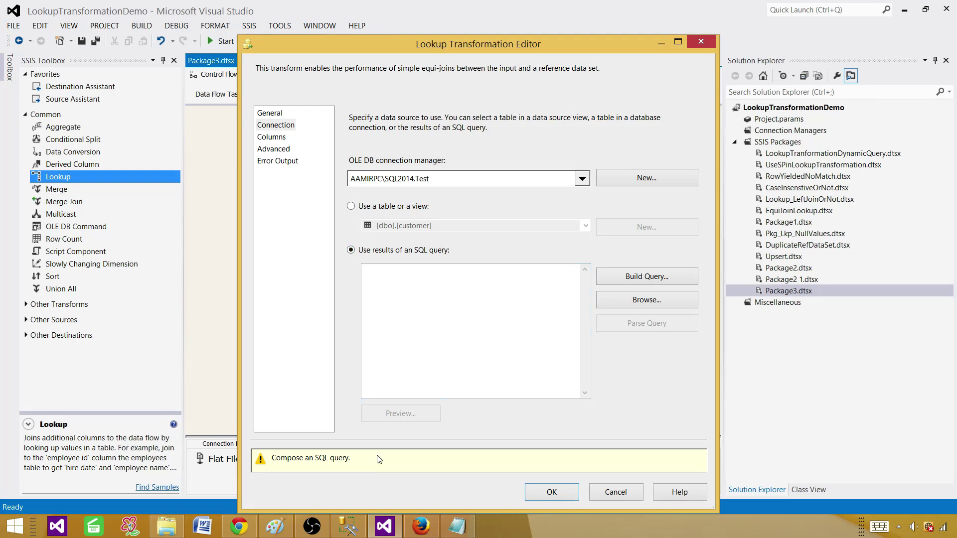
# - Switch to SQL Server Management Studio and copy the query "Select * from dbo.customer2"
pyautogui.click(349, 527)
pyautogui.click(408, 184)
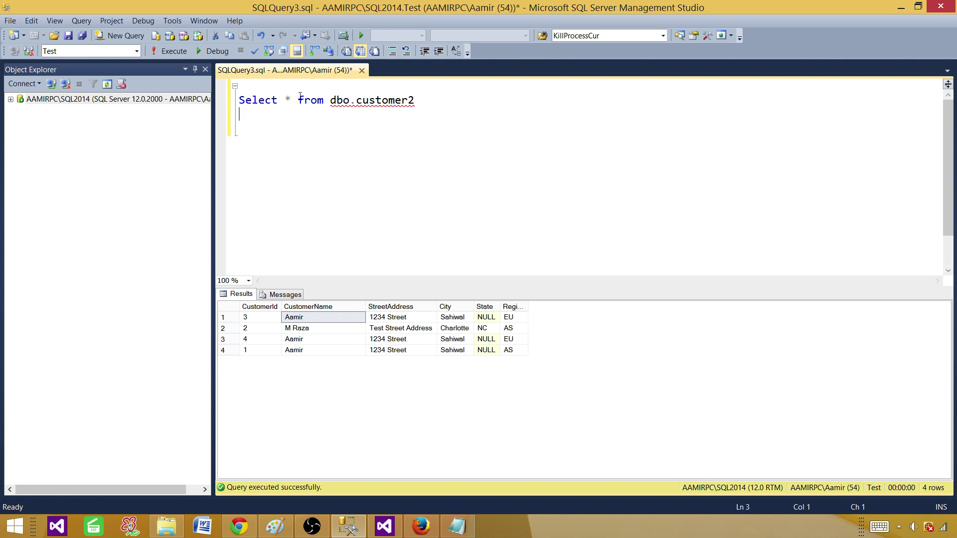
pyautogui.moveTo(452, 107); pyautogui.dragTo(224, 104)
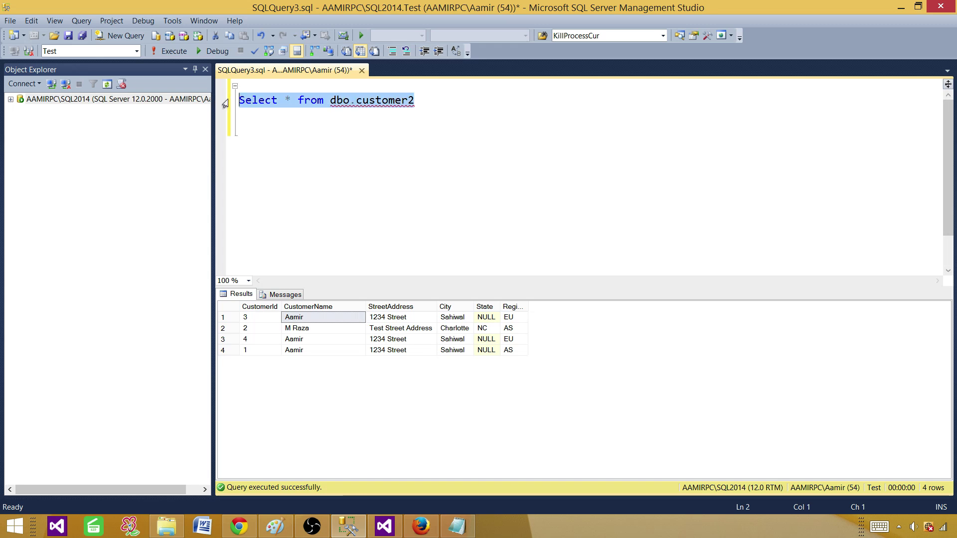
pyautogui.rightClick(298, 102)
pyautogui.click(314, 126)
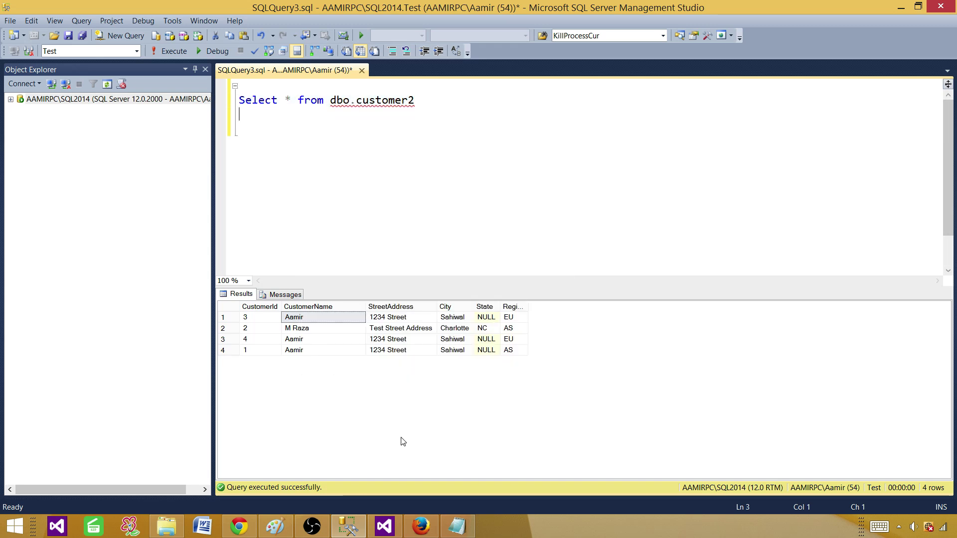
# - Switch back to Visual Studio, paste the query into the Lookup and change it to "Select CustomerName from dbo.customer2"
pyautogui.click(384, 527)
pyautogui.rightClick(427, 280)
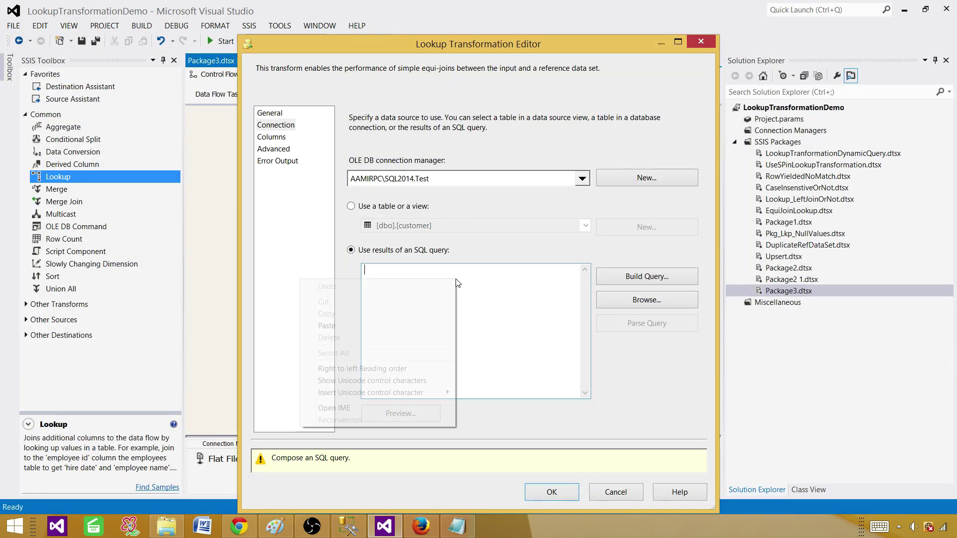
pyautogui.click(400, 330)
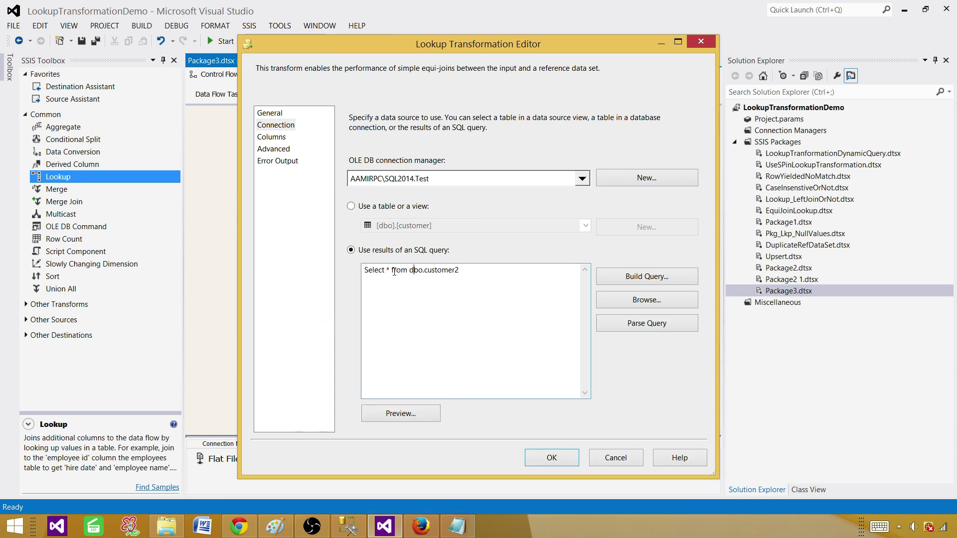
pyautogui.press('BackSpace')
pyautogui.press('BackSpace')
pyautogui.write('CustomerName')
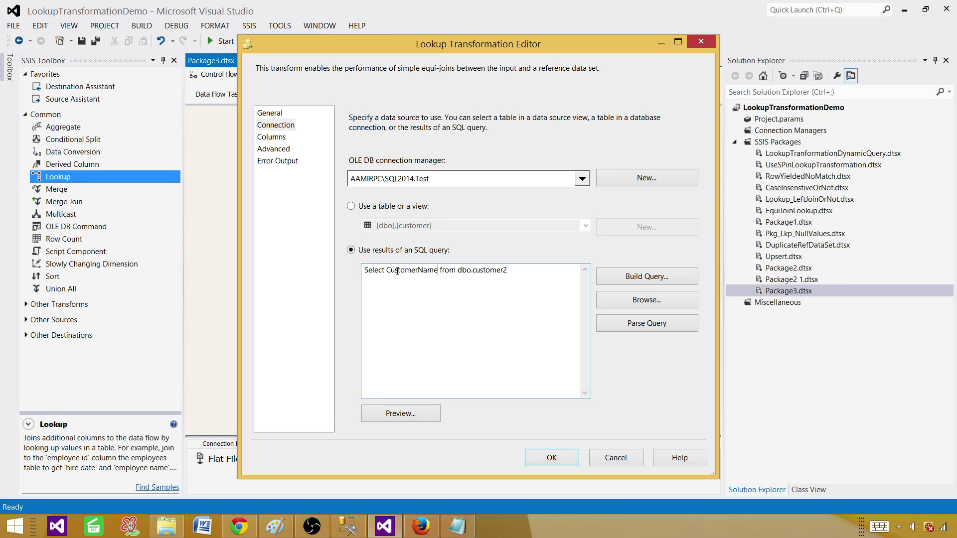
# - Preview the Lookup query's results, widen the CustomerName column to check its values and close the preview
pyautogui.click(412, 415)
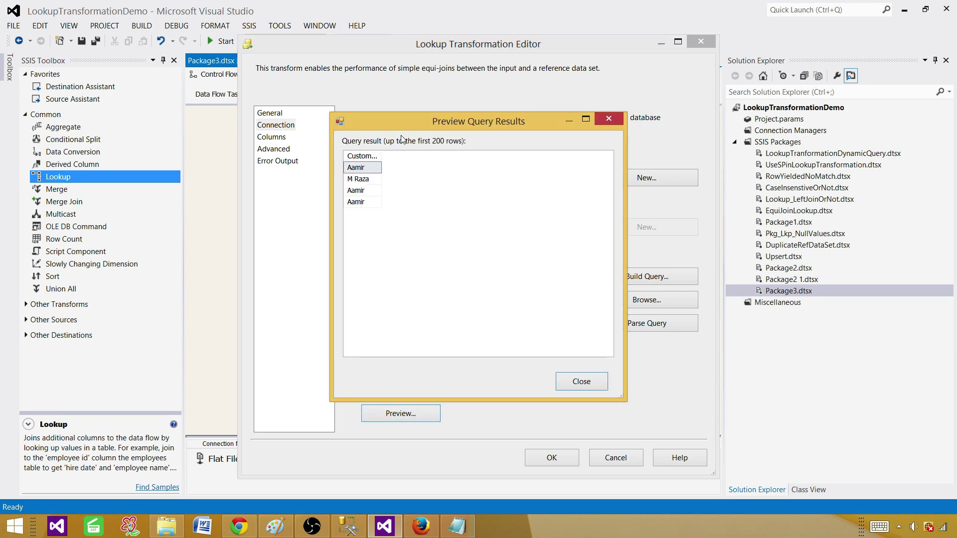
pyautogui.moveTo(382, 155); pyautogui.dragTo(421, 155)
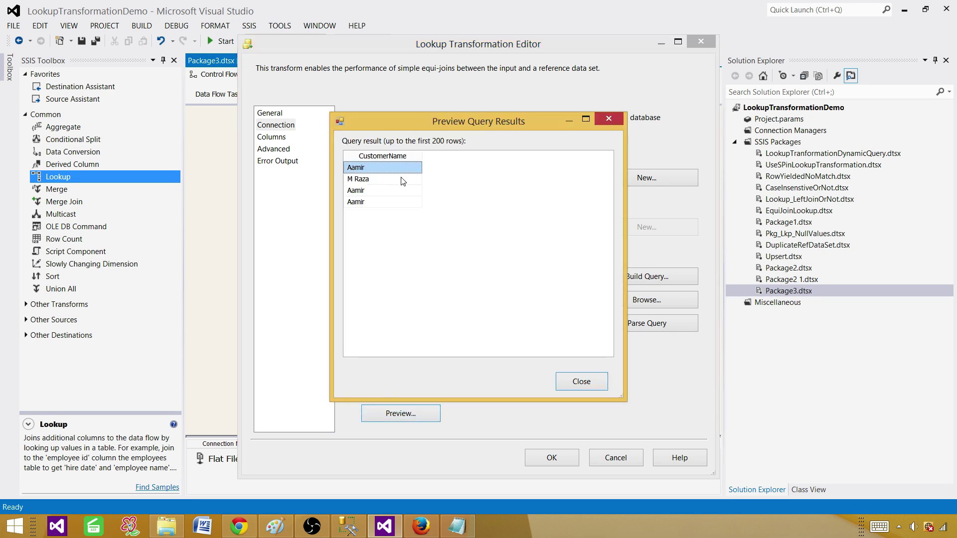
pyautogui.click(383, 178)
pyautogui.click(383, 168)
pyautogui.click(365, 181)
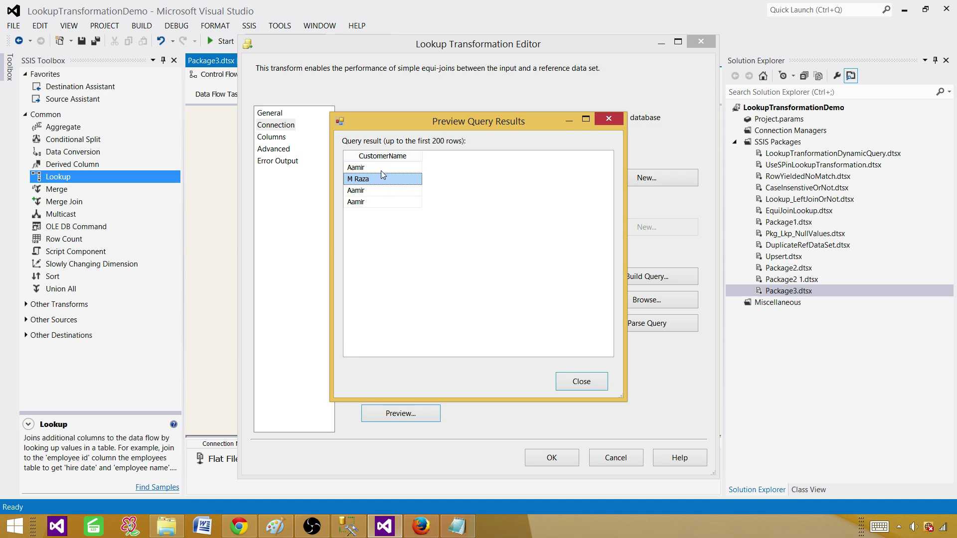
pyautogui.click(592, 383)
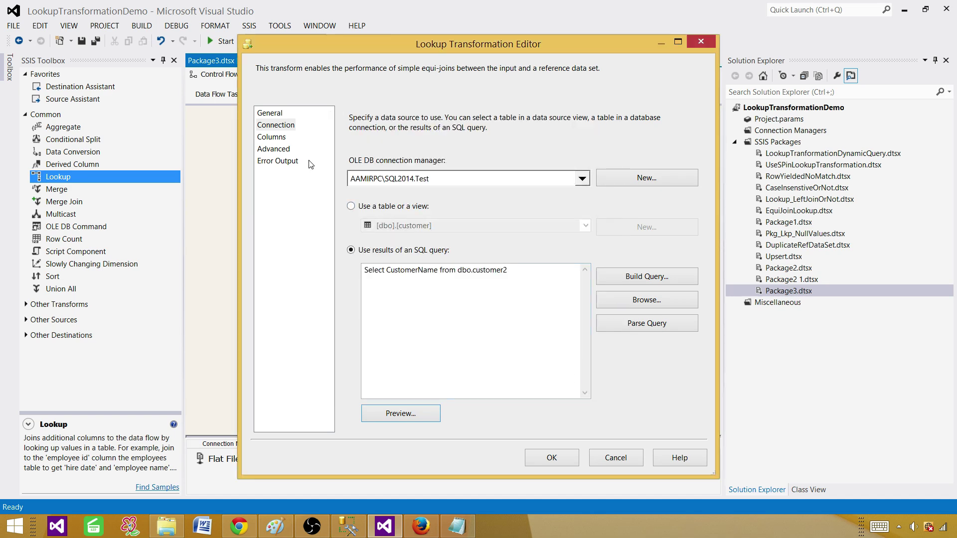
# - Enlarge the input and lookup column lists in the Lookup's column mapping and try to map CustomerName to CustomerName
pyautogui.click(282, 140)
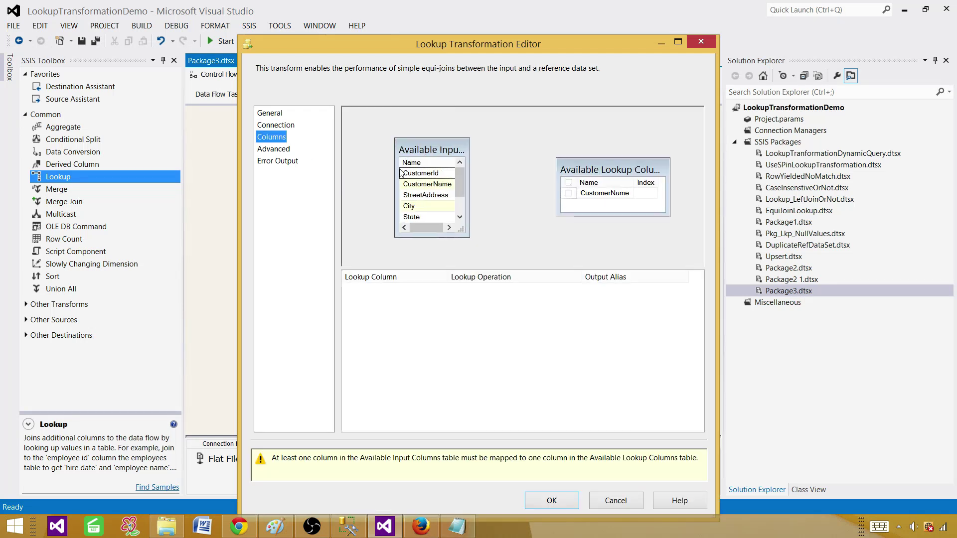
pyautogui.moveTo(428, 188)
pyautogui.moveTo(461, 229); pyautogui.dragTo(509, 245)
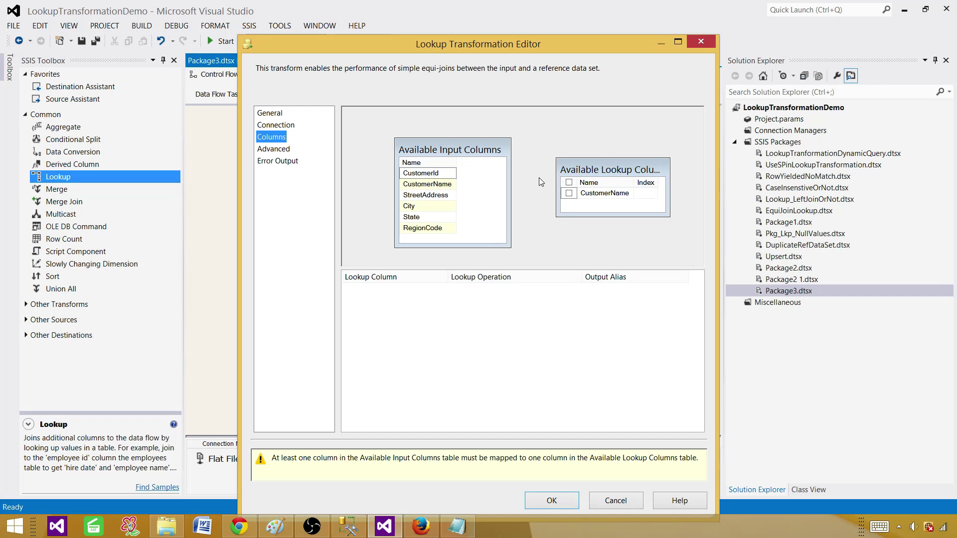
pyautogui.moveTo(555, 218); pyautogui.dragTo(541, 238)
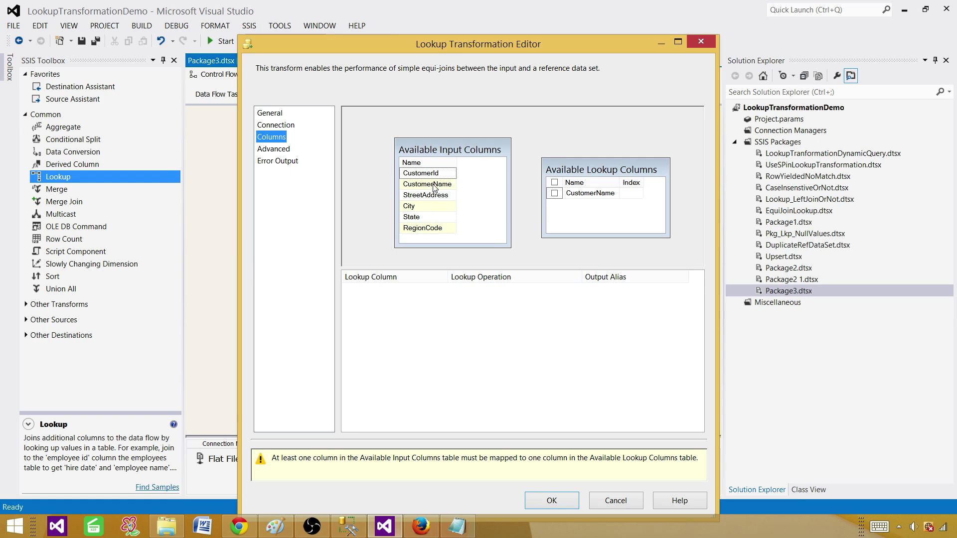
pyautogui.moveTo(432, 185); pyautogui.dragTo(576, 198)
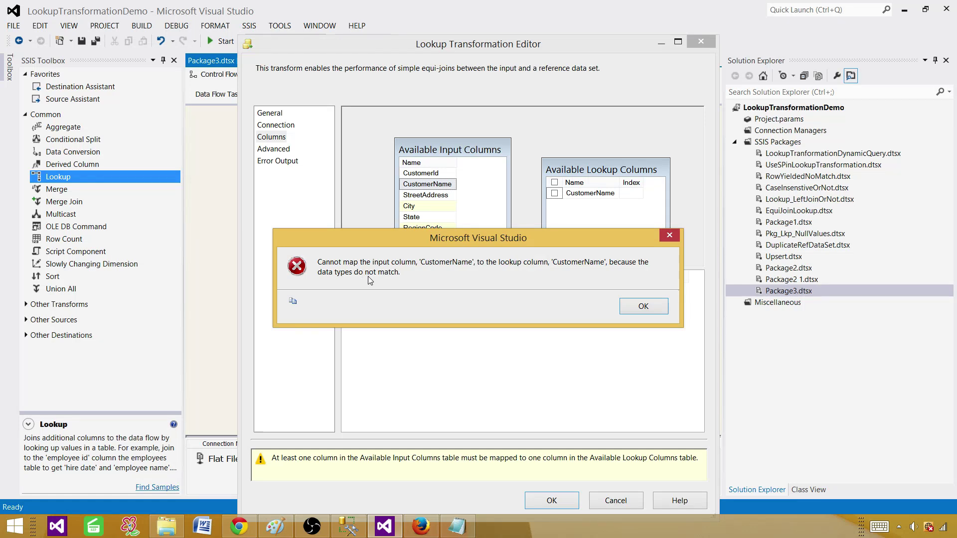
pyautogui.click(655, 309)
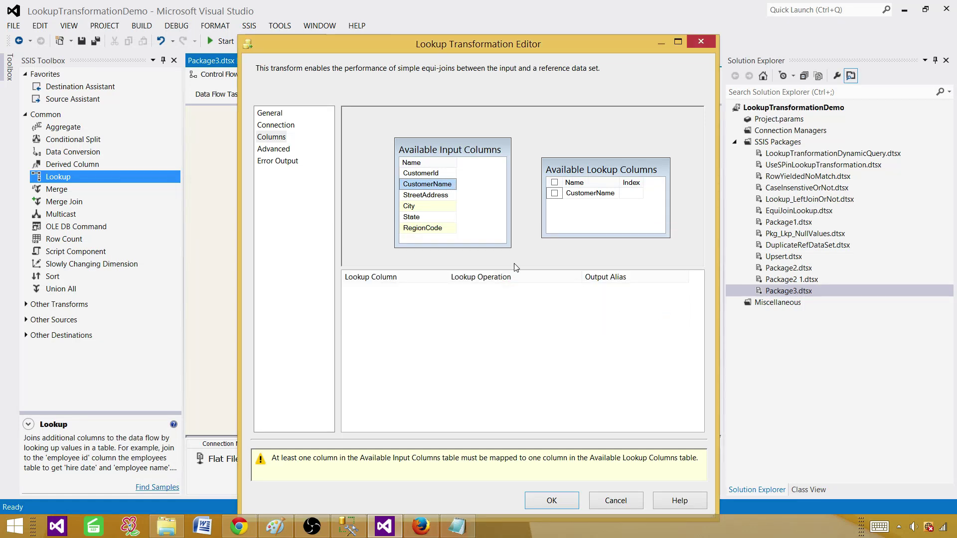
# - Switch to SQL Server Management Studio and expand the tables of the Test database in the object tree
pyautogui.click(350, 524)
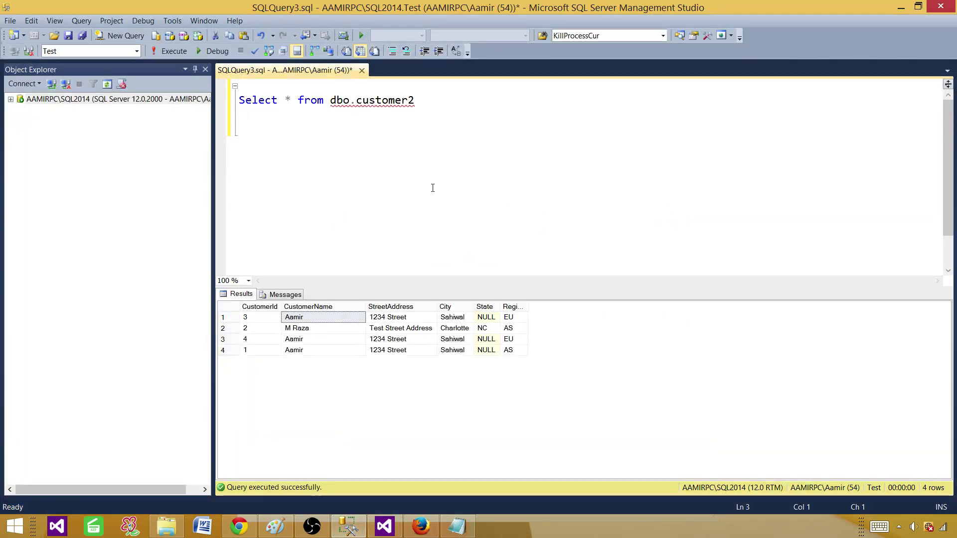
pyautogui.click(324, 327)
pyautogui.click(327, 350)
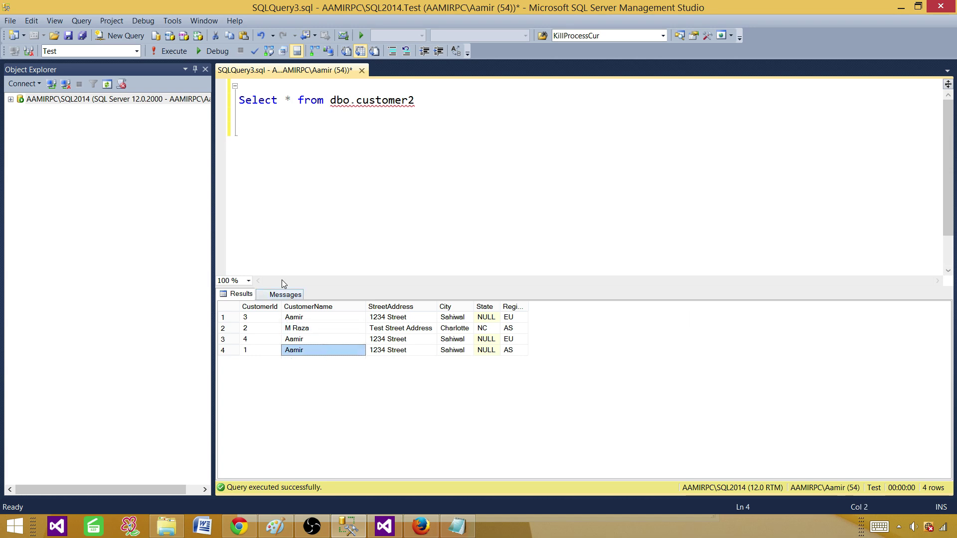
pyautogui.click(11, 99)
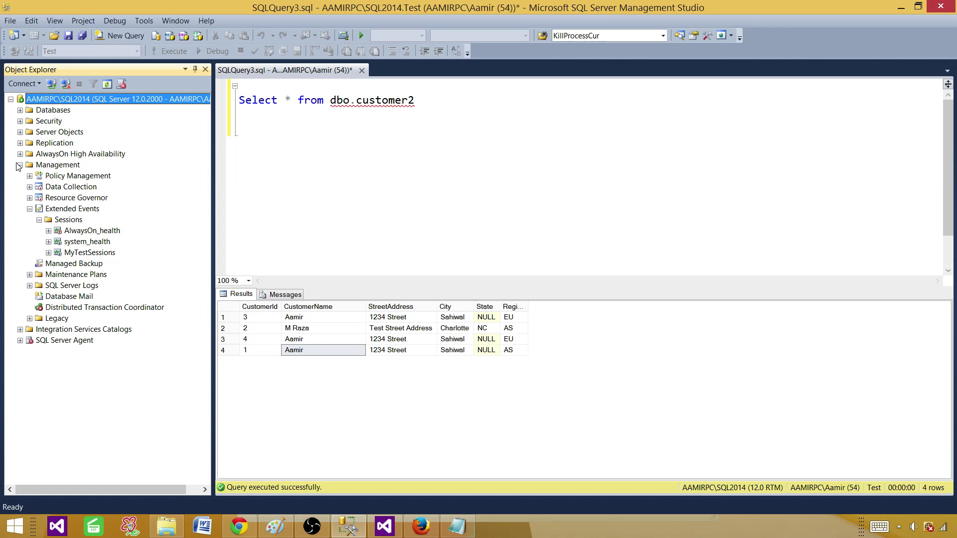
pyautogui.click(20, 165)
pyautogui.click(20, 110)
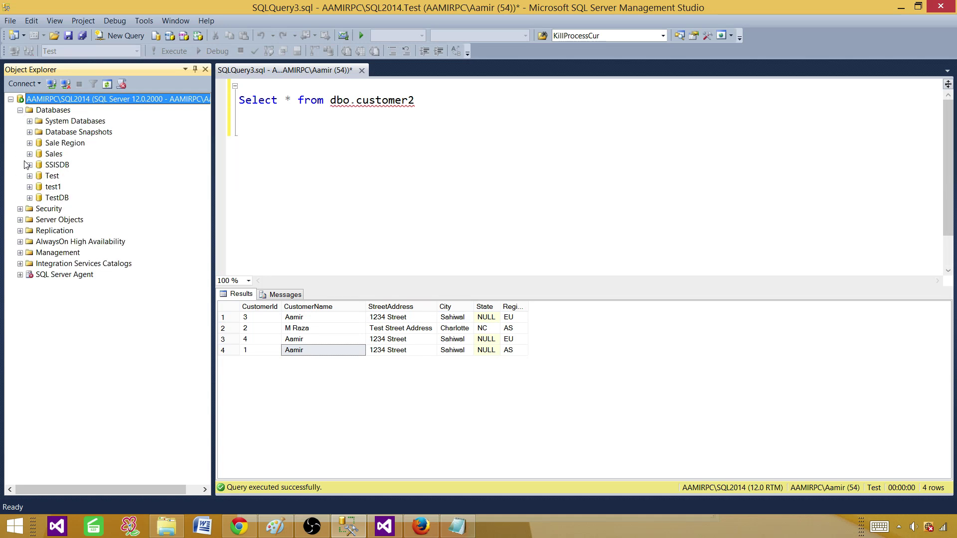
pyautogui.click(30, 177)
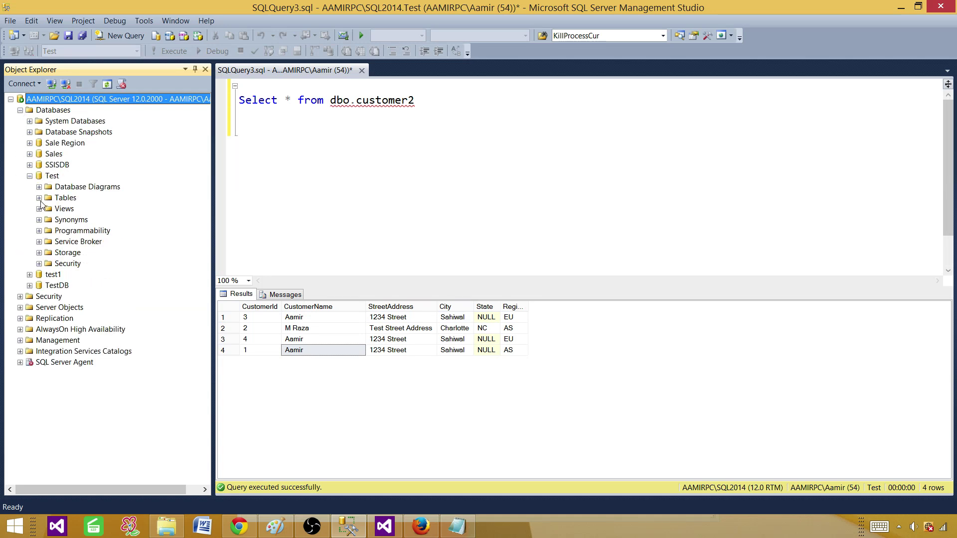
pyautogui.click(39, 198)
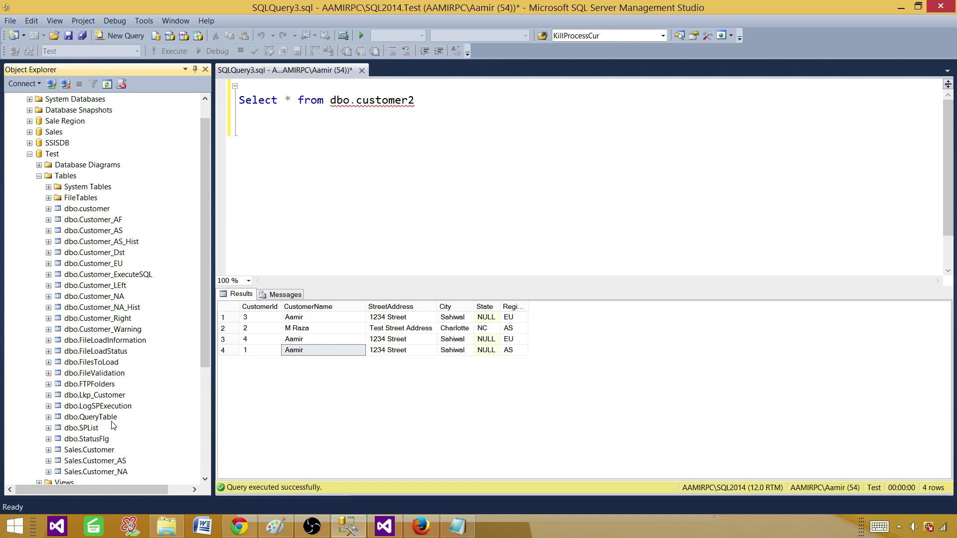
# - Refresh the Test database's table list and examine the data type of CustomerName among dbo.Customer2's columns
pyautogui.click(66, 176)
pyautogui.click(107, 84)
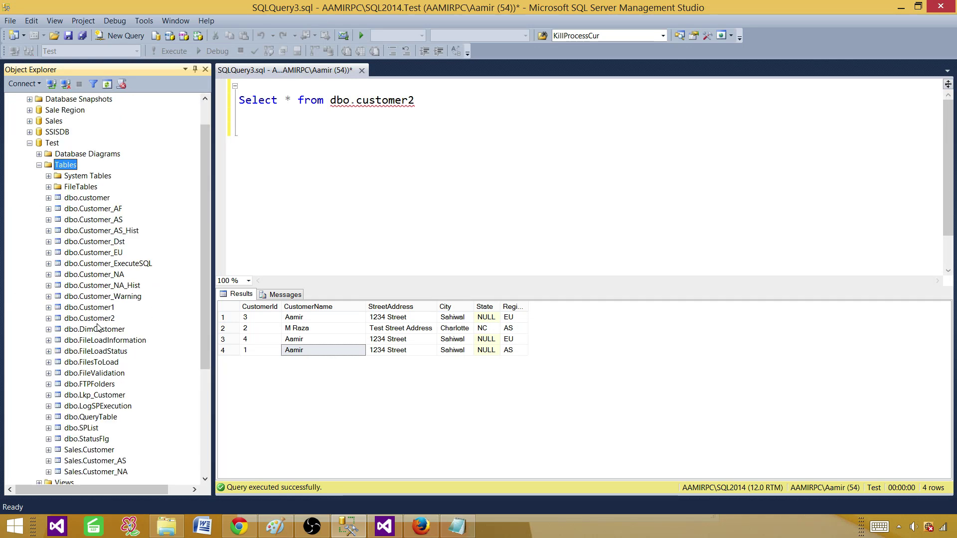
pyautogui.click(67, 318)
pyautogui.click(48, 318)
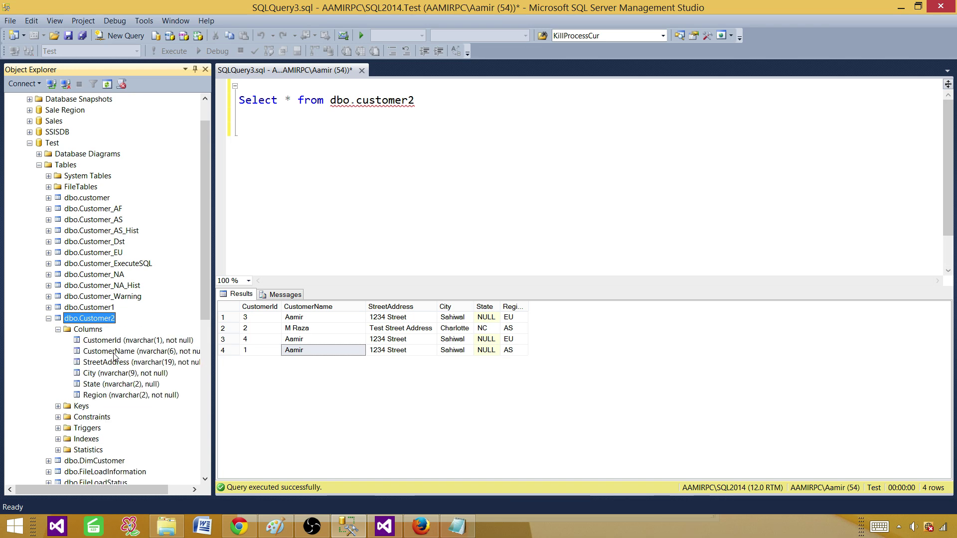
pyautogui.click(110, 352)
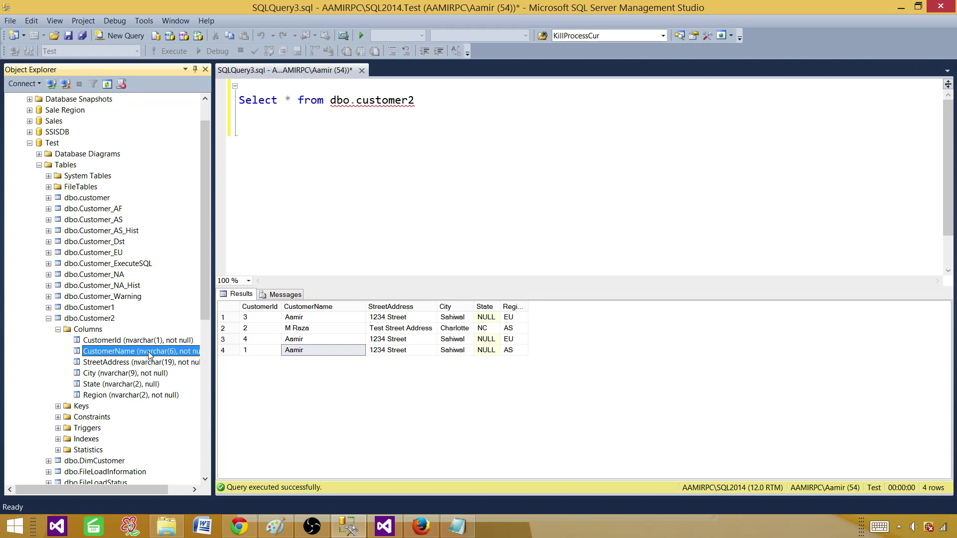
pyautogui.moveTo(213, 350); pyautogui.dragTo(392, 349)
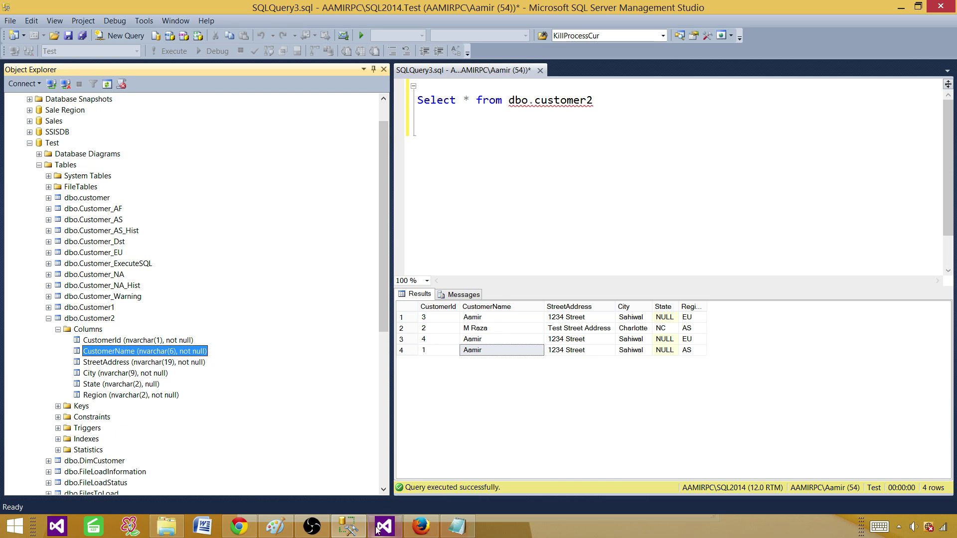
# - Switch back to Visual Studio and change the Lookup query to "Select CAST(CustomerName AS VARCHAR(6)) AS CustomerName from dbo.customer2"
pyautogui.click(387, 516)
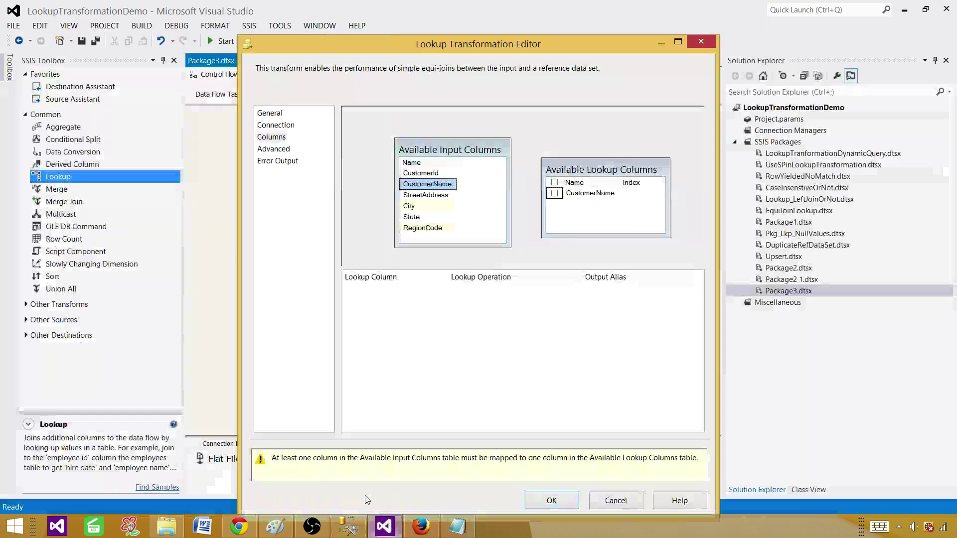
pyautogui.click(293, 129)
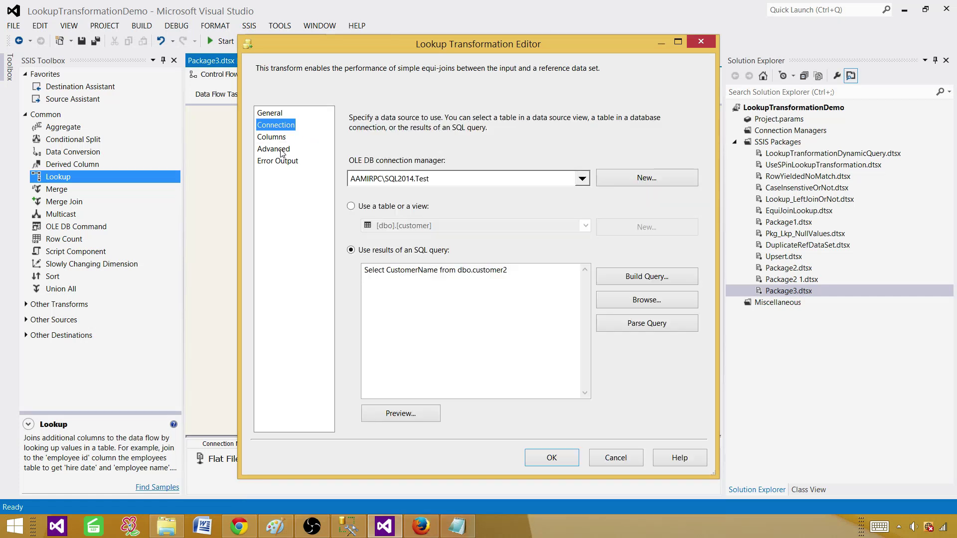
pyautogui.click(400, 274)
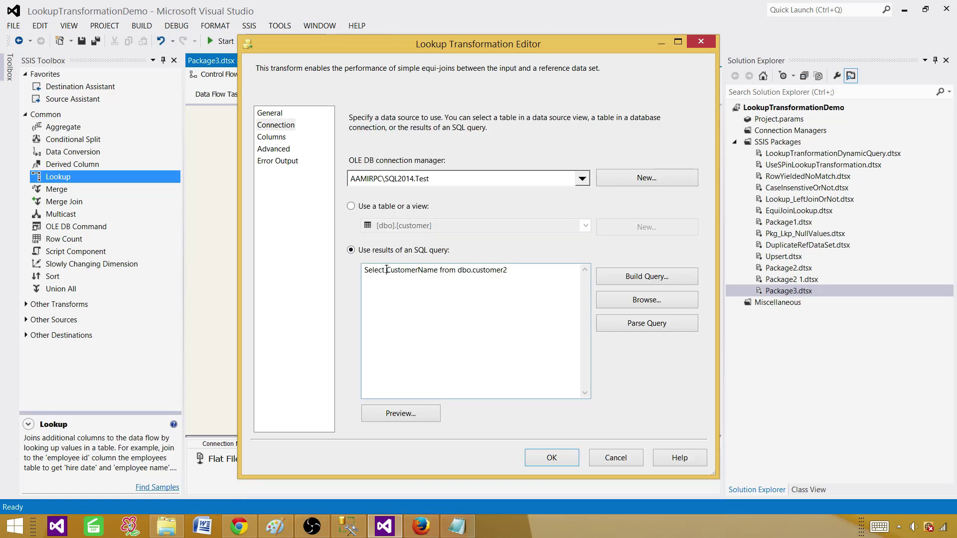
pyautogui.write('CAST(CustomerName')
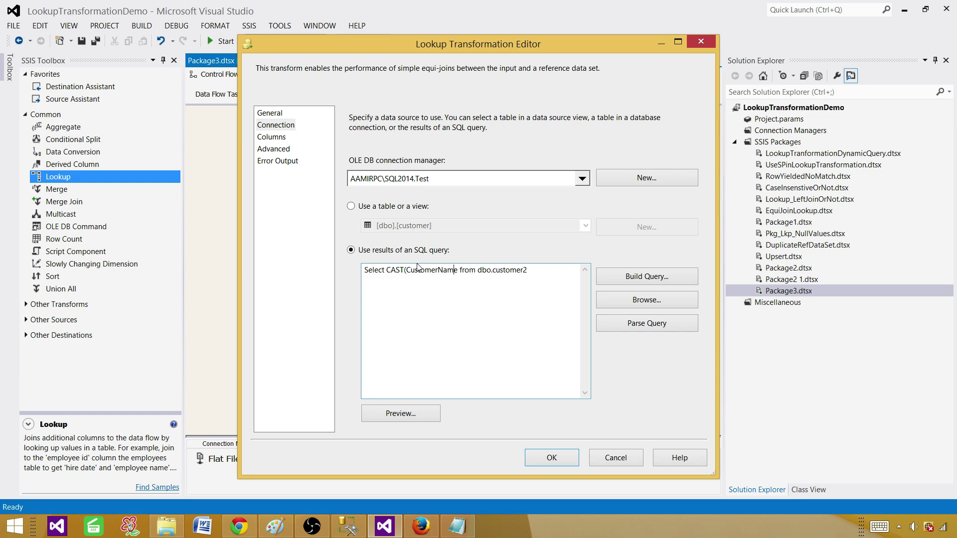
pyautogui.write(' AS VARCHAR ')
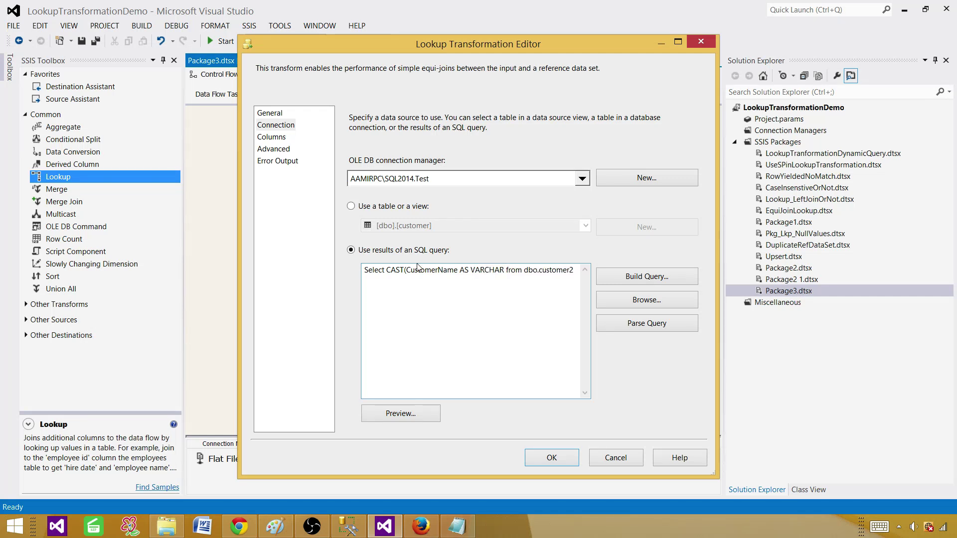
pyautogui.write('(6)) AS')
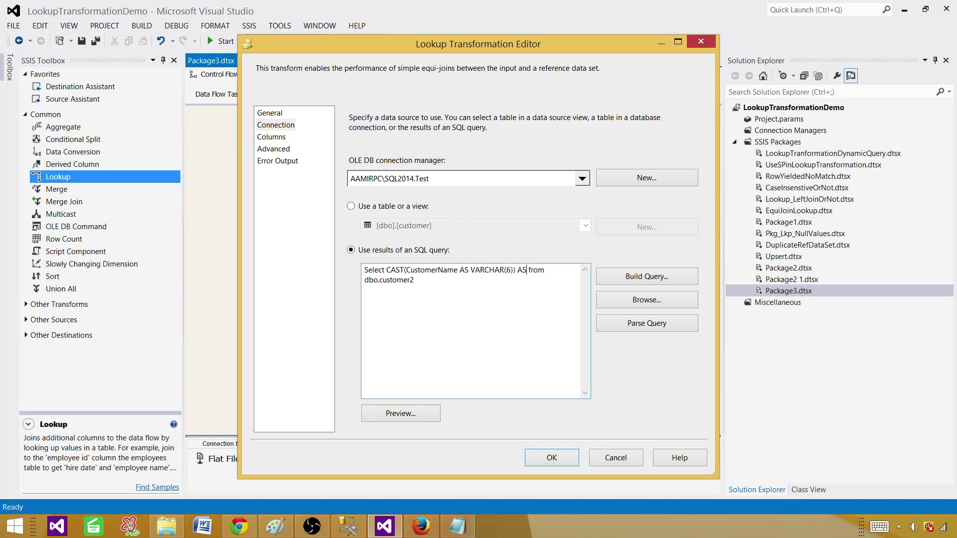
pyautogui.write(' CustomerName')
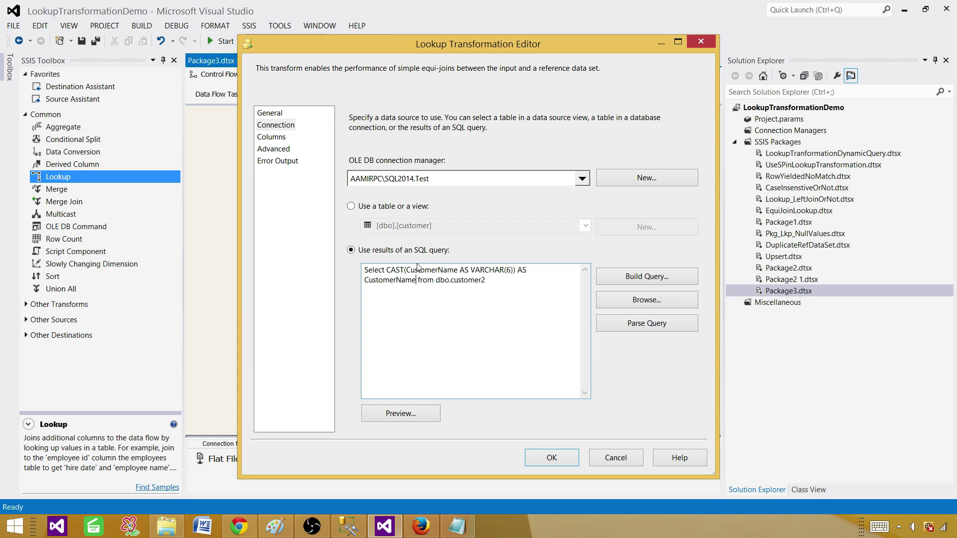
# - Map the input column CustomerName to the lookup column CustomerName, review the Lookup's general options and accept the settings
pyautogui.click(271, 137)
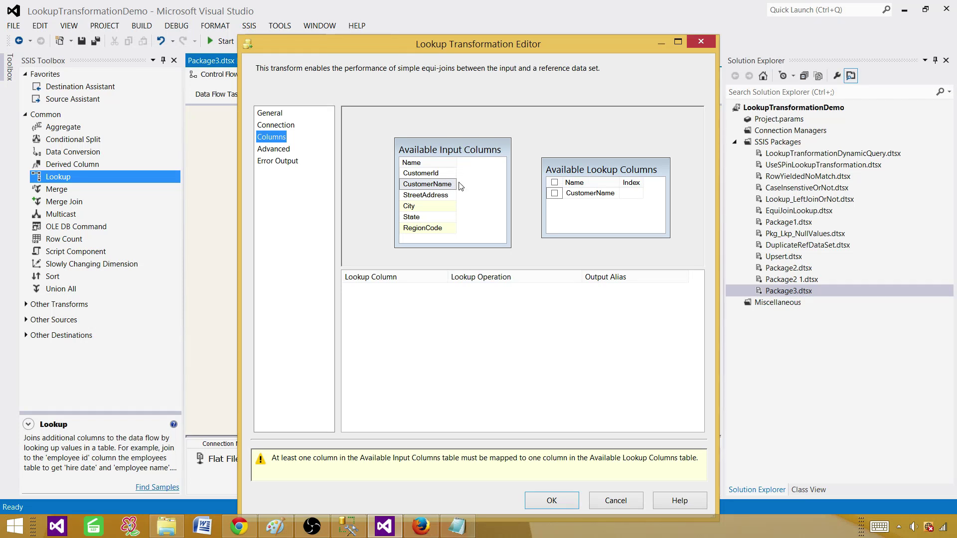
pyautogui.moveTo(447, 185); pyautogui.dragTo(584, 196)
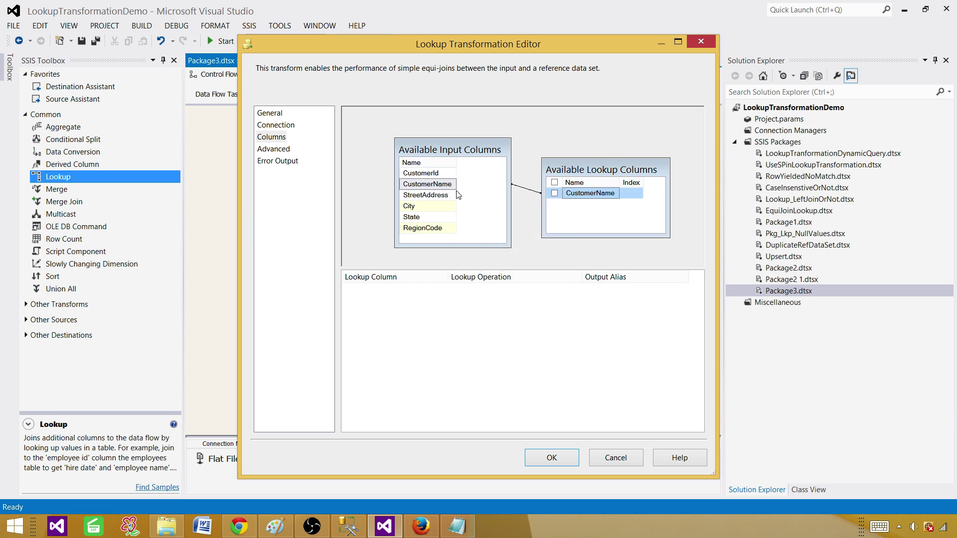
pyautogui.moveTo(447, 187)
pyautogui.moveTo(587, 196)
pyautogui.click(287, 149)
pyautogui.click(275, 115)
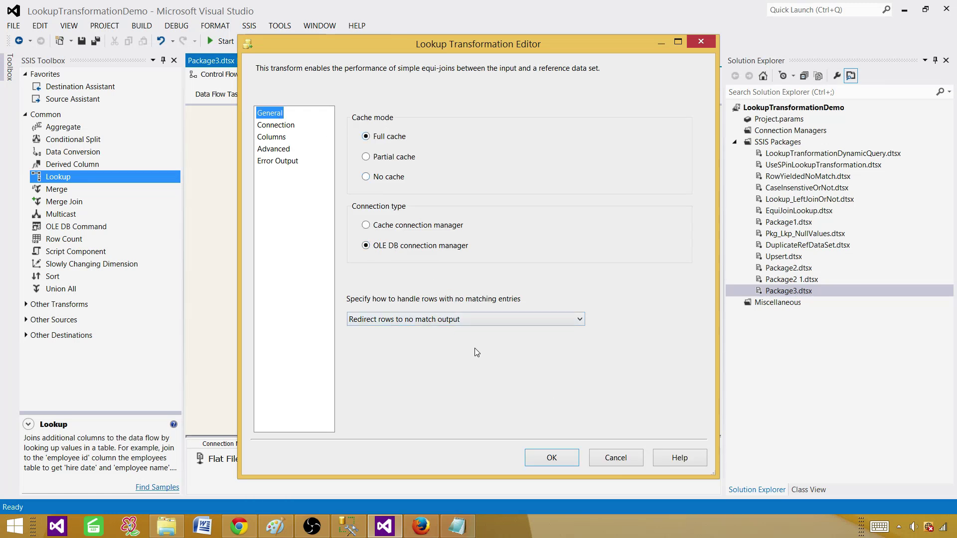
pyautogui.click(551, 458)
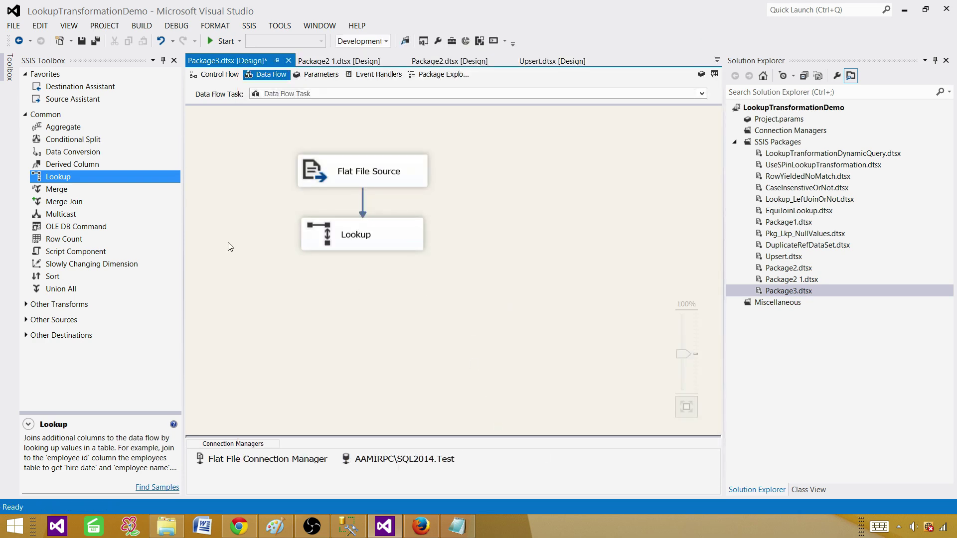
# - Add a second Lookup and a Multicast side by side below the existing Lookup in the data flow
pyautogui.moveTo(58, 176); pyautogui.dragTo(266, 300)
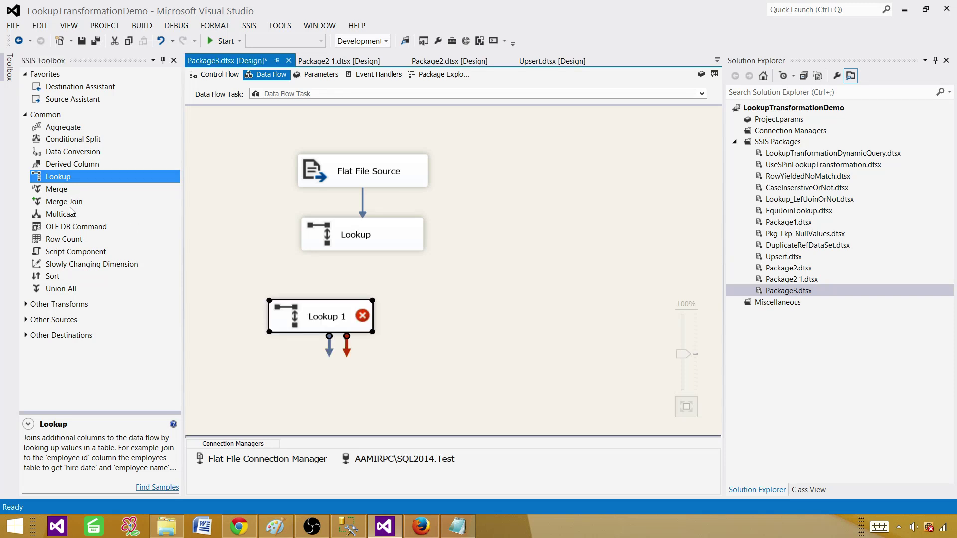
pyautogui.moveTo(69, 214); pyautogui.dragTo(444, 310)
# - Connect the first Lookup's Lookup Match Output to the second Lookup
pyautogui.click(384, 244)
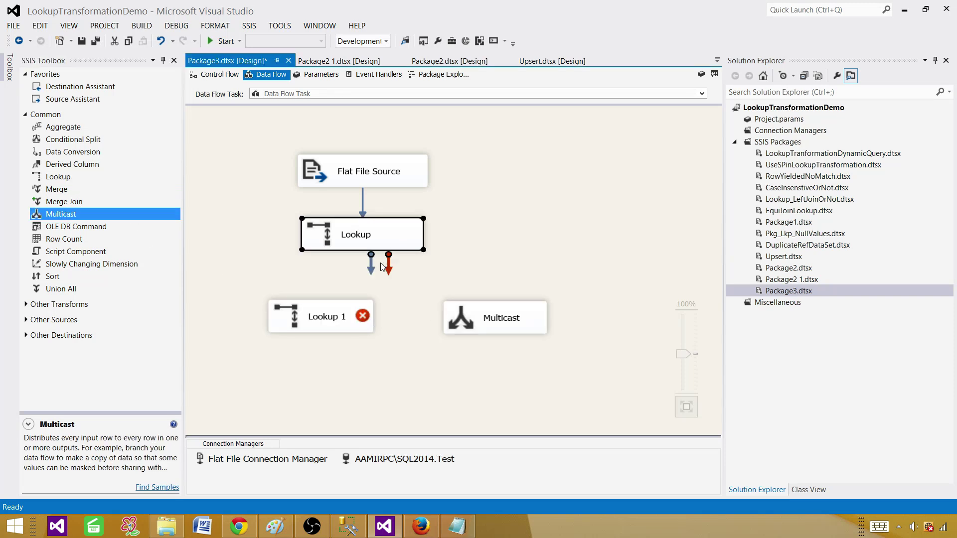
pyautogui.moveTo(352, 289); pyautogui.dragTo(322, 309)
pyautogui.click(379, 260)
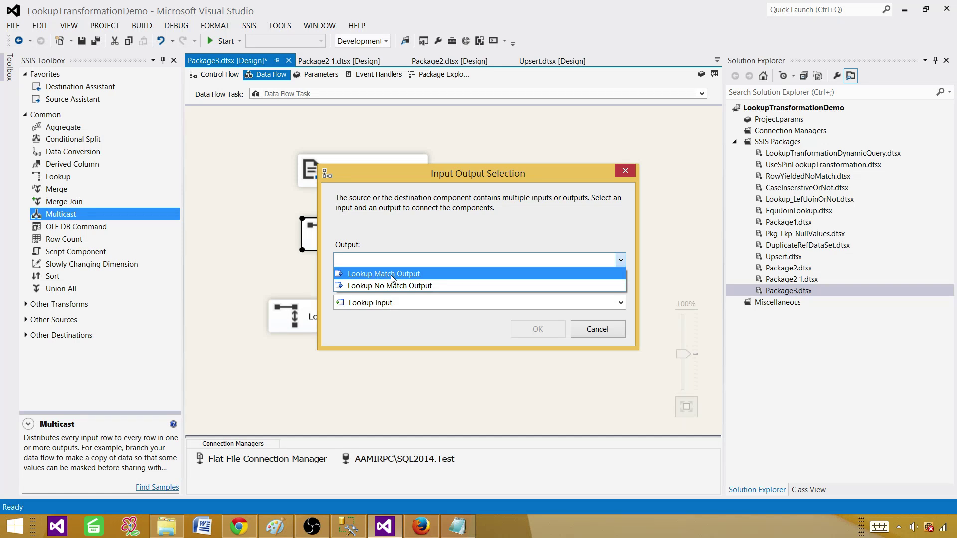
pyautogui.click(391, 275)
pyautogui.click(538, 329)
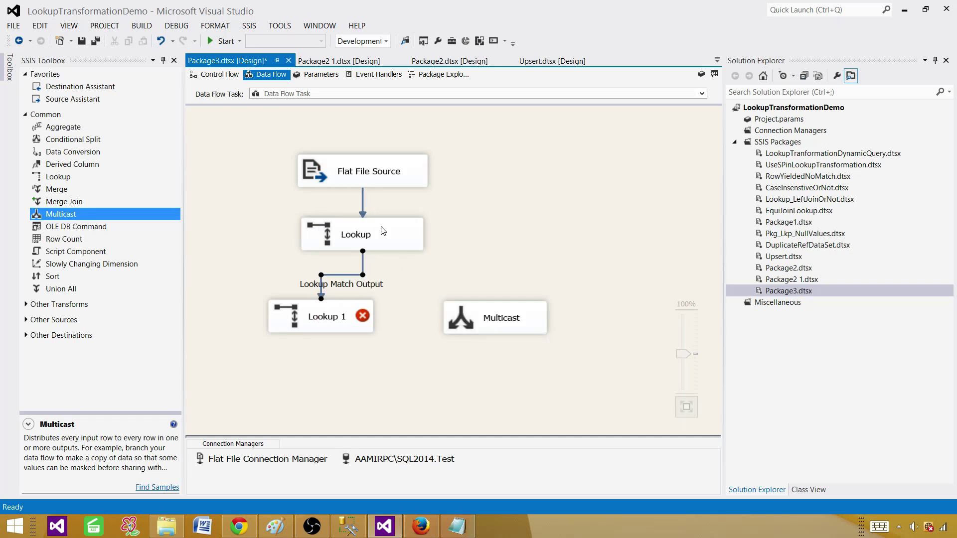
# - Replace the second Lookup with another Multicast and feed it from the first Lookup's Lookup Match Output
pyautogui.click(344, 331)
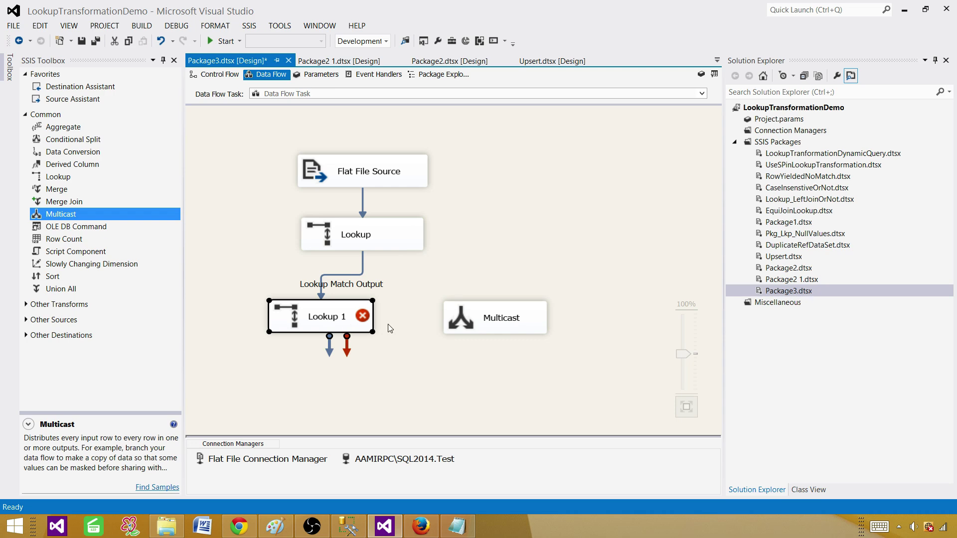
pyautogui.press('Delete')
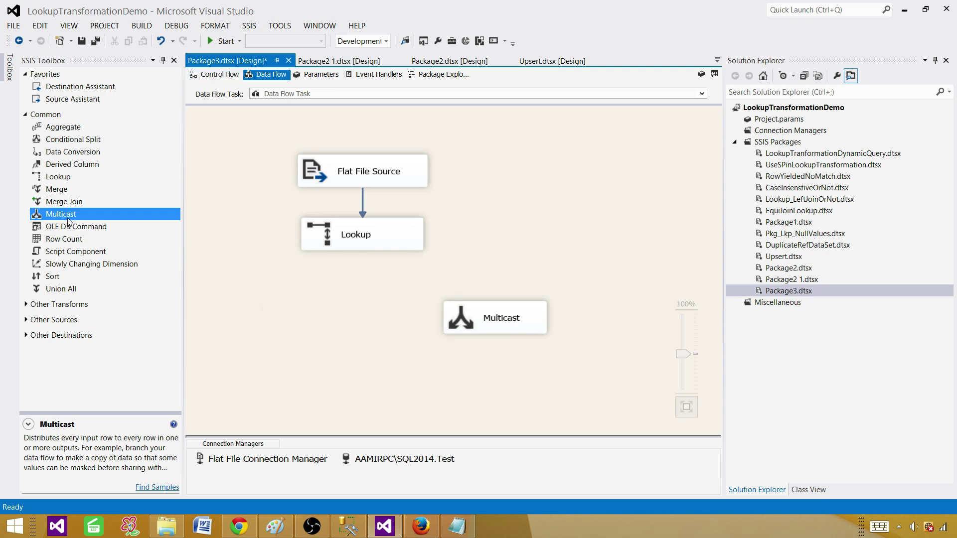
pyautogui.moveTo(67, 213); pyautogui.dragTo(232, 291)
pyautogui.click(378, 248)
pyautogui.moveTo(370, 268); pyautogui.dragTo(289, 307)
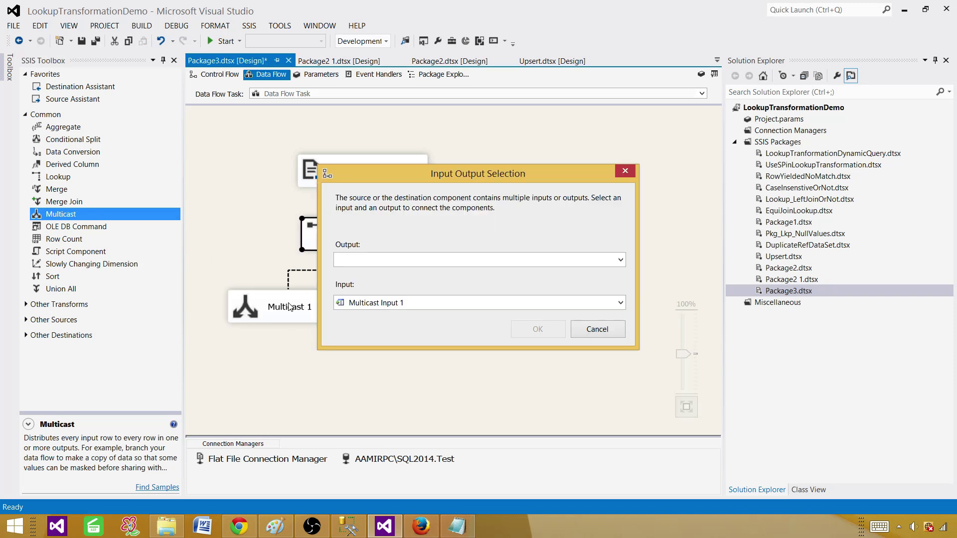
pyautogui.click(406, 265)
pyautogui.click(401, 278)
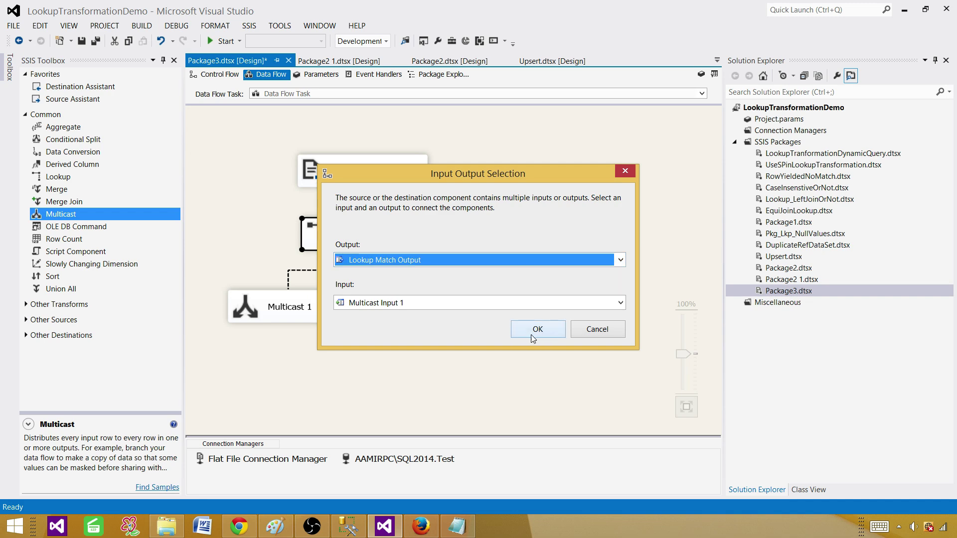
pyautogui.click(537, 329)
# - Connect the Lookup No Match Output to the unconnected Multicast and align both Multicasts below the Lookup
pyautogui.click(388, 231)
pyautogui.moveTo(372, 268); pyautogui.dragTo(564, 305)
pyautogui.moveTo(315, 317); pyautogui.dragTo(277, 329)
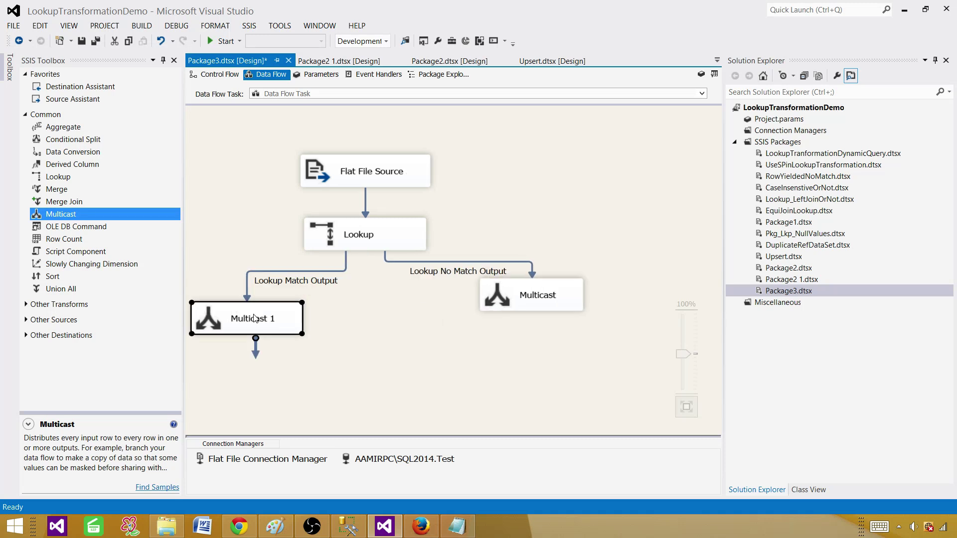
pyautogui.moveTo(549, 299); pyautogui.dragTo(506, 322)
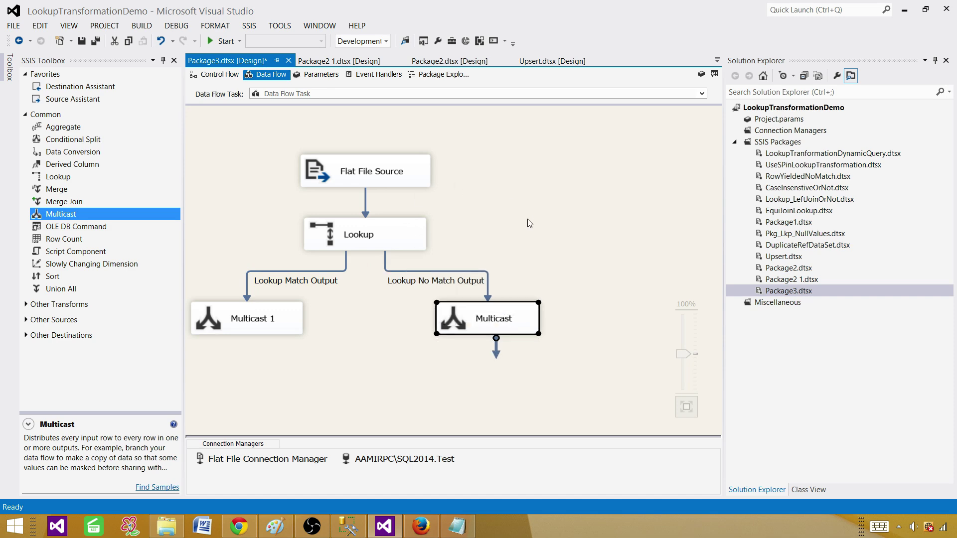
# - Review the Lookup transformation's cache mode, connection type and no-match handling, and check how it connects to the source and both Multicasts
pyautogui.click(392, 243)
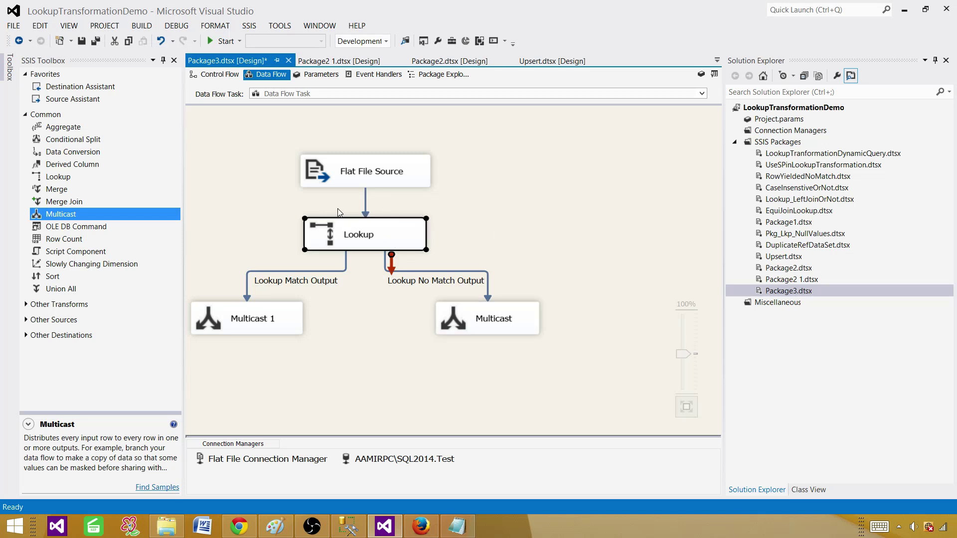
pyautogui.click(284, 325)
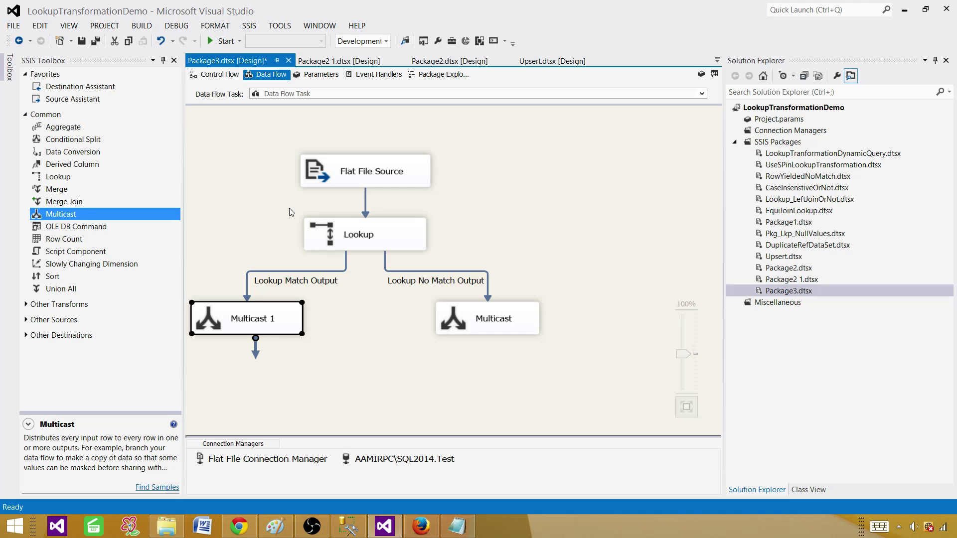
pyautogui.click(347, 227)
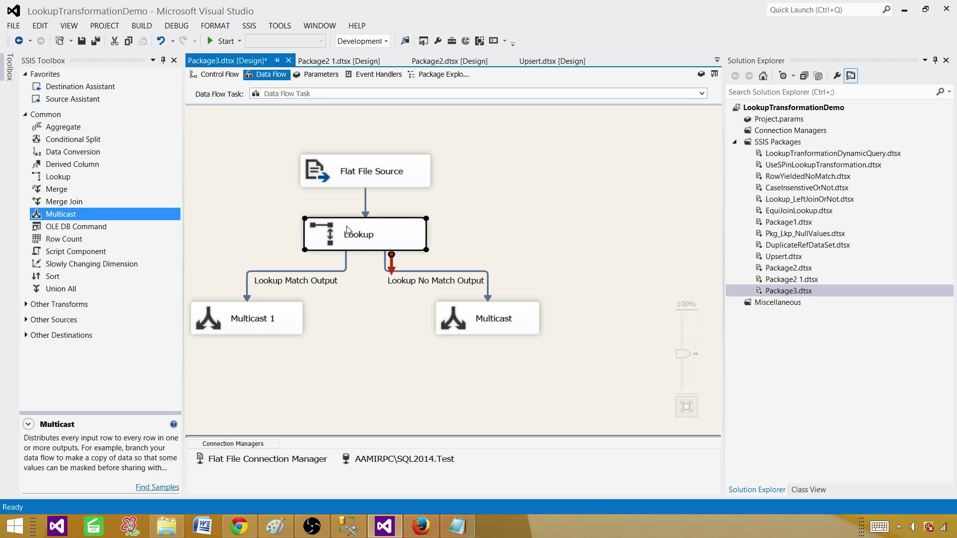
pyautogui.doubleClick(348, 230)
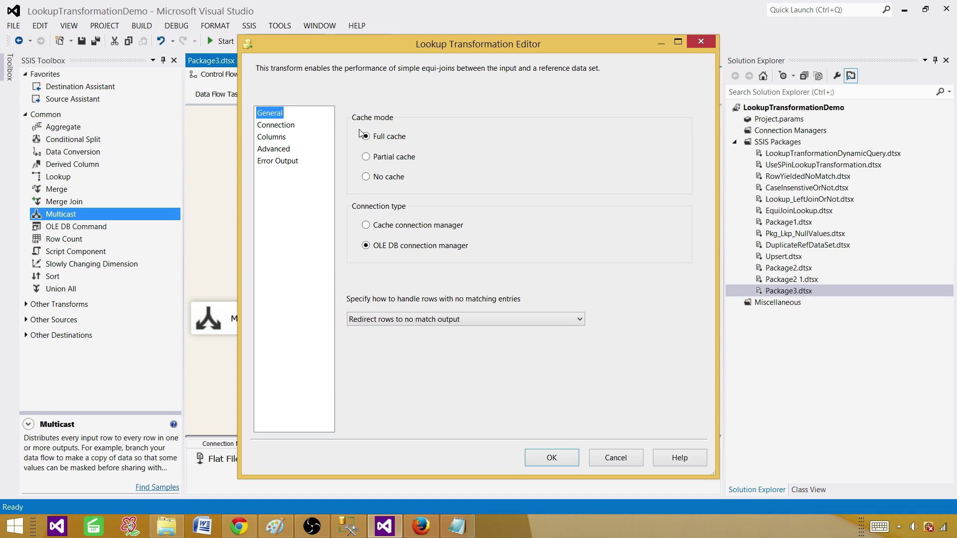
pyautogui.click(551, 458)
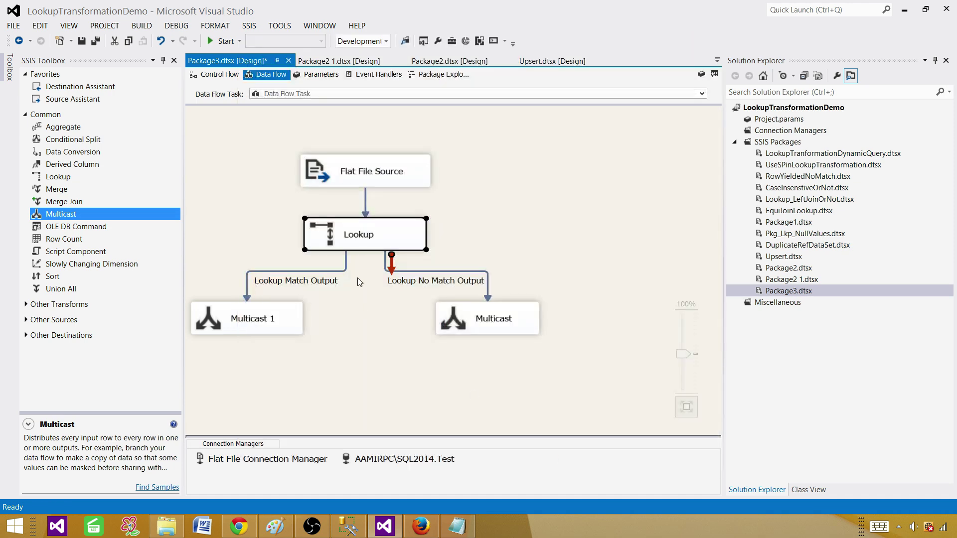
pyautogui.click(399, 172)
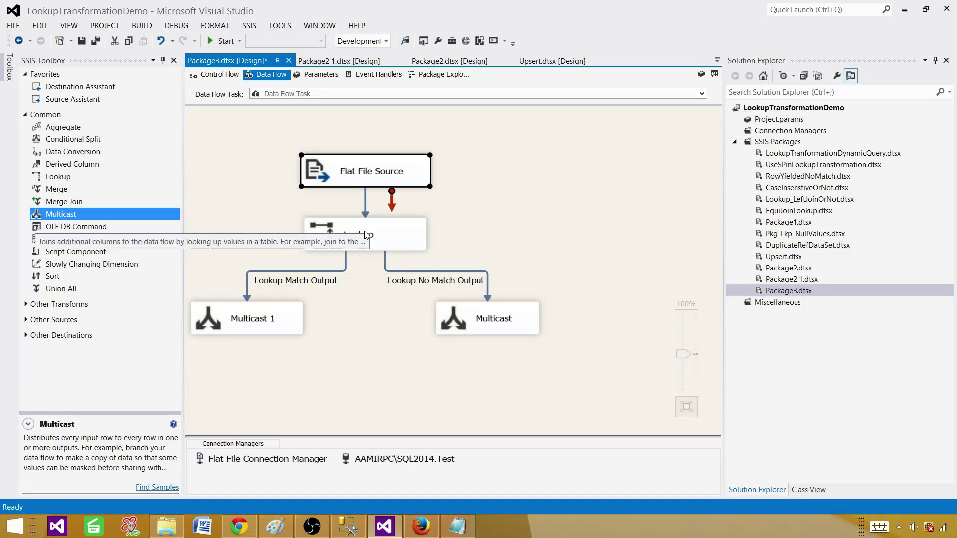
pyautogui.click(431, 193)
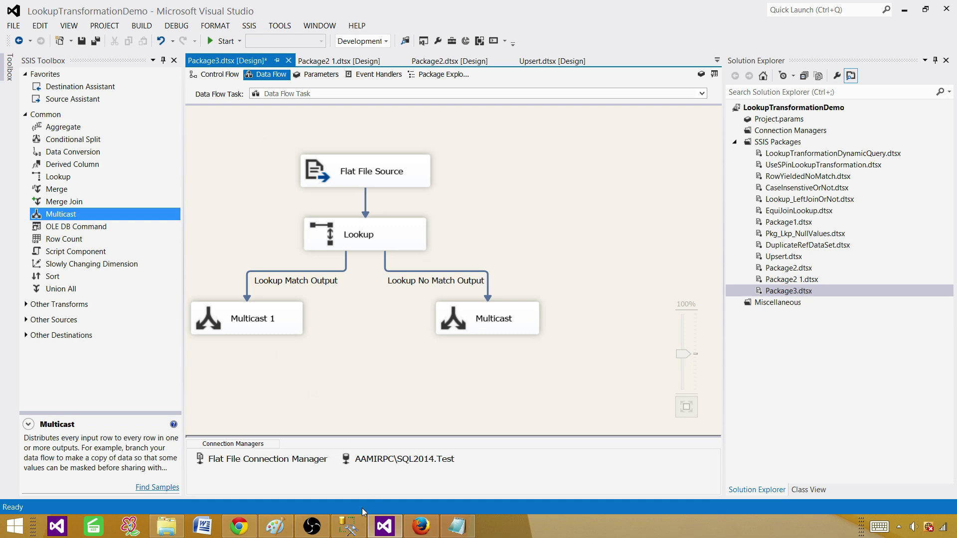
# - Switch to SQL Server Management Studio, collapse the Test database tree and launch SQL Server Profiler
pyautogui.click(348, 526)
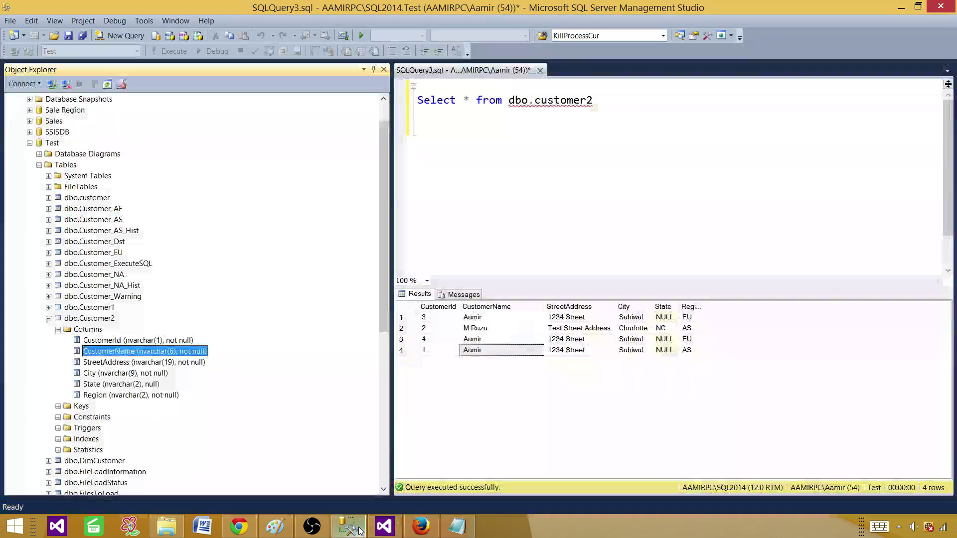
pyautogui.click(39, 165)
pyautogui.click(29, 176)
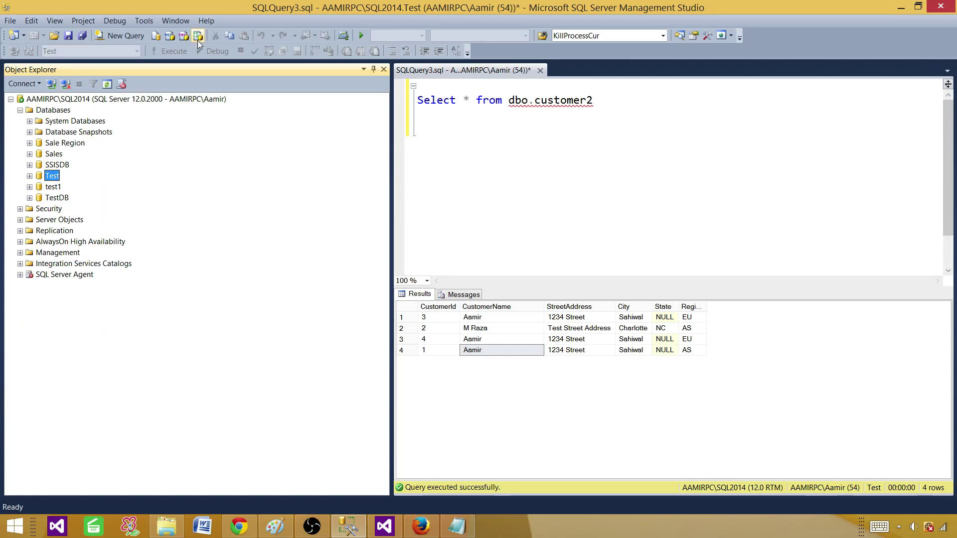
pyautogui.click(144, 21)
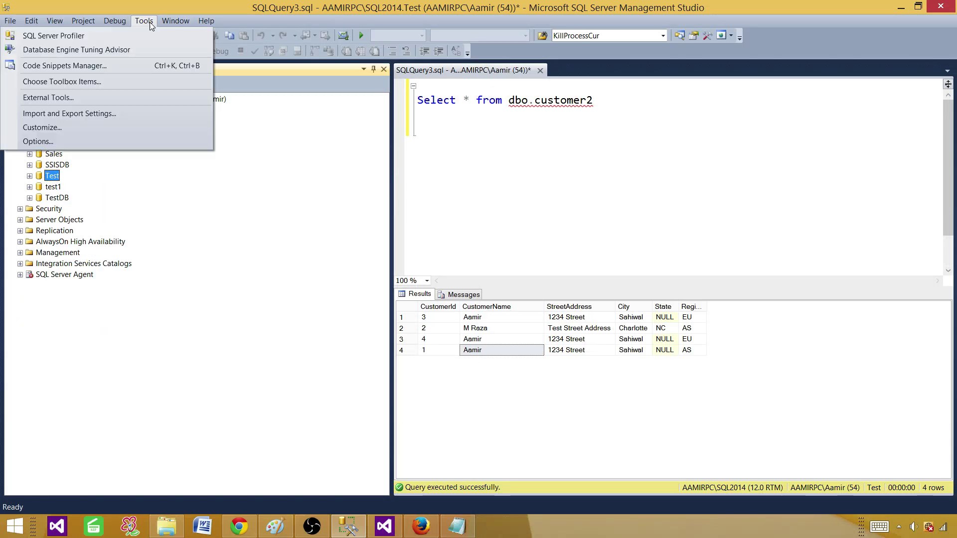
pyautogui.click(89, 36)
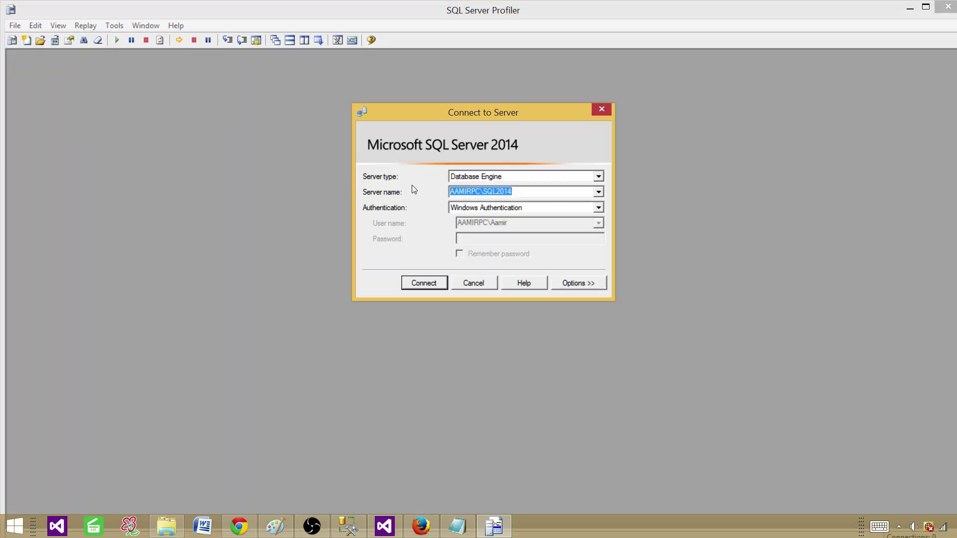
# - Connect Profiler to the SQL2014 server with Windows Authentication and base the new trace on the Tuning template
pyautogui.click(421, 286)
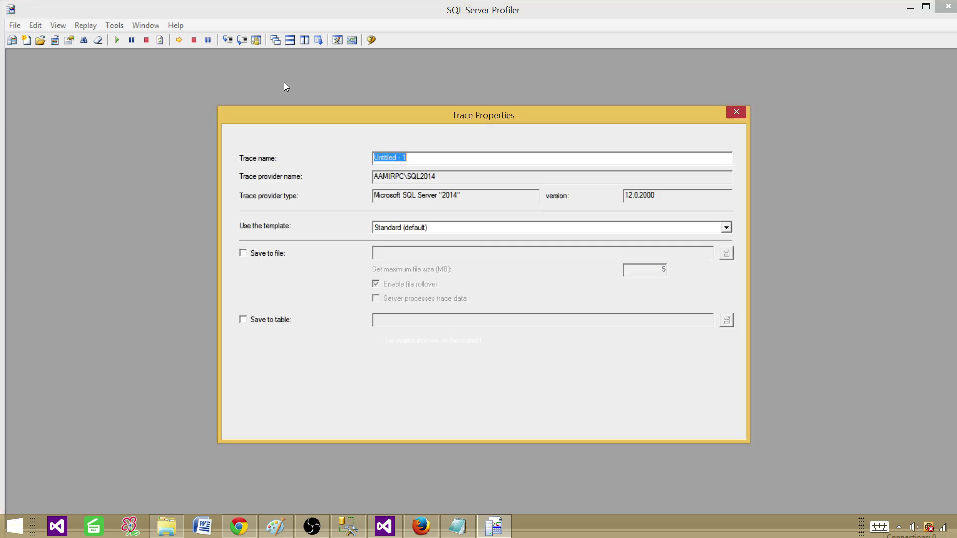
pyautogui.click(432, 227)
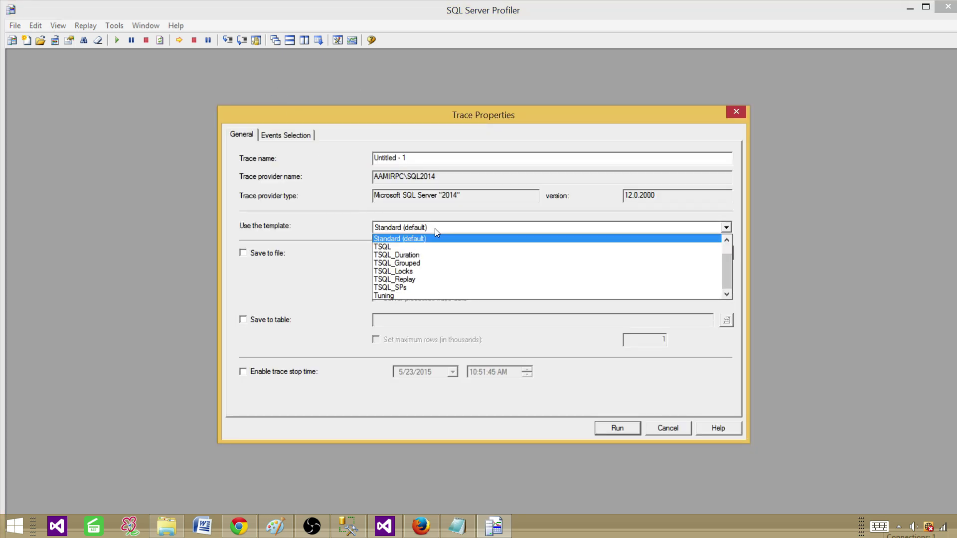
pyautogui.click(405, 297)
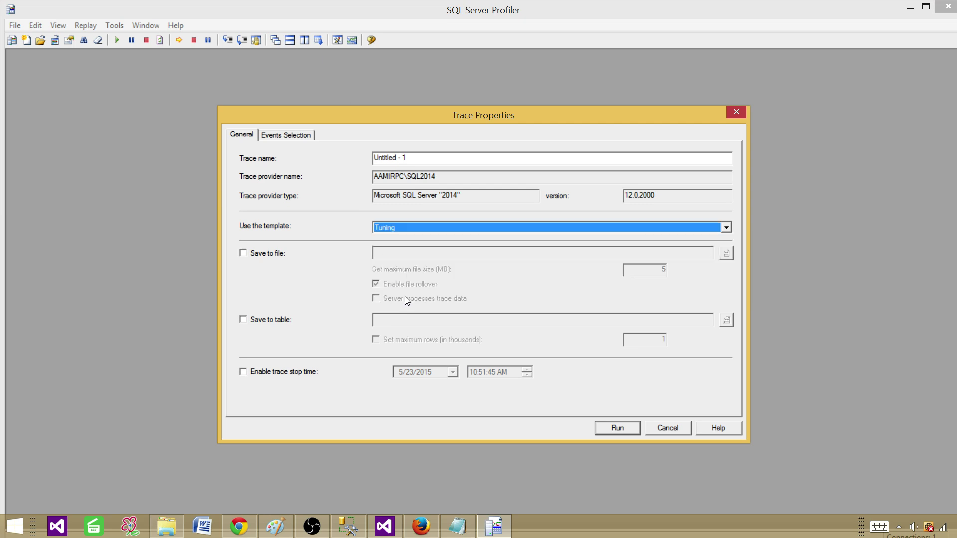
# - Add a column filter limiting the trace to DatabaseName like TEST, and run the trace
pyautogui.click(293, 138)
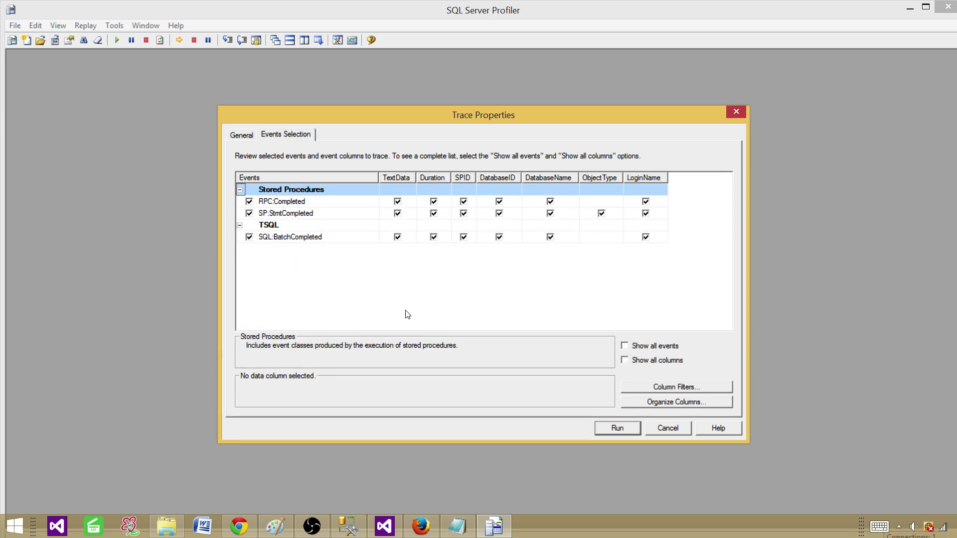
pyautogui.click(674, 389)
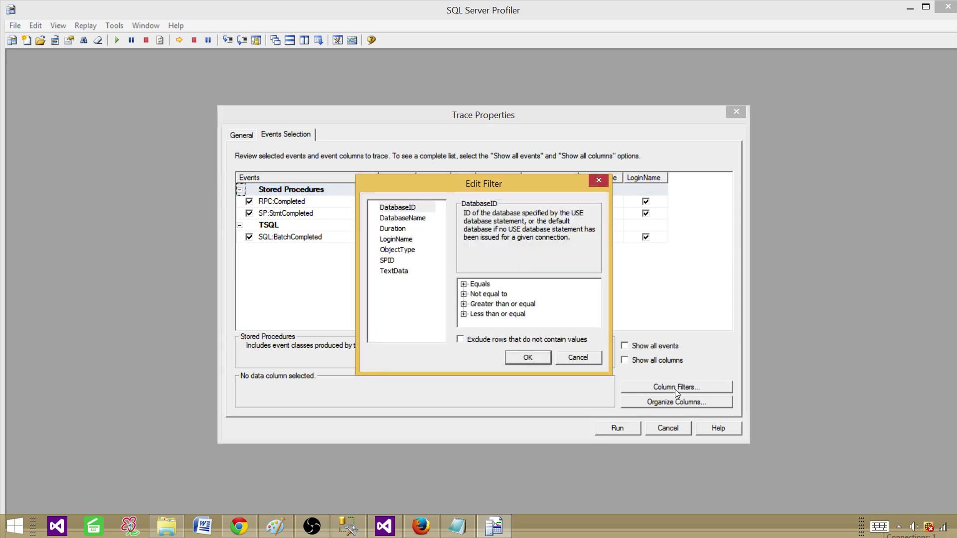
pyautogui.click(408, 217)
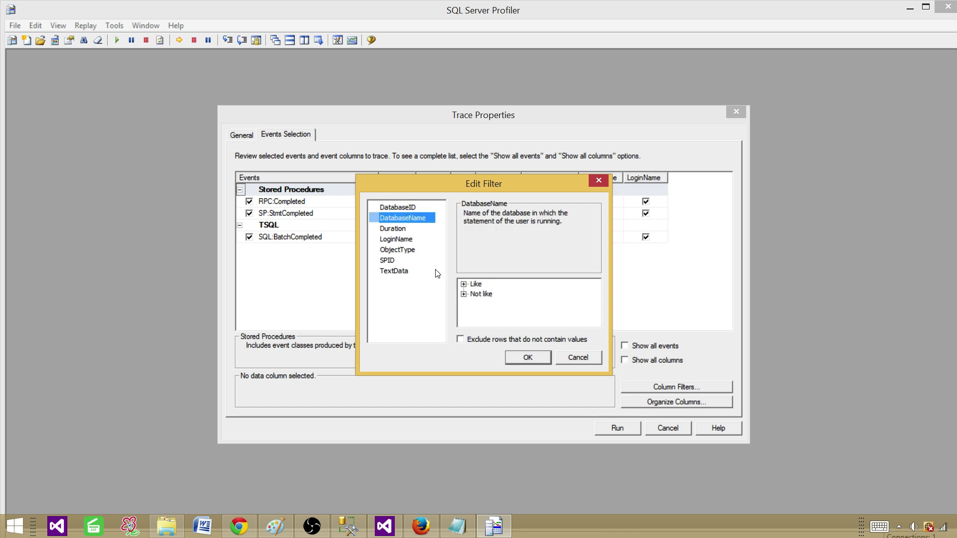
pyautogui.click(464, 284)
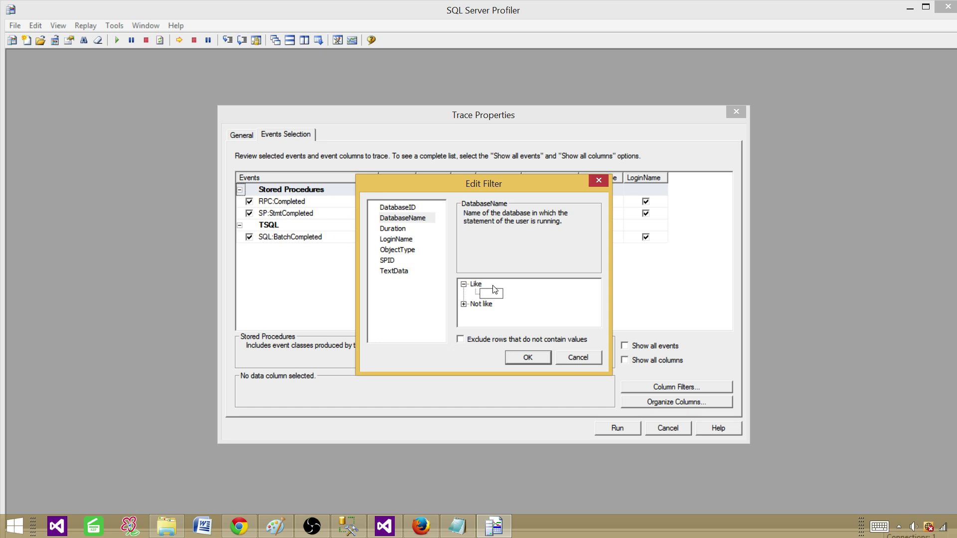
pyautogui.write('TEST')
pyautogui.press('Return')
pyautogui.click(542, 298)
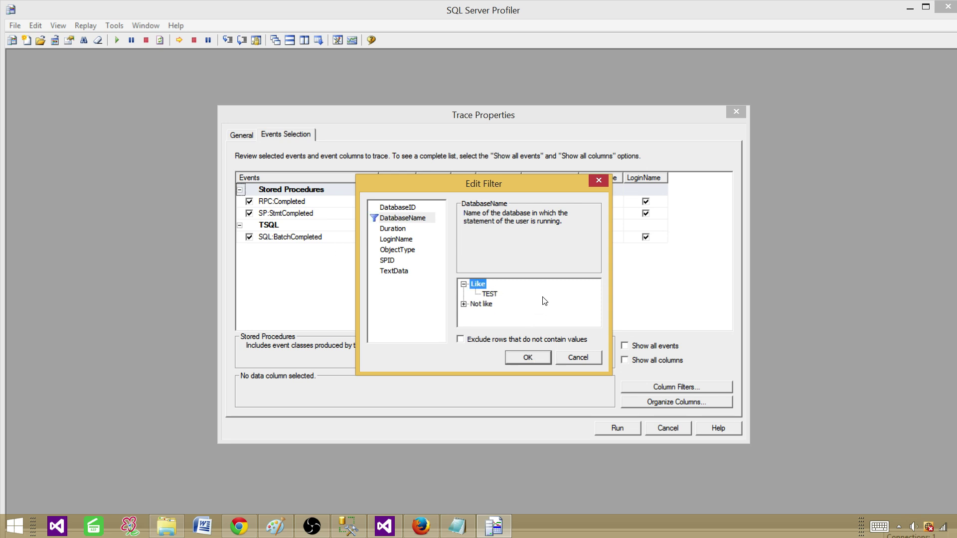
pyautogui.click(531, 356)
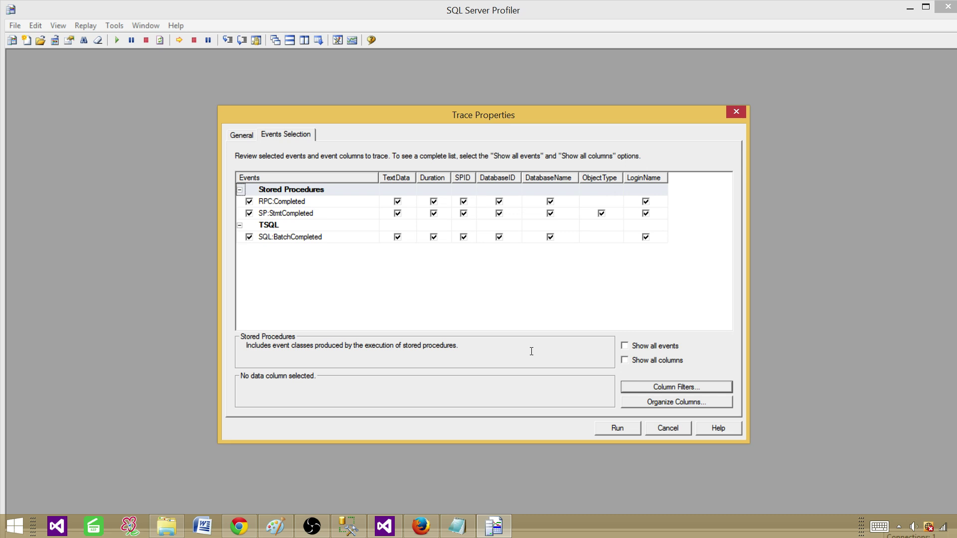
pyautogui.click(617, 428)
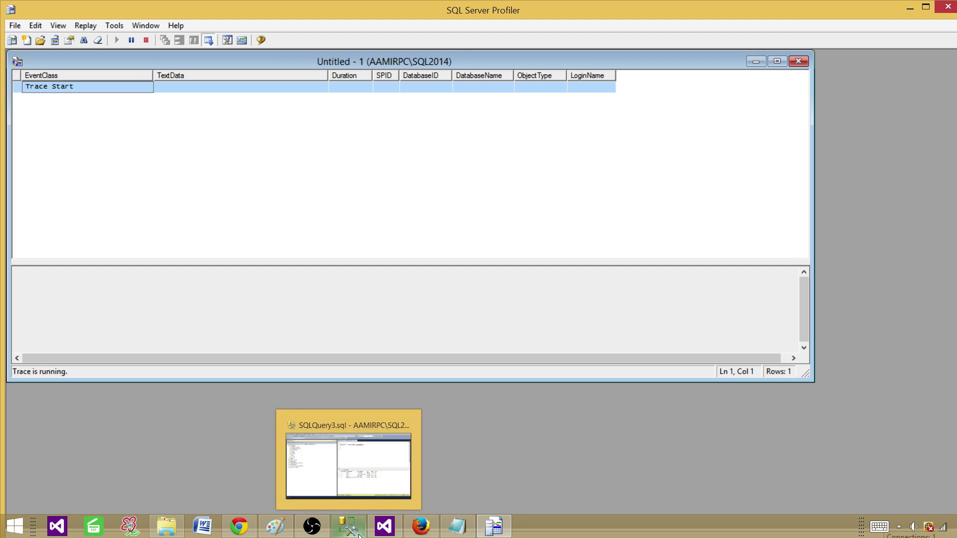
# - Switch back to Visual Studio and run Package3.dtsx
pyautogui.moveTo(324, 537)
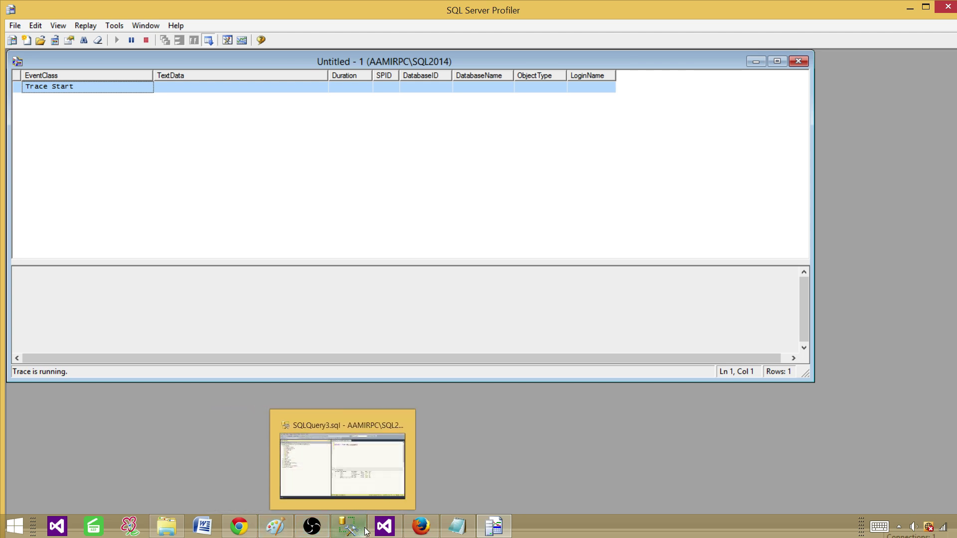
pyautogui.moveTo(385, 530)
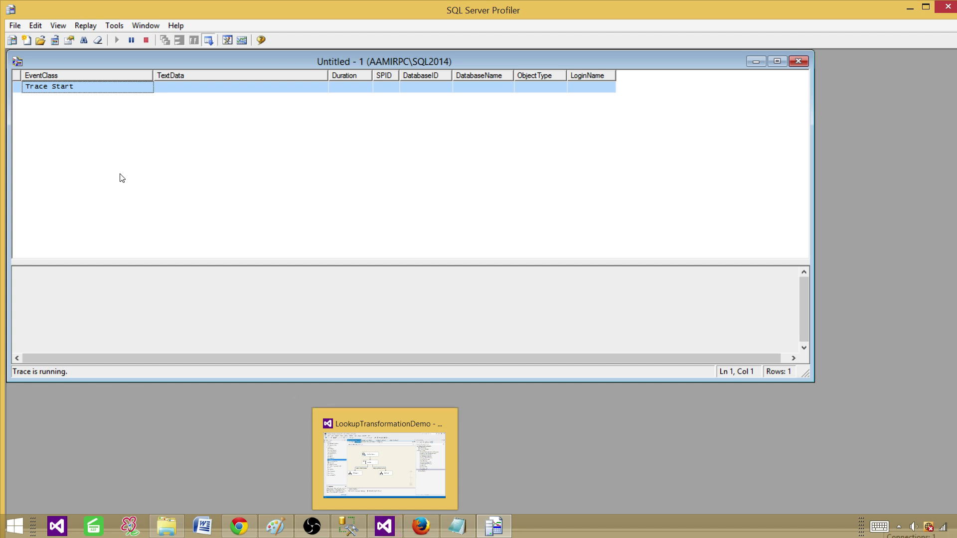
pyautogui.click(391, 525)
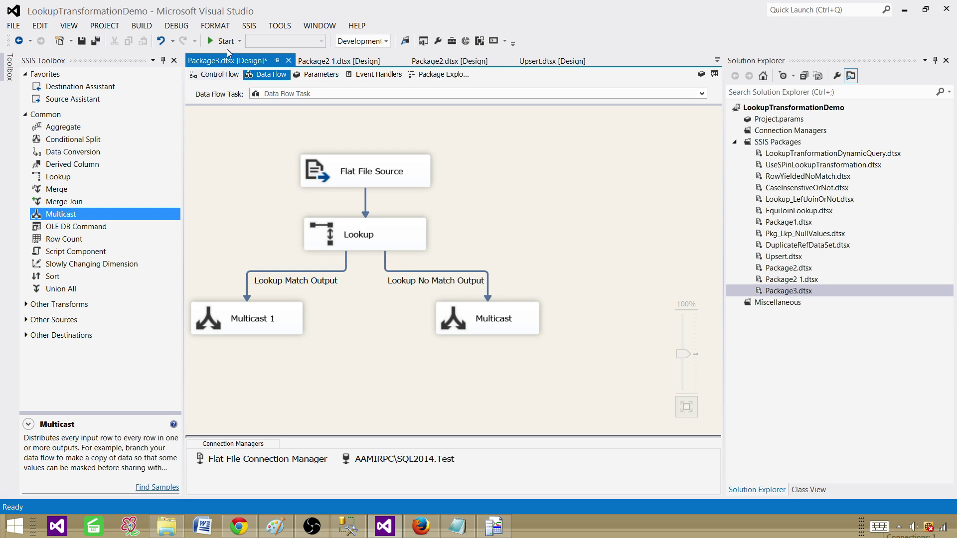
pyautogui.click(225, 41)
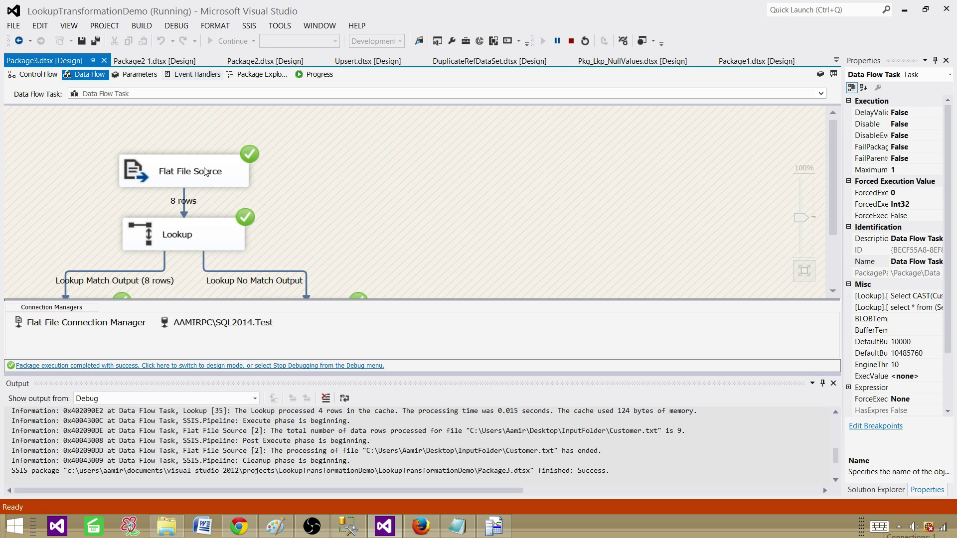
# - Examine the execution output for the Lookup's messages on total cached rows, duplicate reference keys and unique rows added to the cache
pyautogui.click(319, 441)
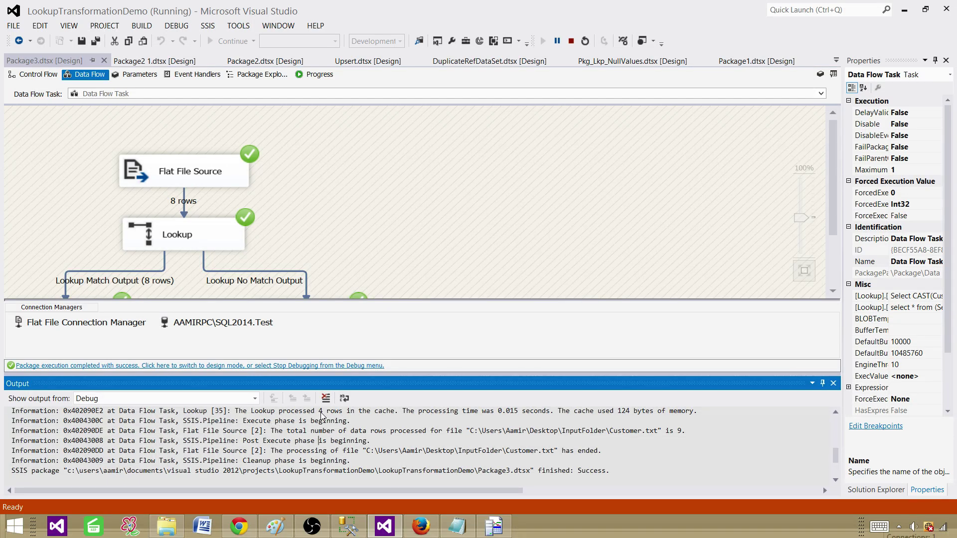
pyautogui.click(392, 423)
pyautogui.scroll(1, 365, 427)
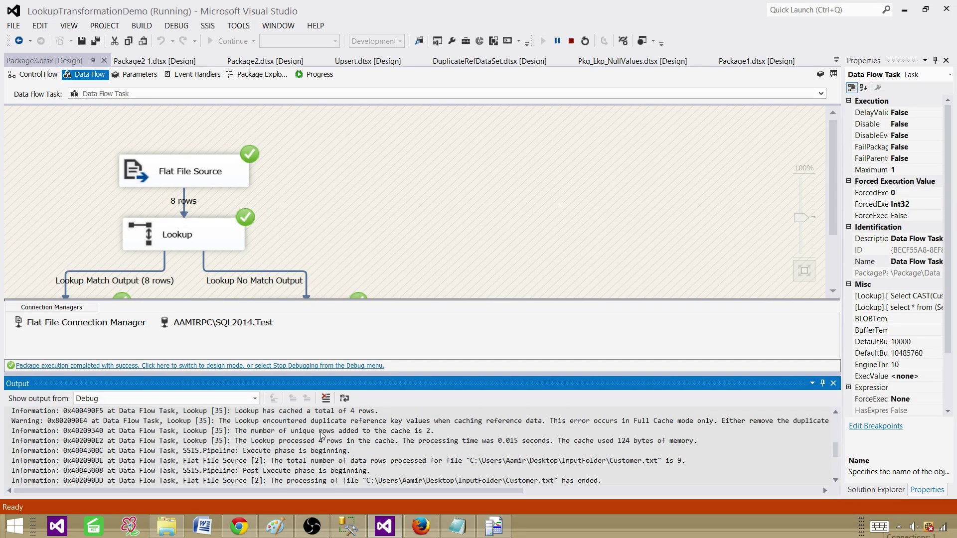
pyautogui.moveTo(236, 413); pyautogui.dragTo(377, 414)
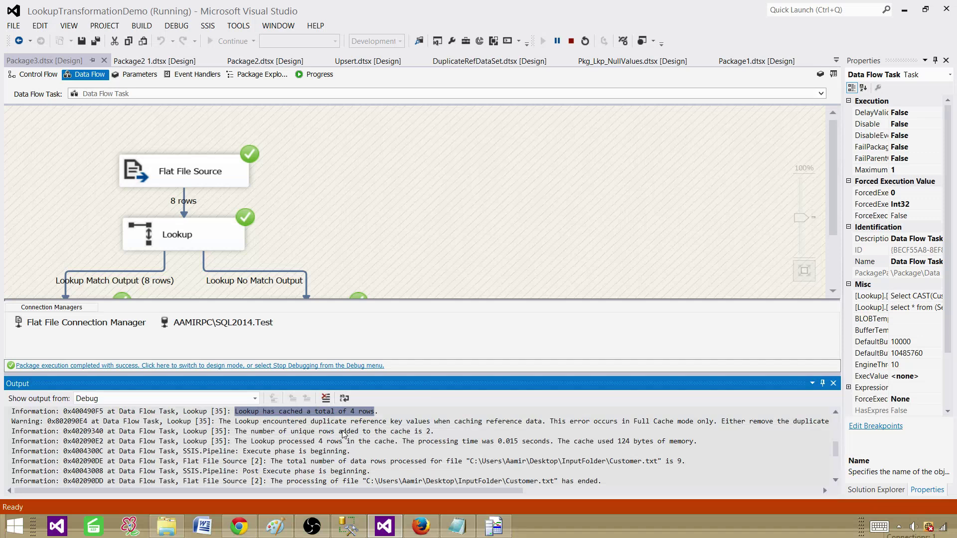
pyautogui.click(291, 433)
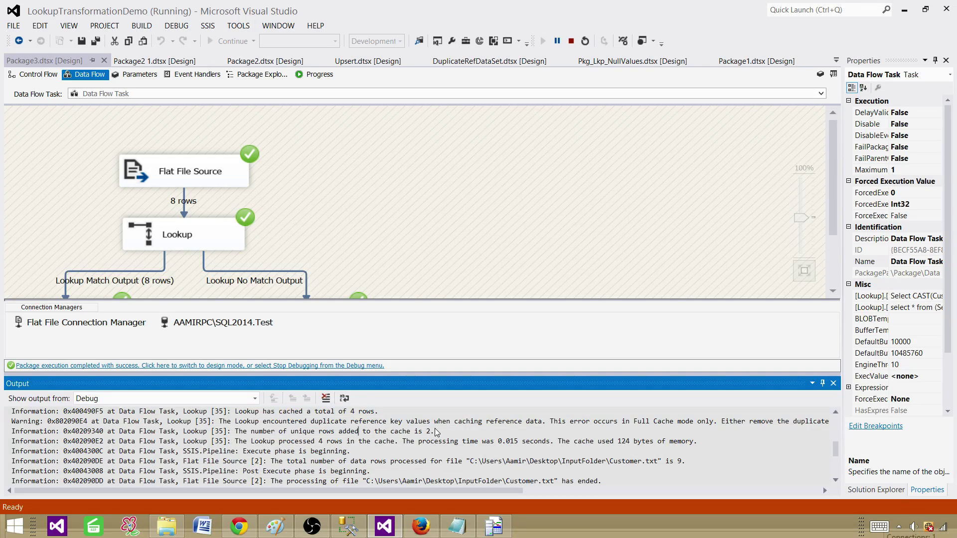
pyautogui.moveTo(437, 432); pyautogui.dragTo(237, 436)
pyautogui.click(211, 442)
pyautogui.moveTo(437, 432); pyautogui.dragTo(236, 438)
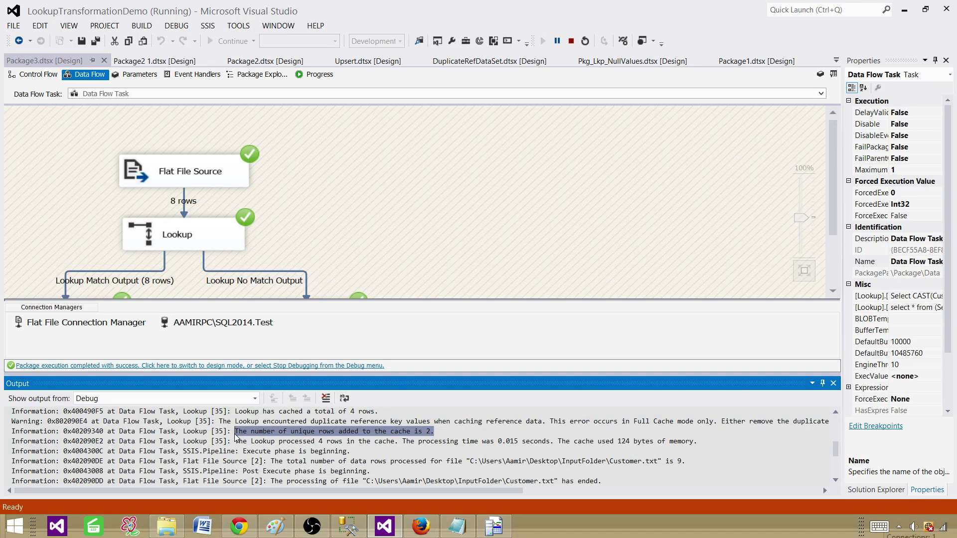
pyautogui.click(236, 436)
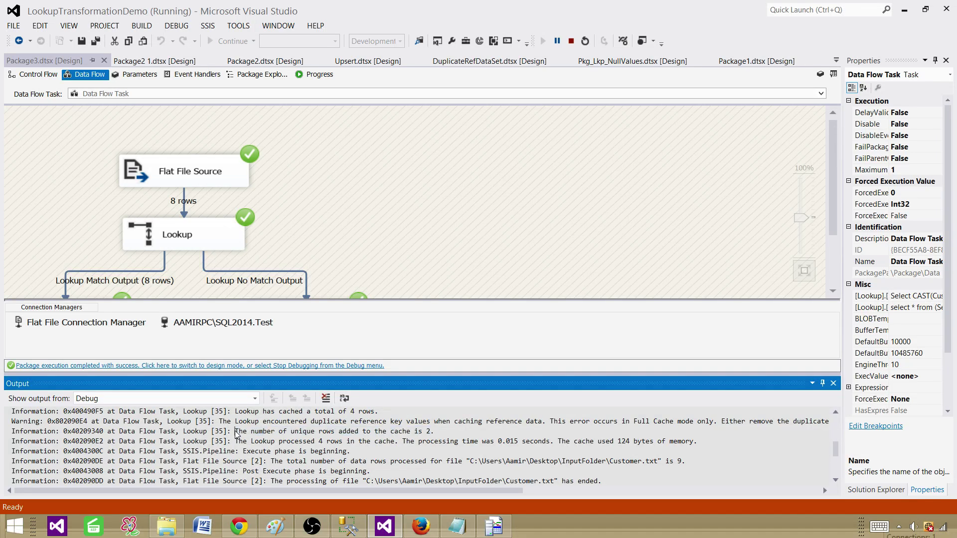
pyautogui.click(370, 199)
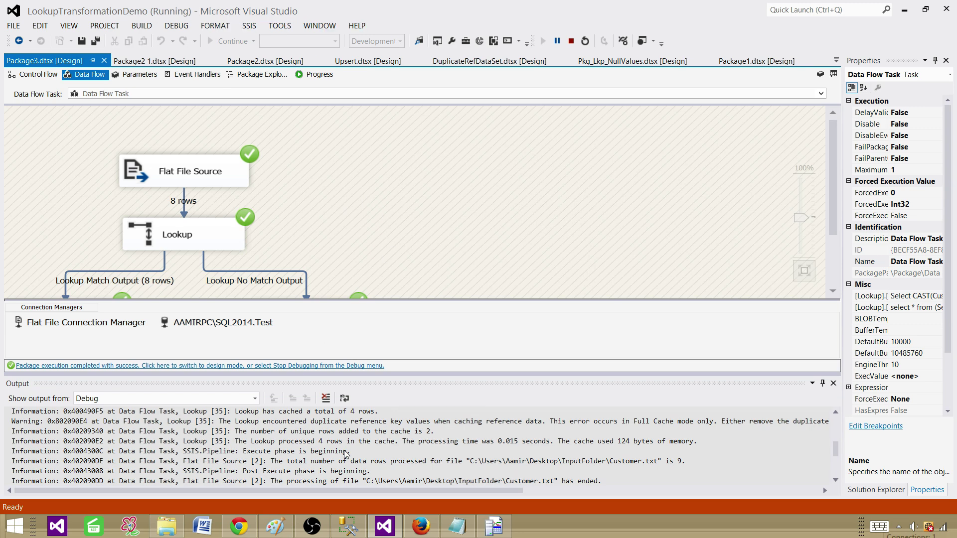
# - Switch to SQL Server Profiler and examine the traced events for the statements the package ran against dbo.customer2
pyautogui.click(348, 526)
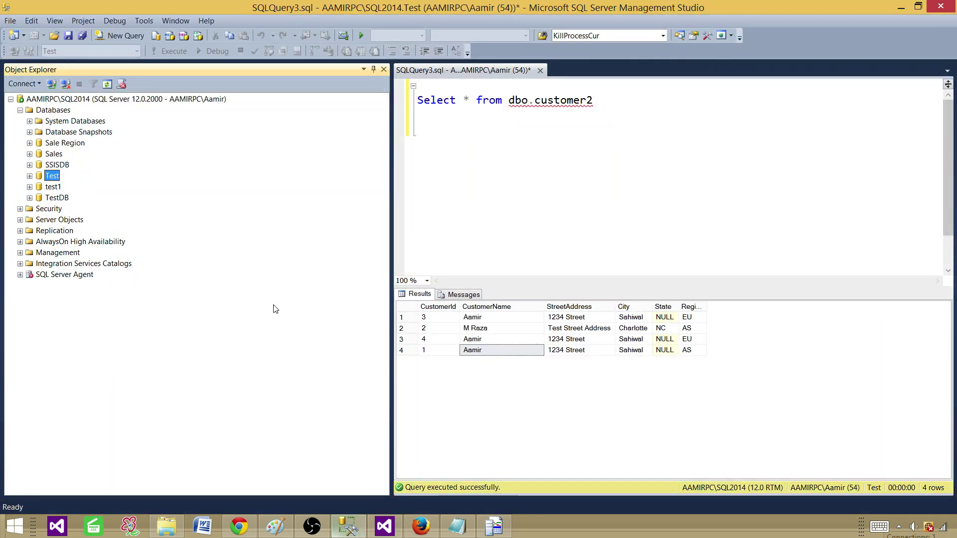
pyautogui.click(493, 526)
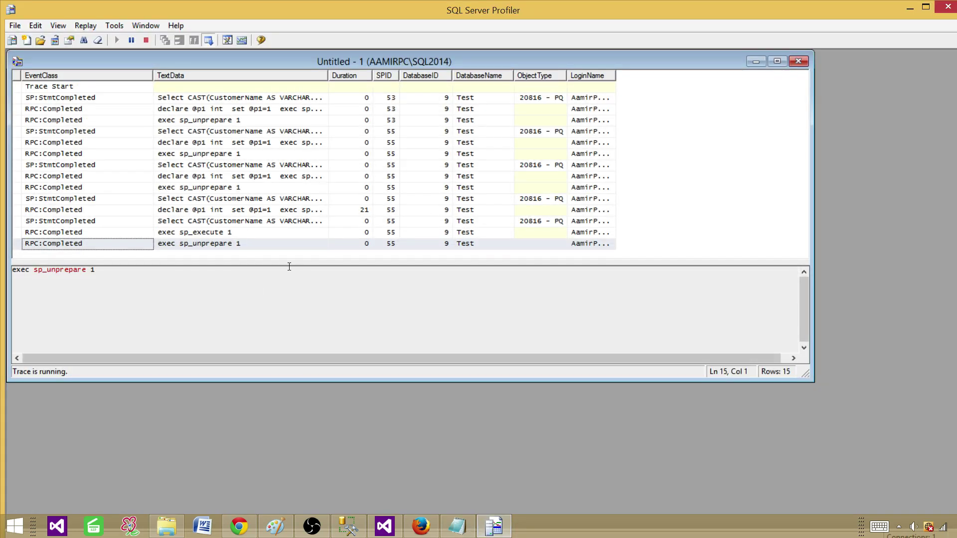
pyautogui.click(82, 245)
pyautogui.click(77, 231)
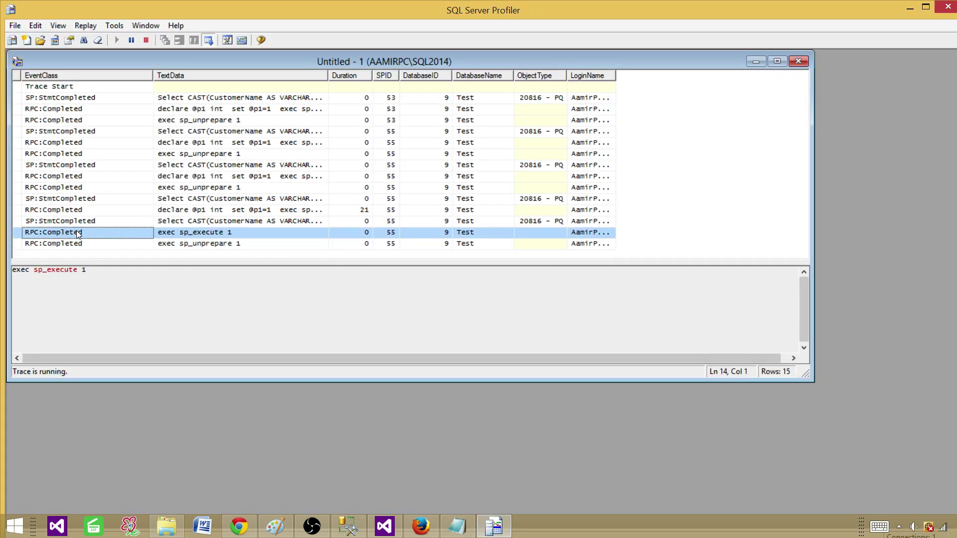
pyautogui.click(80, 221)
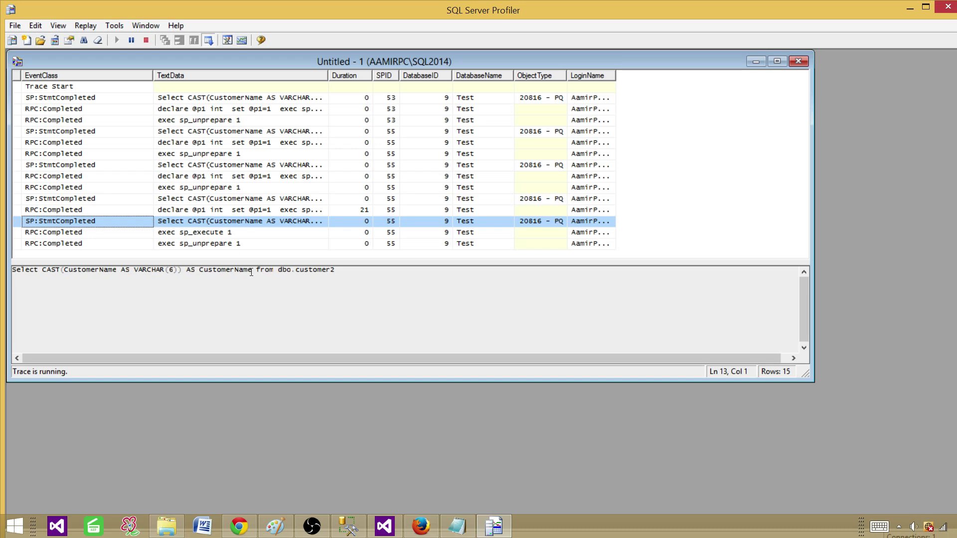
pyautogui.moveTo(338, 272); pyautogui.dragTo(5, 270)
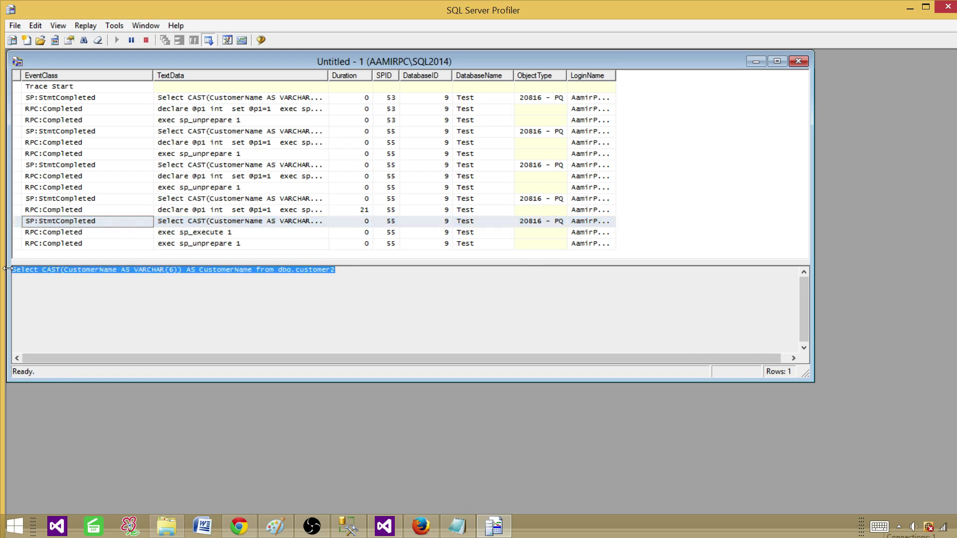
pyautogui.click(51, 209)
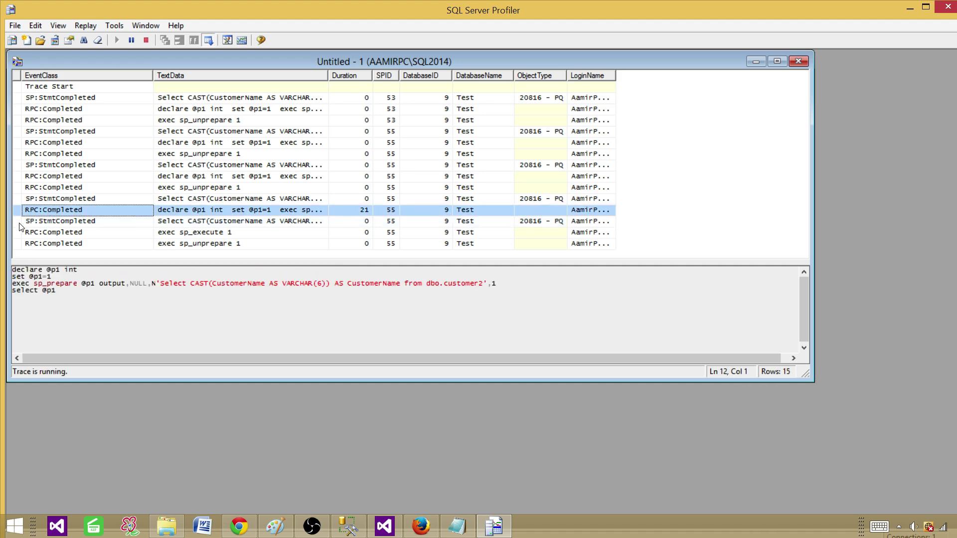
pyautogui.click(161, 284)
pyautogui.click(96, 222)
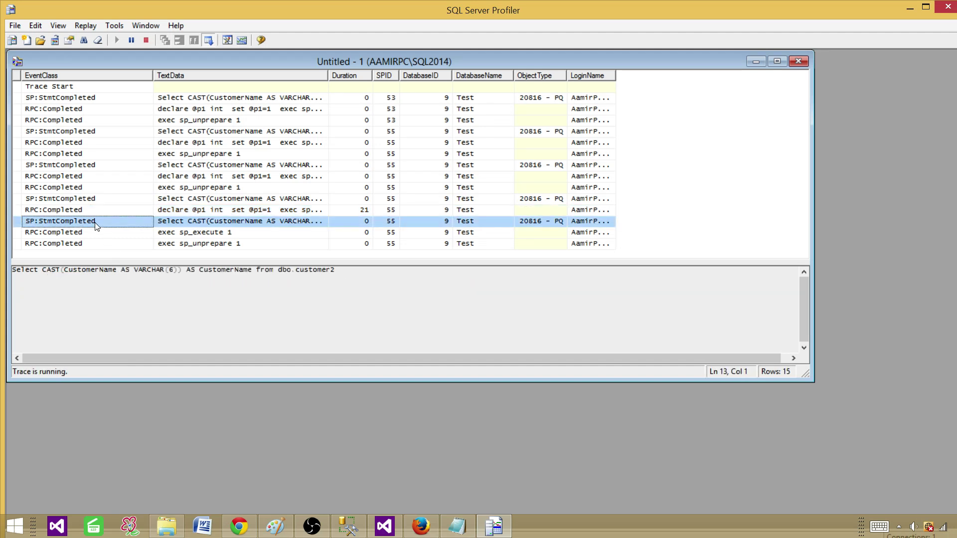
pyautogui.click(69, 200)
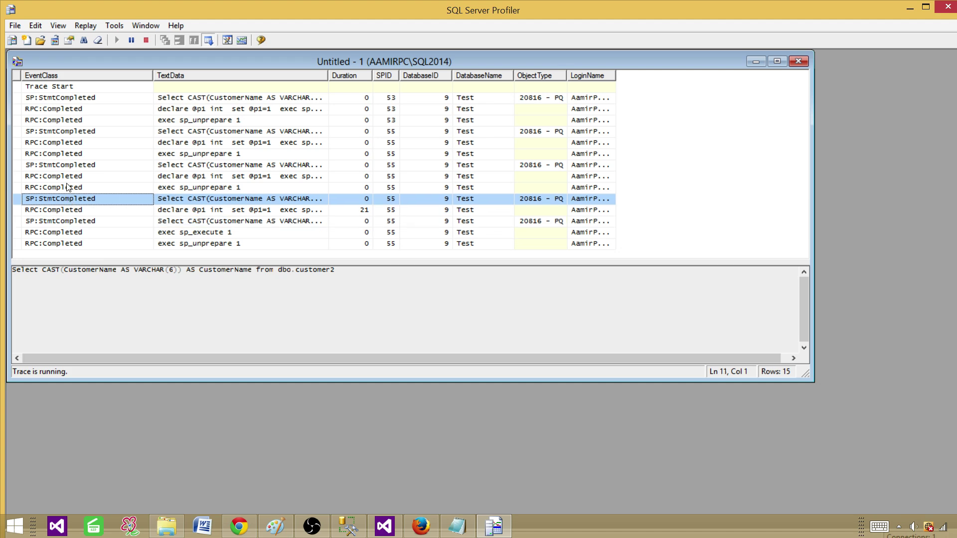
pyautogui.click(68, 166)
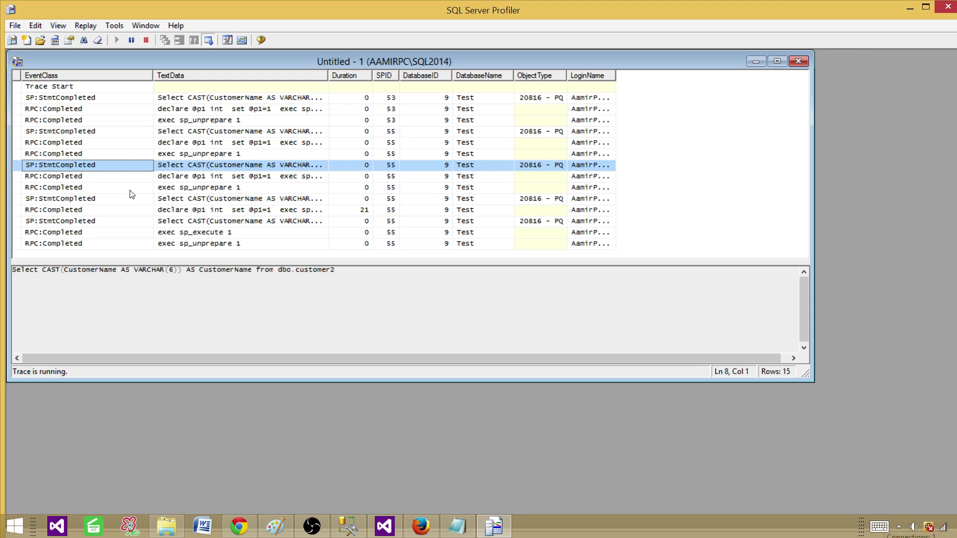
pyautogui.click(82, 223)
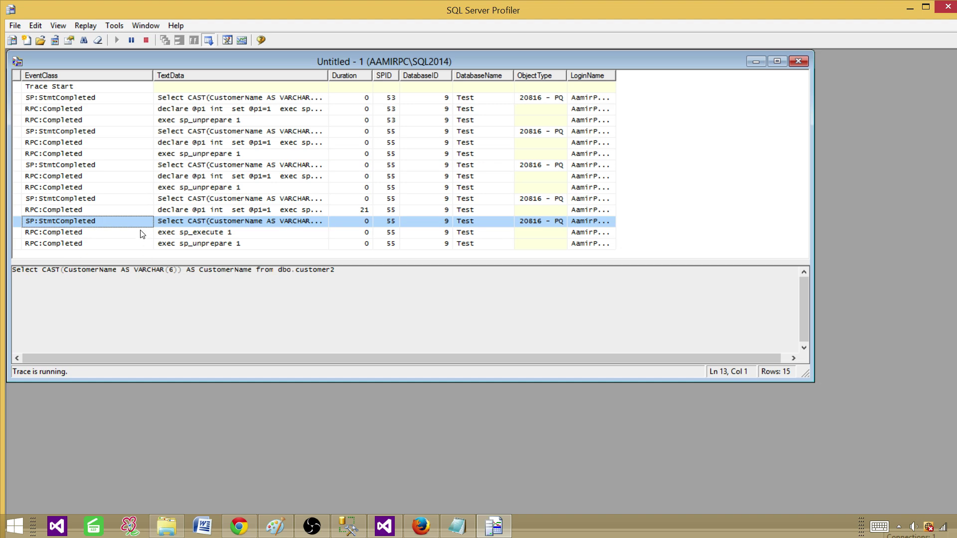
pyautogui.click(73, 201)
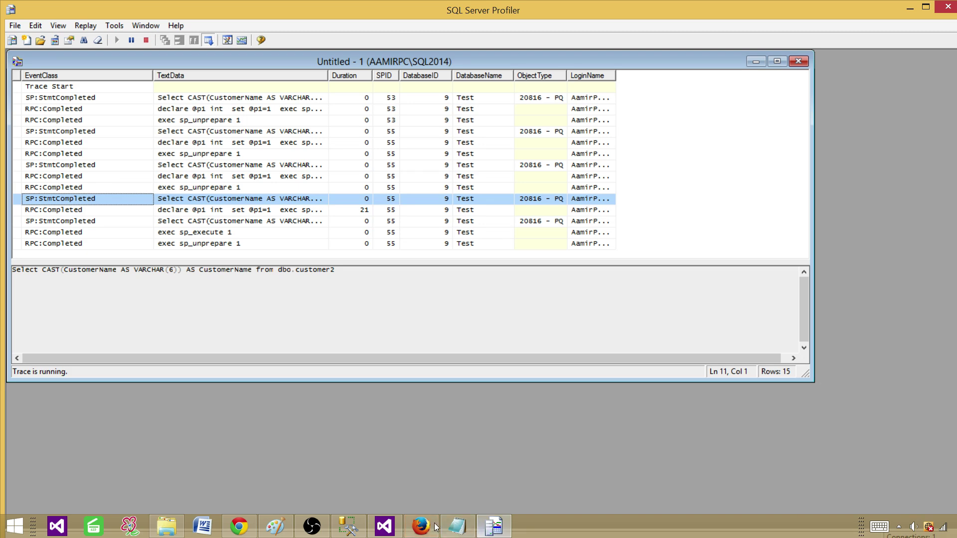
# - Switch back to Visual Studio and review Package3.dtsx's execution output from the validation phase through the Lookup caching messages to completion
pyautogui.click(388, 525)
pyautogui.click(361, 458)
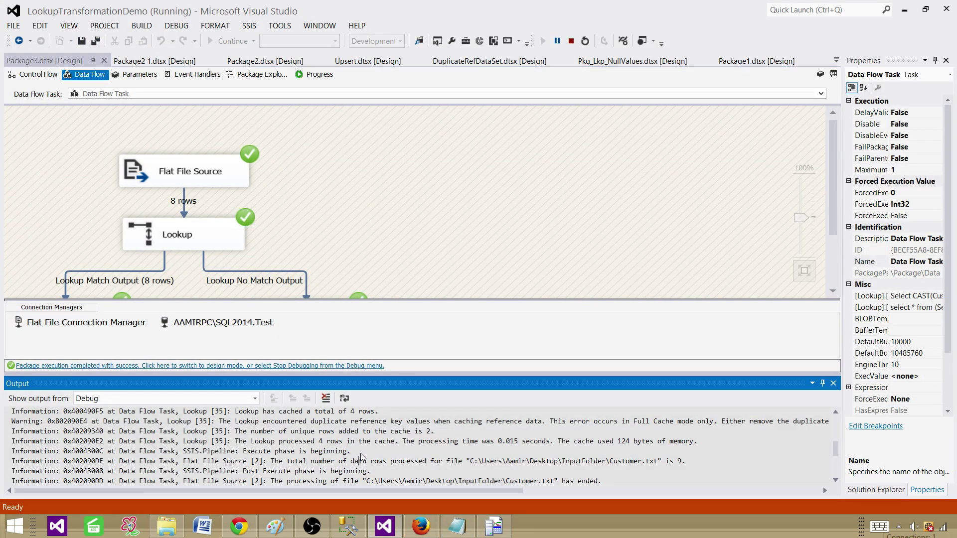
pyautogui.scroll(1, 365, 454)
pyautogui.scroll(5, 366, 454)
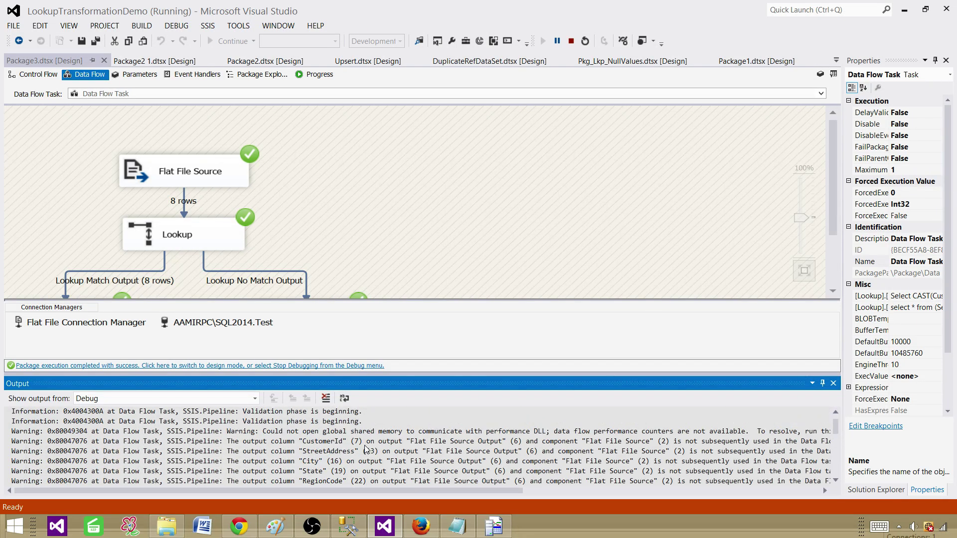
pyautogui.scroll(1, 365, 448)
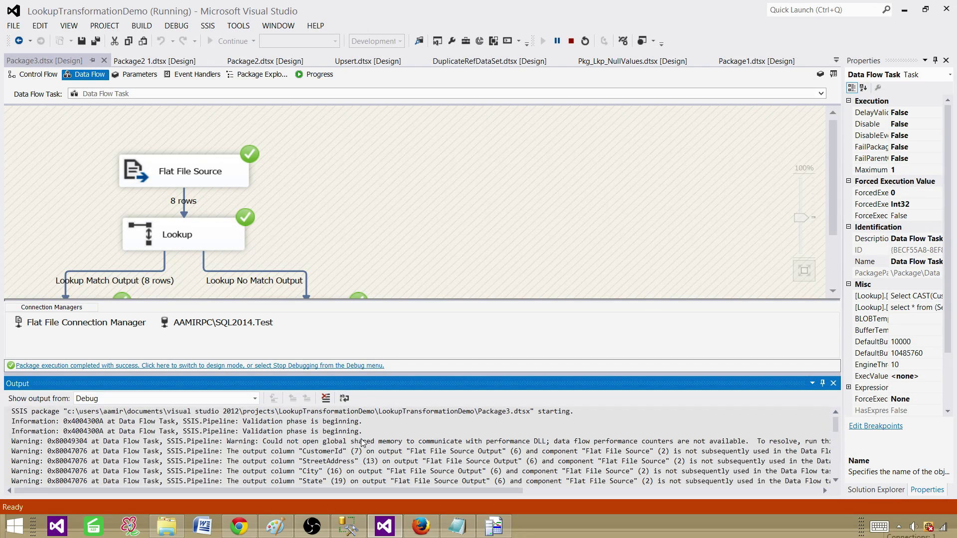
pyautogui.scroll(-2, 362, 443)
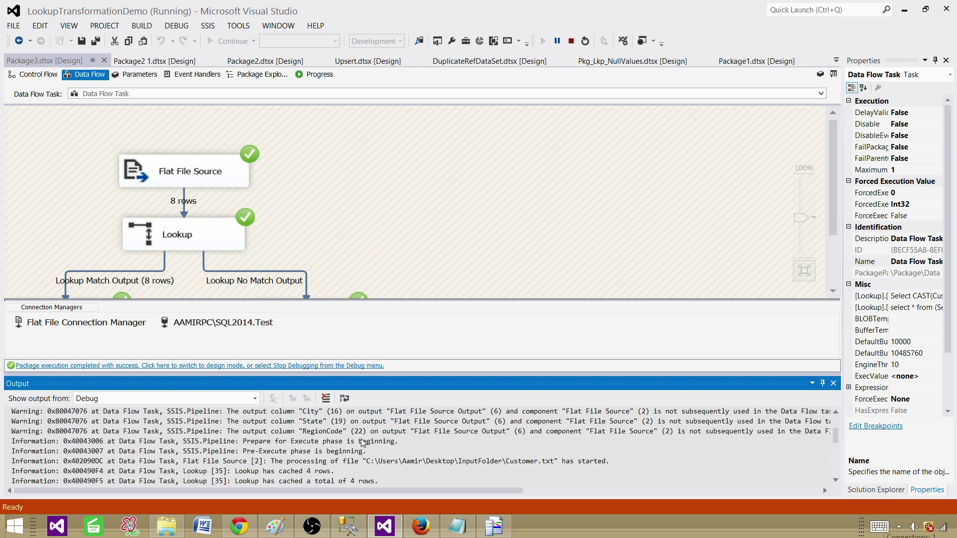
pyautogui.scroll(-1, 363, 443)
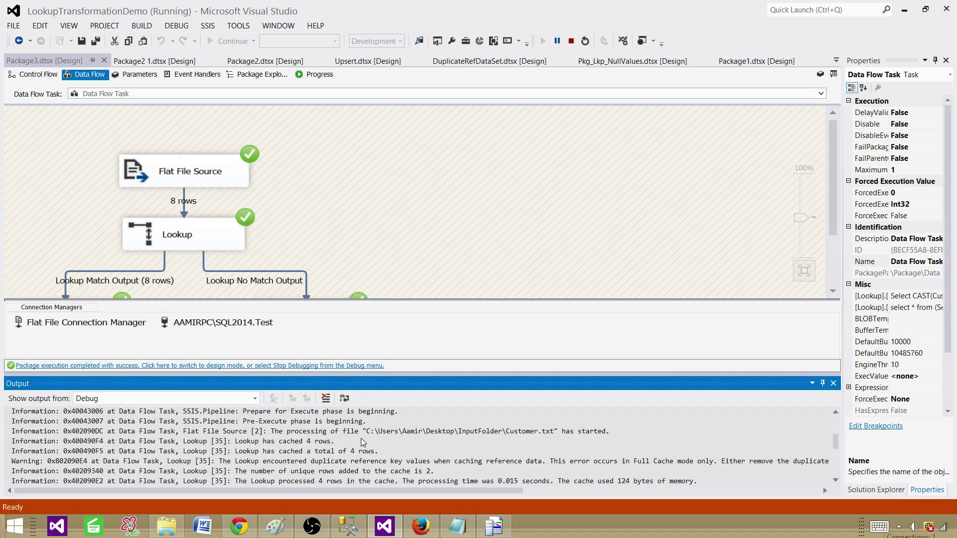
pyautogui.scroll(-1, 364, 443)
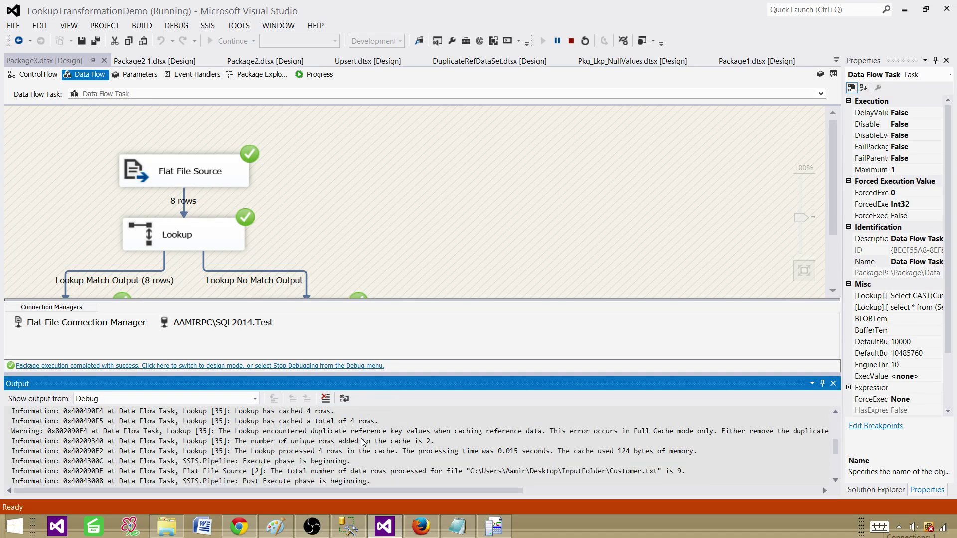
pyautogui.scroll(-1, 364, 443)
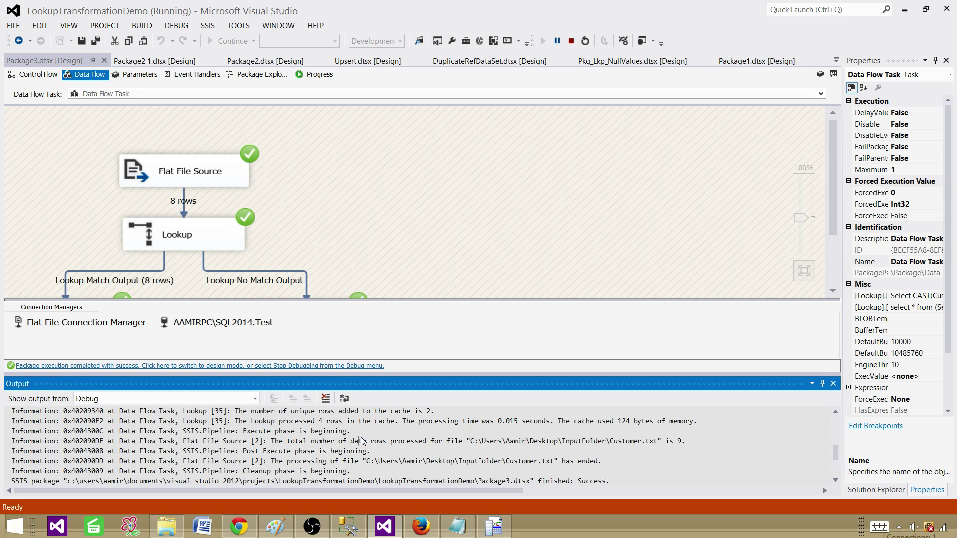
pyautogui.scroll(-2, 362, 441)
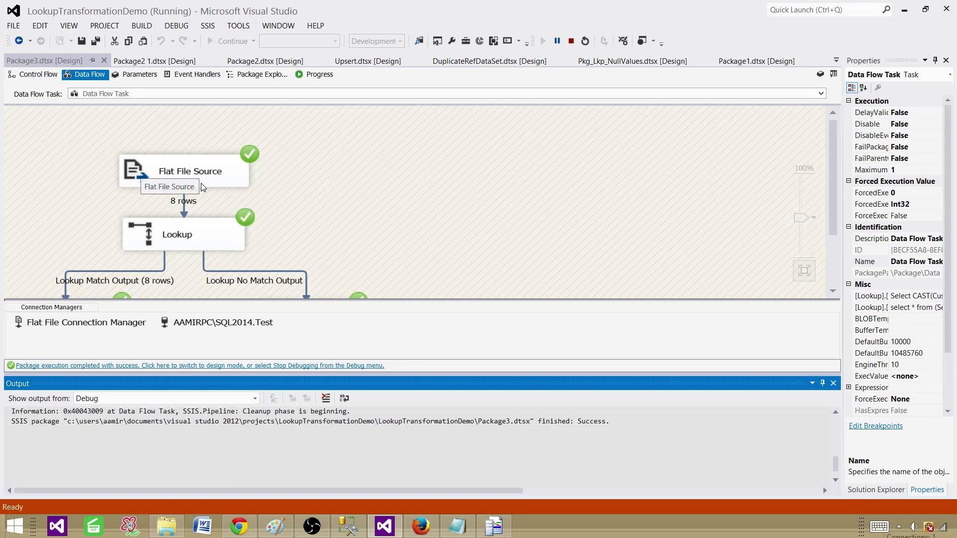
# - Stop debugging Package3.dtsx, then switch to SQL Server Profiler and select the last event in the trace
pyautogui.click(571, 79)
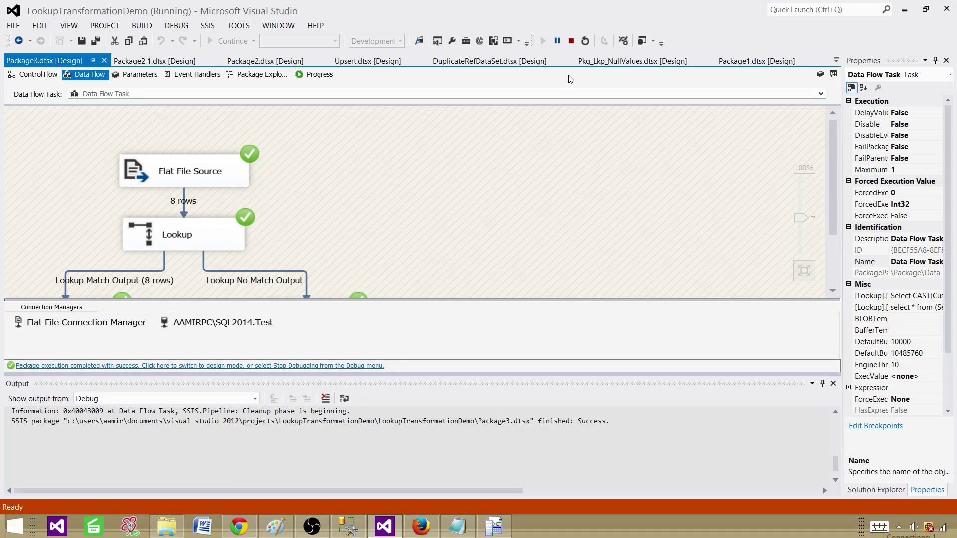
pyautogui.click(572, 41)
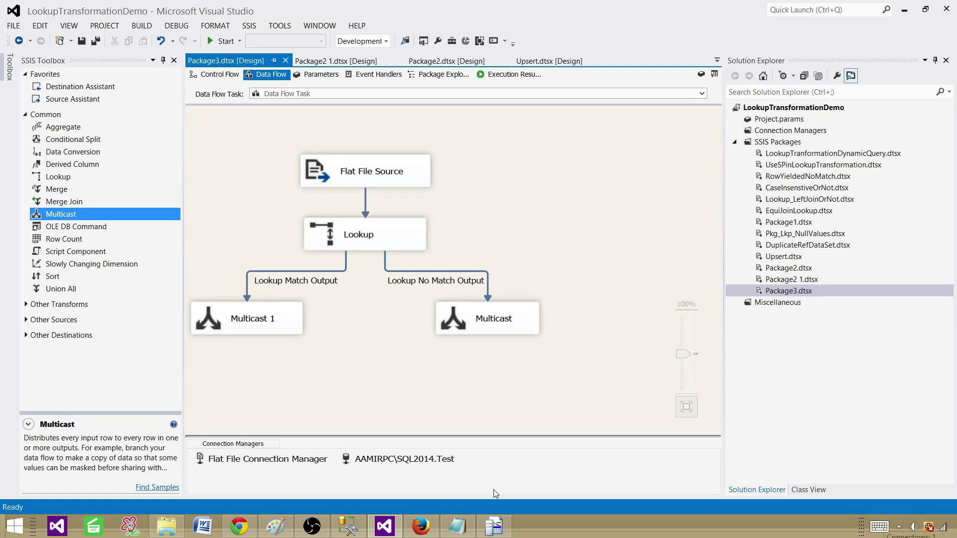
pyautogui.click(494, 526)
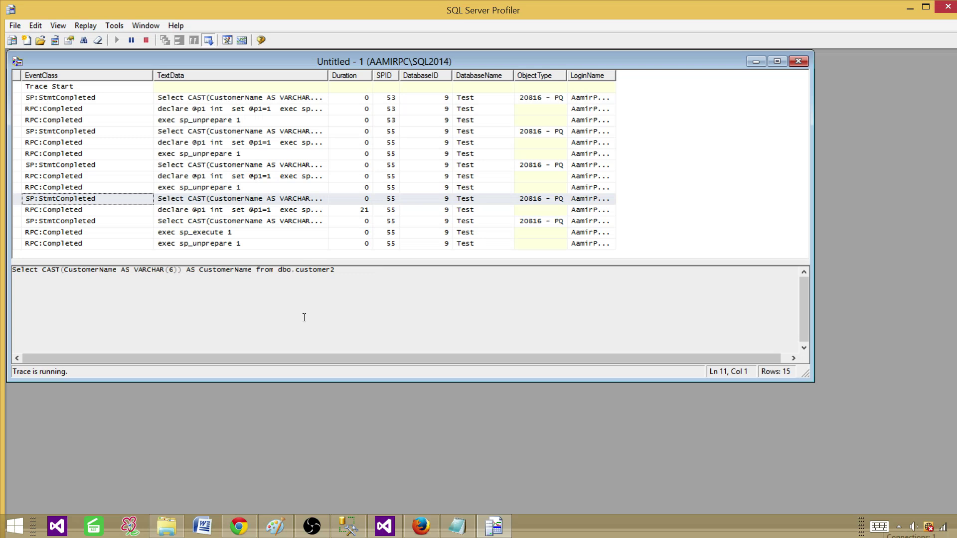
pyautogui.click(47, 245)
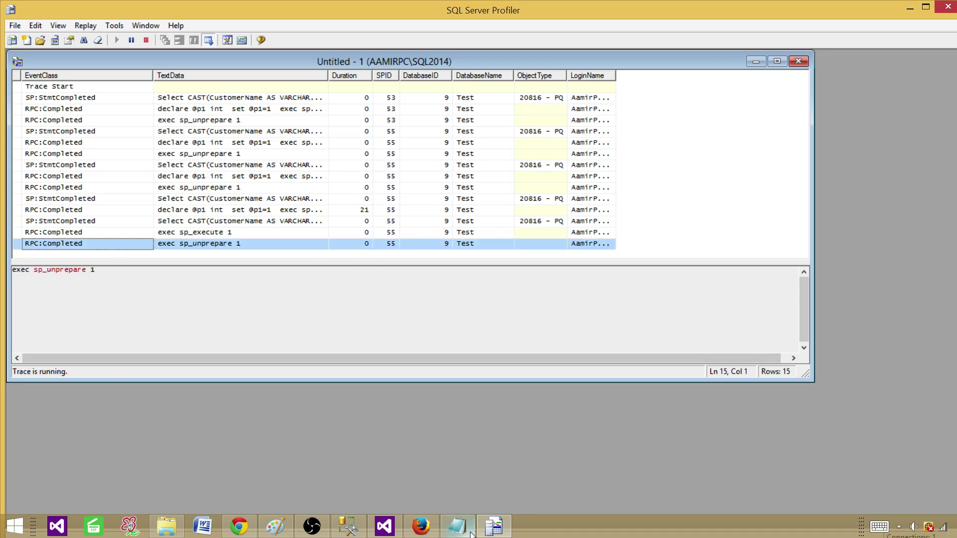
# - Switch to Visual Studio and set the Lookup transformation's cache mode to Partial cache
pyautogui.moveTo(389, 532)
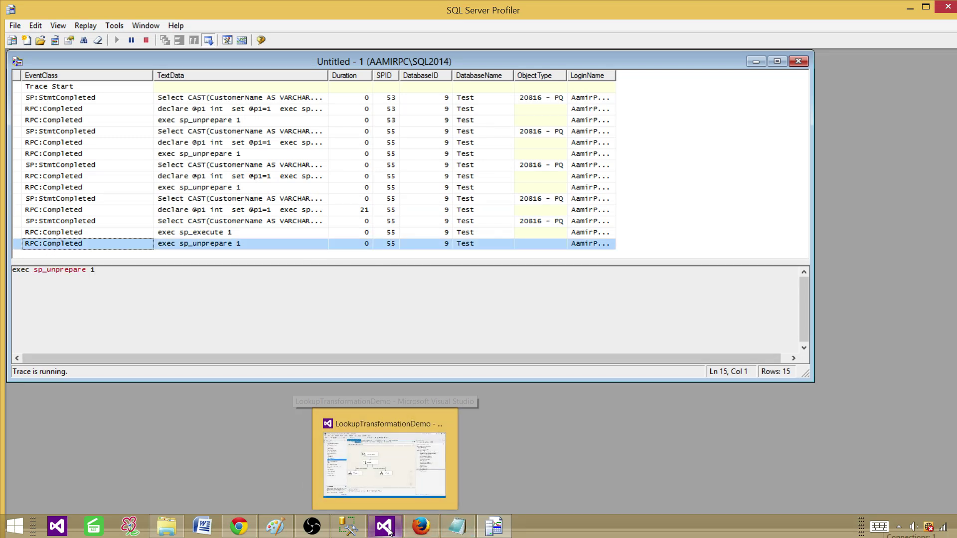
pyautogui.click(377, 465)
pyautogui.doubleClick(360, 238)
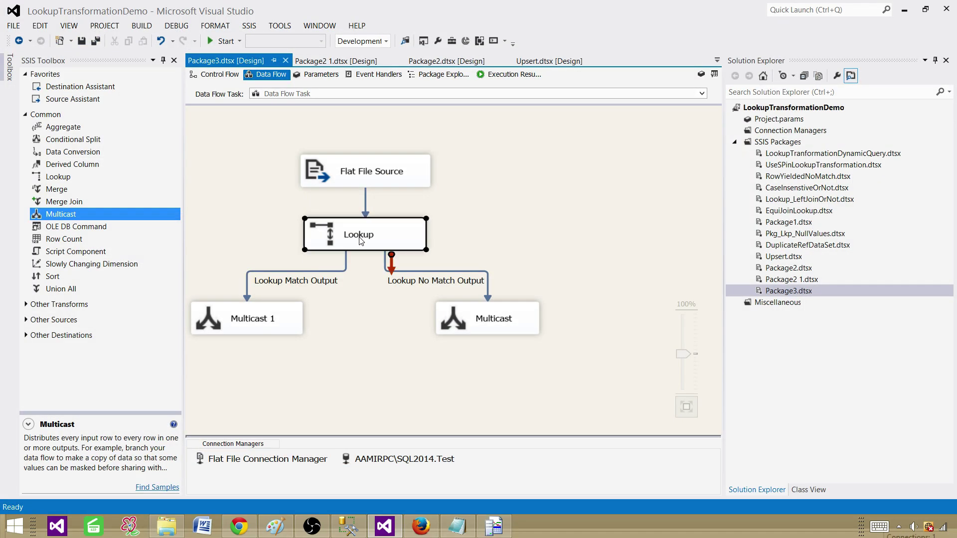
pyautogui.click(371, 158)
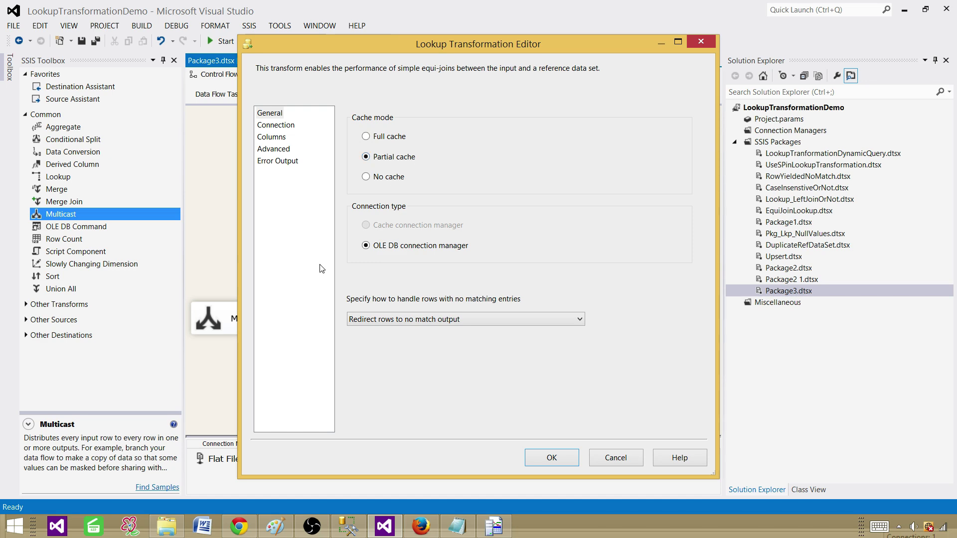
# - Open Customer.txt from InputFolder in Notepad and examine the CustomerName values in the first two data rows
pyautogui.click(171, 529)
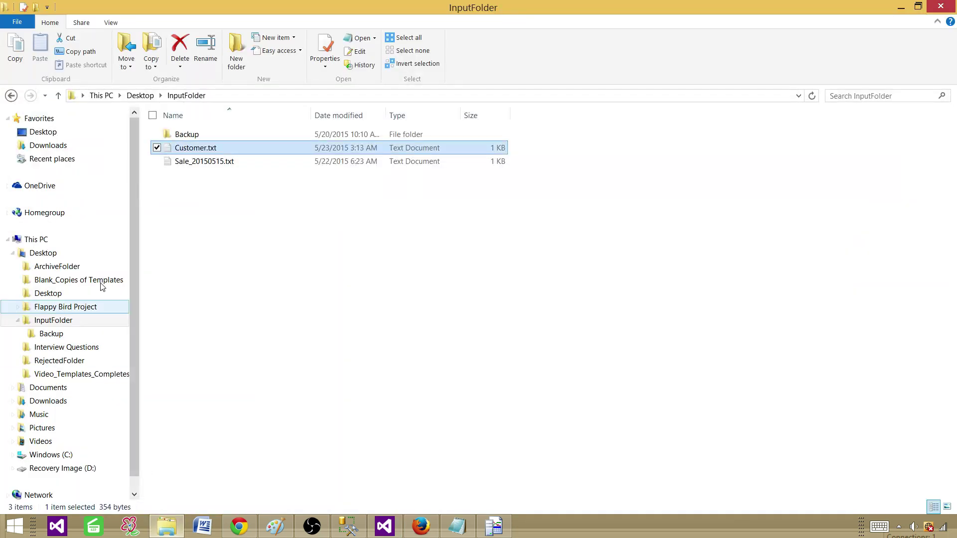
pyautogui.doubleClick(216, 147)
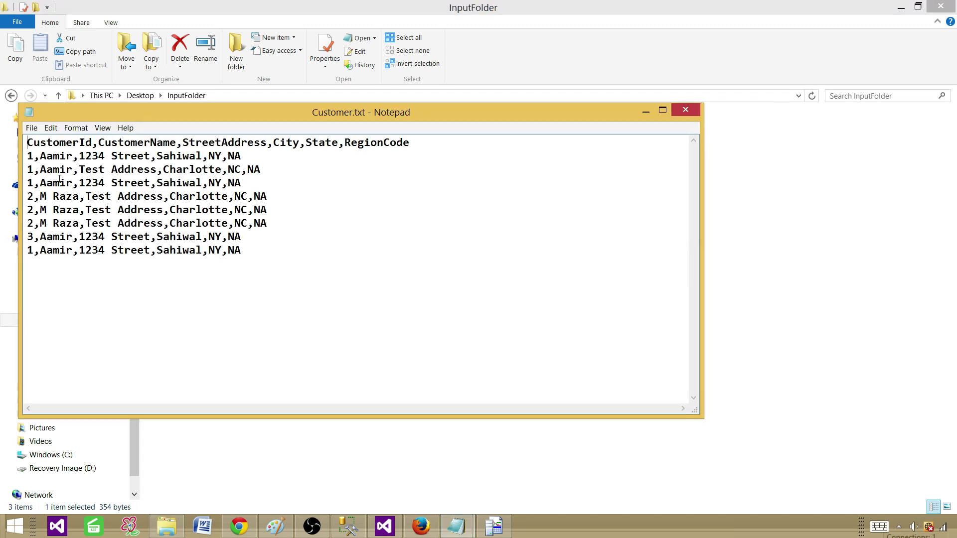
pyautogui.doubleClick(52, 158)
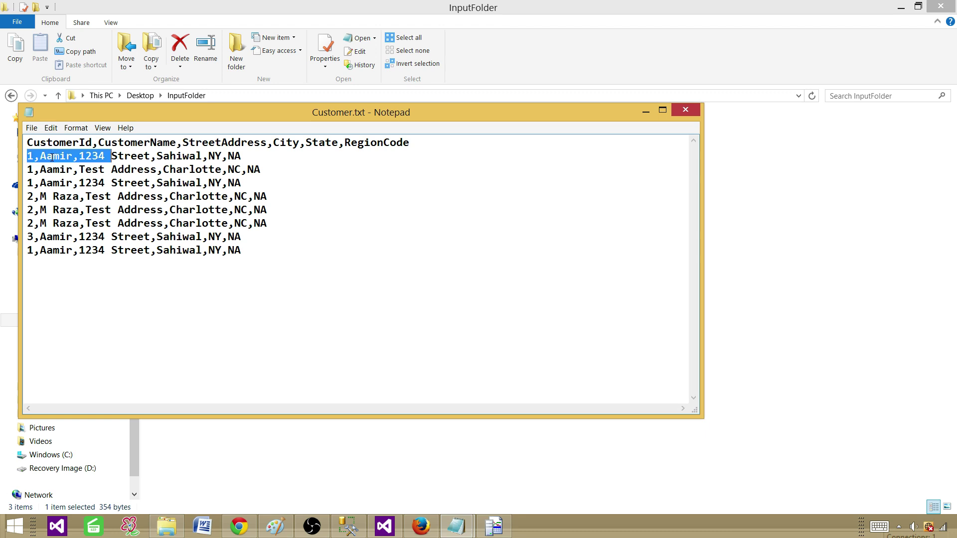
pyautogui.click(77, 158)
pyautogui.moveTo(286, 157); pyautogui.dragTo(73, 157)
pyautogui.click(59, 158)
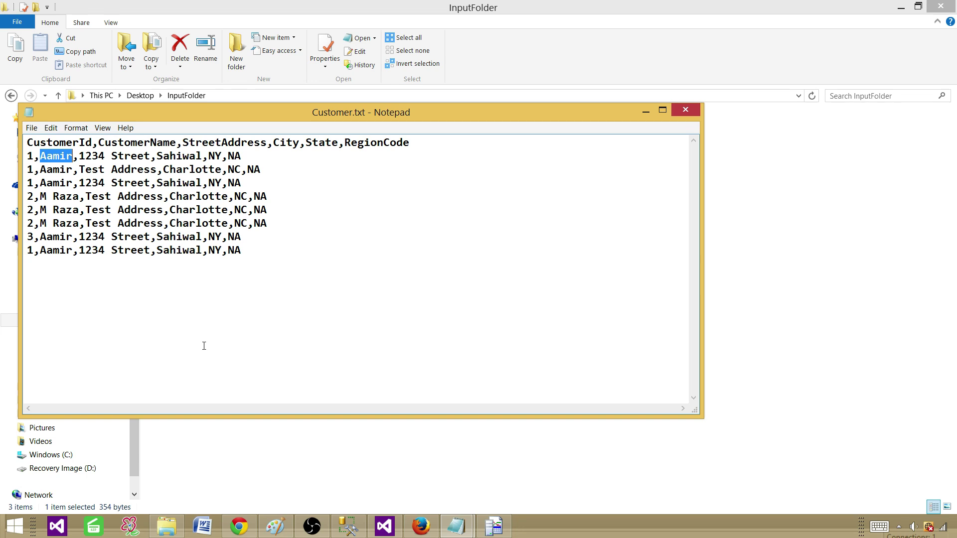
pyautogui.click(54, 170)
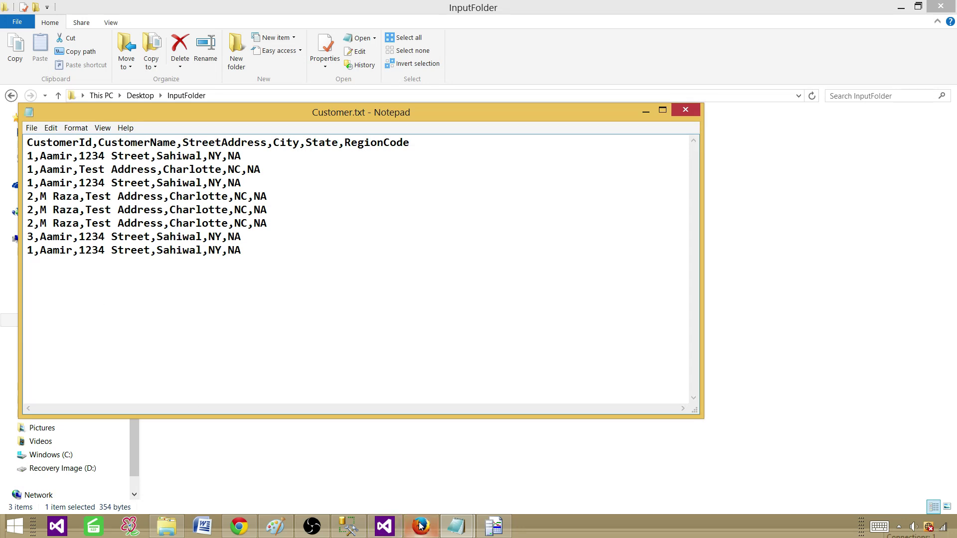
# - Recheck the Lookup's cache mode in Visual Studio and compare the CustomerName values in the first three data rows of Customer.txt
pyautogui.click(386, 527)
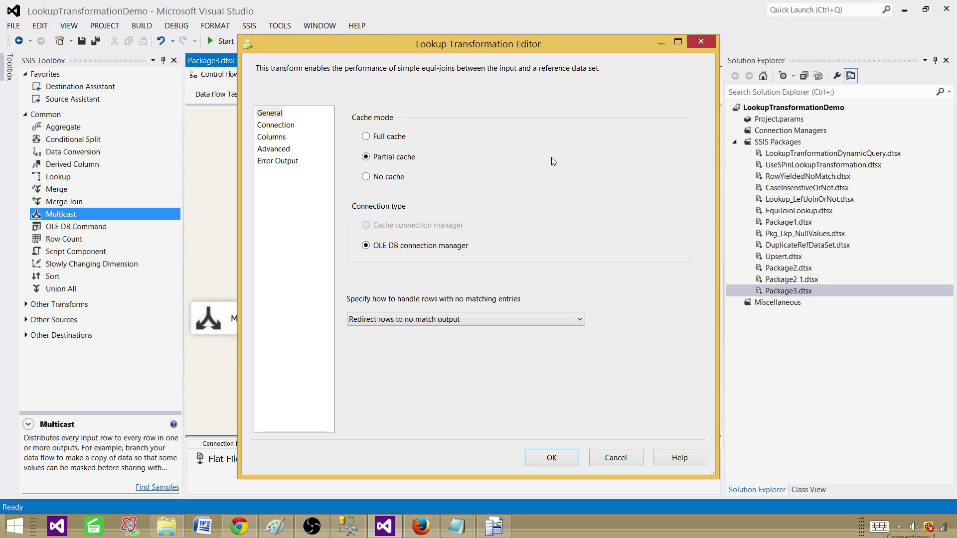
pyautogui.moveTo(457, 526)
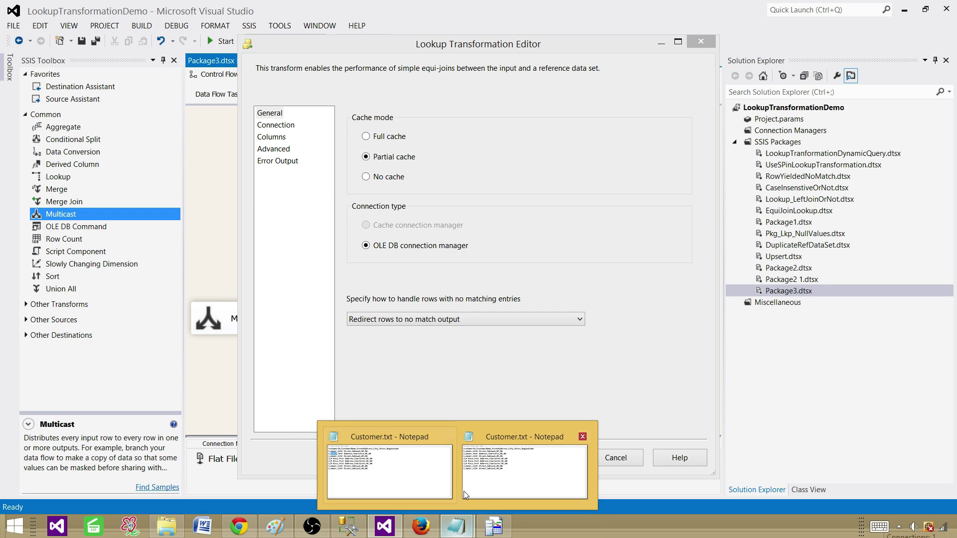
pyautogui.moveTo(475, 488)
pyautogui.click(434, 479)
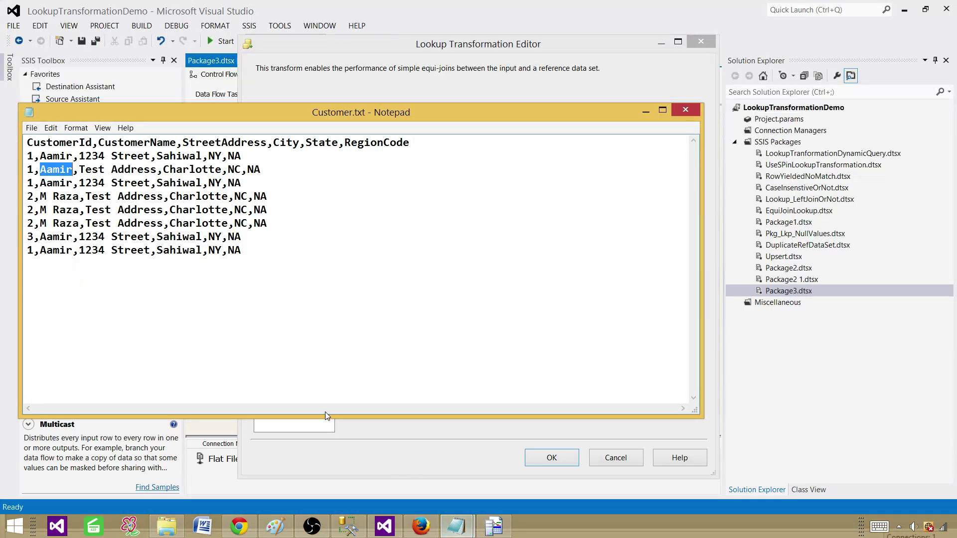
pyautogui.doubleClick(69, 156)
pyautogui.click(70, 155)
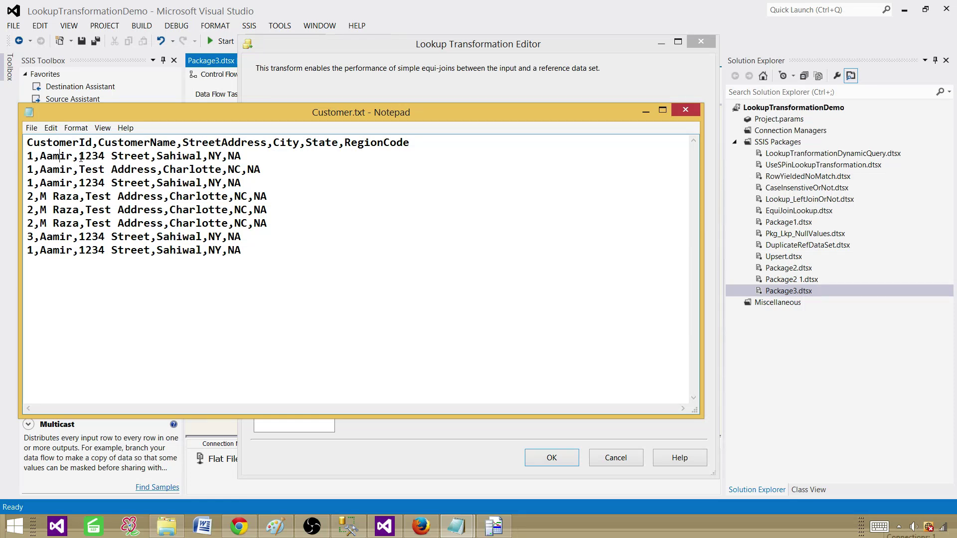
pyautogui.moveTo(74, 156); pyautogui.dragTo(41, 156)
pyautogui.doubleClick(51, 169)
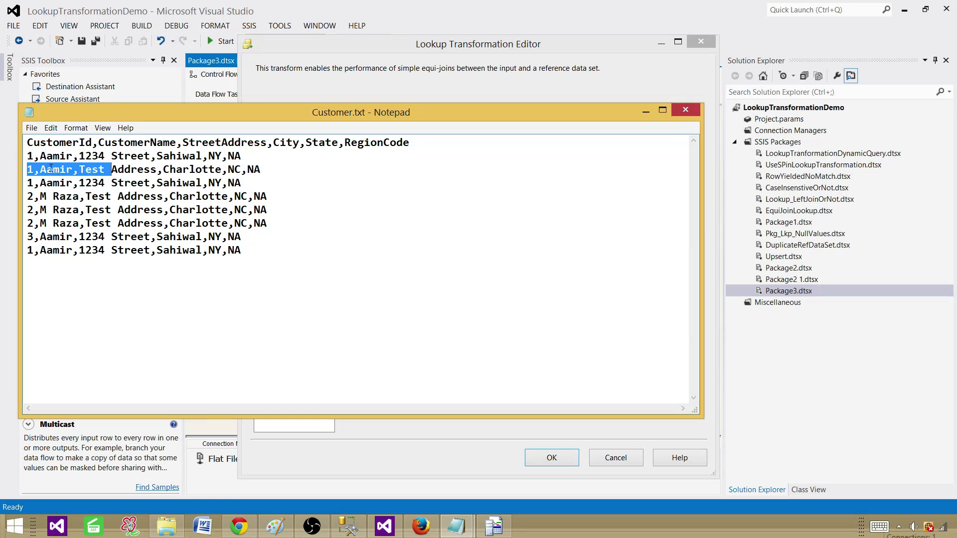
pyautogui.click(51, 169)
pyautogui.moveTo(74, 170); pyautogui.dragTo(41, 170)
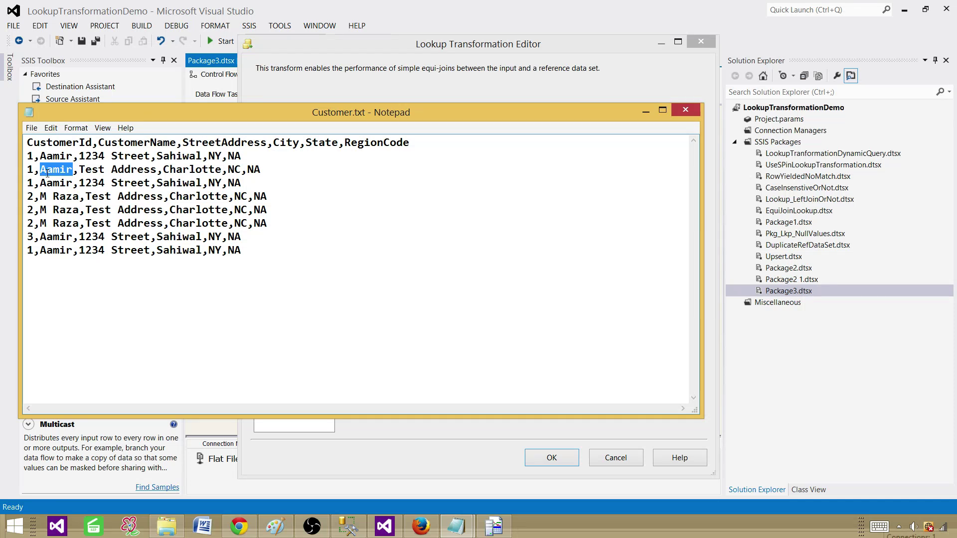
pyautogui.click(55, 170)
pyautogui.doubleClick(58, 183)
pyautogui.click(60, 183)
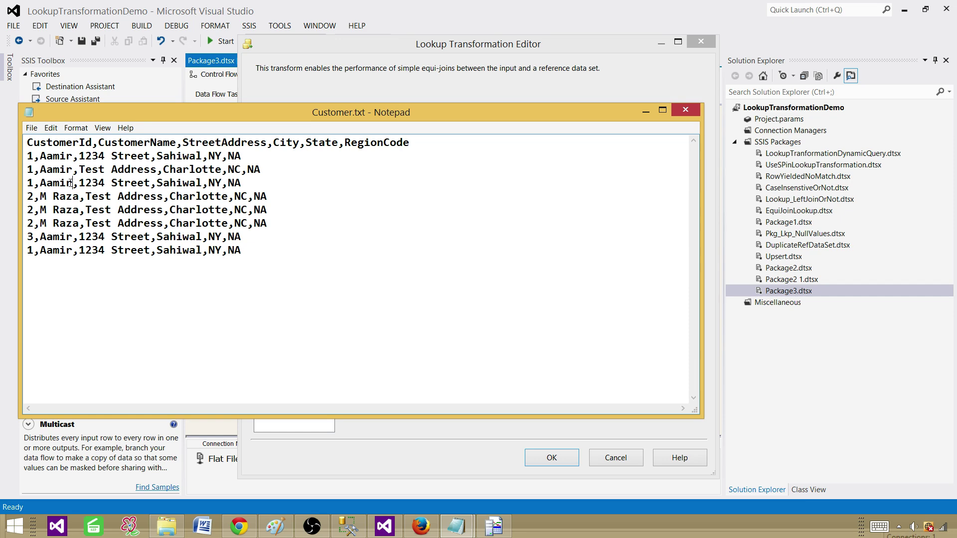
pyautogui.moveTo(73, 183); pyautogui.dragTo(52, 183)
pyautogui.click(52, 170)
# - Highlight the CustomerName in Customer.txt's fourth data row and select the matching name in the dbo.customer2 results in SQL Server Management Studio
pyautogui.moveTo(79, 196); pyautogui.dragTo(41, 196)
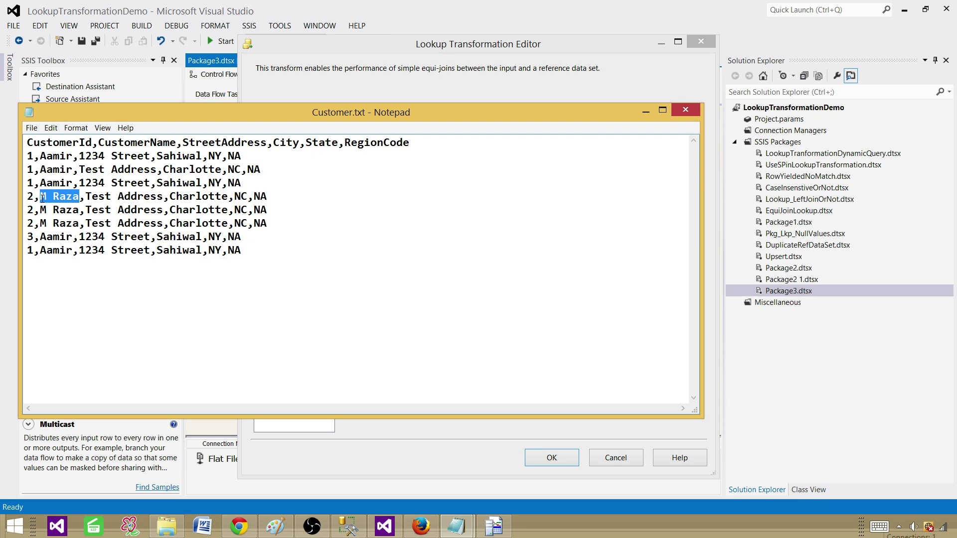
pyautogui.click(351, 524)
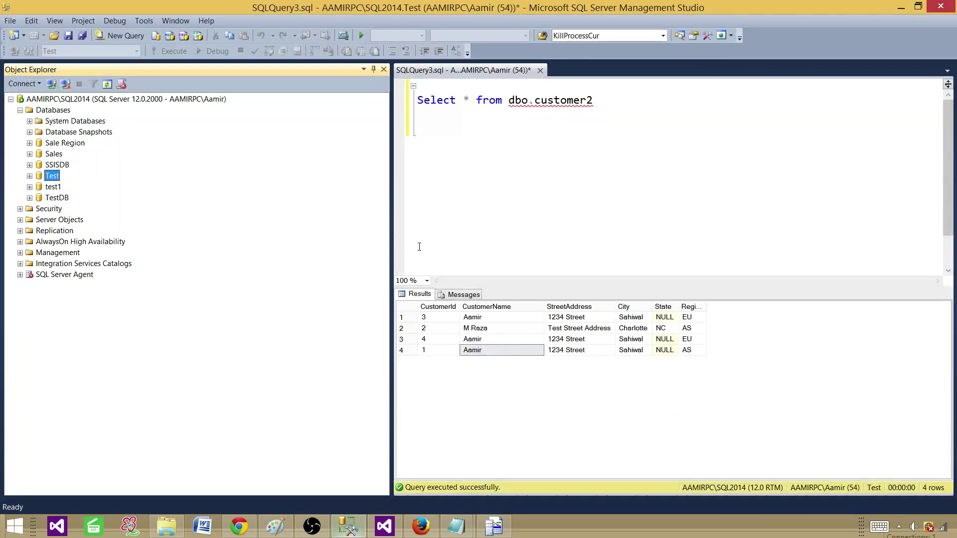
pyautogui.click(484, 329)
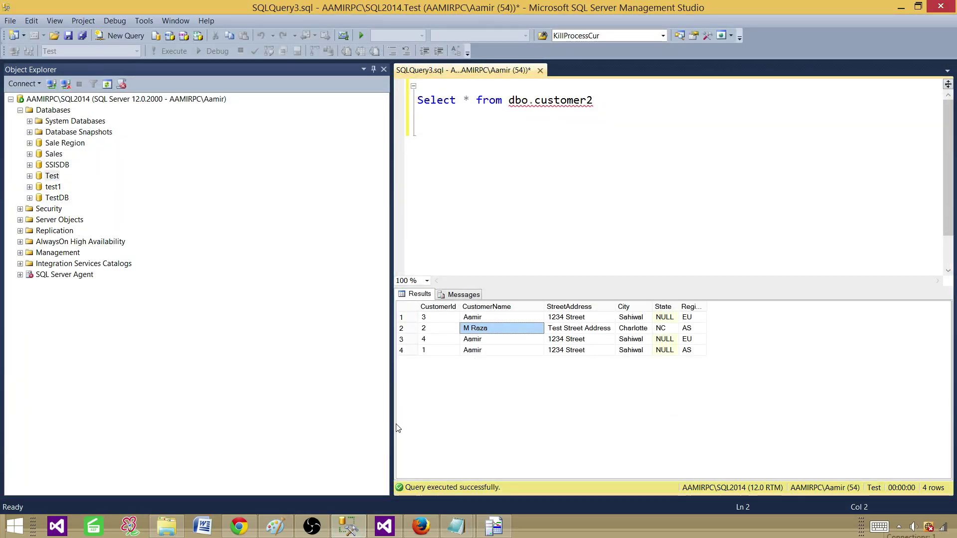
# - Return to Customer.txt in Notepad and compare the last two data rows with the earlier rows
pyautogui.click(456, 526)
pyautogui.click(380, 464)
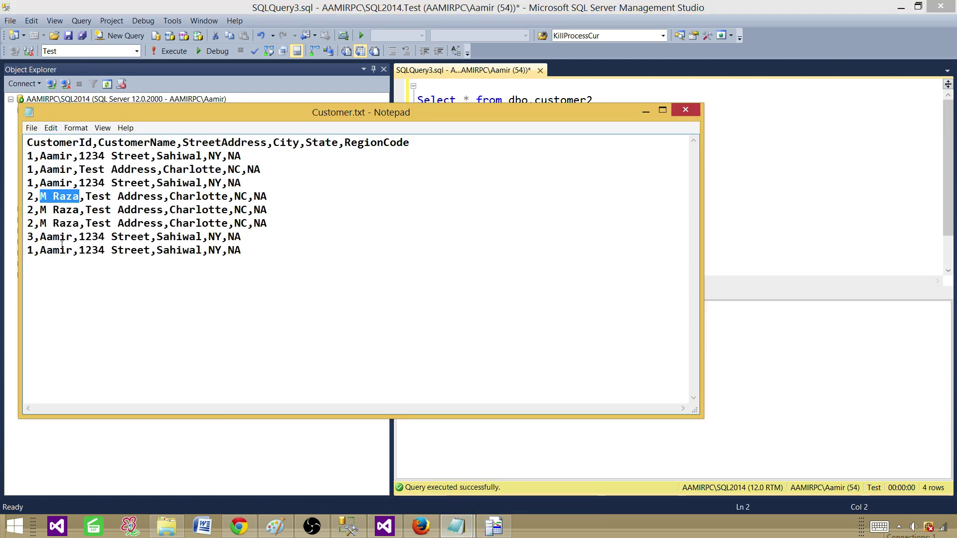
pyautogui.moveTo(27, 237); pyautogui.dragTo(111, 236)
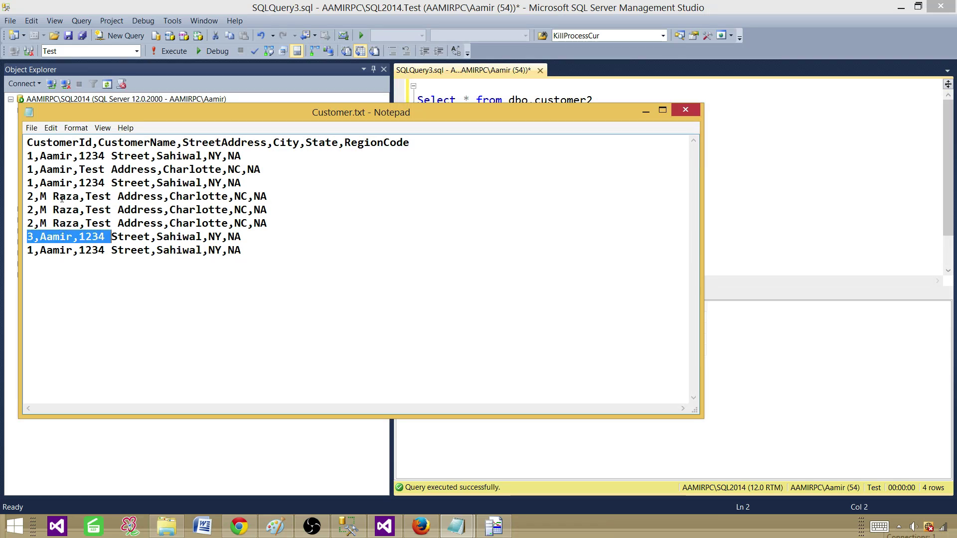
pyautogui.click(53, 197)
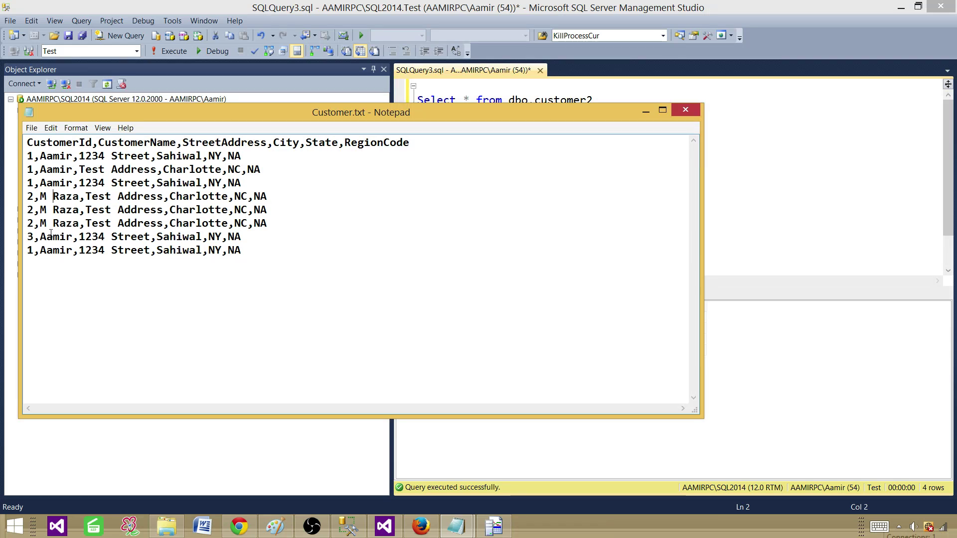
pyautogui.click(57, 158)
pyautogui.click(53, 237)
pyautogui.doubleClick(50, 248)
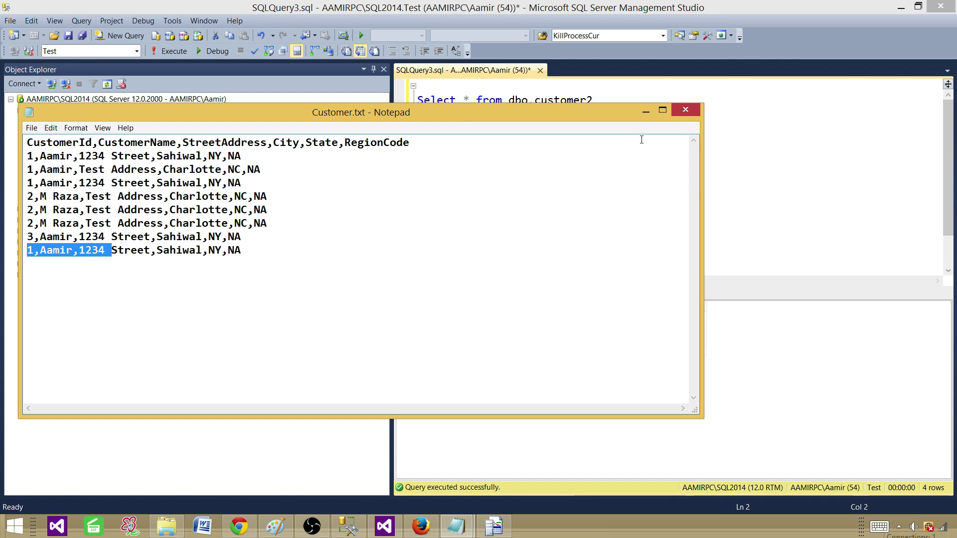
# - Close both open Notepad windows of Customer.txt
pyautogui.click(687, 108)
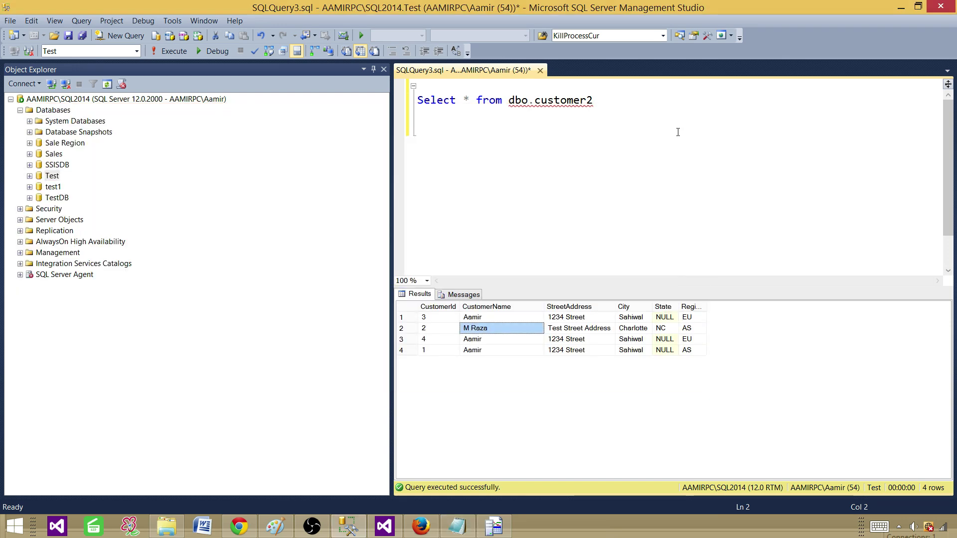
pyautogui.click(457, 529)
pyautogui.click(685, 110)
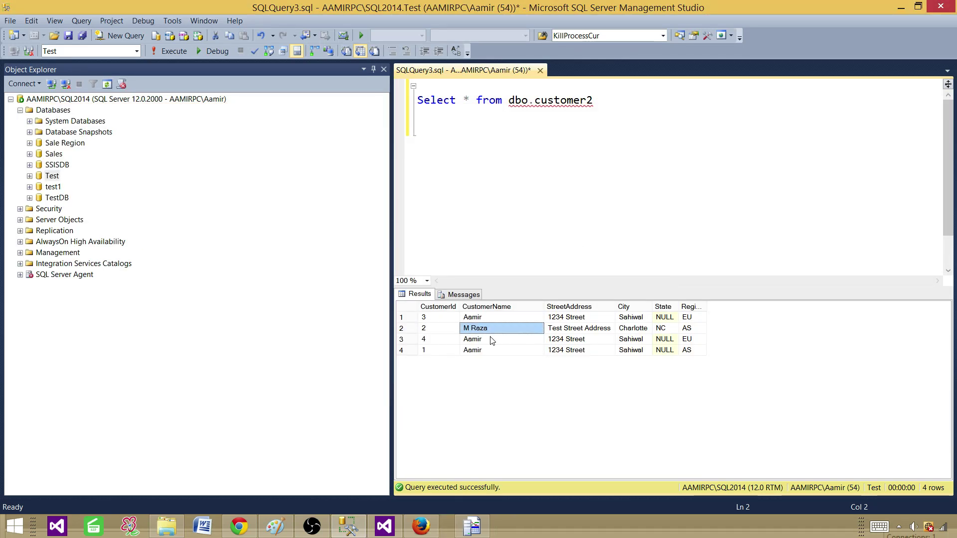
# - Switch to Visual Studio, apply the Partial cache setting in the Lookup Transformation Editor and run Package3.dtsx
pyautogui.click(387, 528)
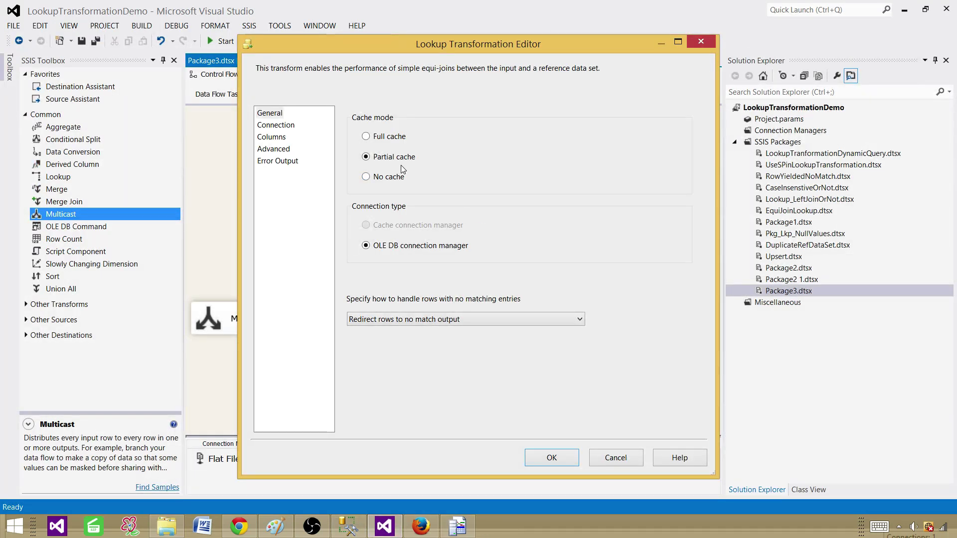
pyautogui.click(531, 457)
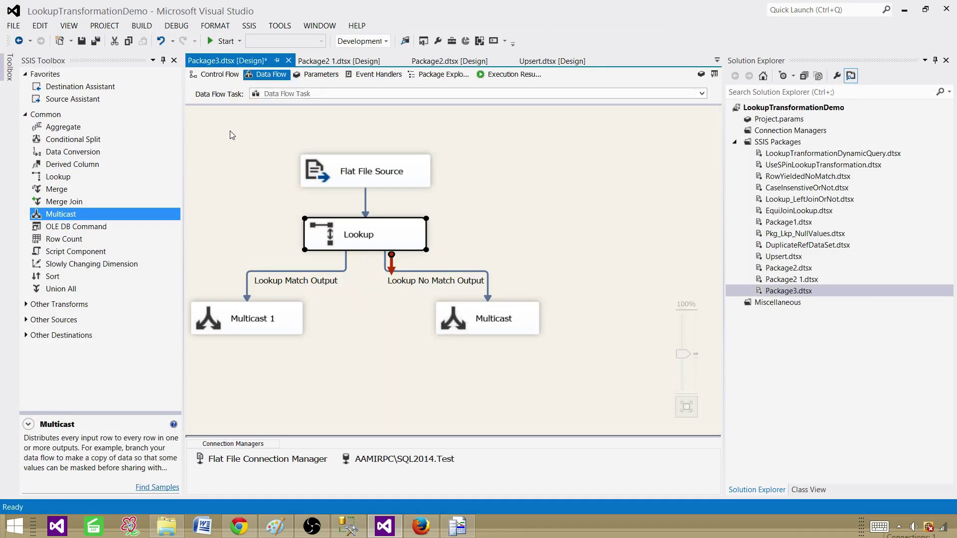
pyautogui.click(223, 39)
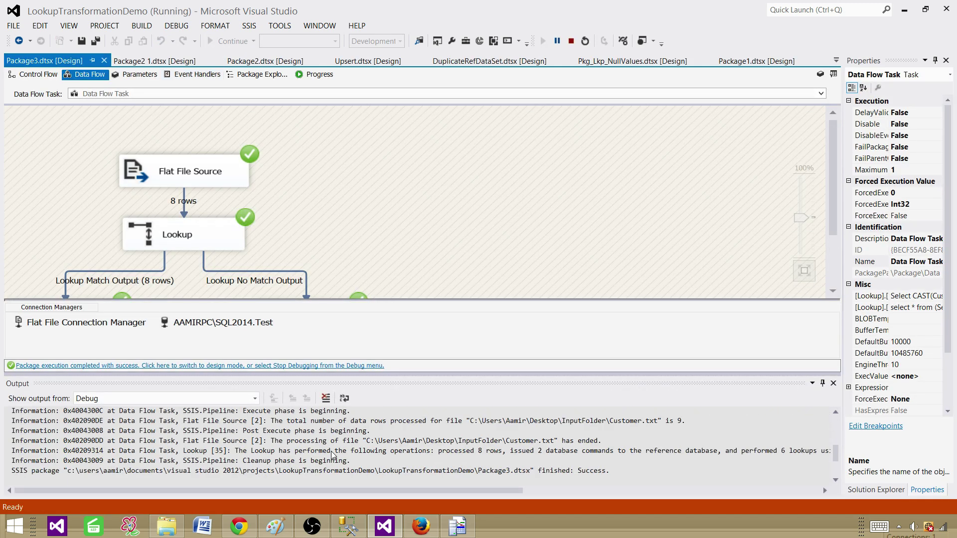
# - Review the execution output for the cache preparation, the rows processed by the Lookup and the database commands it issued
pyautogui.click(332, 453)
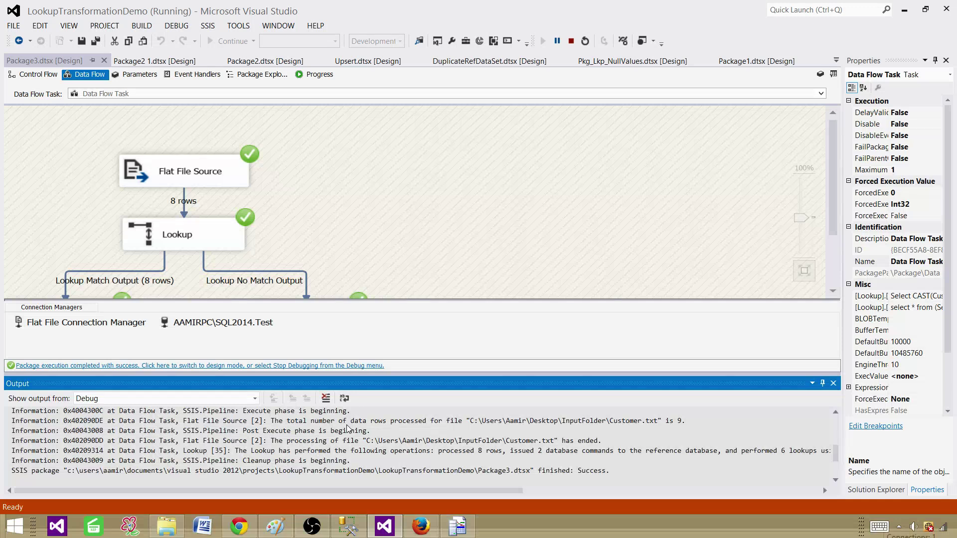
pyautogui.moveTo(697, 423); pyautogui.dragTo(193, 428)
pyautogui.click(229, 452)
pyautogui.scroll(2, 234, 451)
pyautogui.scroll(2, 294, 460)
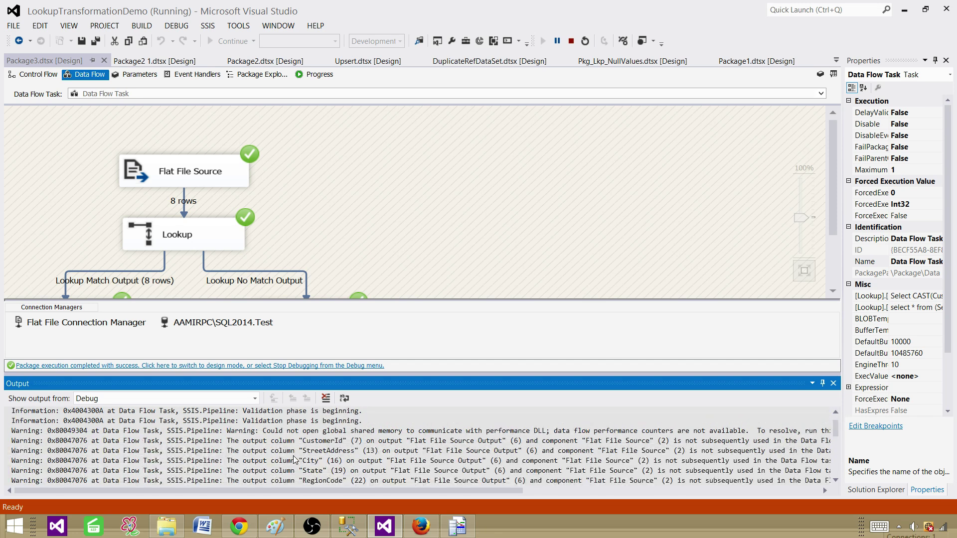
pyautogui.scroll(-1, 294, 459)
pyautogui.scroll(-1, 294, 459)
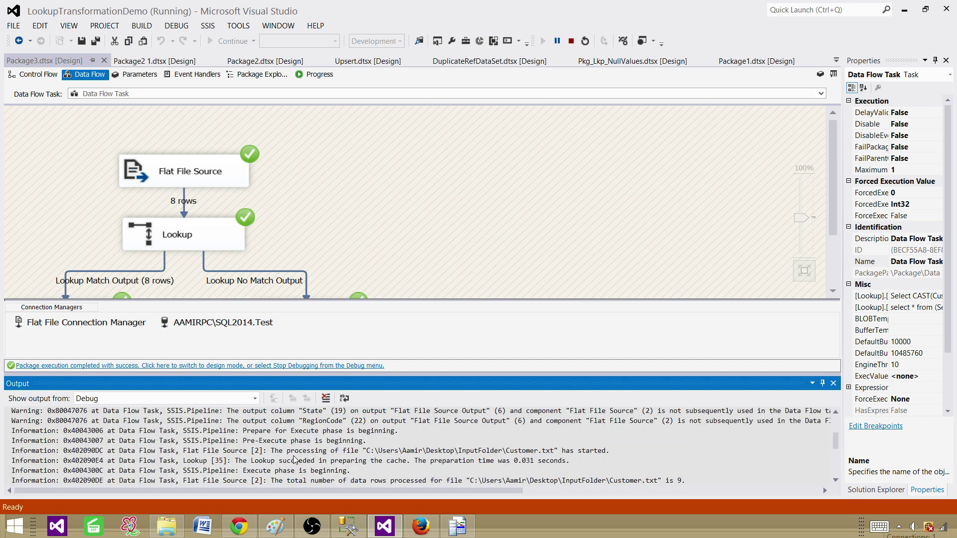
pyautogui.scroll(-2, 294, 459)
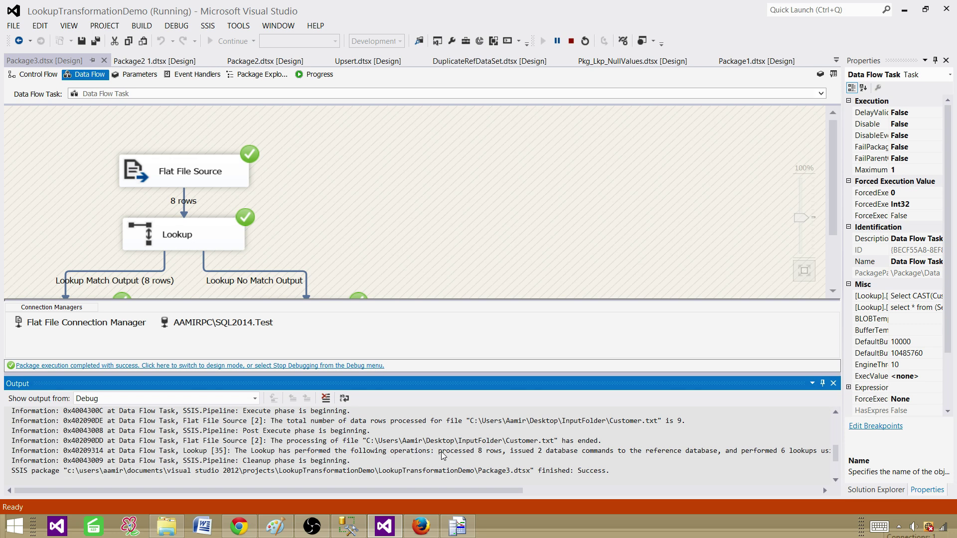
pyautogui.moveTo(439, 455); pyautogui.dragTo(503, 455)
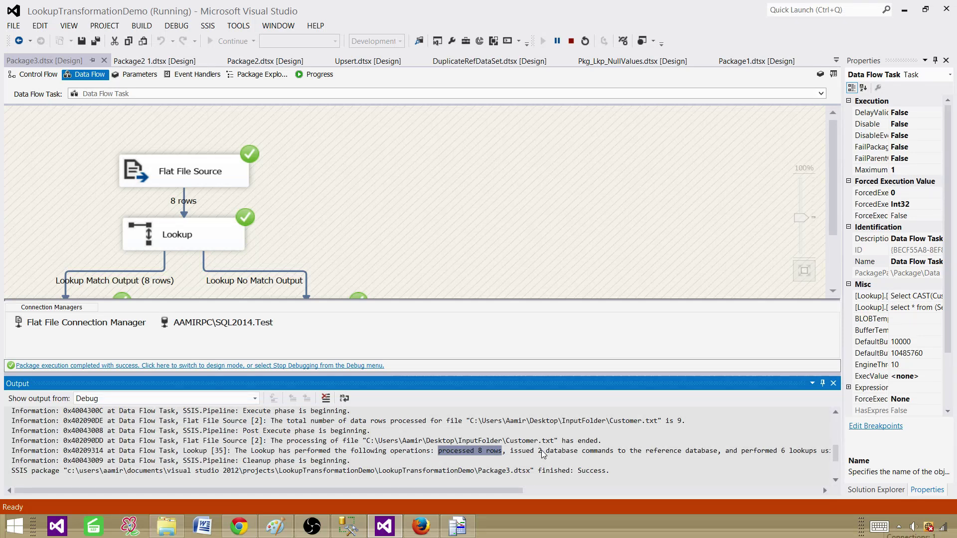
pyautogui.moveTo(509, 452); pyautogui.dragTo(722, 453)
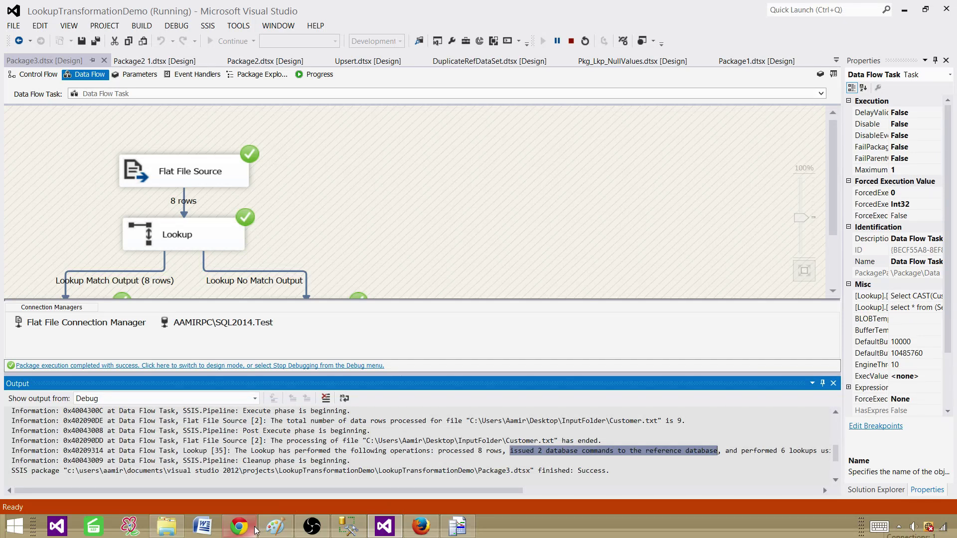
# - Open Customer.txt from InputFolder in File Explorer and examine the CustomerName values in the third and fourth data rows
pyautogui.click(167, 526)
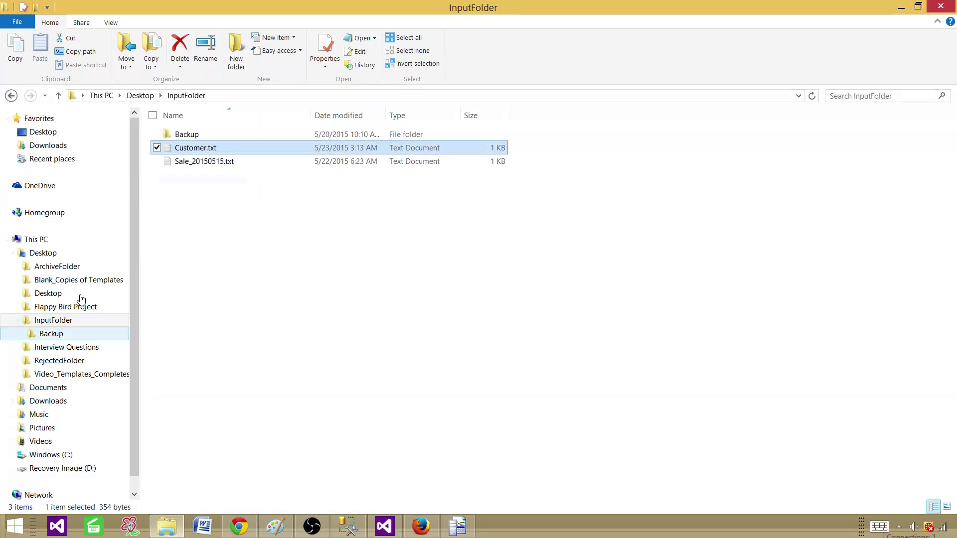
pyautogui.doubleClick(191, 148)
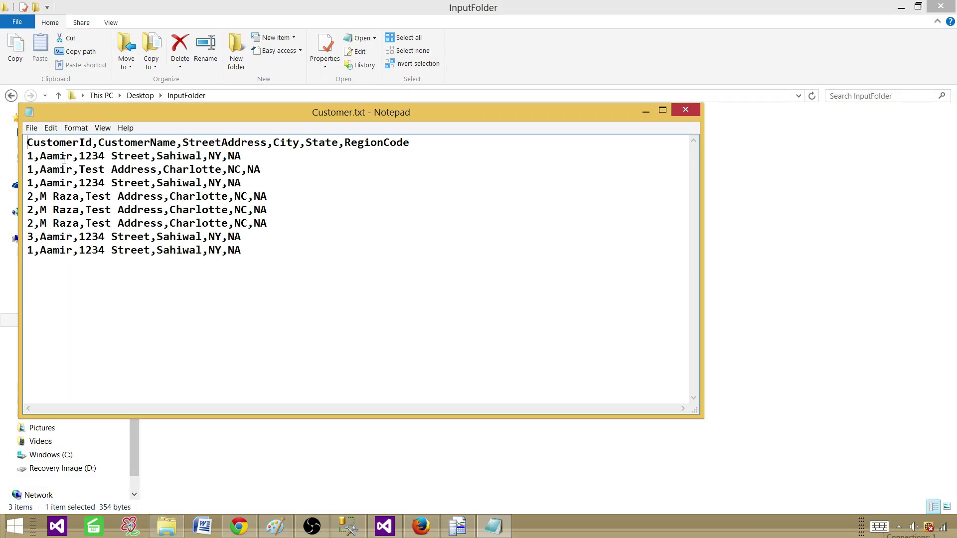
pyautogui.click(52, 183)
pyautogui.click(75, 196)
pyautogui.moveTo(47, 197); pyautogui.dragTo(44, 197)
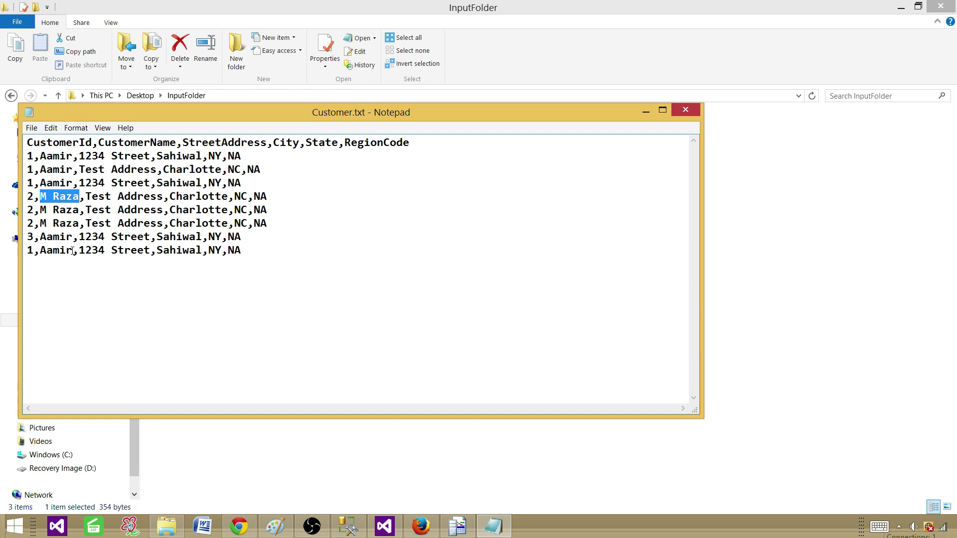
pyautogui.moveTo(74, 250); pyautogui.dragTo(44, 249)
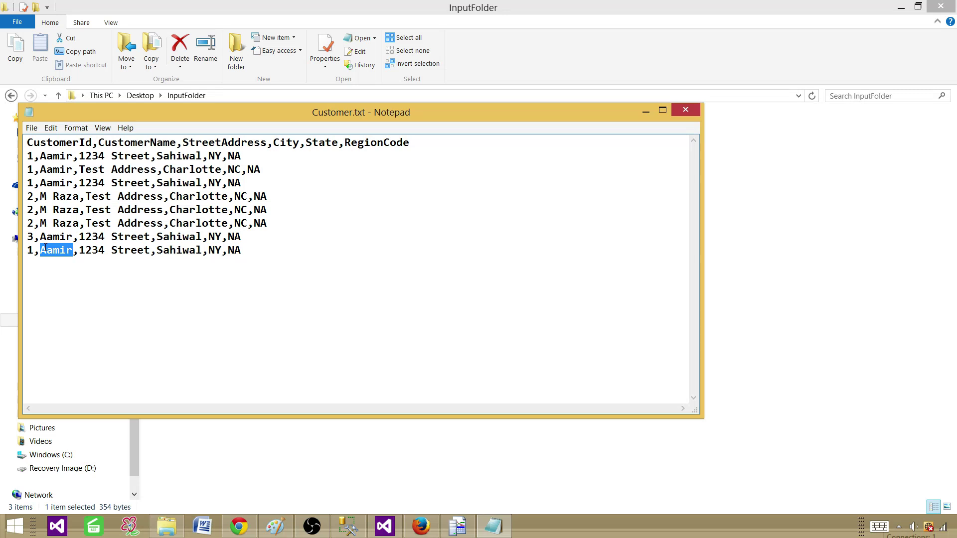
pyautogui.write('Rab')
pyautogui.press('BackSpace')
pyautogui.press('BackSpace')
pyautogui.press('BackSpace')
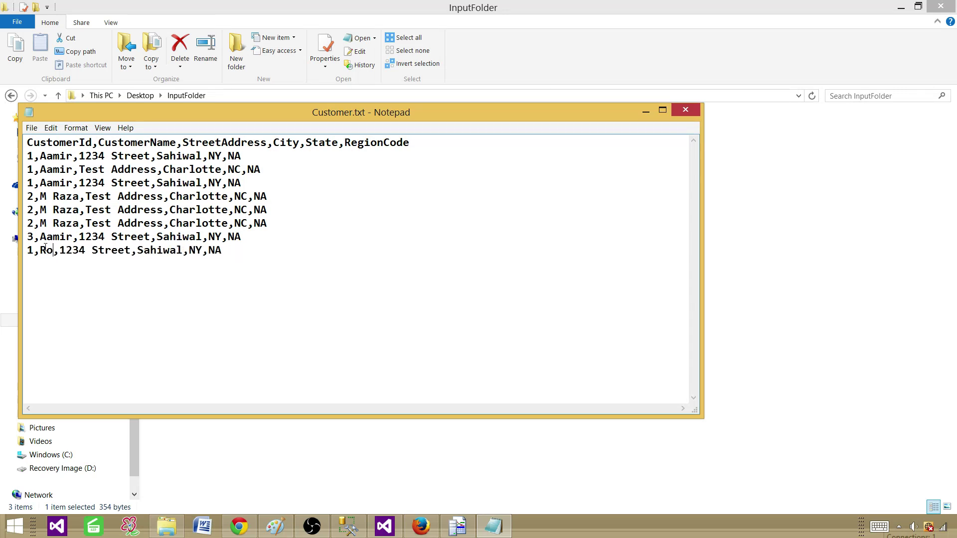
pyautogui.write('Aamir')
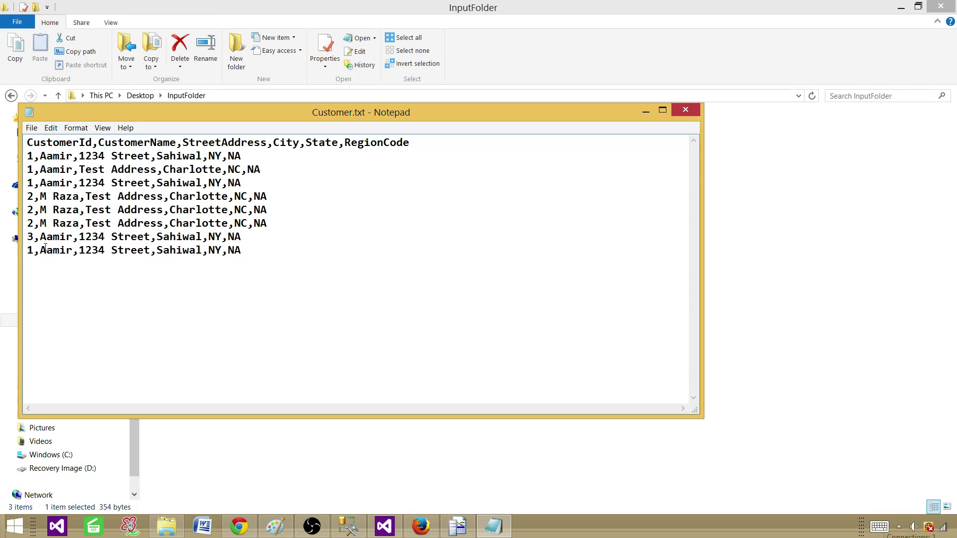
# - Close Customer.txt, switch to Visual Studio and examine the part of the Lookup output message about lookups using partial cache
pyautogui.click(686, 106)
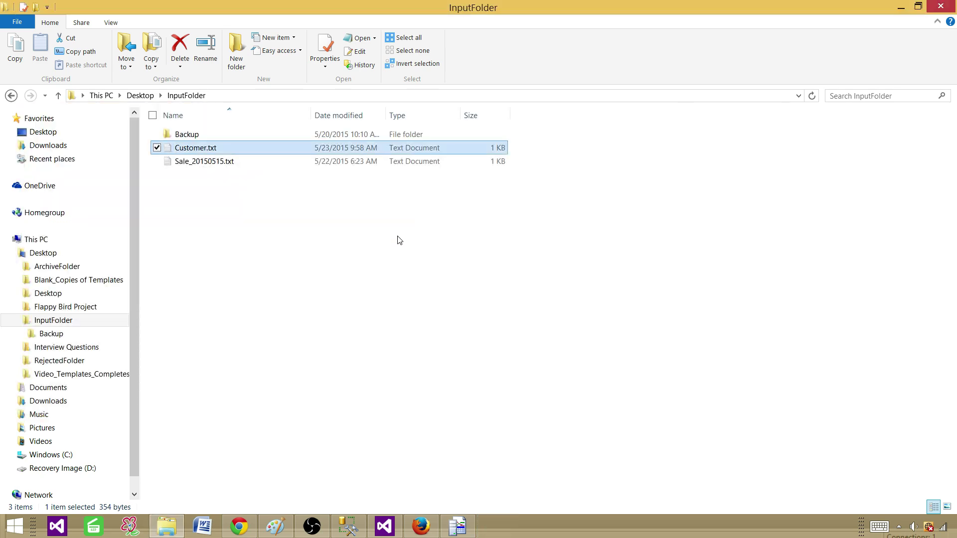
pyautogui.click(378, 530)
pyautogui.moveTo(480, 492); pyautogui.dragTo(586, 490)
pyautogui.click(663, 453)
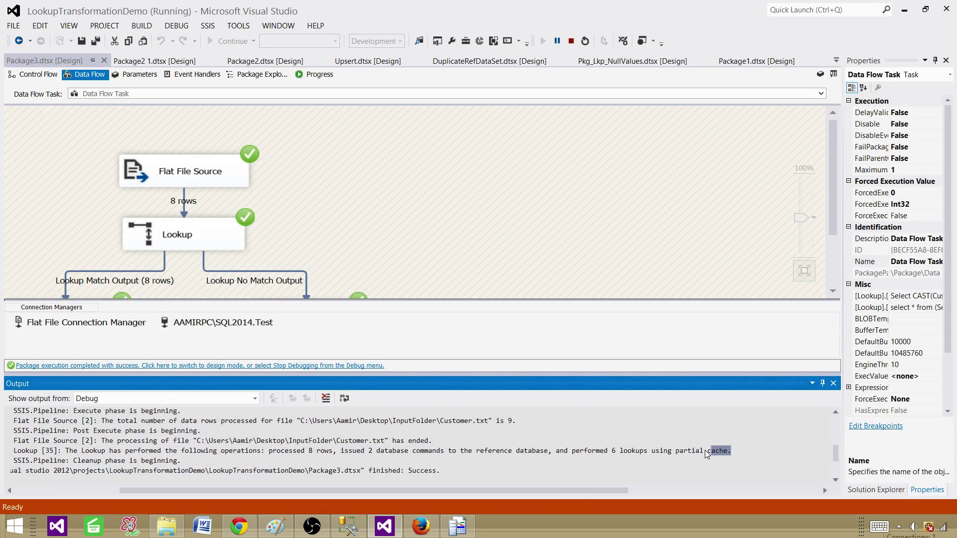
pyautogui.moveTo(705, 451); pyautogui.dragTo(555, 451)
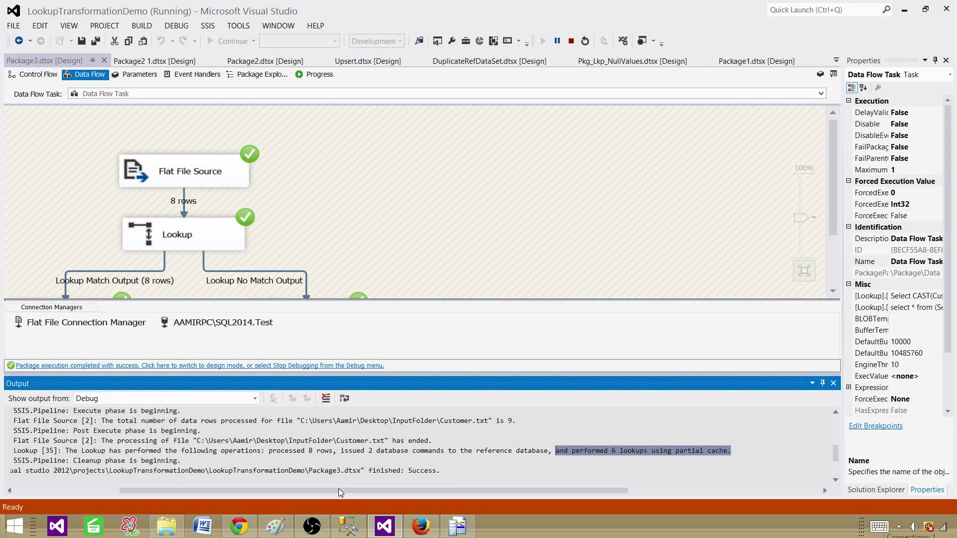
# - Switch to File Explorer, open Customer.txt from InputFolder and examine the first data row and its CustomerName value
pyautogui.click(168, 529)
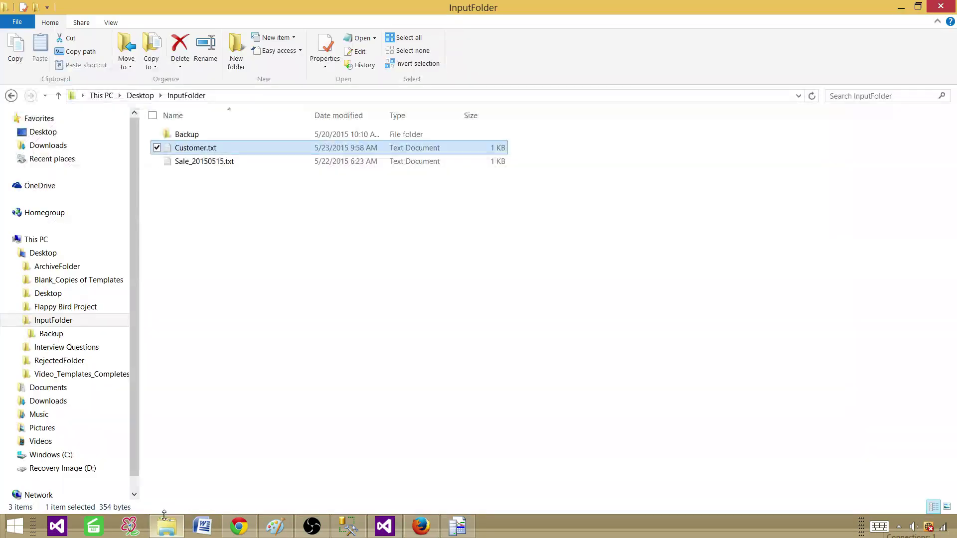
pyautogui.doubleClick(201, 146)
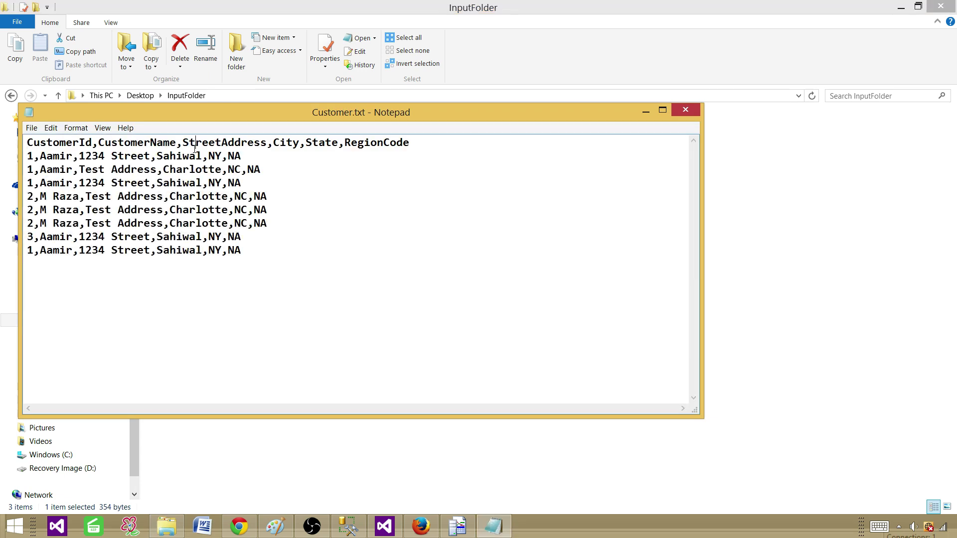
pyautogui.doubleClick(65, 157)
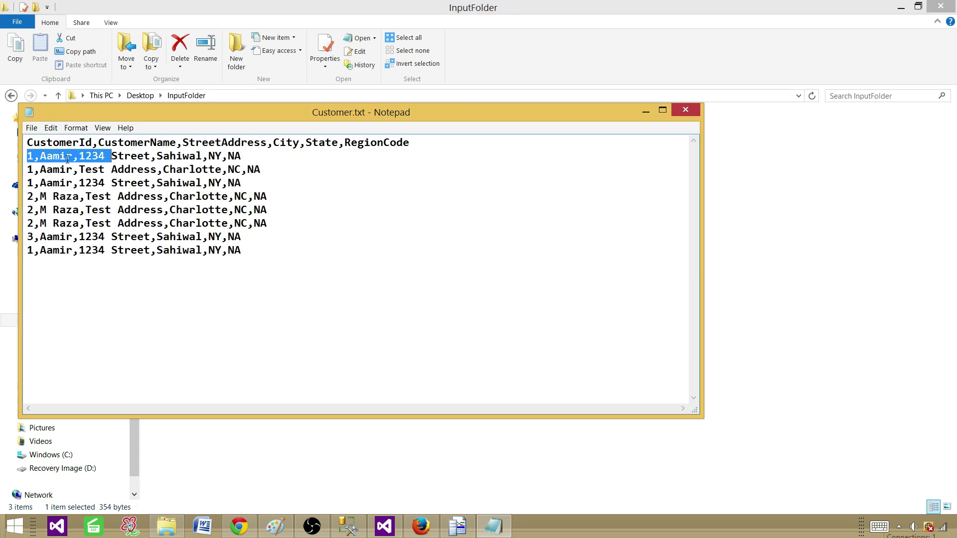
pyautogui.click(62, 157)
pyautogui.moveTo(40, 156); pyautogui.dragTo(250, 156)
pyautogui.click(76, 157)
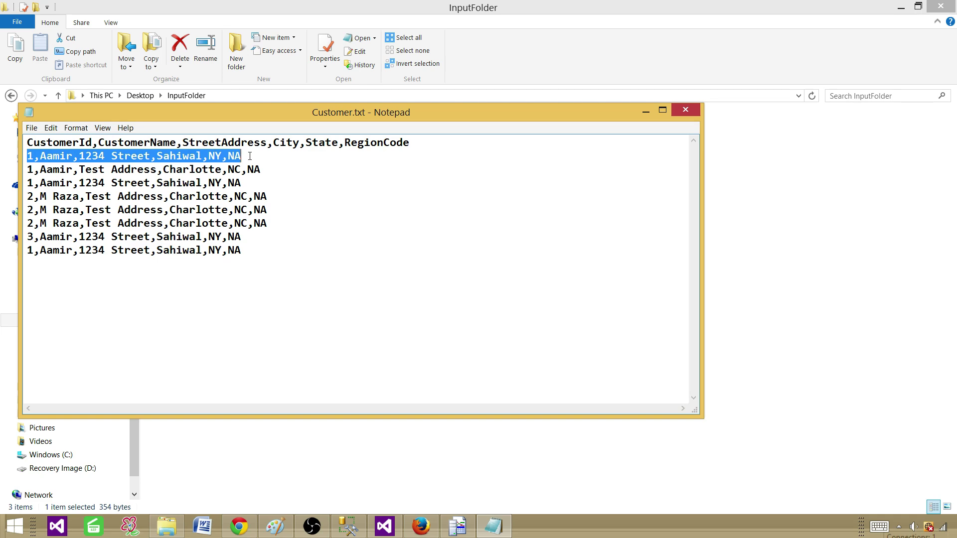
pyautogui.doubleClick(53, 156)
pyautogui.click(54, 158)
pyautogui.moveTo(74, 157); pyautogui.dragTo(40, 157)
# - View the dbo.customer2 rows in SQL Server Management Studio and check the Lookup's cache mode in Visual Studio, leaving the editor without changes
pyautogui.click(354, 530)
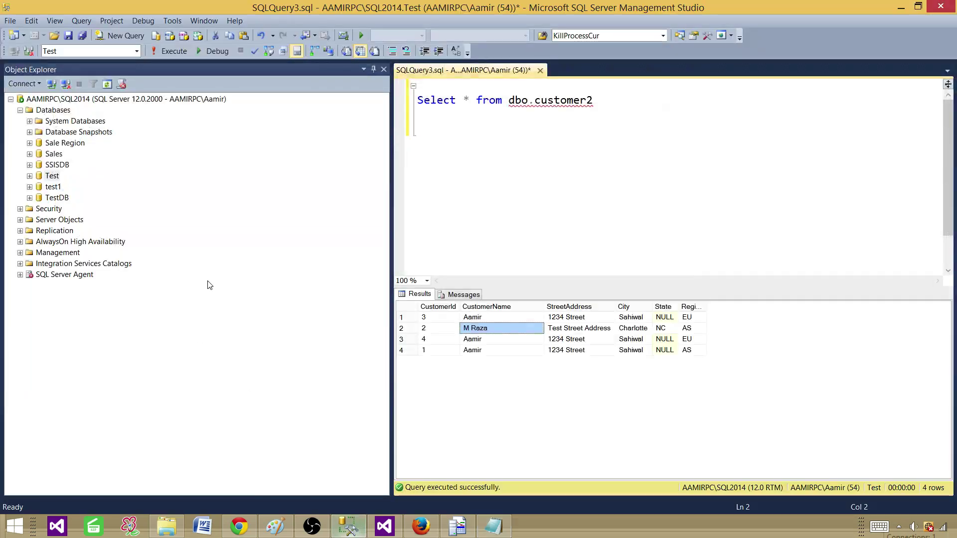
pyautogui.click(377, 528)
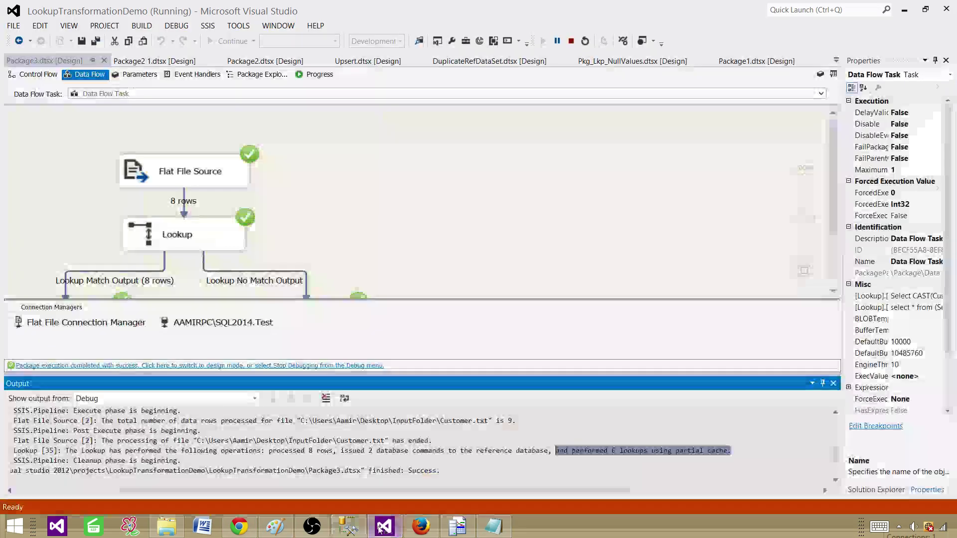
pyautogui.click(199, 227)
pyautogui.doubleClick(199, 227)
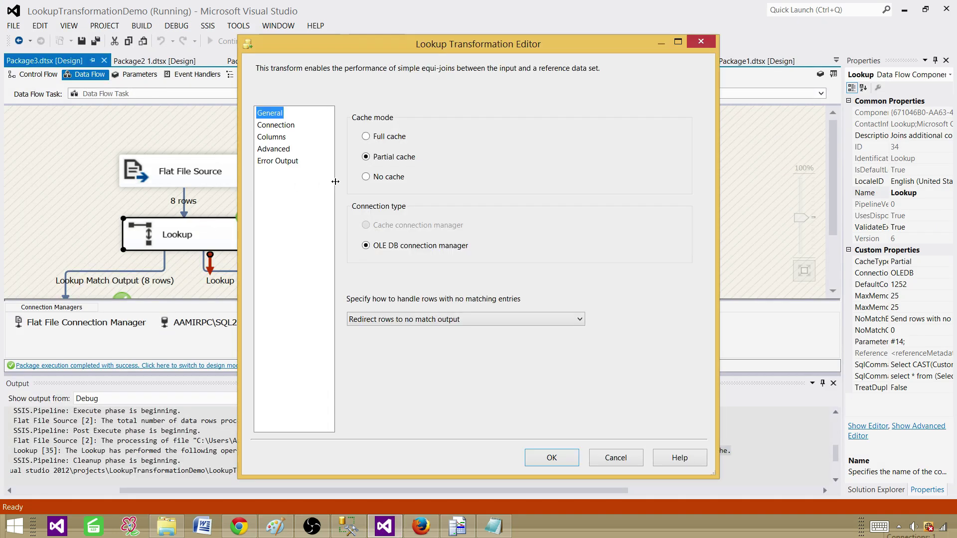
pyautogui.click(618, 461)
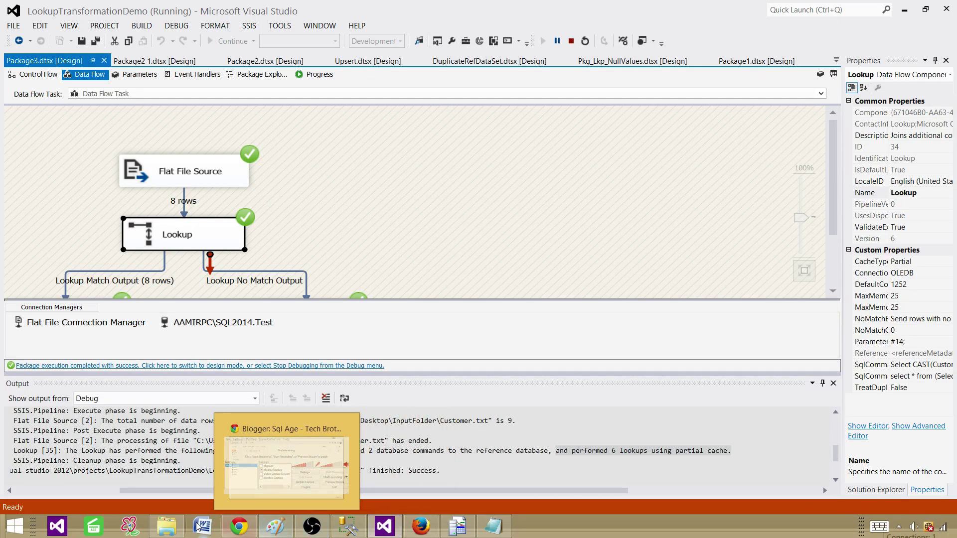
# - Open Customer.txt from InputFolder in File Explorer again and compare the first and repeated occurrences of each CustomerName value
pyautogui.click(166, 526)
pyautogui.doubleClick(204, 148)
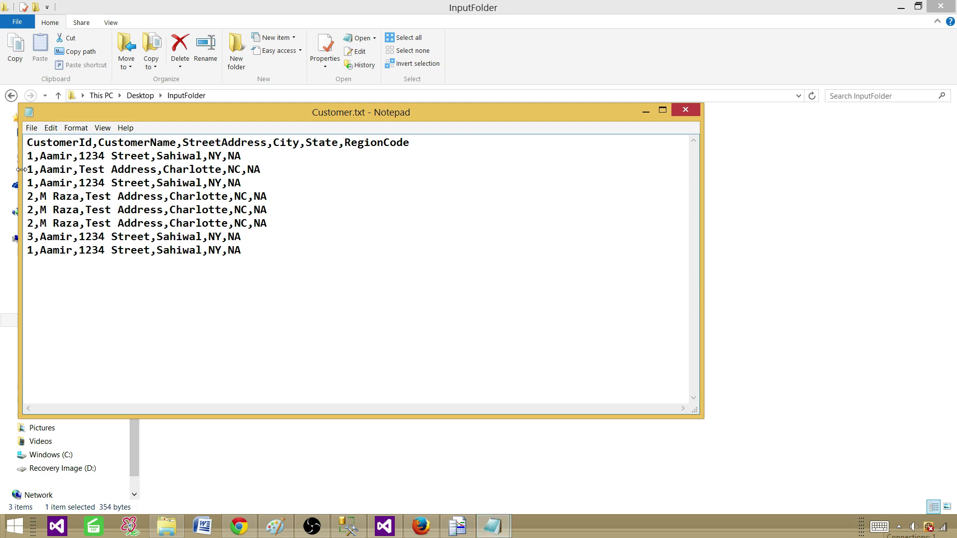
pyautogui.doubleClick(52, 170)
pyautogui.click(51, 170)
pyautogui.click(60, 250)
pyautogui.moveTo(39, 196); pyautogui.dragTo(79, 196)
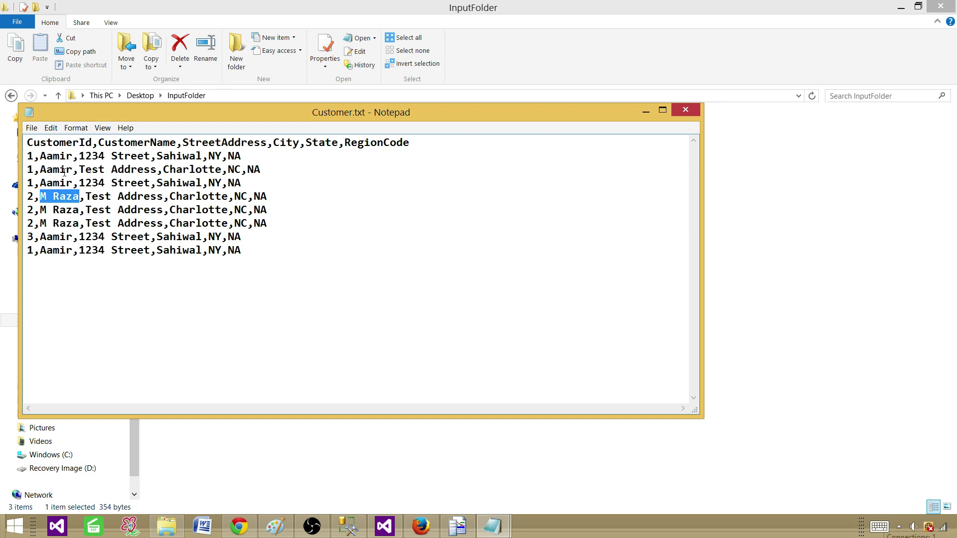
pyautogui.moveTo(40, 156); pyautogui.dragTo(73, 156)
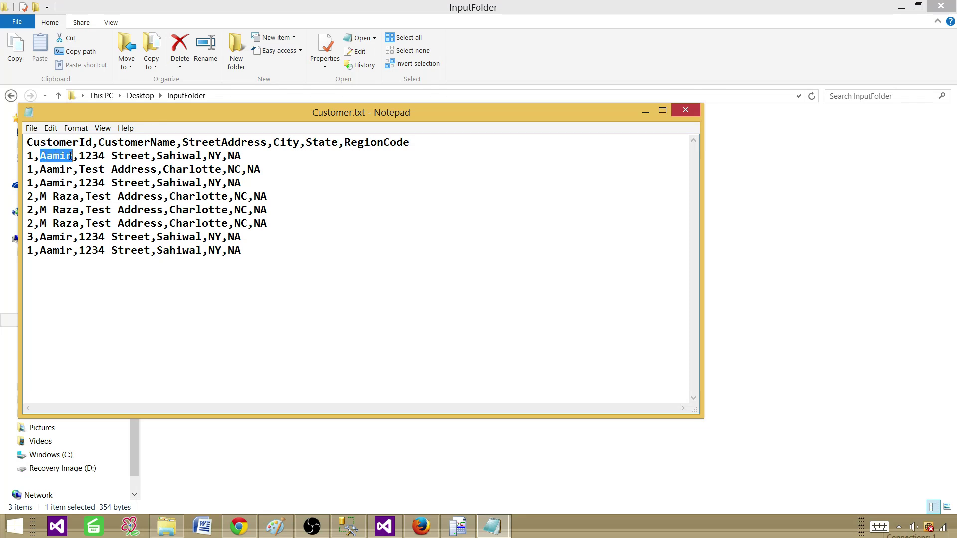
pyautogui.moveTo(40, 196); pyautogui.dragTo(79, 197)
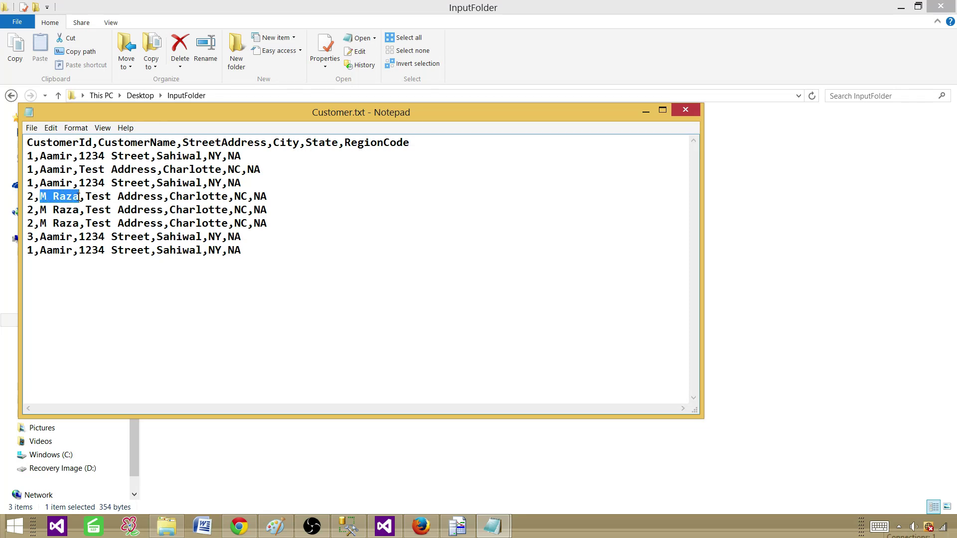
pyautogui.click(62, 220)
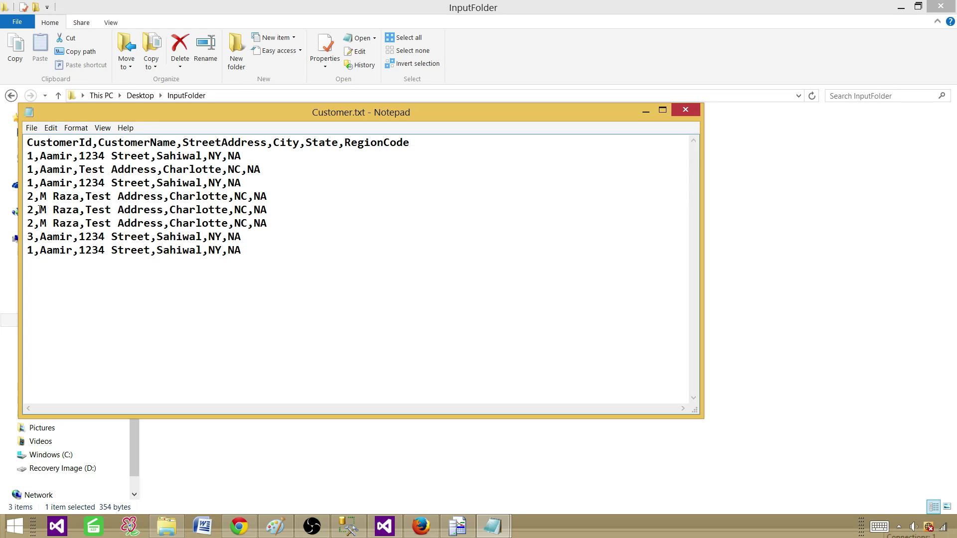
# - Check the repeated customer name in Customer.txt, then switch to SQL Server Profiler and review the latest traced RPC and statement events
pyautogui.moveTo(40, 210); pyautogui.dragTo(80, 209)
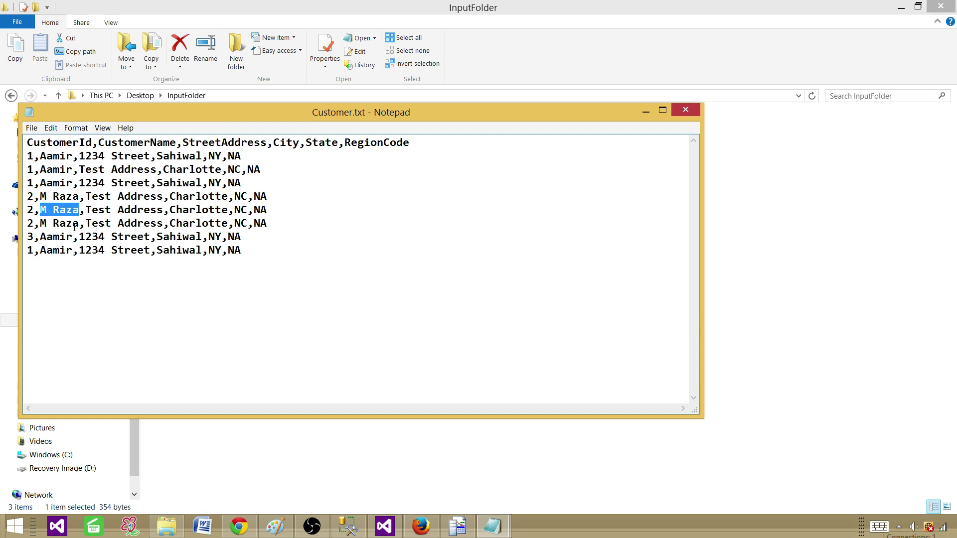
pyautogui.click(489, 289)
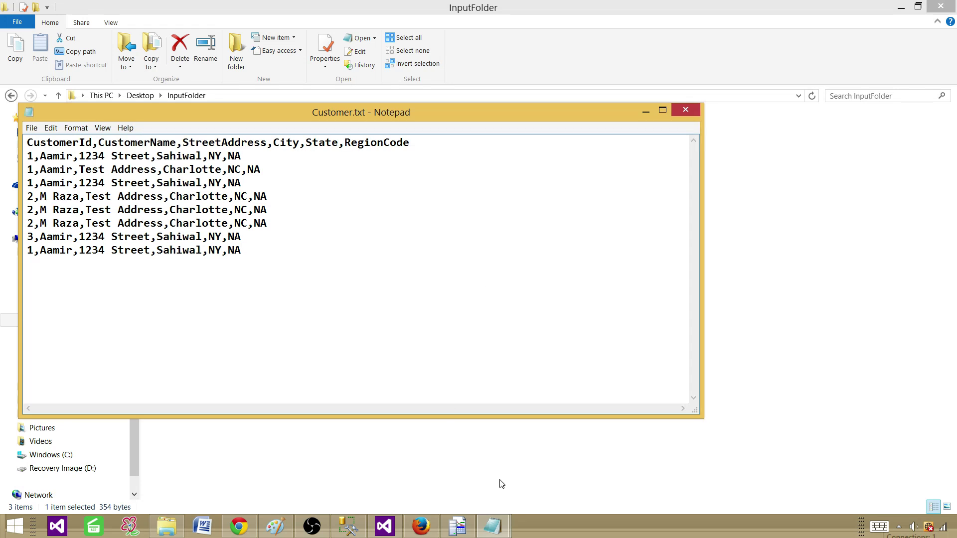
pyautogui.click(458, 526)
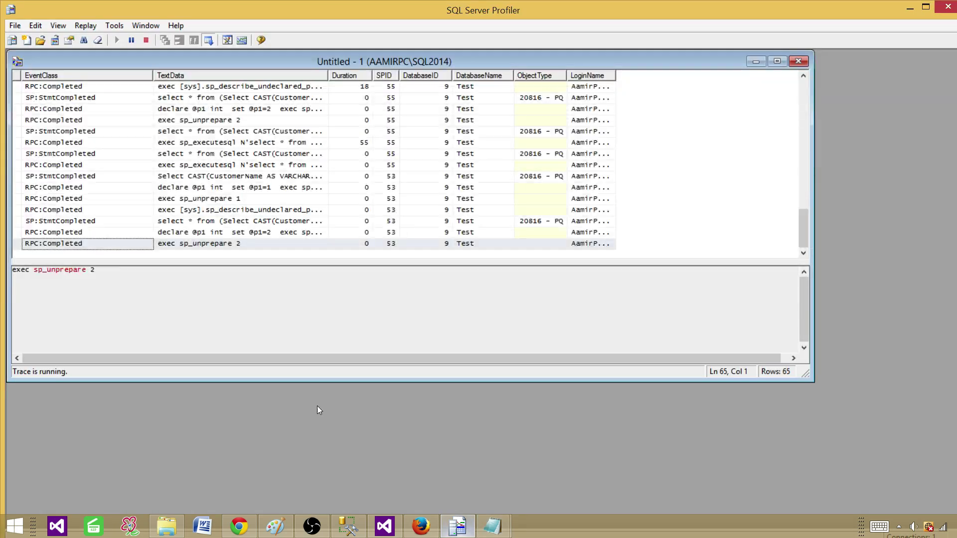
pyautogui.click(81, 233)
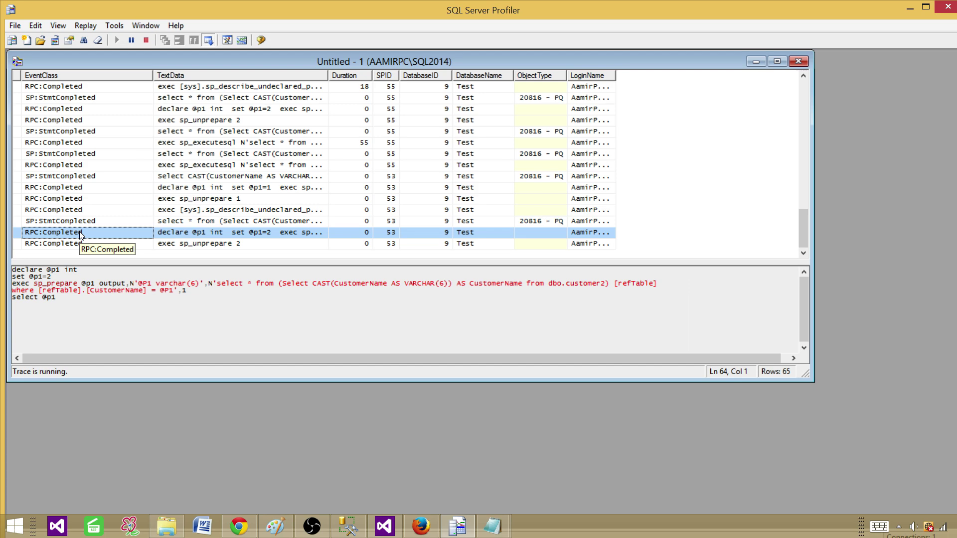
pyautogui.click(70, 222)
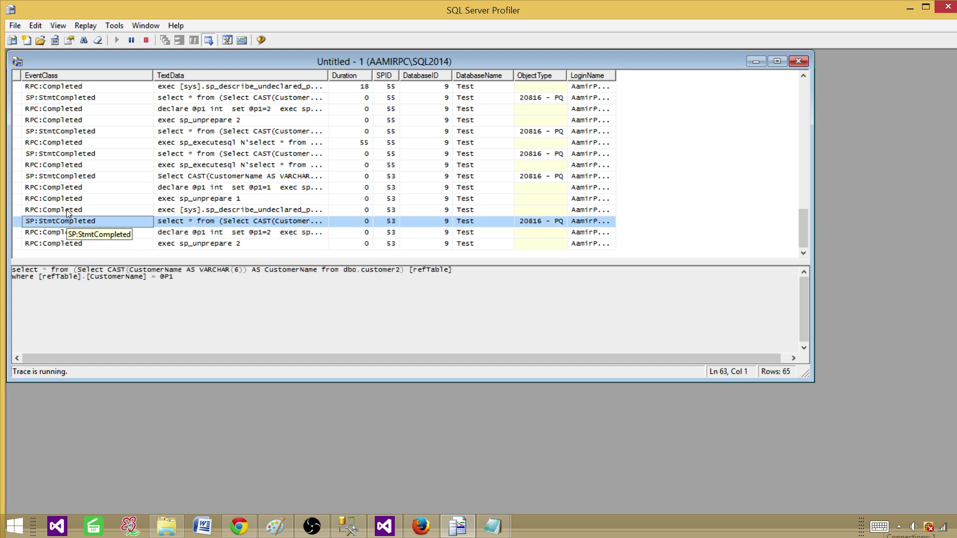
pyautogui.click(68, 212)
pyautogui.click(70, 191)
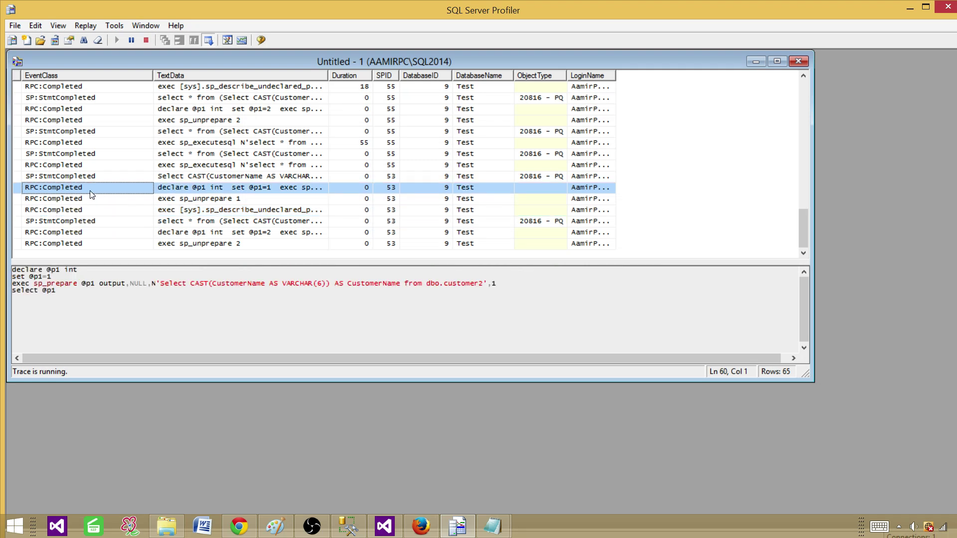
pyautogui.click(72, 155)
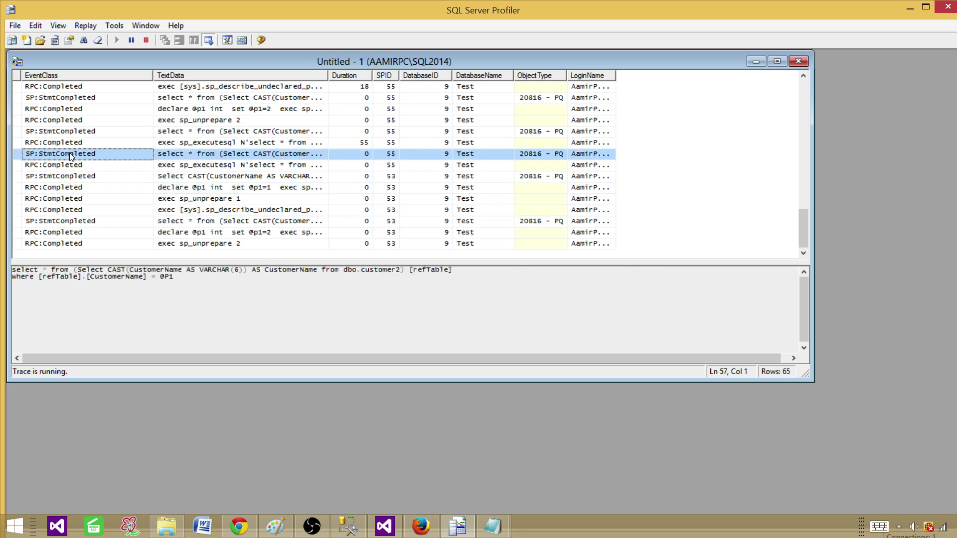
pyautogui.click(71, 166)
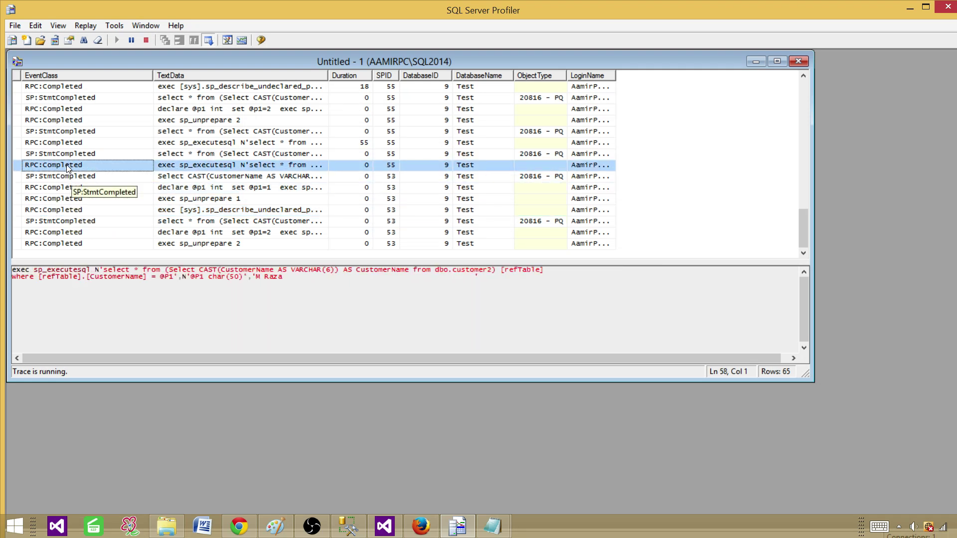
pyautogui.click(66, 145)
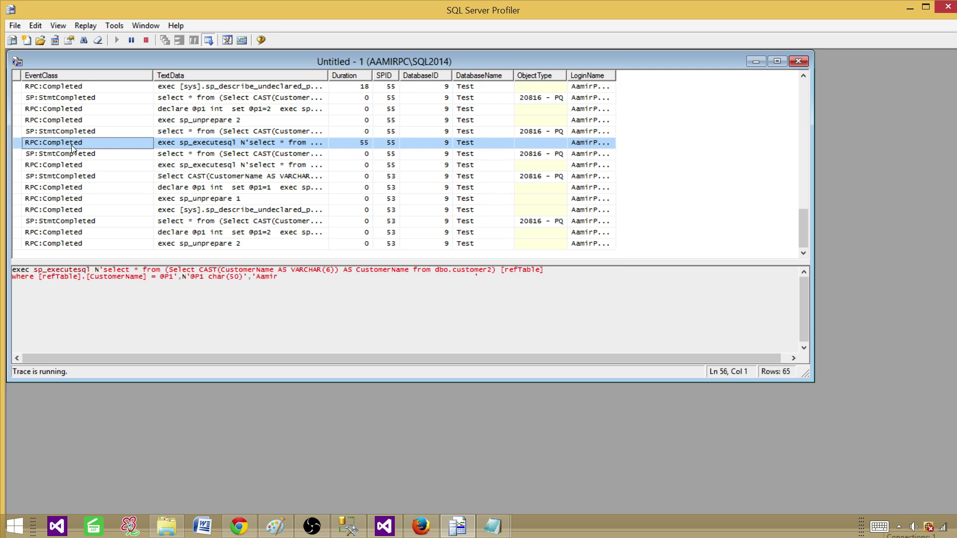
pyautogui.moveTo(297, 278); pyautogui.dragTo(14, 269)
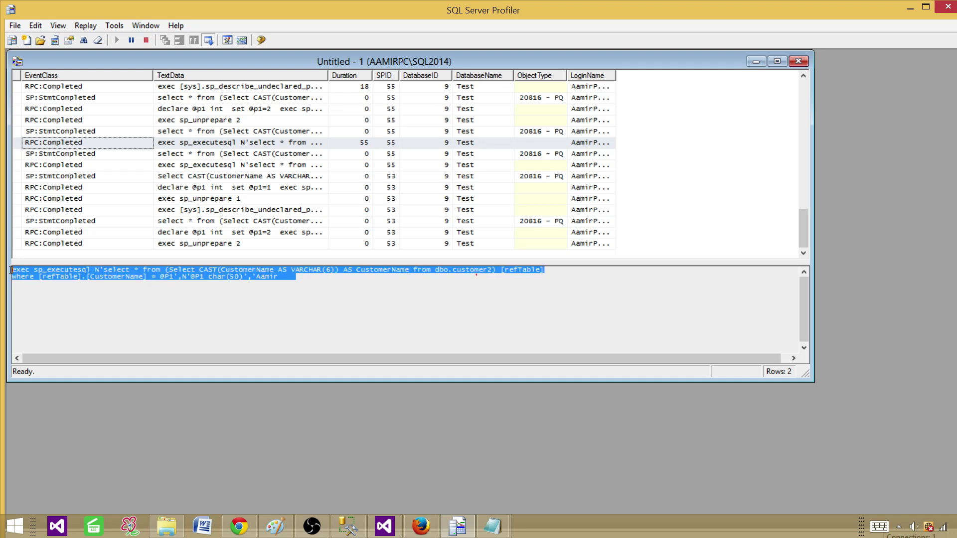
pyautogui.click(94, 155)
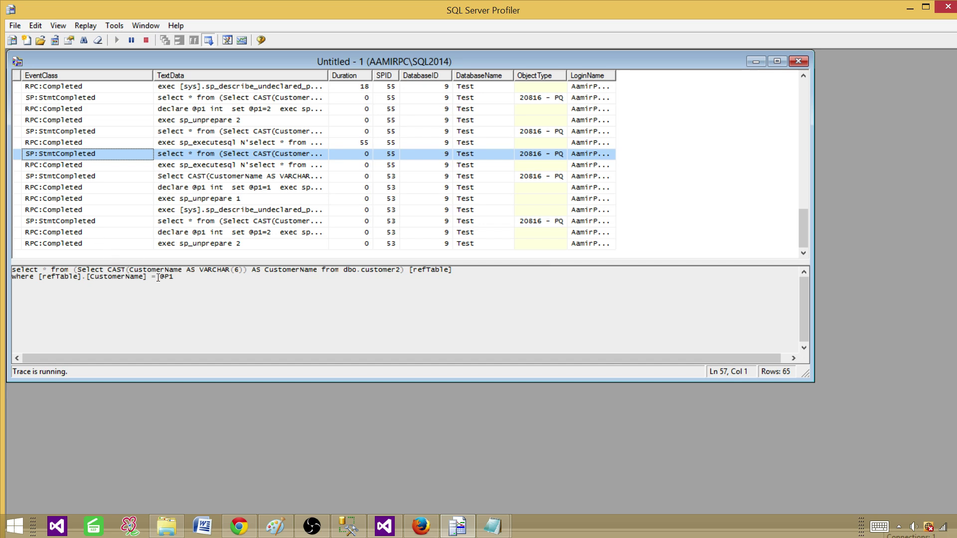
pyautogui.moveTo(158, 277); pyautogui.dragTo(181, 277)
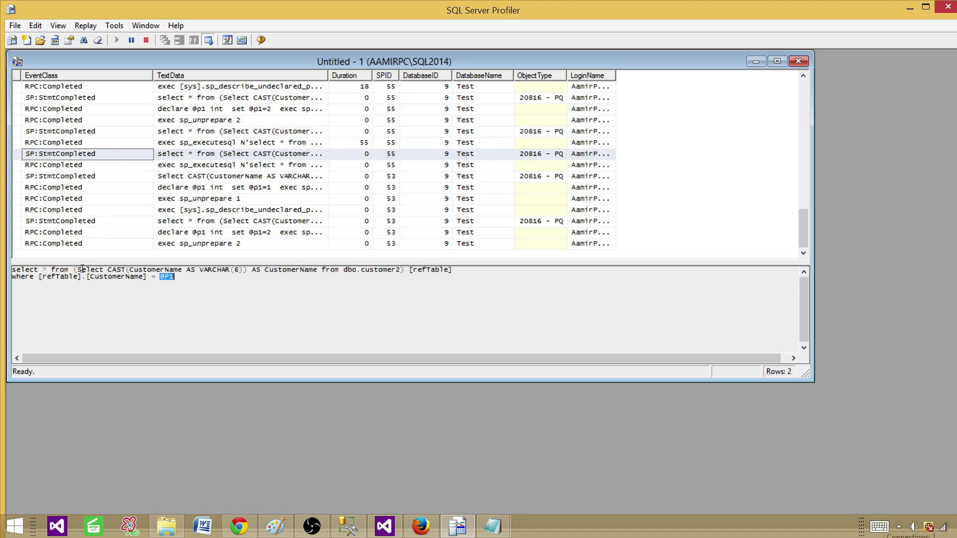
pyautogui.moveTo(77, 269); pyautogui.dragTo(409, 269)
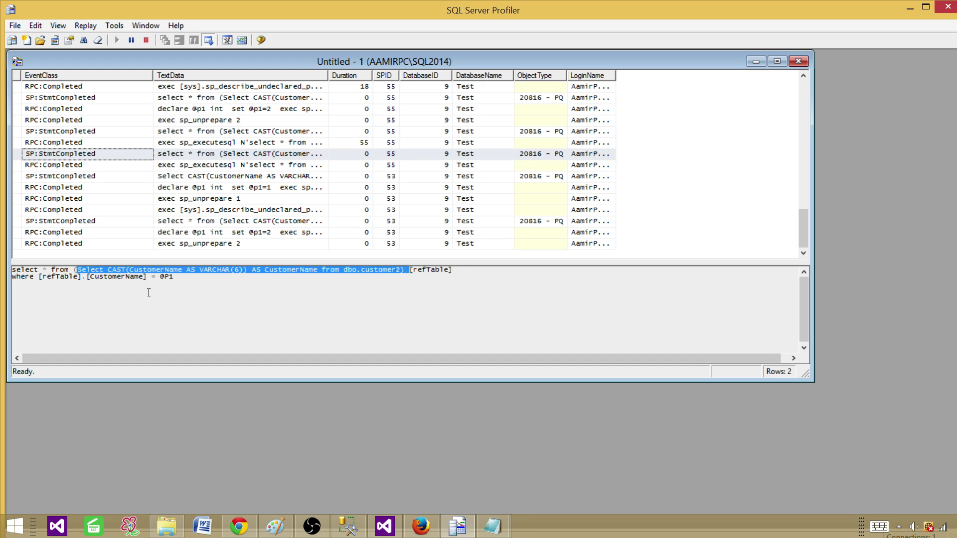
pyautogui.click(108, 278)
pyautogui.moveTo(148, 277); pyautogui.dragTo(72, 277)
pyautogui.click(161, 277)
pyautogui.moveTo(160, 277); pyautogui.dragTo(174, 277)
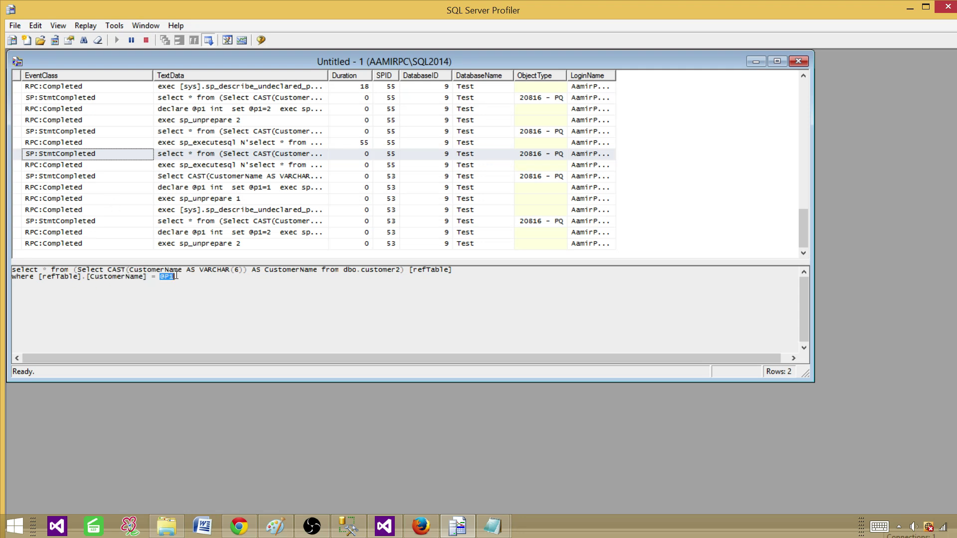
pyautogui.press('Right')
pyautogui.click(82, 166)
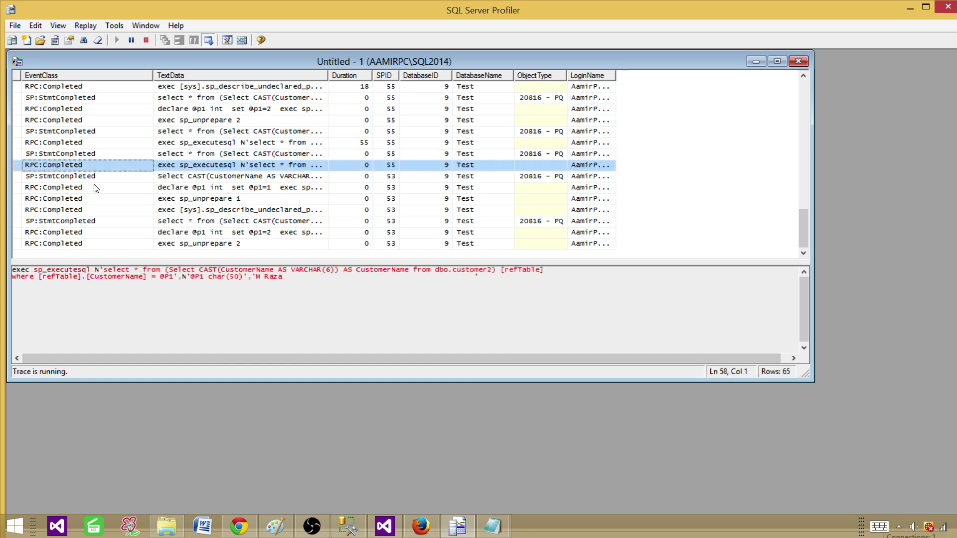
pyautogui.click(77, 143)
pyautogui.moveTo(288, 277); pyautogui.dragTo(7, 270)
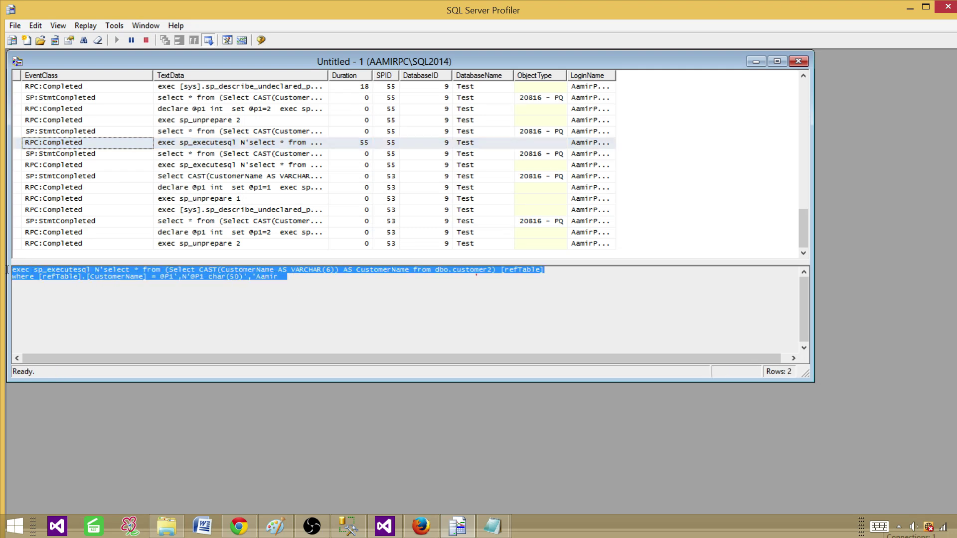
pyautogui.click(80, 166)
pyautogui.click(309, 277)
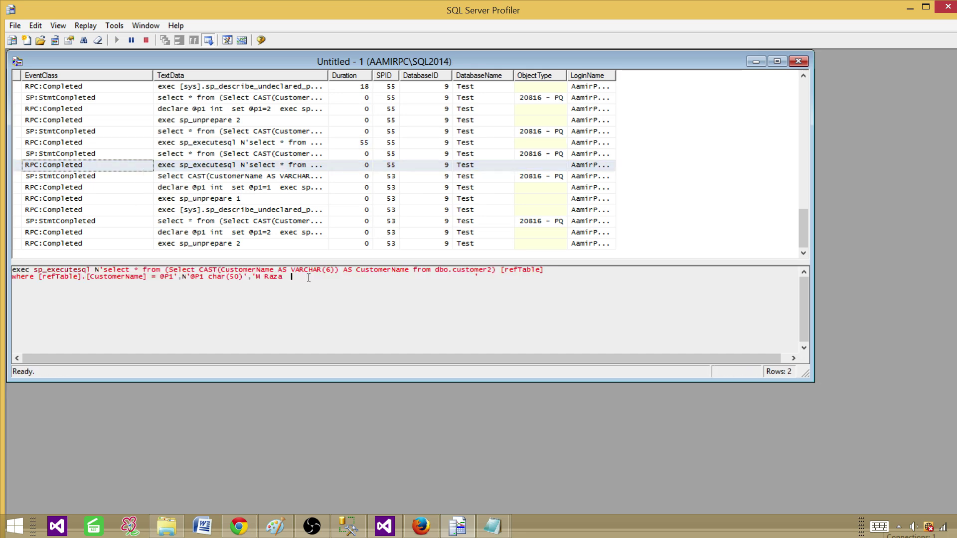
pyautogui.moveTo(309, 278); pyautogui.dragTo(18, 265)
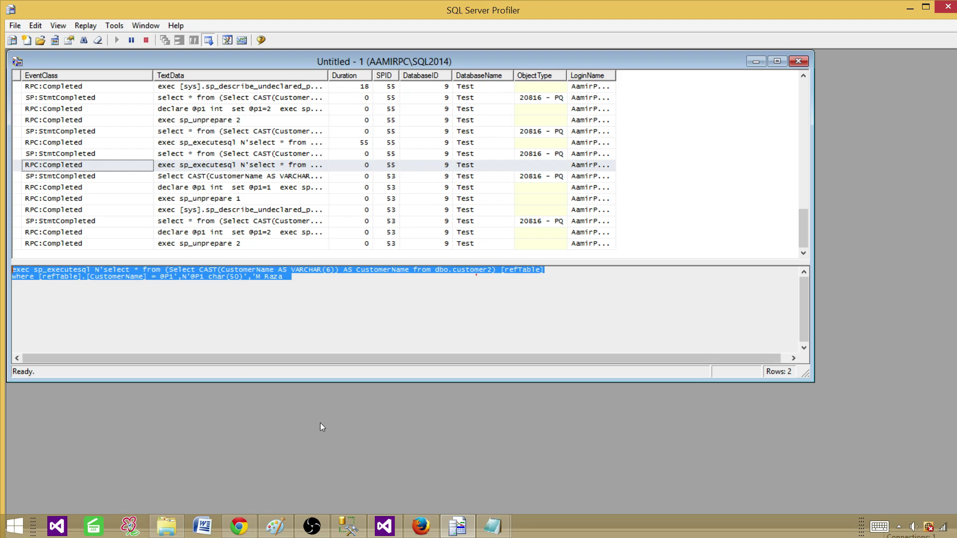
# - Switch to Visual Studio and stop debugging Package3.dtsx
pyautogui.click(385, 526)
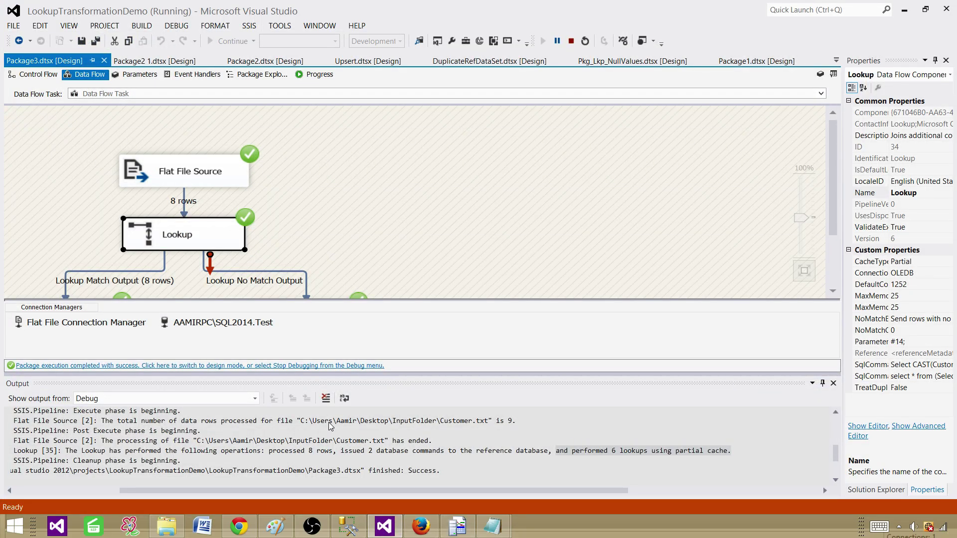
pyautogui.click(457, 176)
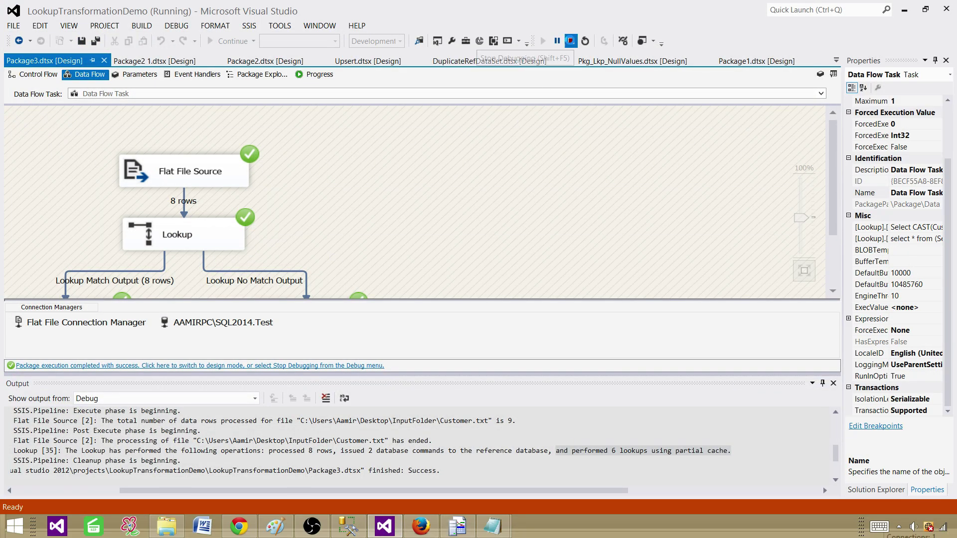
pyautogui.click(571, 40)
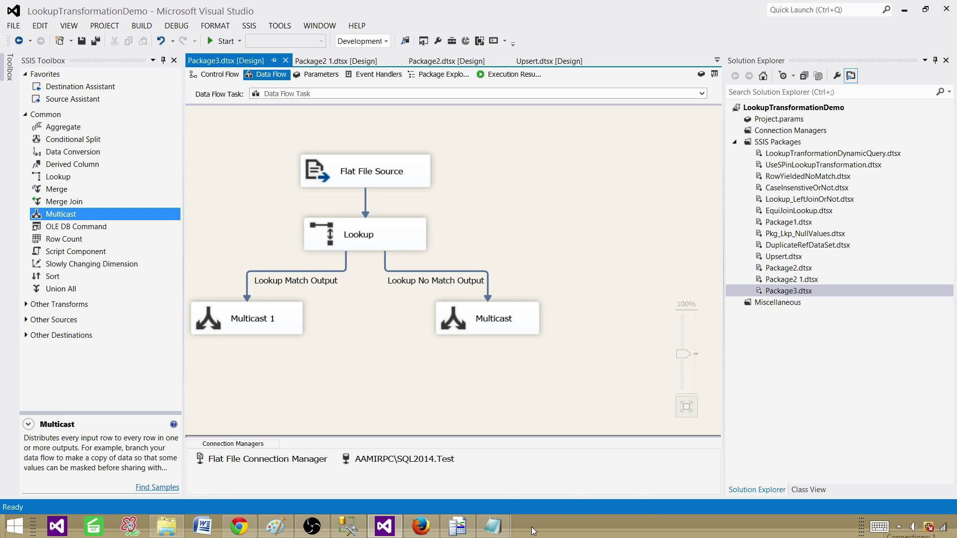
# - In Customer.txt, replace the last row's customer name, remove the leading initial from the first CustomerId 2 row's name, then save and close the file
pyautogui.moveTo(493, 526)
pyautogui.click(621, 437)
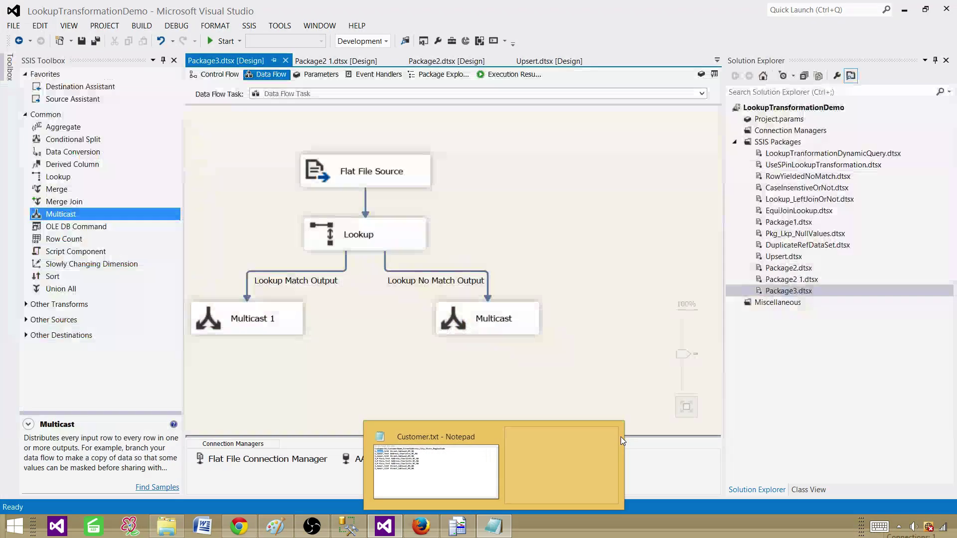
pyautogui.click(492, 493)
pyautogui.moveTo(27, 250)
pyautogui.mouseDown()
pyautogui.moveTo(111, 251)
pyautogui.moveTo(40, 251)
pyautogui.mouseUp()
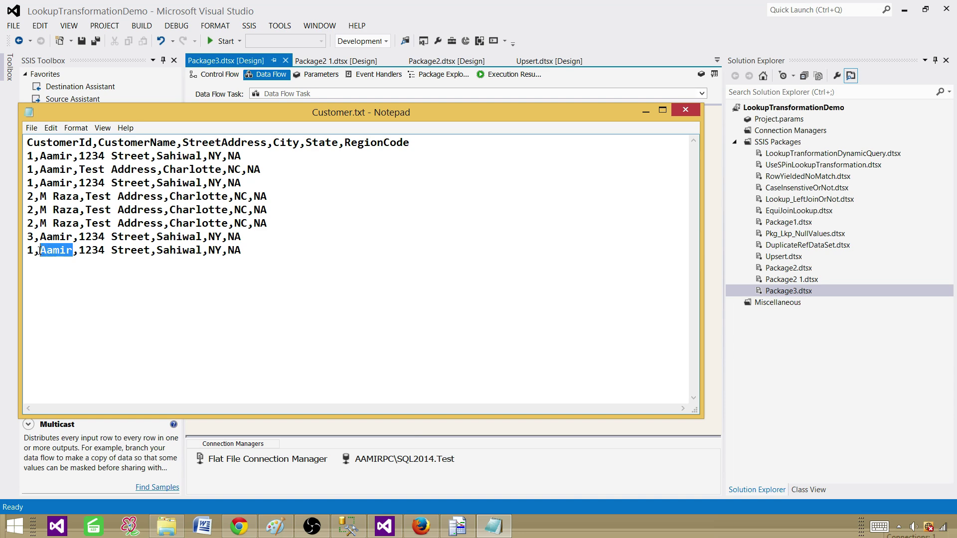
pyautogui.write('Robert')
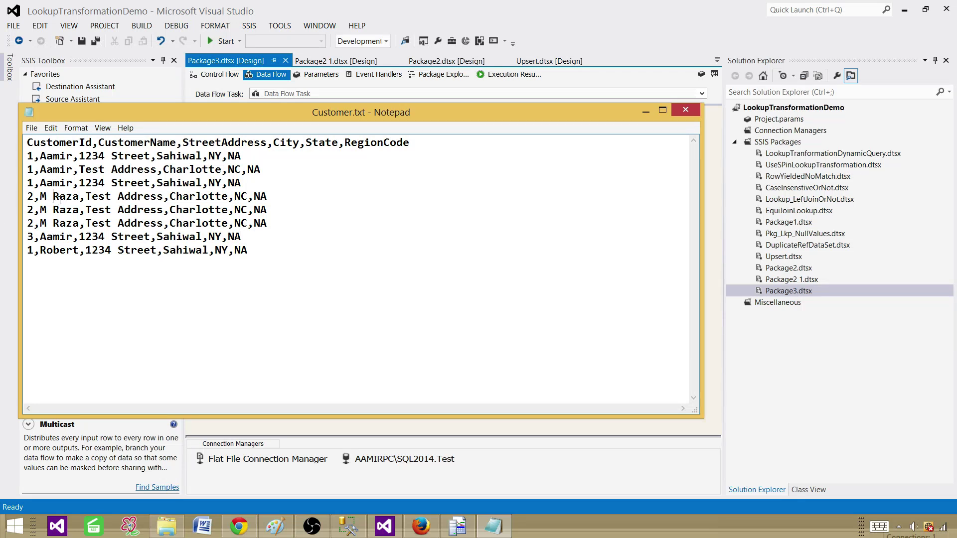
pyautogui.press('BackSpace')
pyautogui.press('BackSpace')
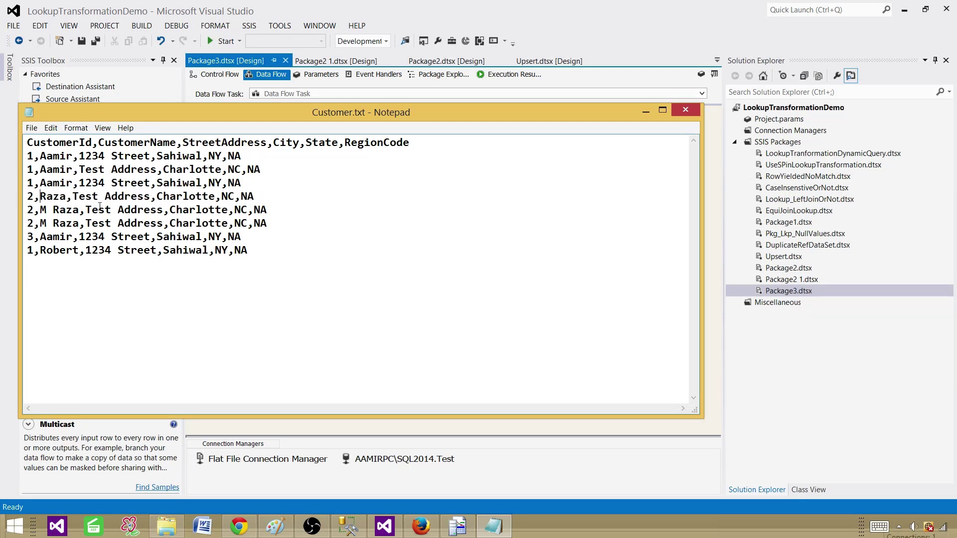
pyautogui.click(53, 178)
pyautogui.click(680, 112)
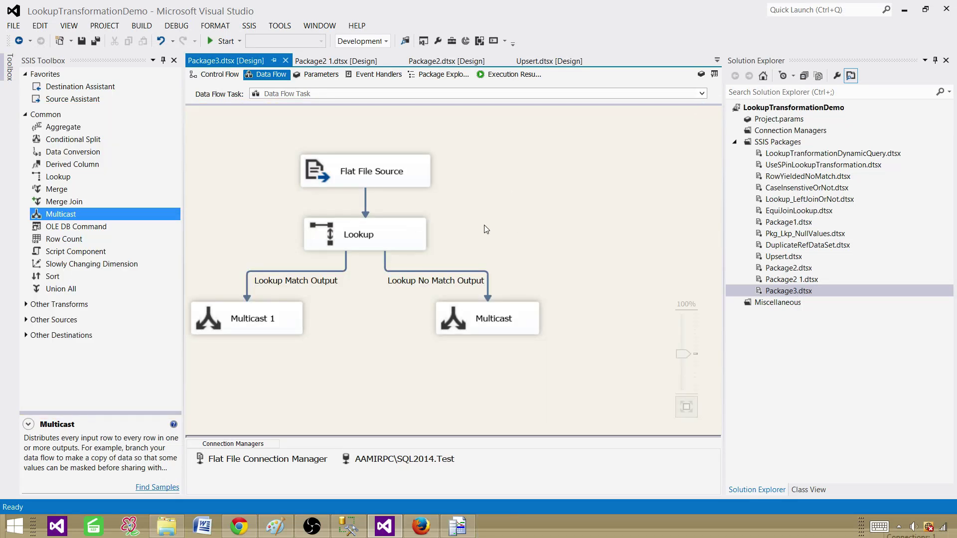
# - Run Package3.dtsx and inspect the Lookup's database commands and partial-cache lookups in the debug output
pyautogui.click(229, 44)
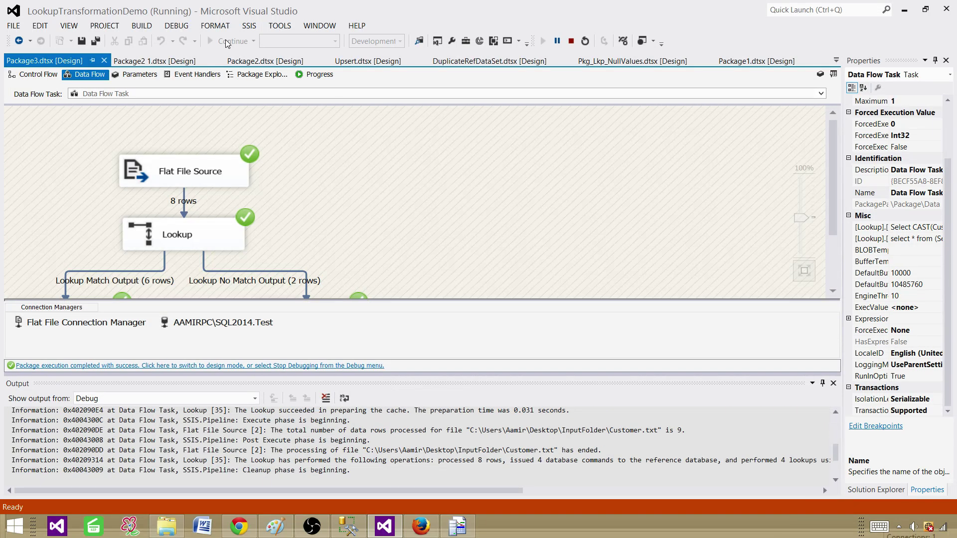
pyautogui.click(547, 451)
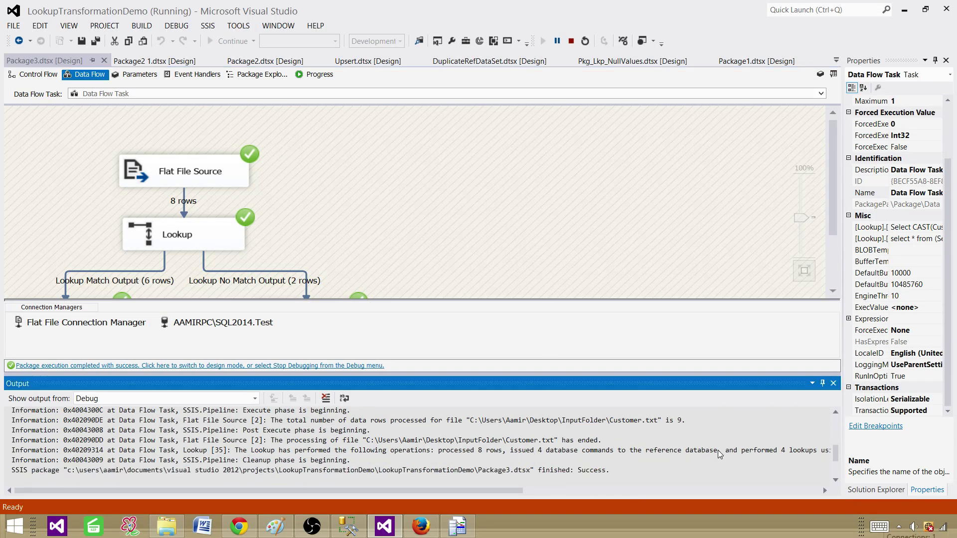
pyautogui.moveTo(718, 451); pyautogui.dragTo(509, 453)
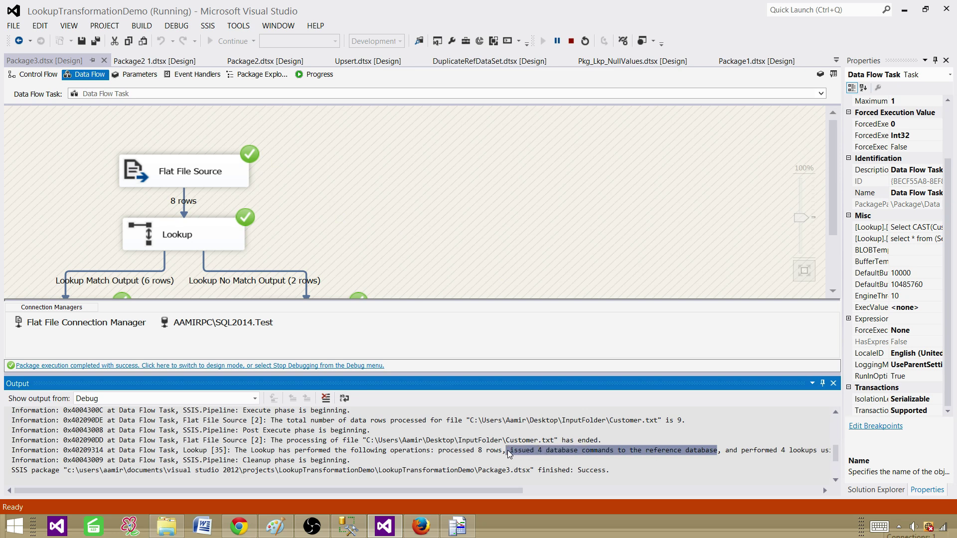
pyautogui.click(451, 456)
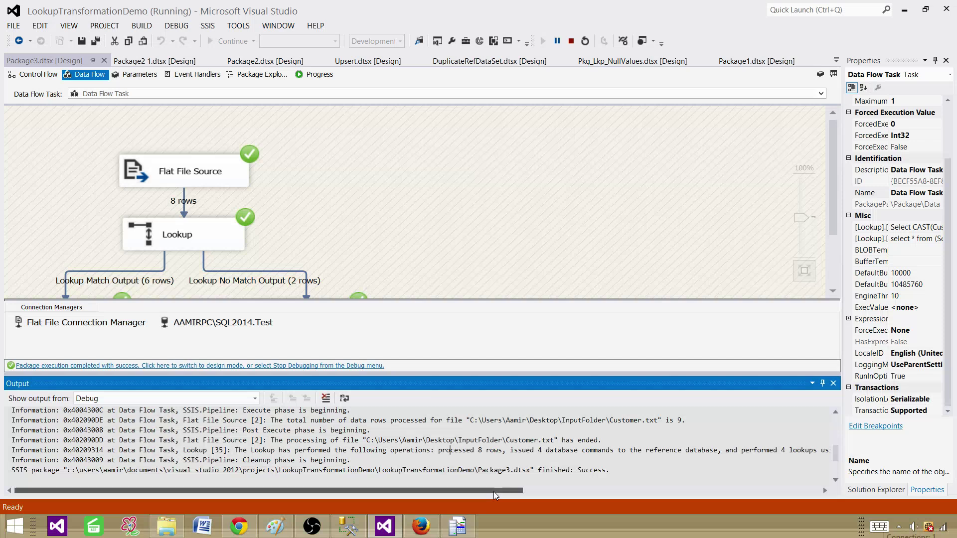
pyautogui.moveTo(494, 492); pyautogui.dragTo(578, 491)
pyautogui.moveTo(593, 454); pyautogui.dragTo(665, 453)
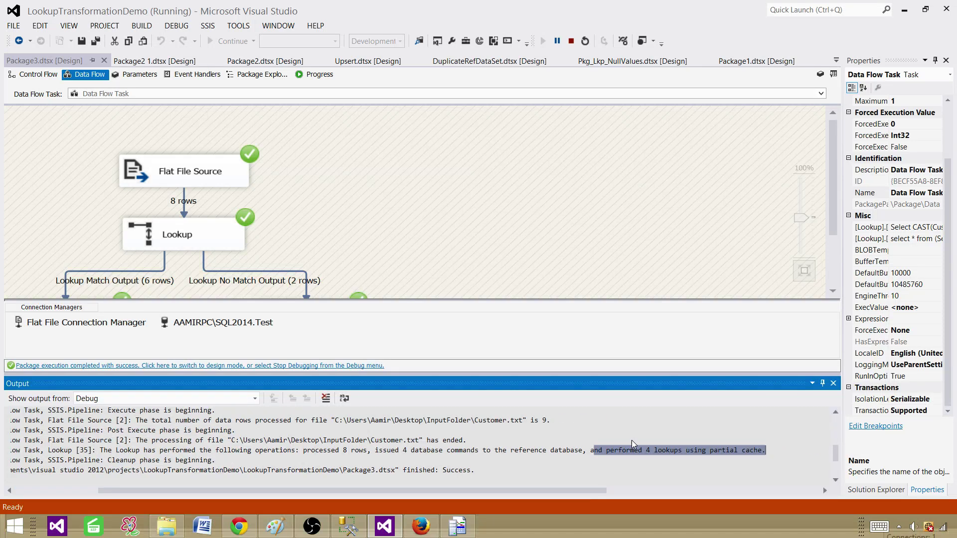
pyautogui.click(583, 454)
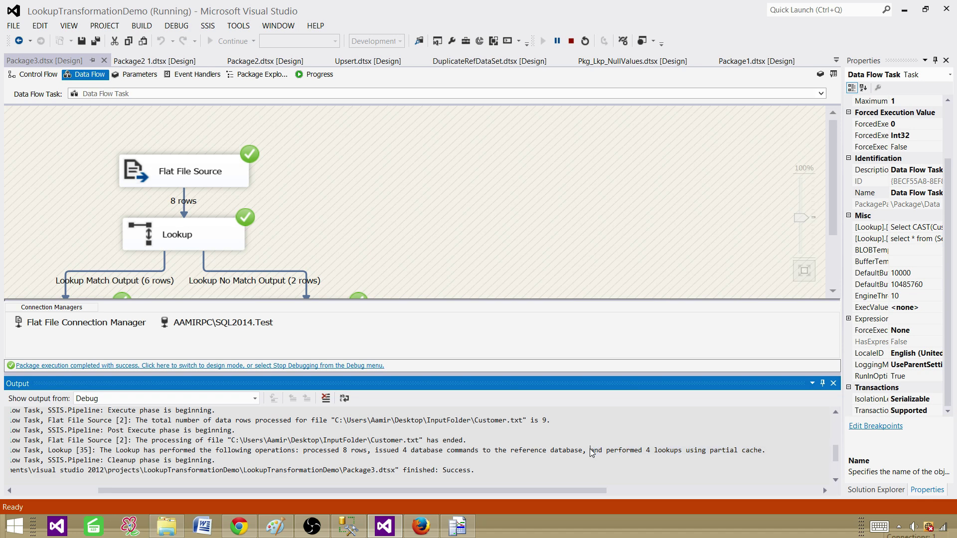
# - Reopen Customer.txt from InputFolder, examine which rows repeat a customer name for CustomerId 1 and 2, and close the file
pyautogui.click(167, 527)
pyautogui.doubleClick(199, 150)
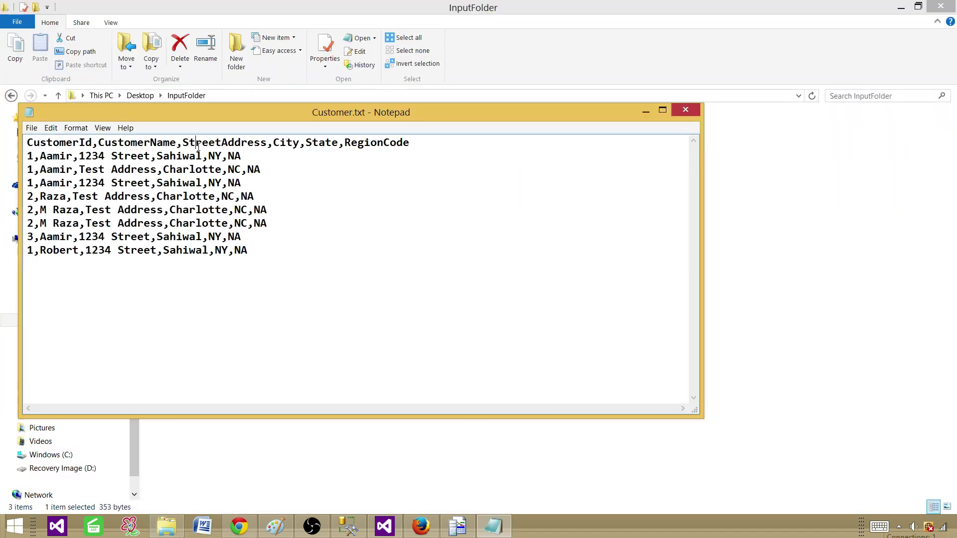
pyautogui.click(56, 171)
pyautogui.moveTo(257, 186); pyautogui.dragTo(27, 170)
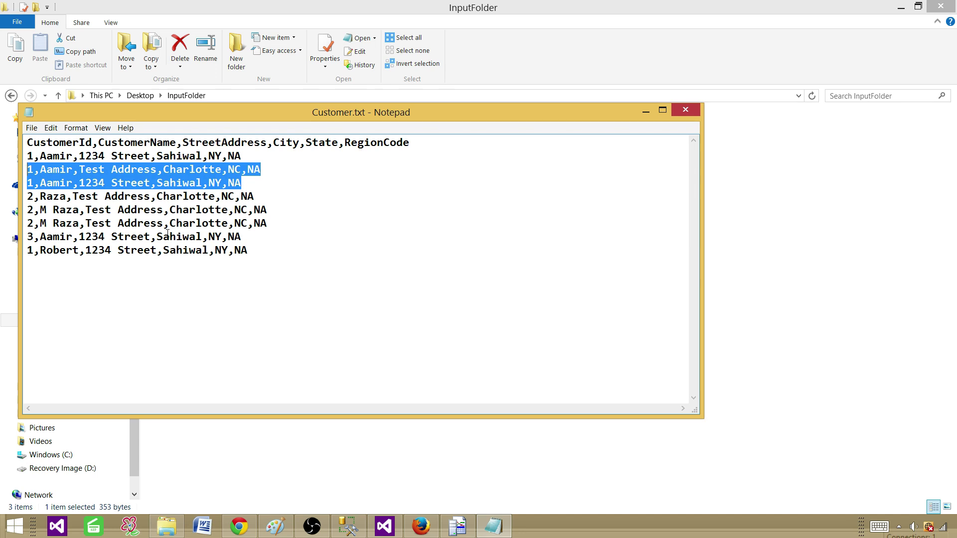
pyautogui.moveTo(268, 210); pyautogui.dragTo(27, 210)
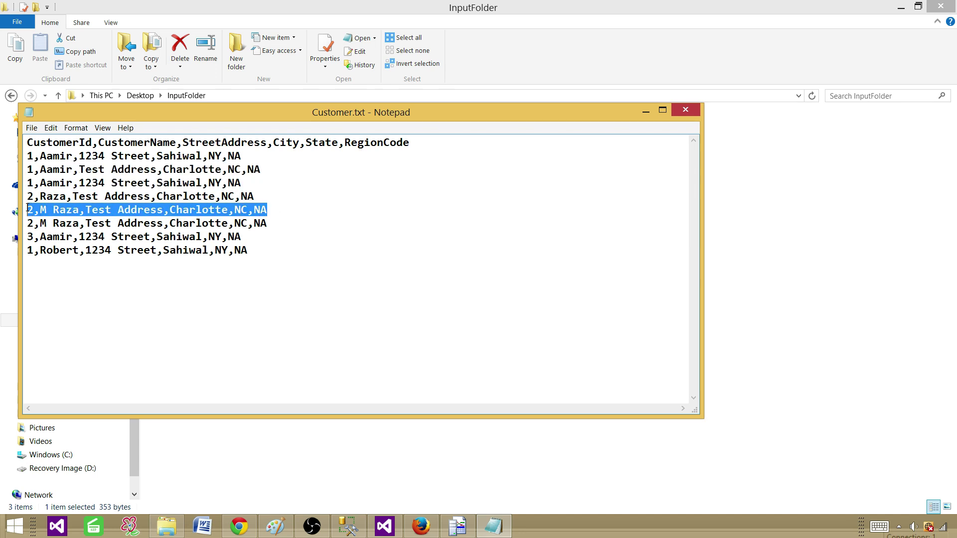
pyautogui.click(52, 222)
pyautogui.moveTo(269, 223); pyautogui.dragTo(27, 223)
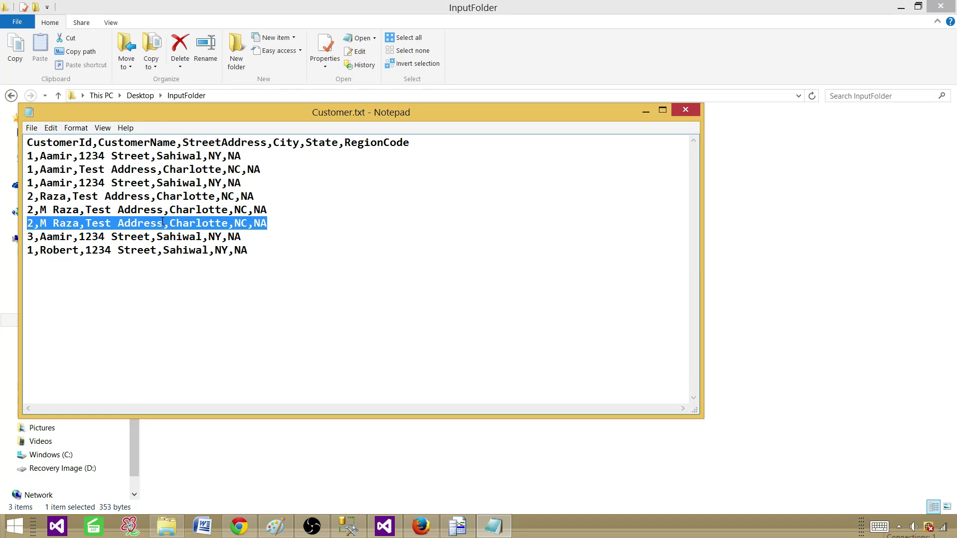
pyautogui.click(296, 223)
pyautogui.click(686, 110)
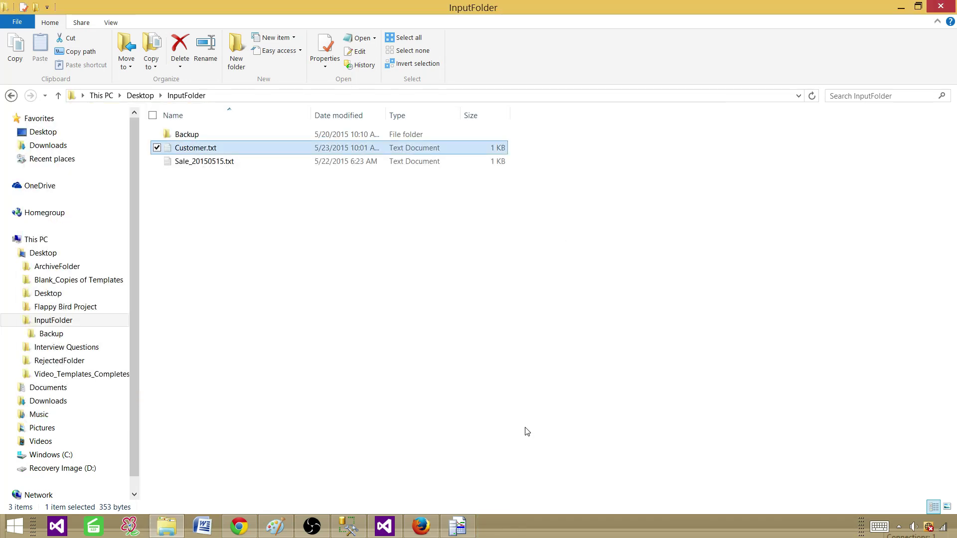
pyautogui.click(457, 526)
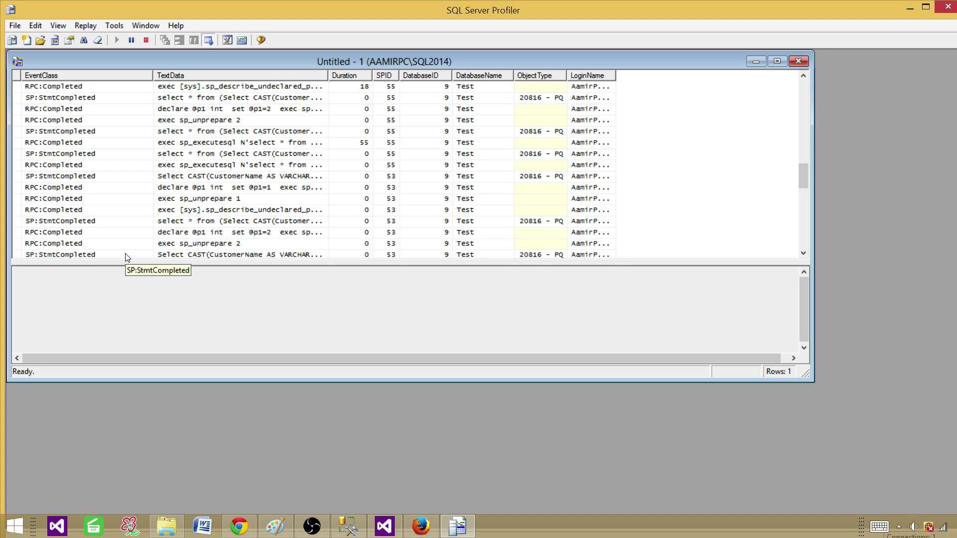
pyautogui.click(101, 225)
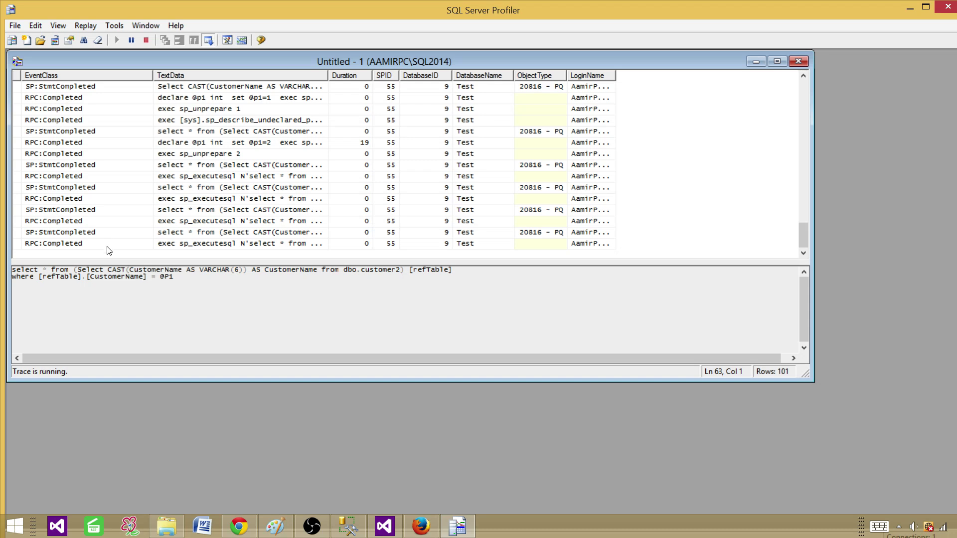
pyautogui.click(89, 244)
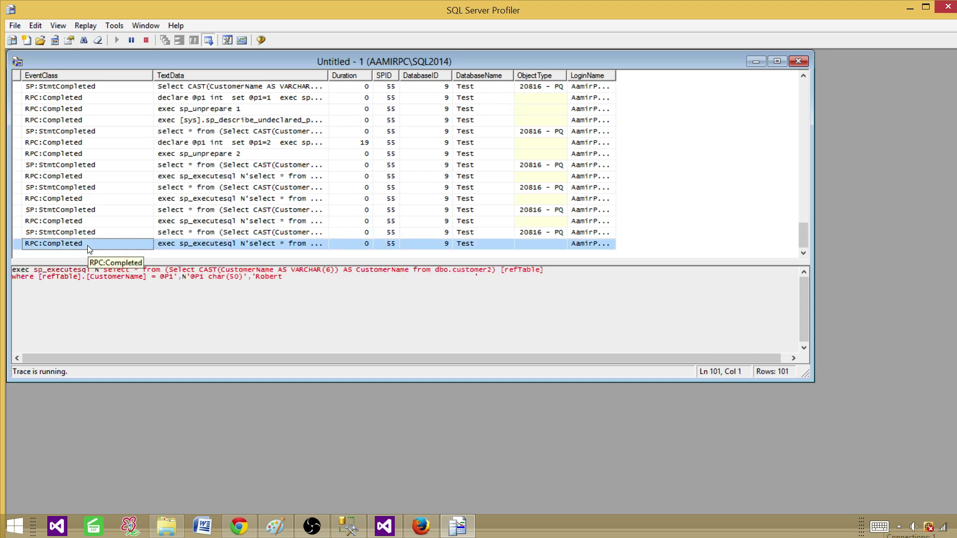
pyautogui.press('Up')
pyautogui.press('Up')
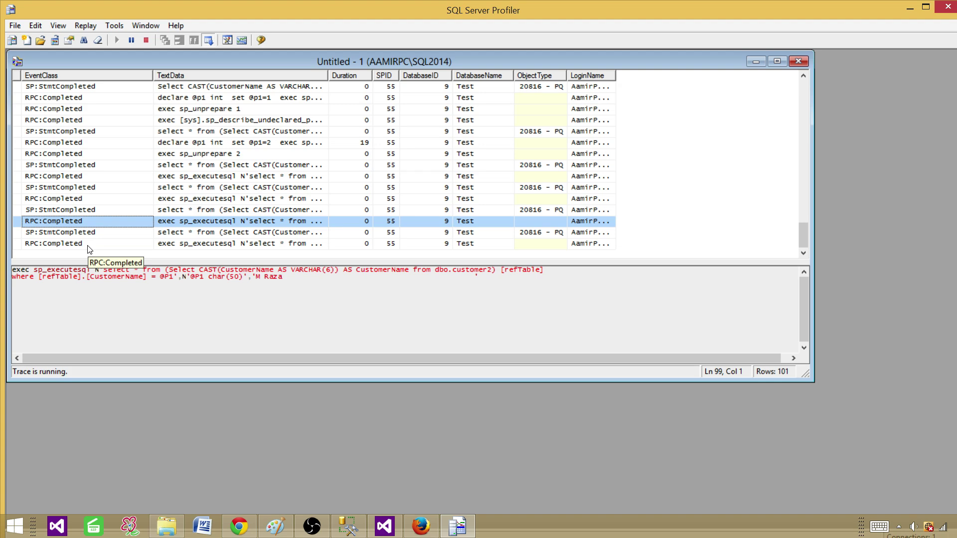
pyautogui.press('Up')
pyautogui.press('Up')
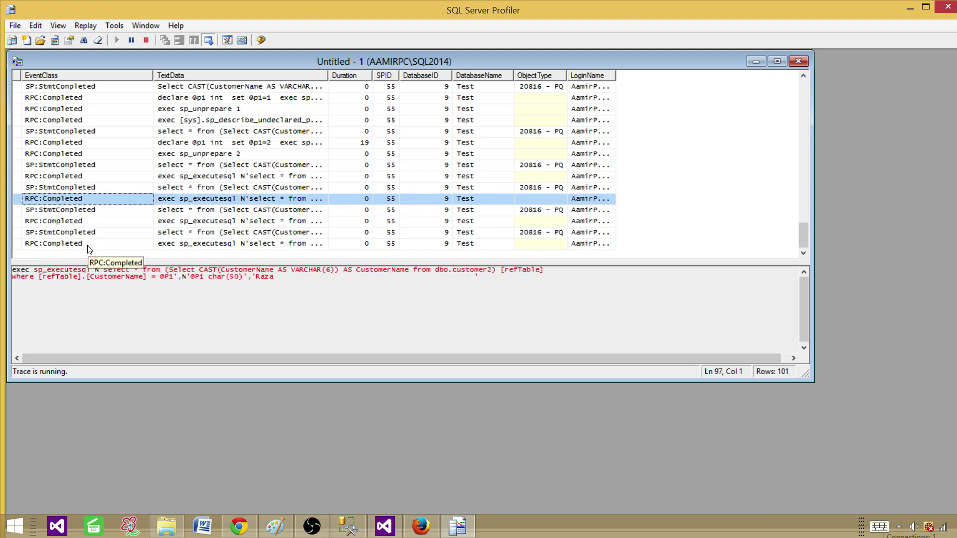
pyautogui.press('Up')
pyautogui.press('Up')
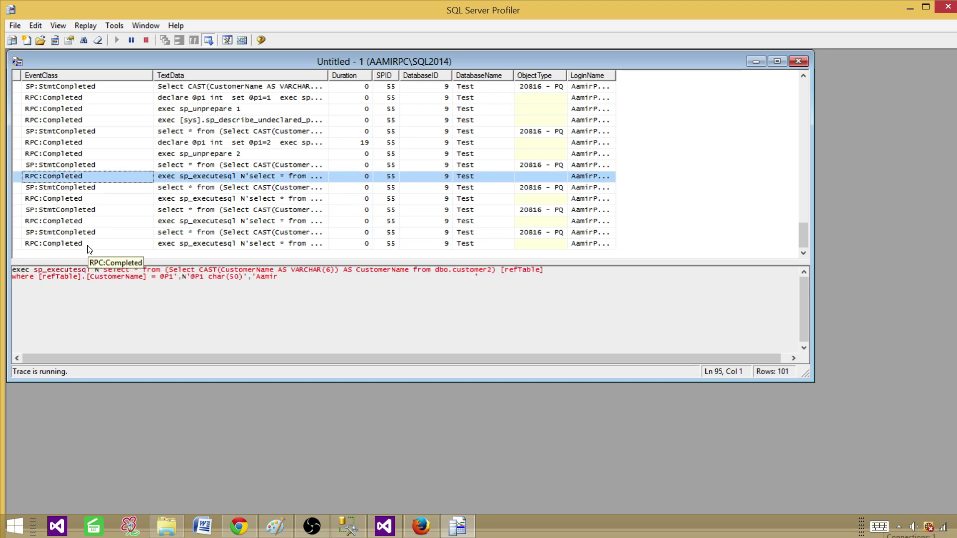
pyautogui.press('Down')
pyautogui.press('Down')
pyautogui.press('Down')
pyautogui.press('Down')
pyautogui.press('Down')
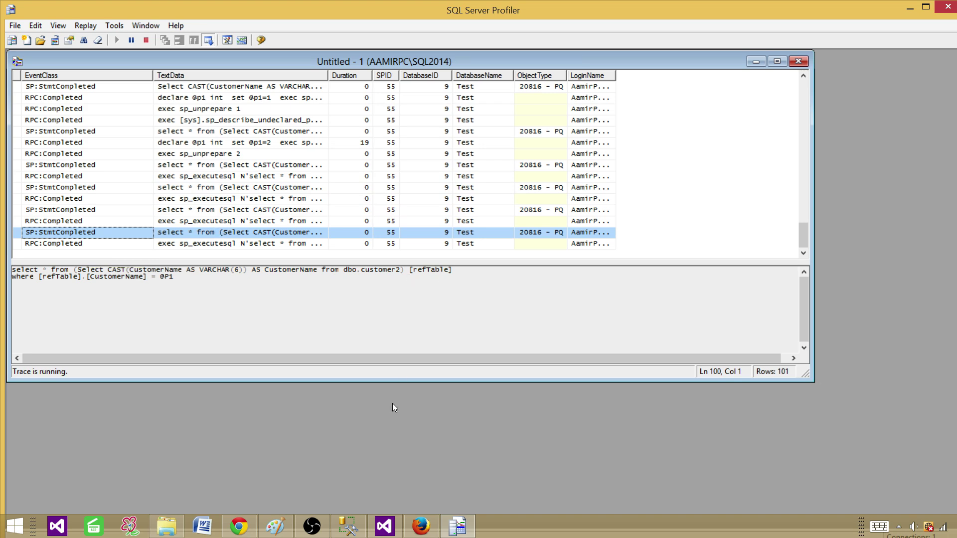
# - Switch to SQL Server Management Studio and check the CustomerName values in the dbo.customer2 query results
pyautogui.click(349, 527)
pyautogui.click(519, 351)
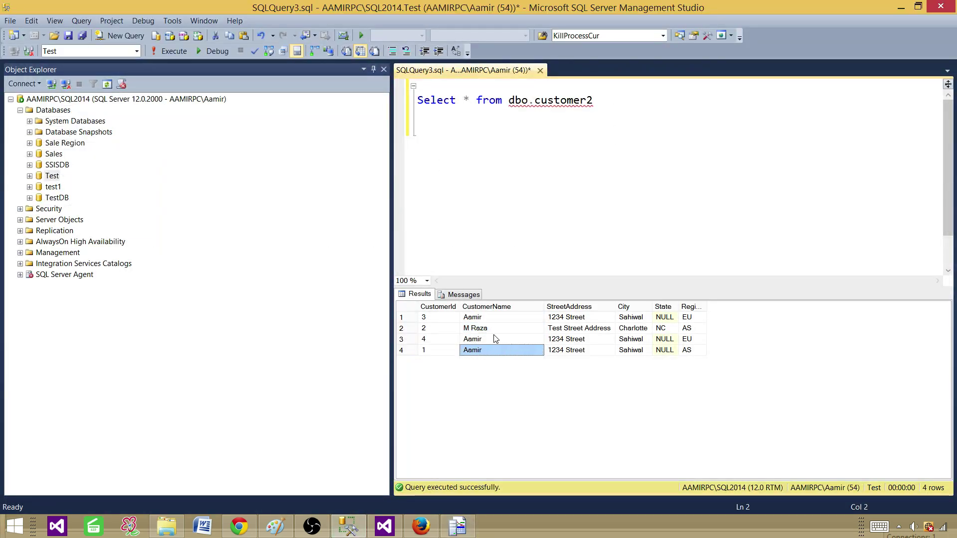
pyautogui.click(497, 339)
pyautogui.click(498, 327)
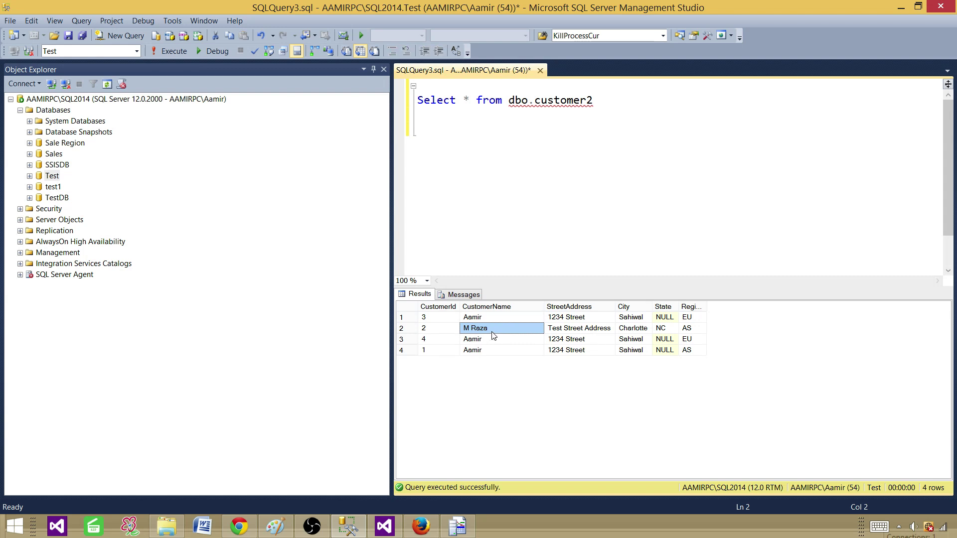
pyautogui.click(486, 340)
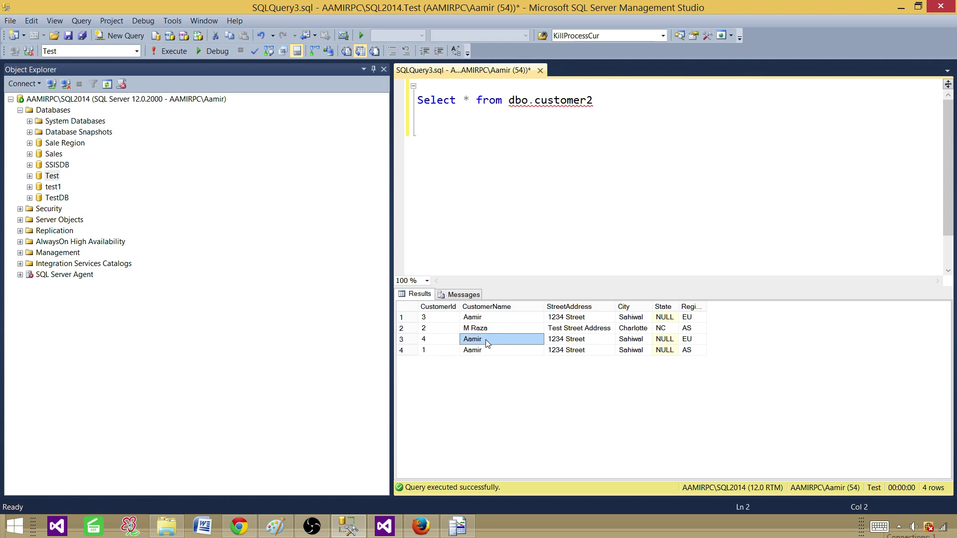
pyautogui.click(518, 351)
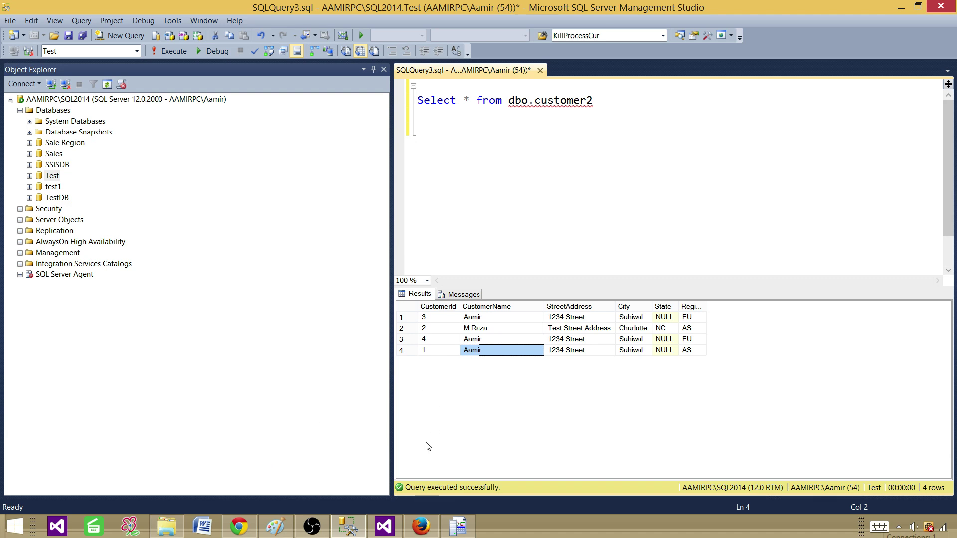
# - In Customer.txt, replace the CustomerId 3 row's customer name with the unmatched name used in the last row, and save the file
pyautogui.click(167, 526)
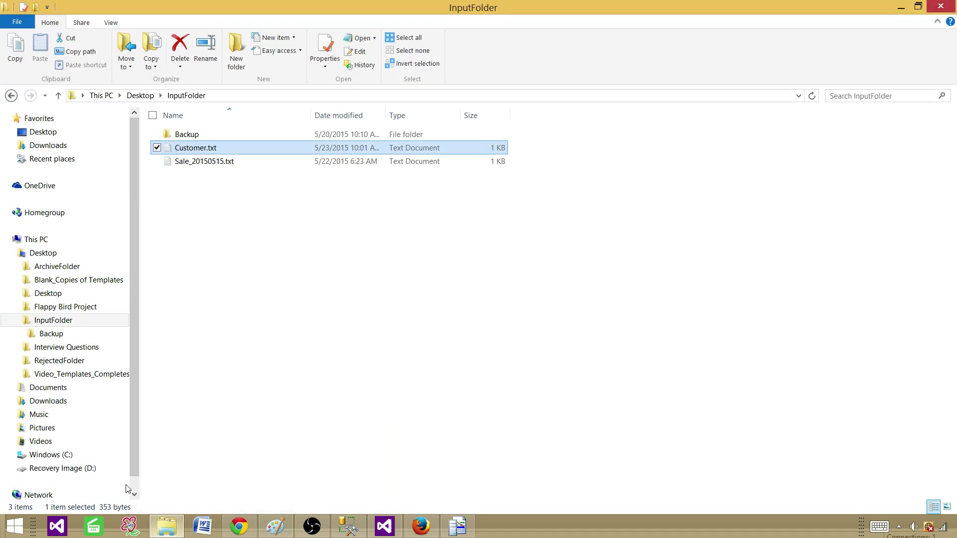
pyautogui.doubleClick(201, 148)
pyautogui.moveTo(73, 238); pyautogui.dragTo(42, 238)
pyautogui.write('Robert')
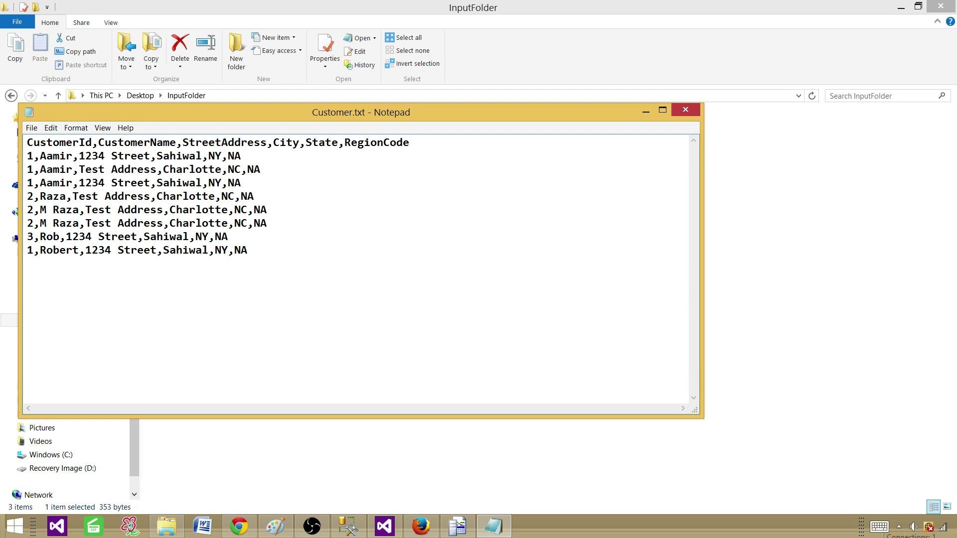
pyautogui.click(53, 236)
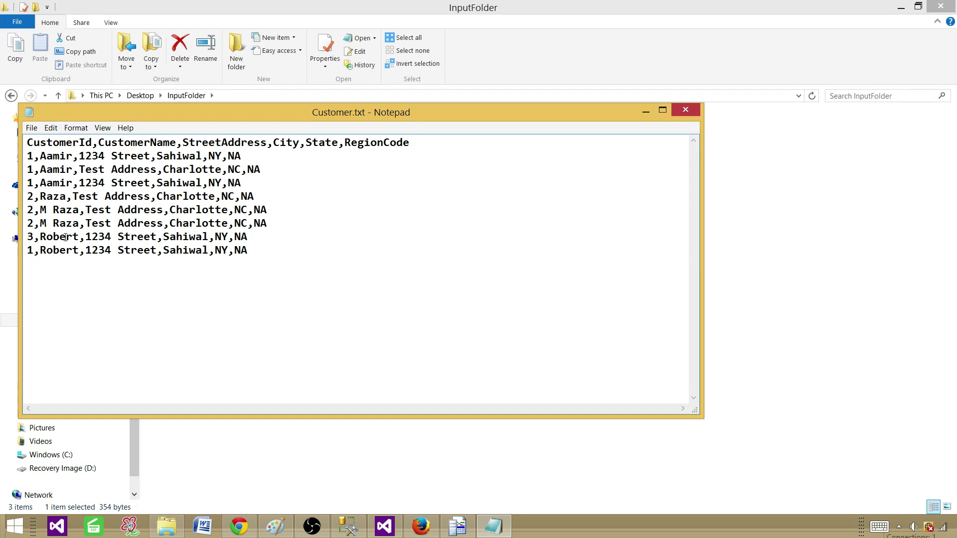
pyautogui.moveTo(256, 251); pyautogui.dragTo(27, 234)
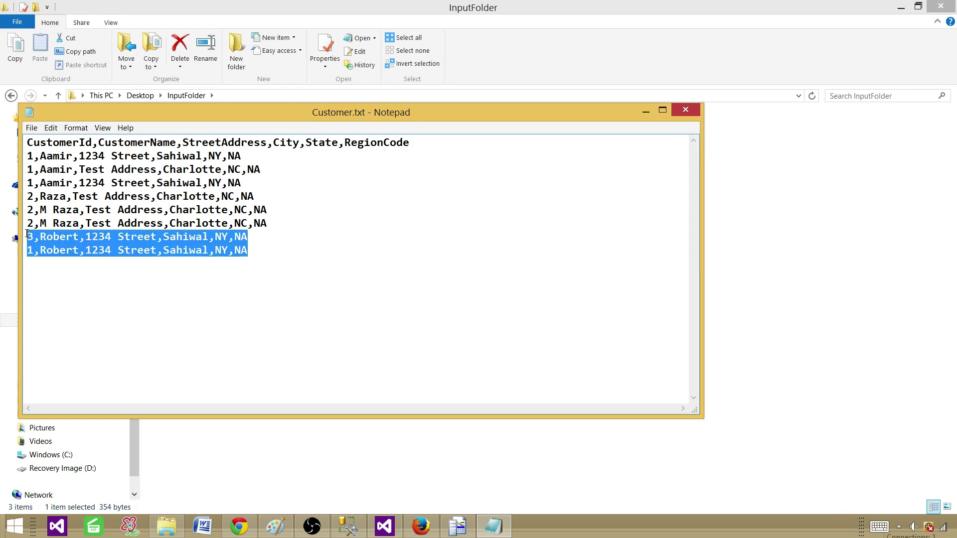
pyautogui.click(62, 251)
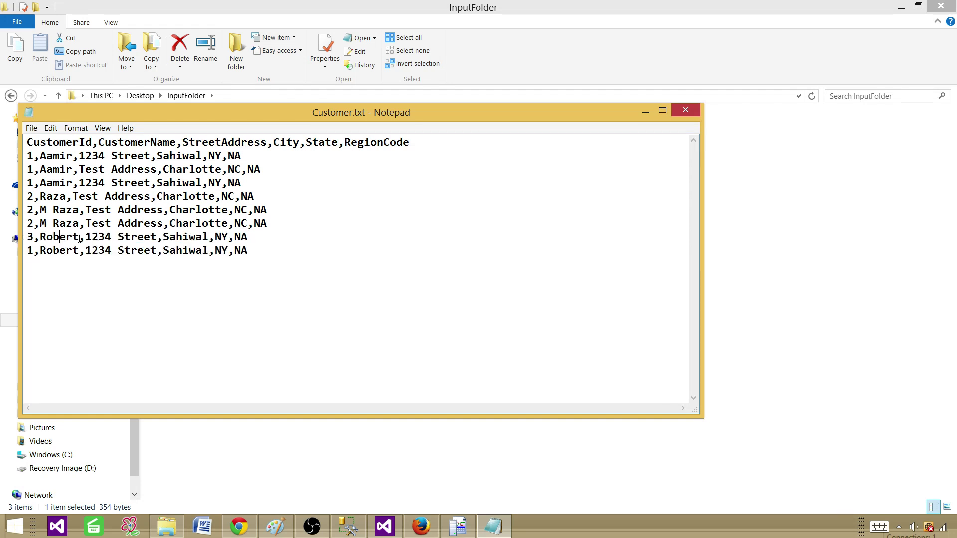
pyautogui.click(62, 237)
# - Return to Visual Studio and stop debugging Package3.dtsx
pyautogui.click(348, 526)
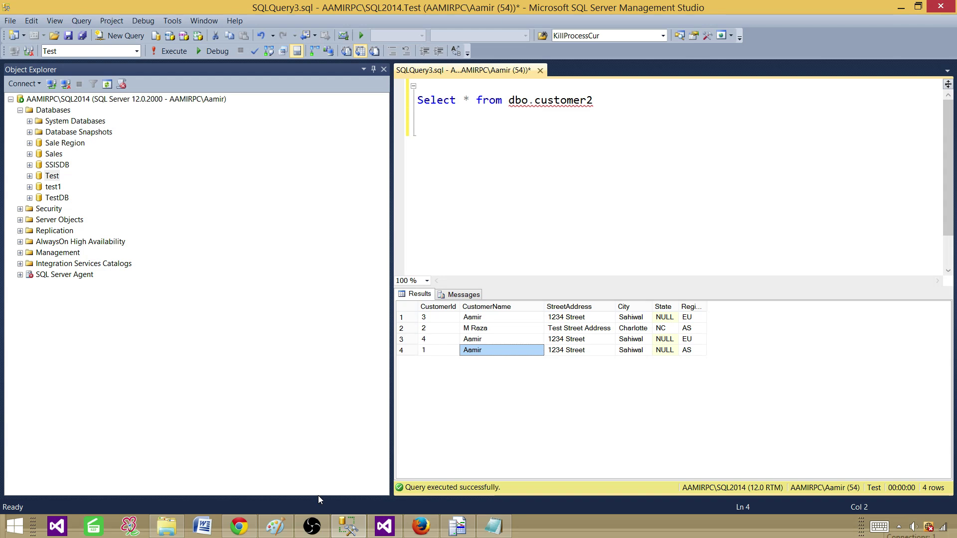
pyautogui.click(373, 527)
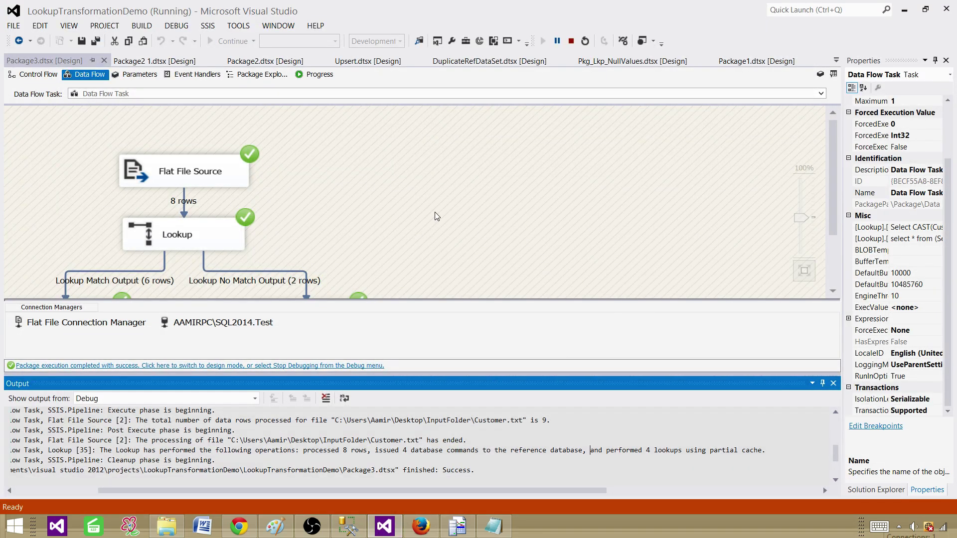
pyautogui.click(436, 214)
pyautogui.click(571, 41)
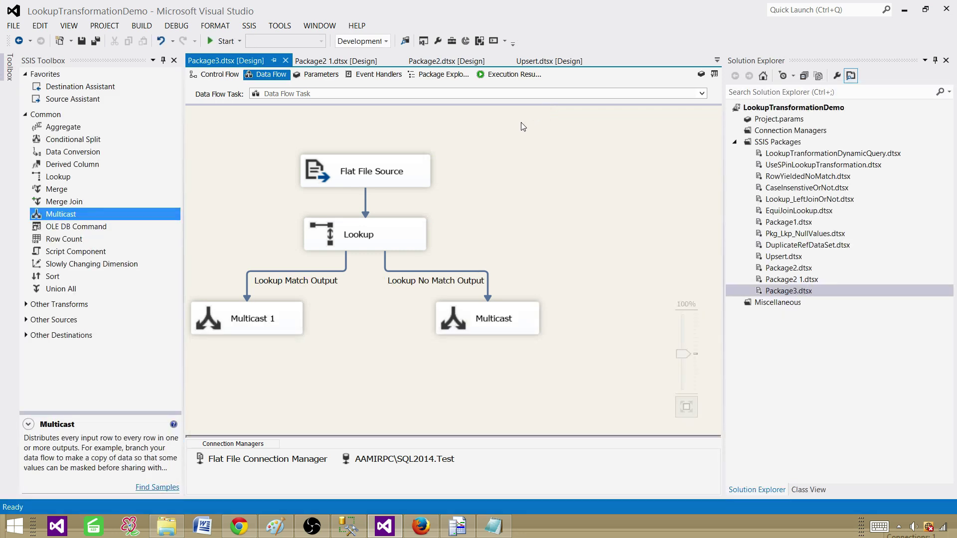
# - Run Package3.dtsx against the edited file and inspect the Lookup's database commands in the debug output
pyautogui.click(222, 41)
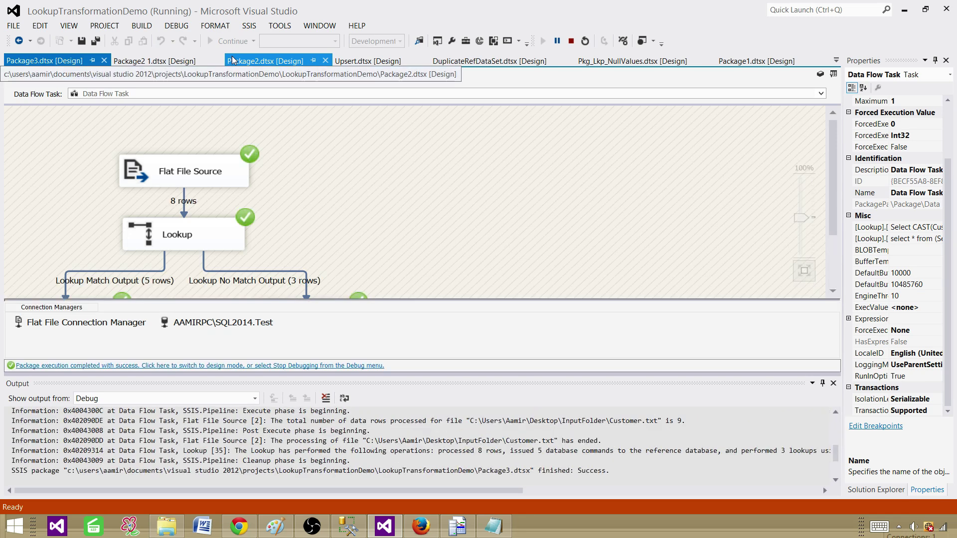
pyautogui.click(513, 453)
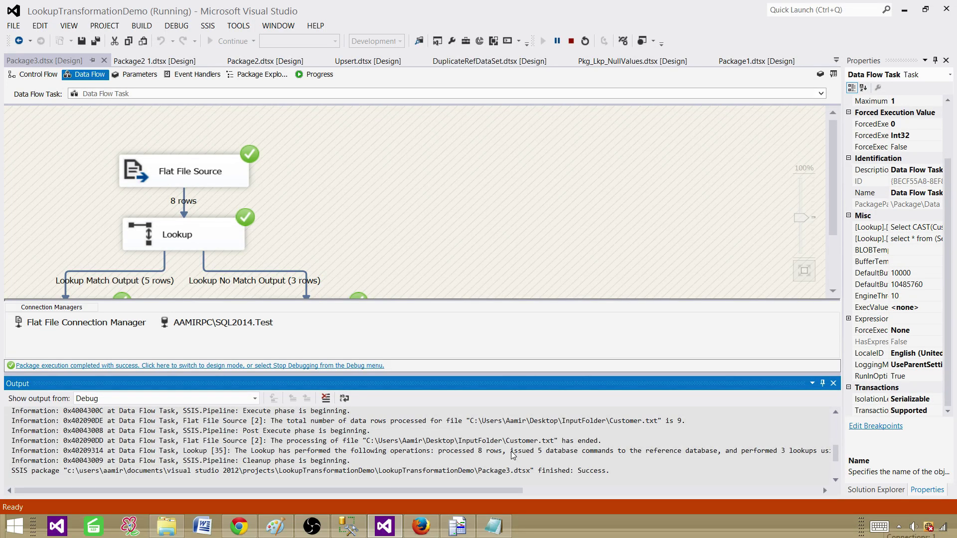
pyautogui.moveTo(513, 455); pyautogui.dragTo(723, 449)
# - In SQL Server Profiler, examine the customer name passed by each sp_executesql call traced for the new run
pyautogui.click(458, 526)
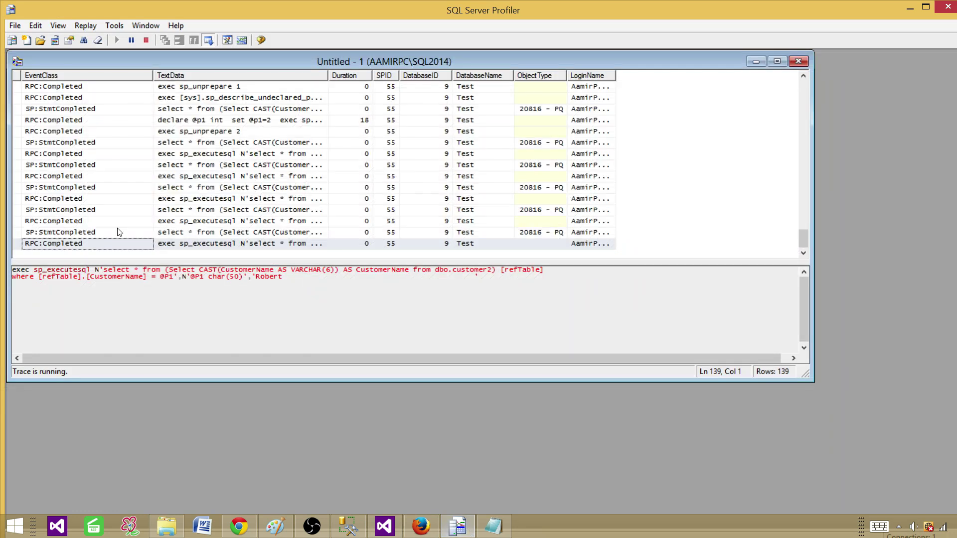
pyautogui.click(86, 236)
pyautogui.click(82, 244)
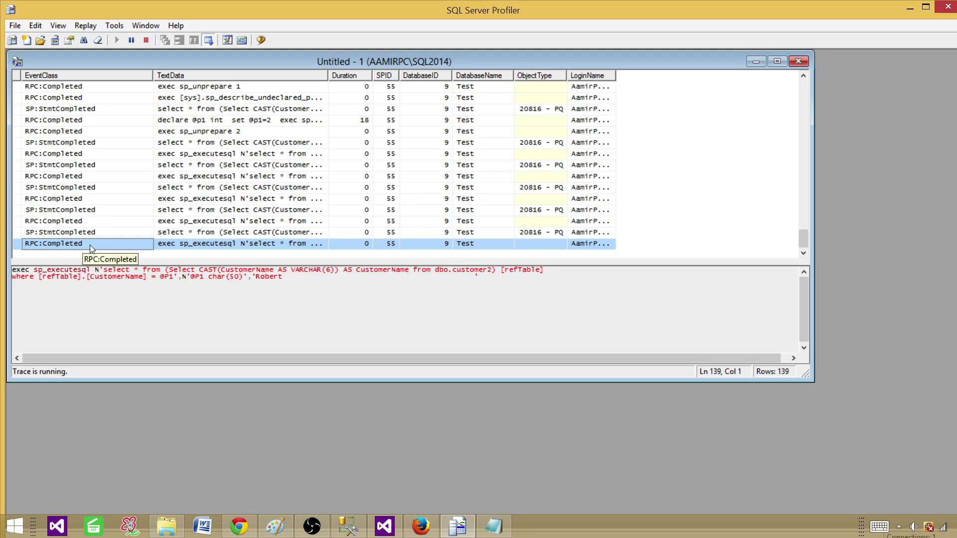
pyautogui.click(66, 219)
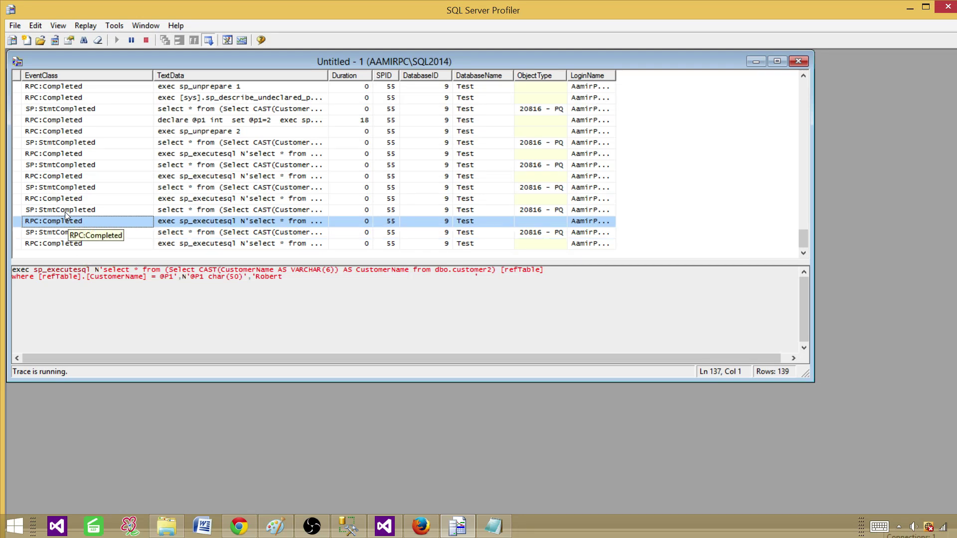
pyautogui.click(66, 200)
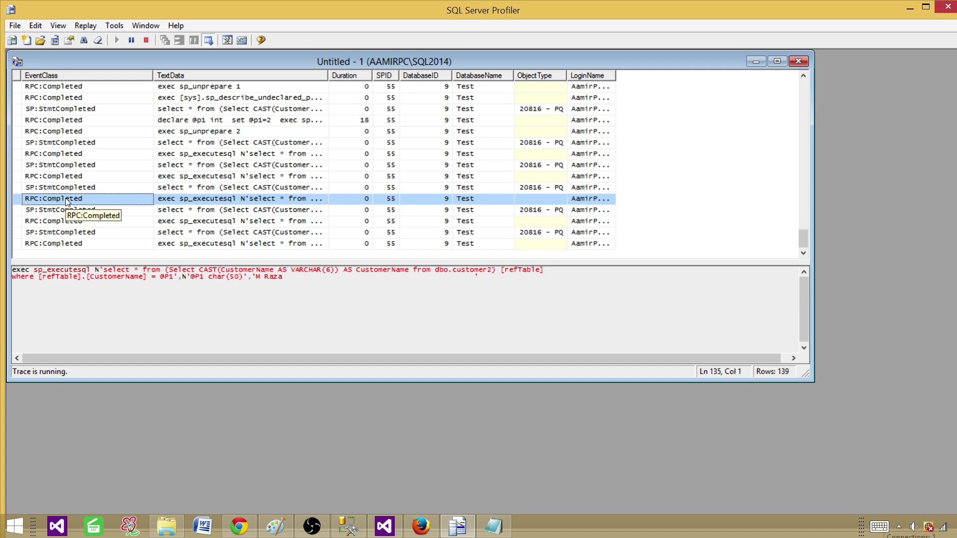
pyautogui.click(69, 178)
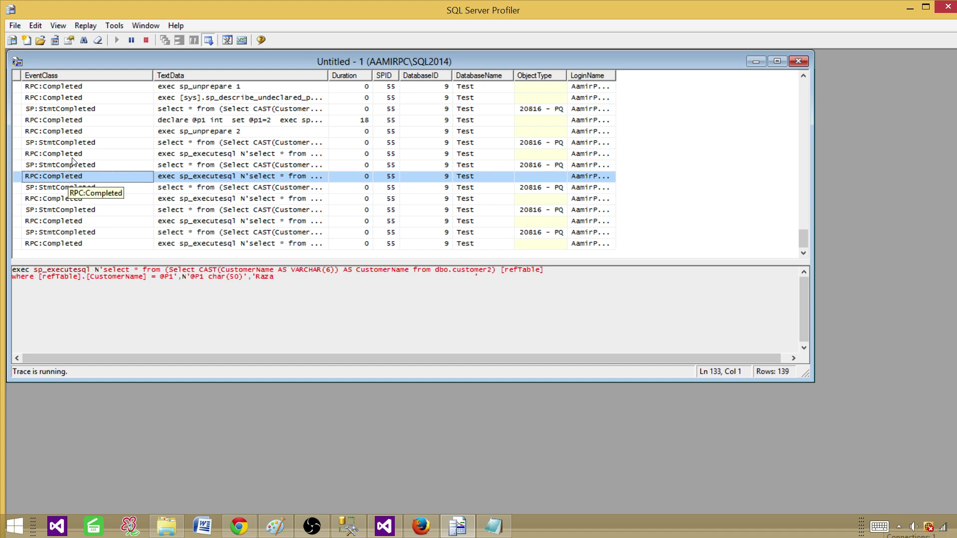
pyautogui.click(74, 154)
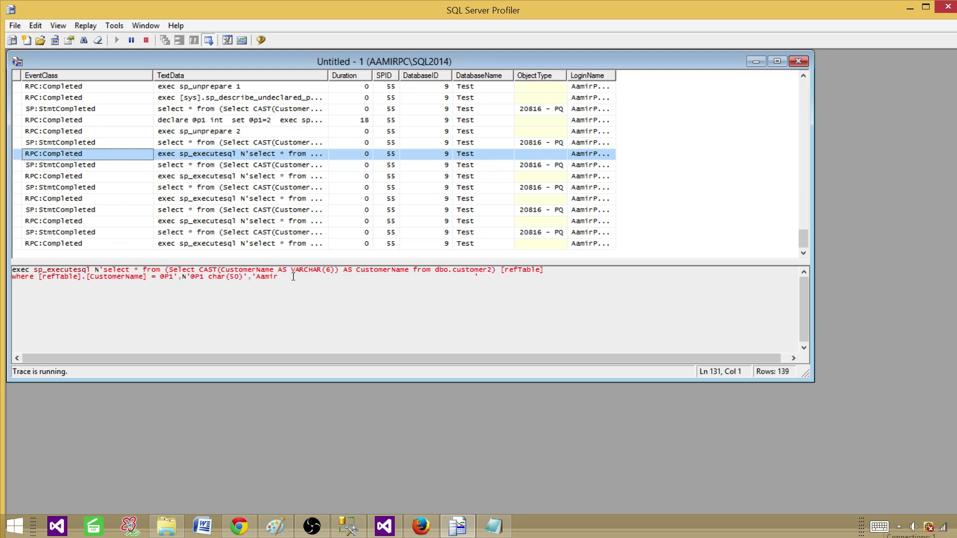
# - Compare the last two sp_executesql calls to check whether the unmatched customer name is queried again
pyautogui.click(71, 223)
pyautogui.moveTo(287, 277); pyautogui.dragTo(254, 277)
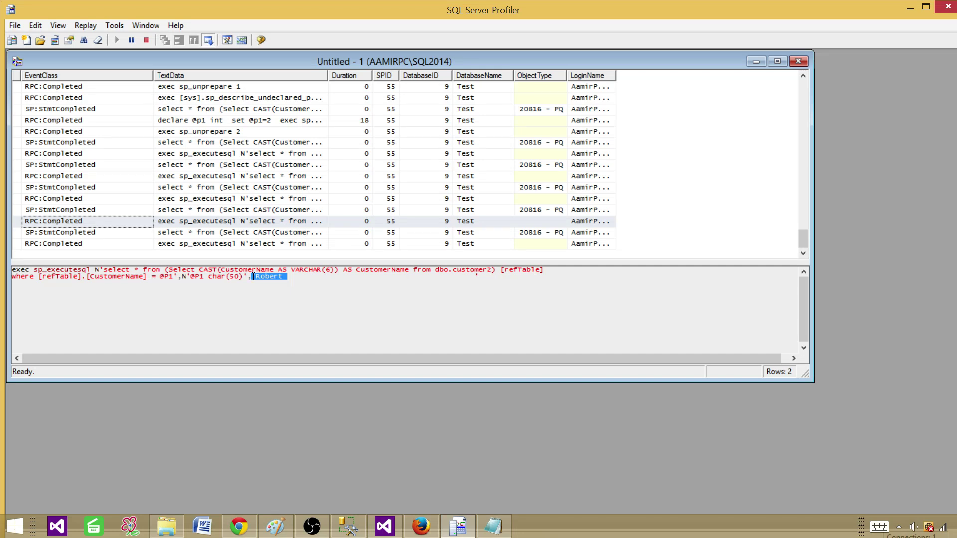
pyautogui.moveTo(253, 277); pyautogui.dragTo(98, 273)
pyautogui.click(54, 244)
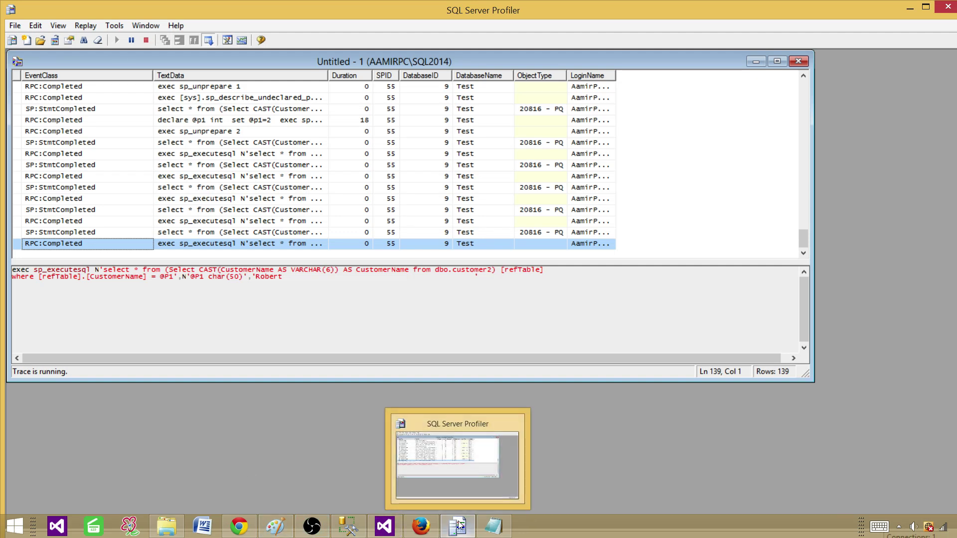
pyautogui.moveTo(305, 528)
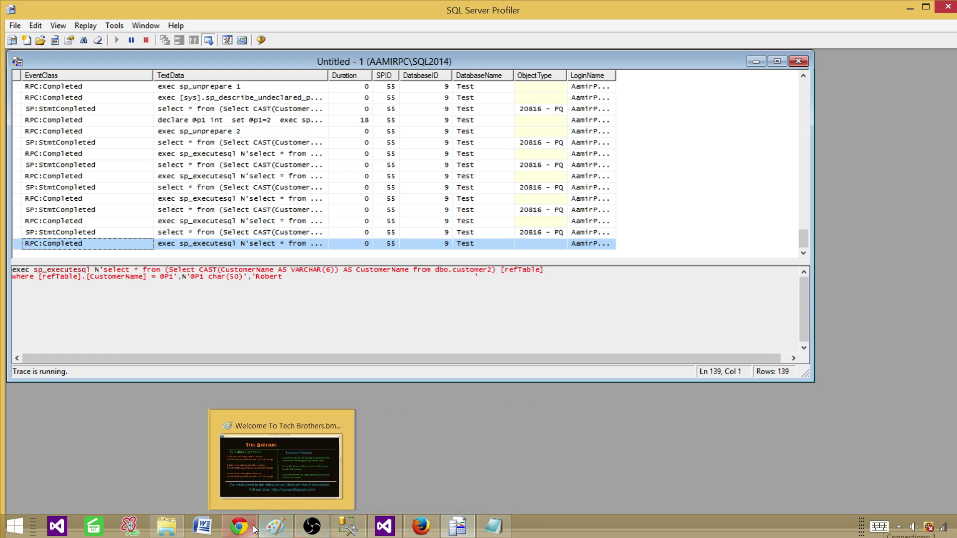
# - Return to Visual Studio, stop debugging Package3.dtsx, and set the Lookup transformation's cache mode to No cache
pyautogui.moveTo(237, 532)
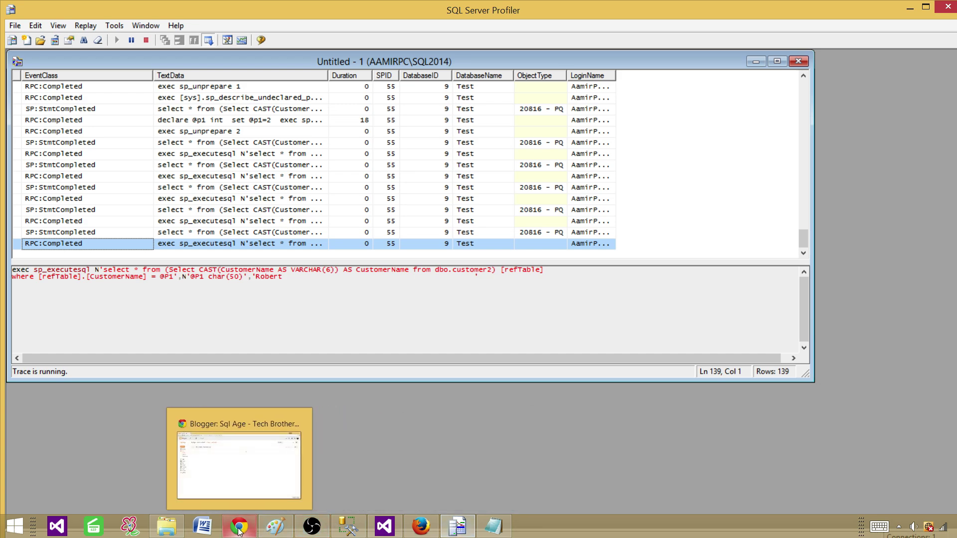
pyautogui.click(385, 526)
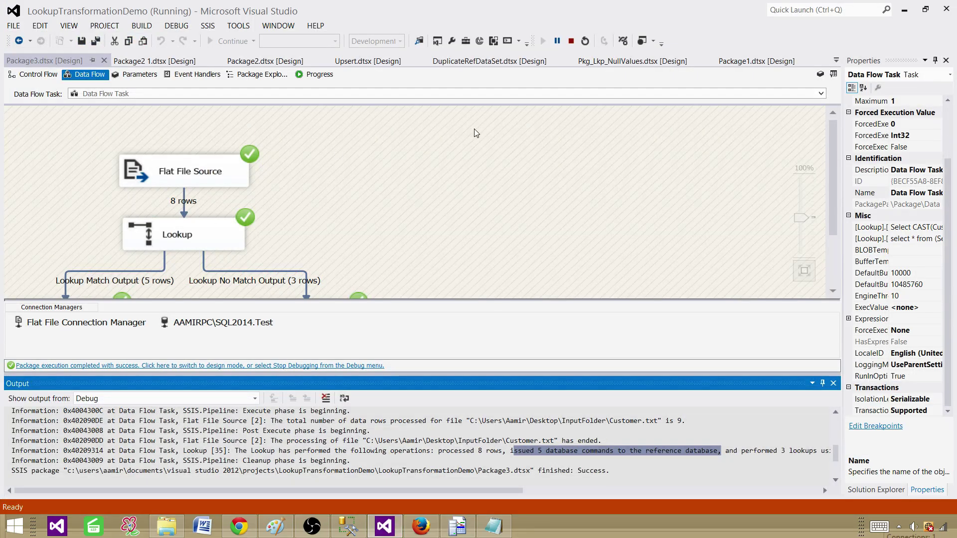
pyautogui.click(572, 41)
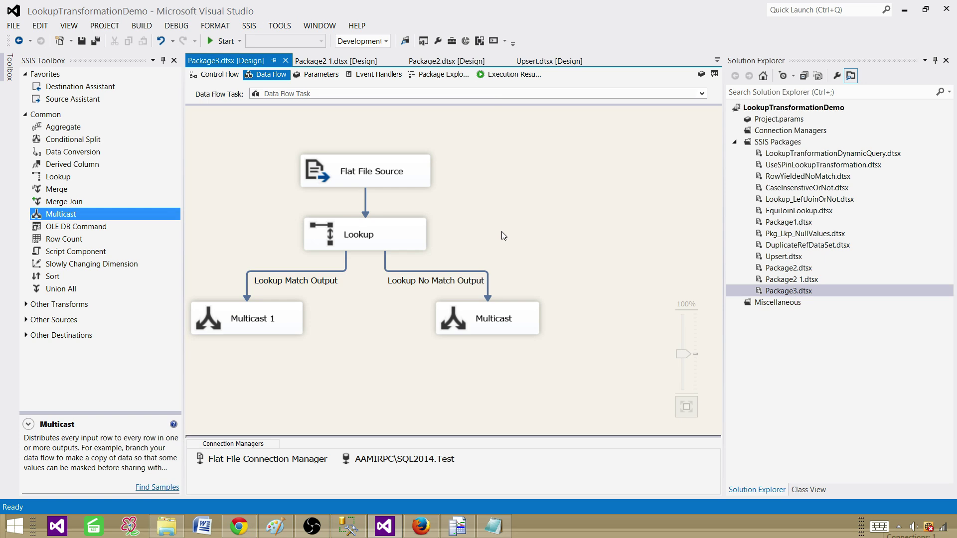
pyautogui.doubleClick(410, 237)
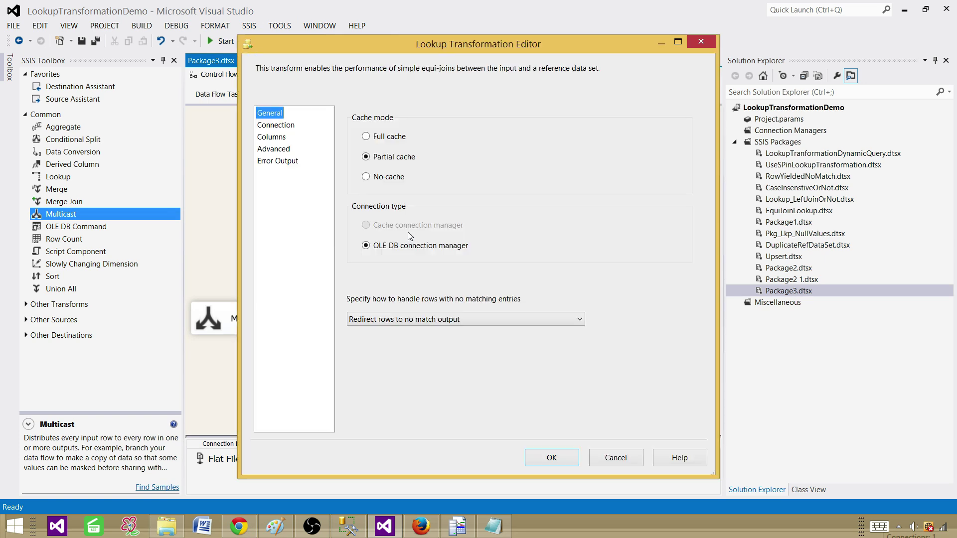
pyautogui.click(368, 178)
# - Open Customer.txt from InputFolder and review the first three data rows, which share one customer name
pyautogui.click(166, 526)
pyautogui.click(231, 203)
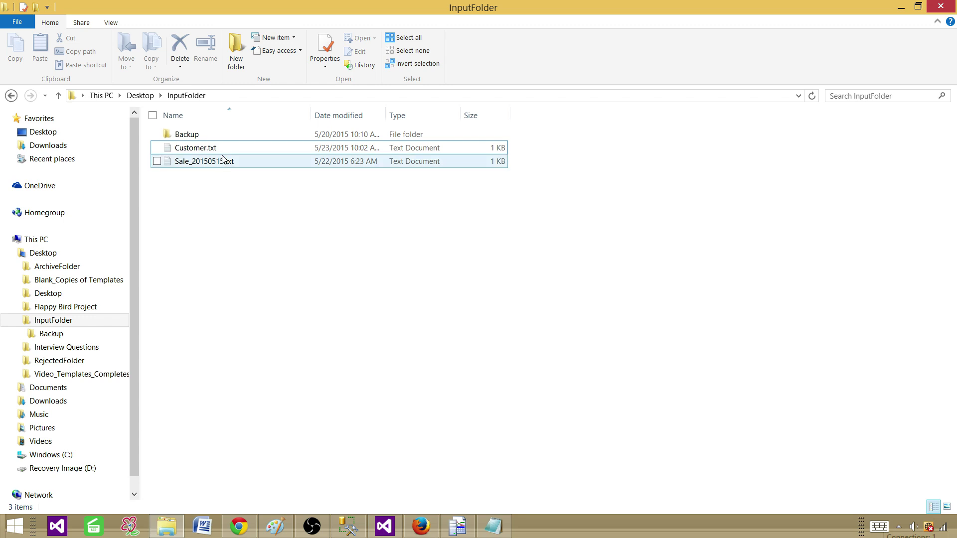
pyautogui.doubleClick(220, 148)
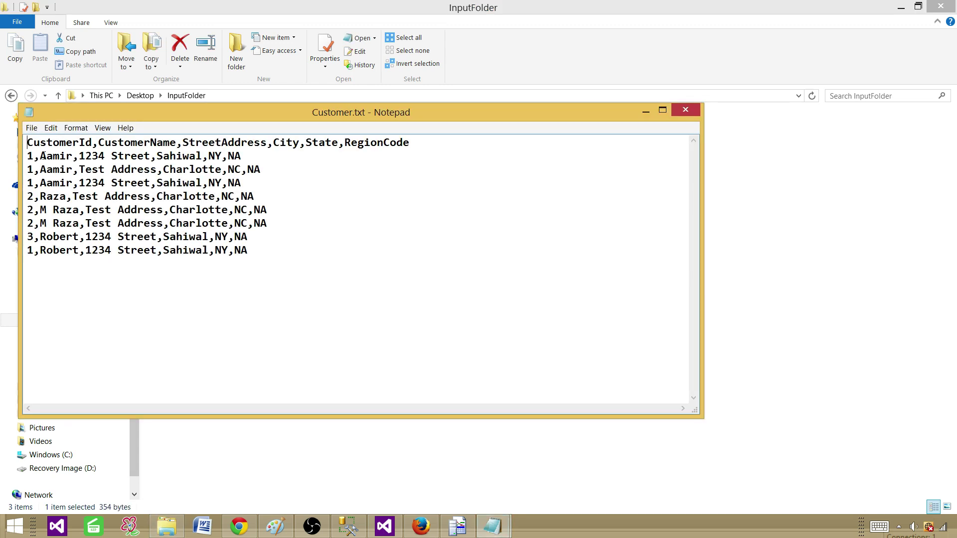
pyautogui.click(43, 156)
pyautogui.moveTo(243, 156); pyautogui.dragTo(28, 156)
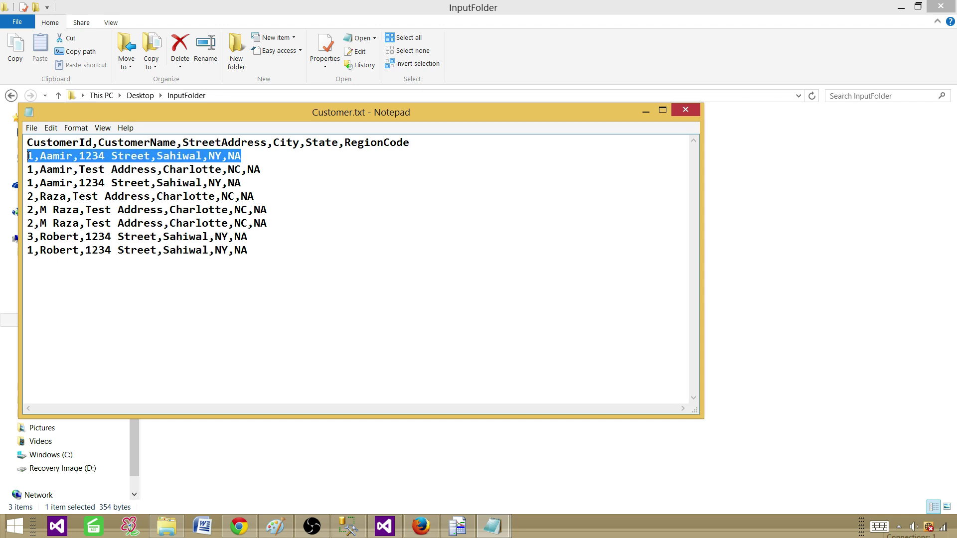
pyautogui.click(96, 168)
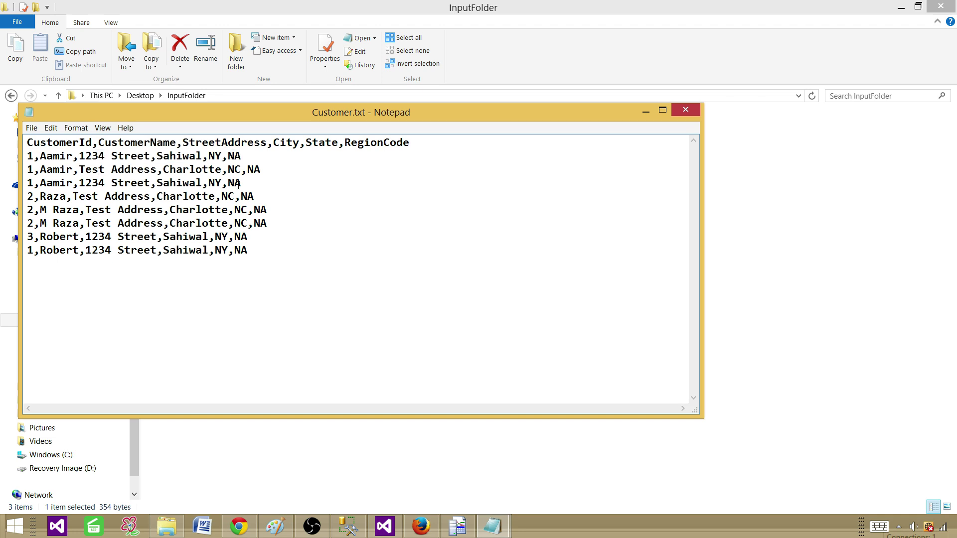
pyautogui.moveTo(238, 184); pyautogui.dragTo(26, 158)
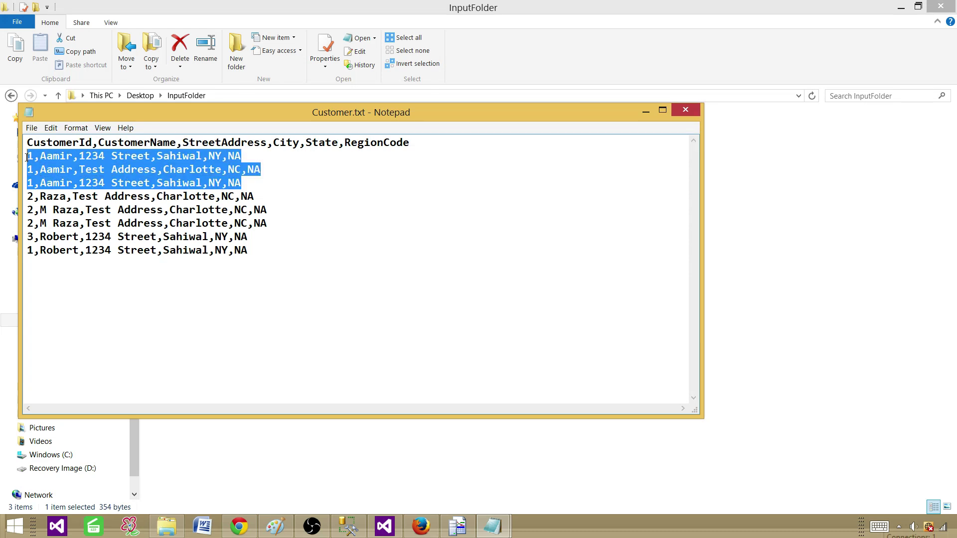
pyautogui.click(32, 156)
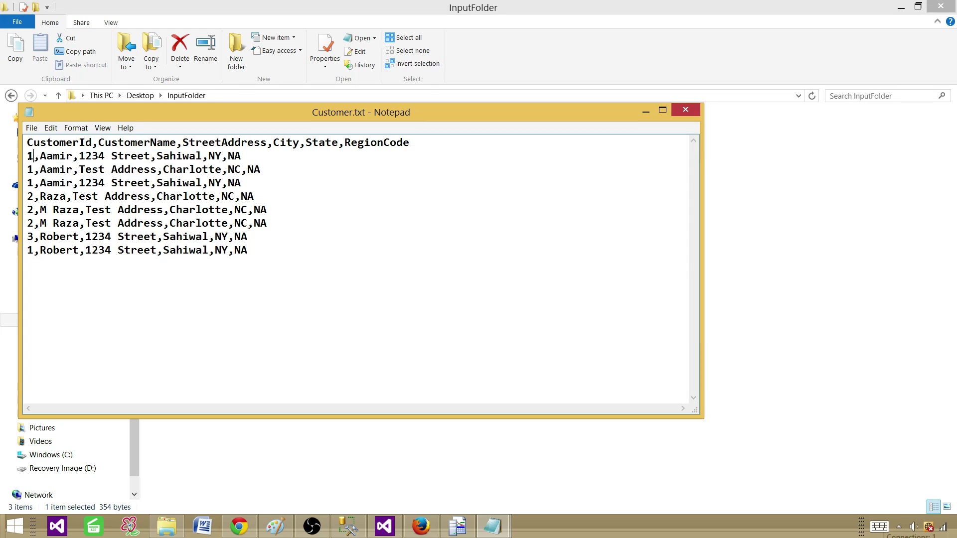
pyautogui.moveTo(29, 156); pyautogui.dragTo(234, 157)
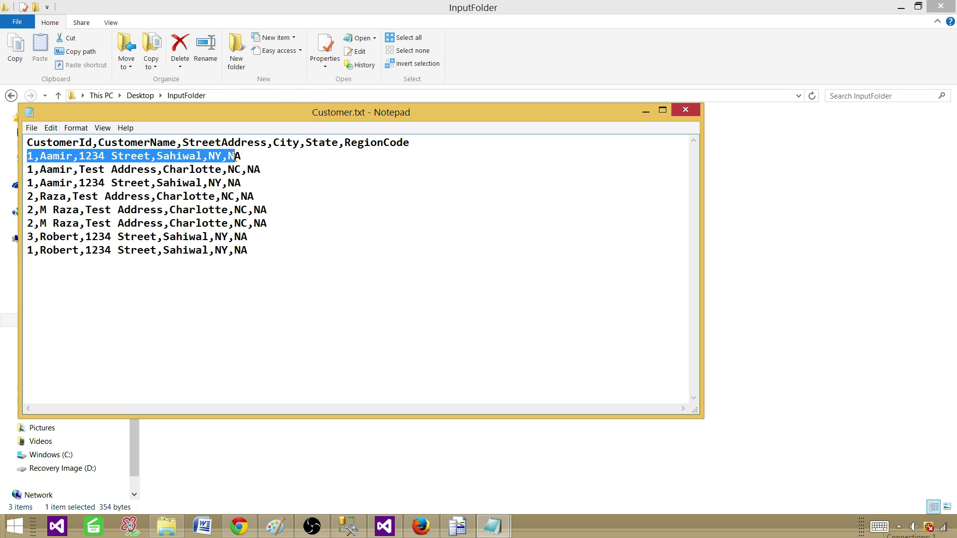
pyautogui.click(157, 157)
pyautogui.doubleClick(56, 156)
pyautogui.click(72, 157)
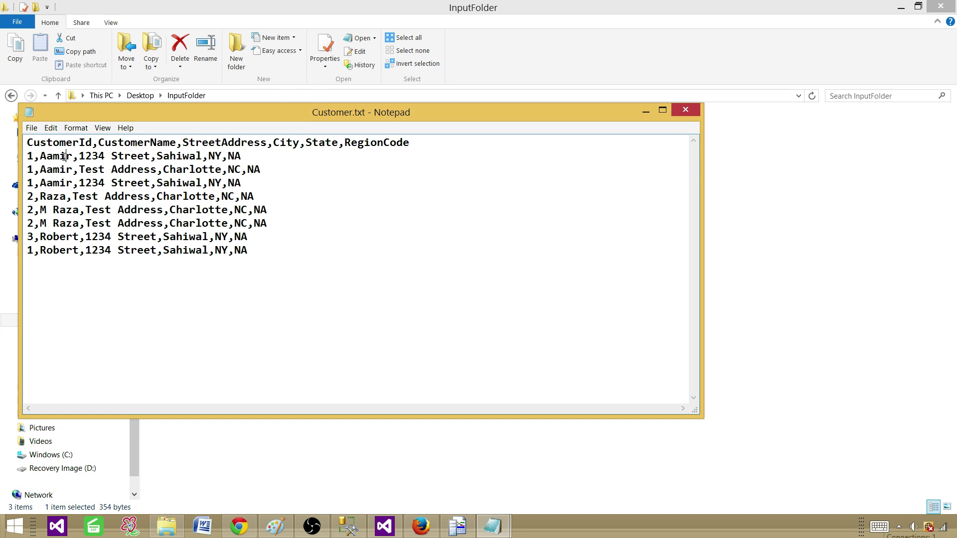
# - Replace the customer name in the row with CustomerId 3 with the name used in the first three rows, and save Customer.txt
pyautogui.moveTo(74, 158); pyautogui.dragTo(42, 156)
pyautogui.doubleClick(55, 169)
pyautogui.click(54, 170)
pyautogui.click(52, 210)
pyautogui.moveTo(78, 238); pyautogui.dragTo(41, 238)
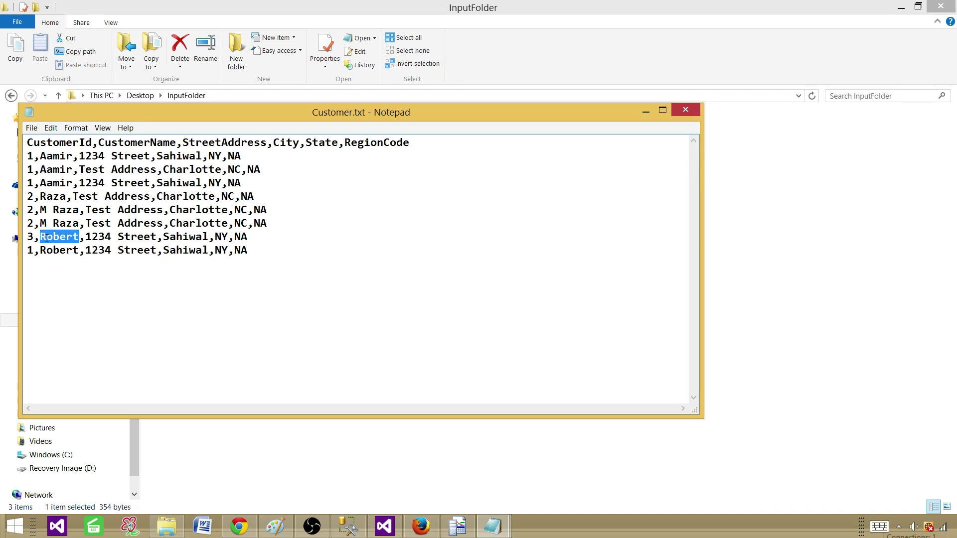
pyautogui.write('Aamir')
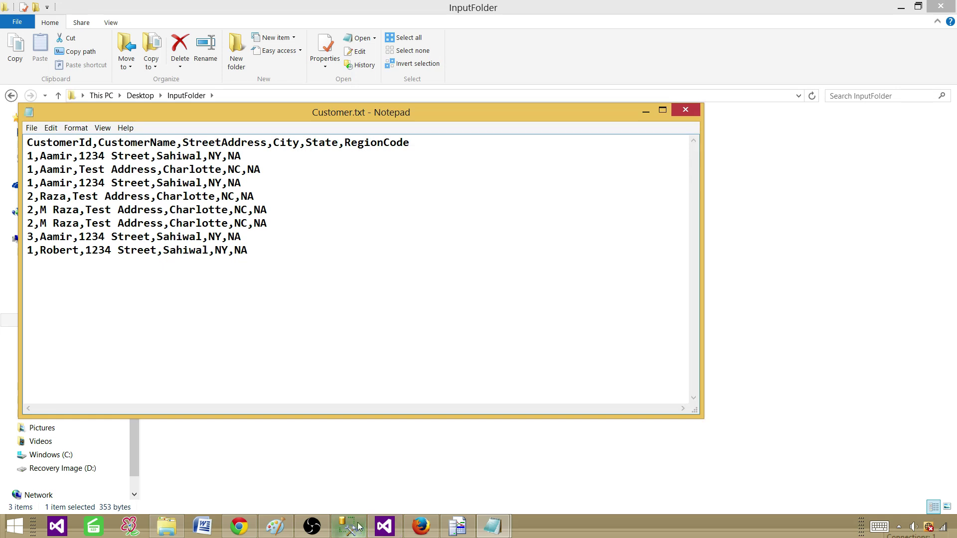
# - Switch back to Visual Studio, accept the Lookup's No cache setting, and run Package3.dtsx
pyautogui.click(385, 526)
pyautogui.click(552, 397)
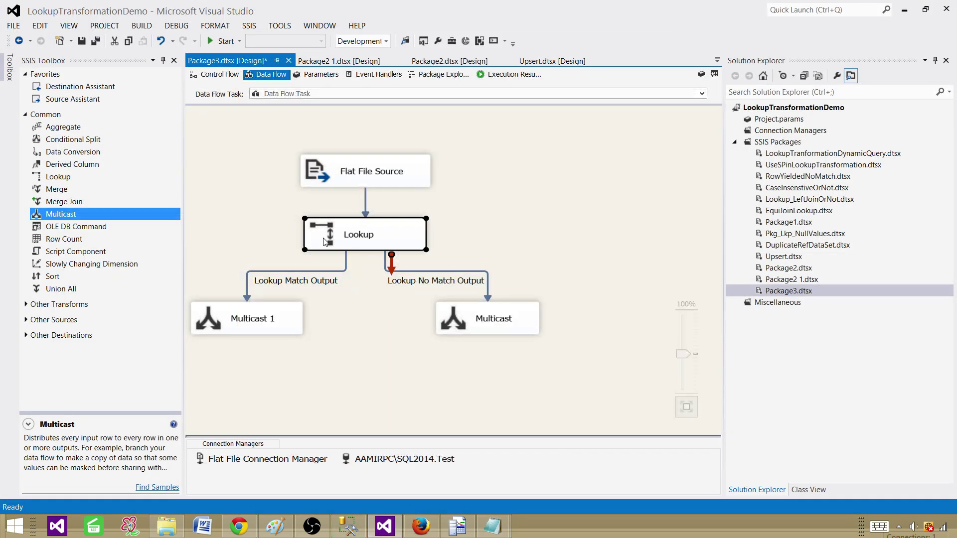
pyautogui.click(240, 156)
pyautogui.click(223, 42)
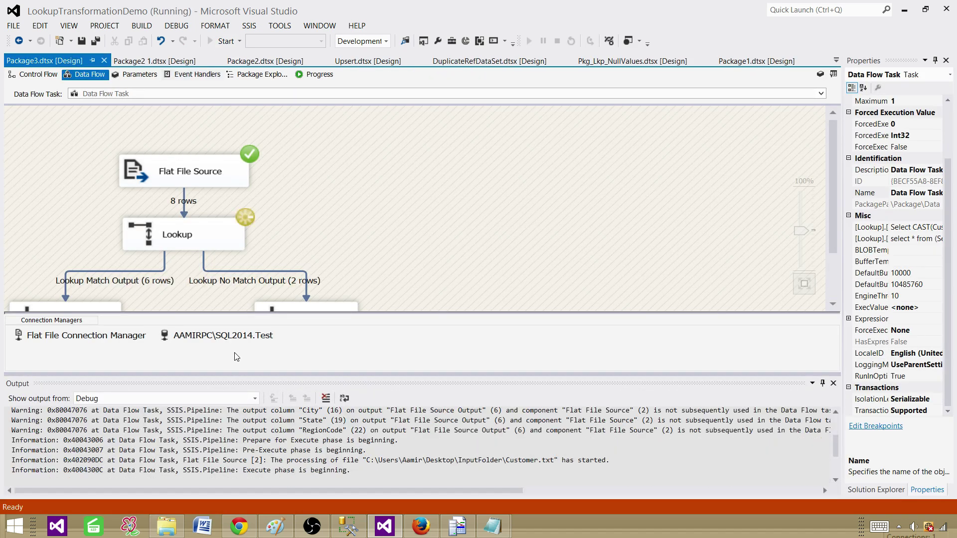
# - Examine the debug output of the No cache run for messages about the Lookup's database commands
pyautogui.click(358, 464)
pyautogui.scroll(5, 359, 463)
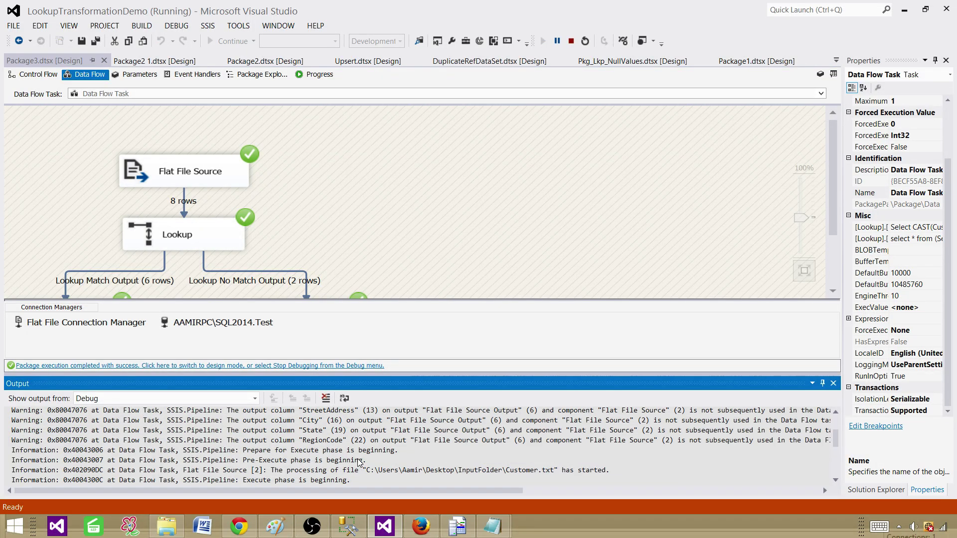
pyautogui.scroll(1, 359, 464)
pyautogui.scroll(-2, 360, 464)
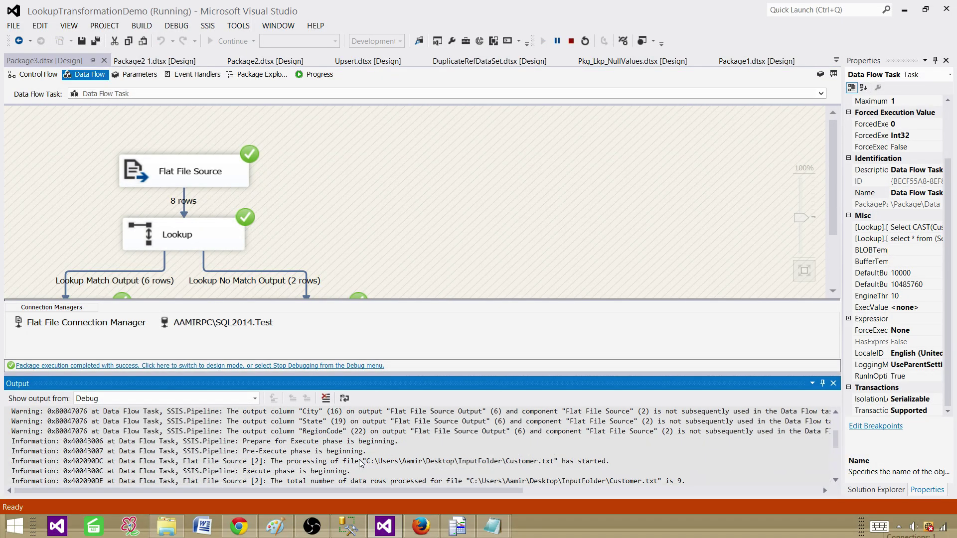
pyautogui.scroll(-1, 361, 462)
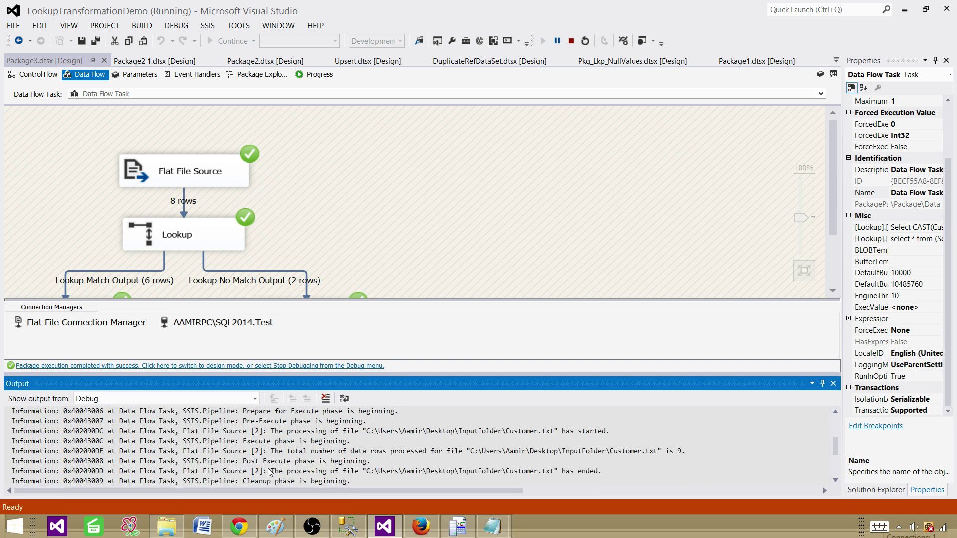
pyautogui.scroll(-3, 274, 469)
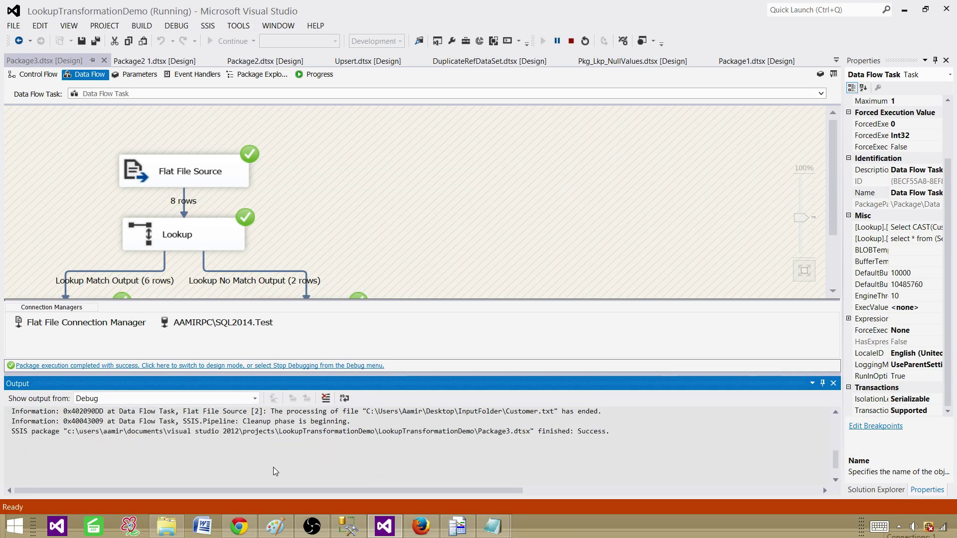
pyautogui.scroll(3, 273, 470)
pyautogui.scroll(1, 273, 471)
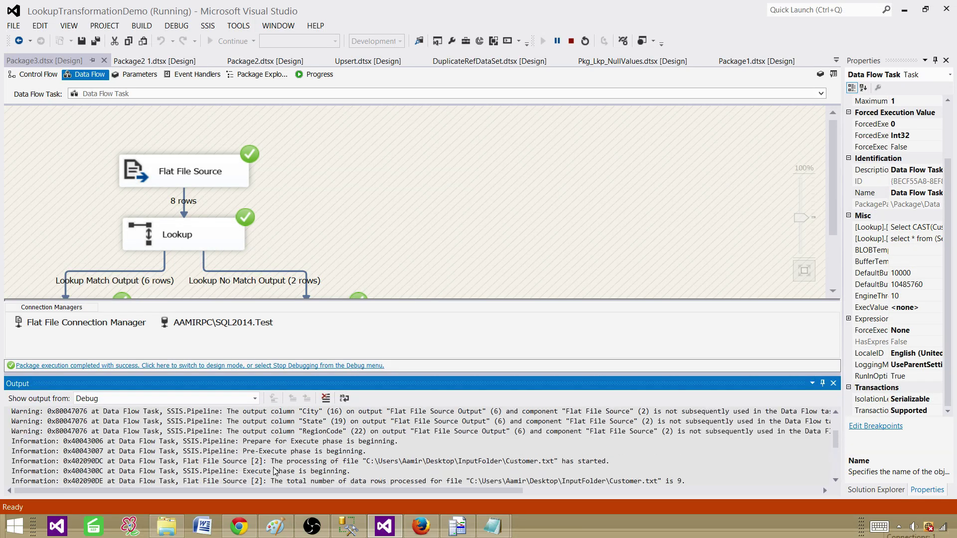
pyautogui.scroll(2, 273, 471)
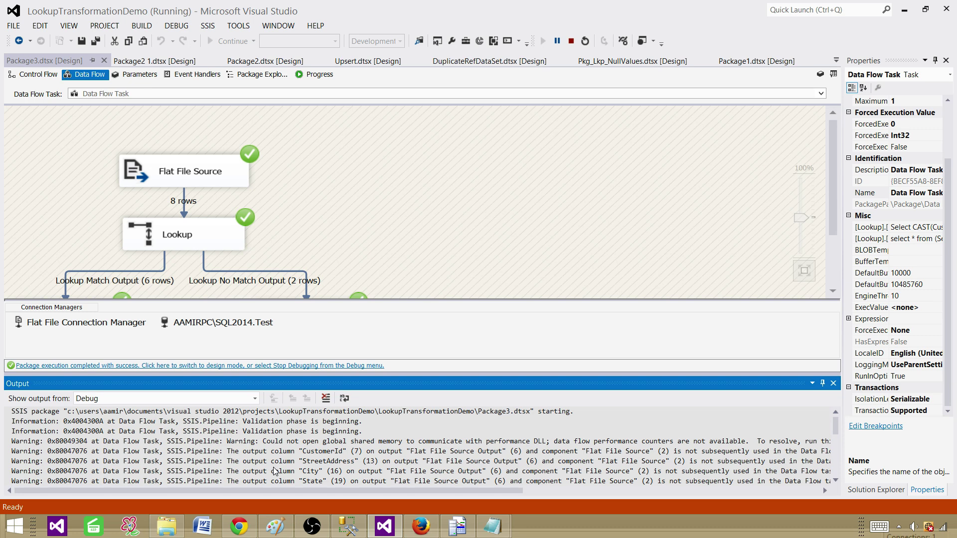
pyautogui.scroll(-2, 275, 471)
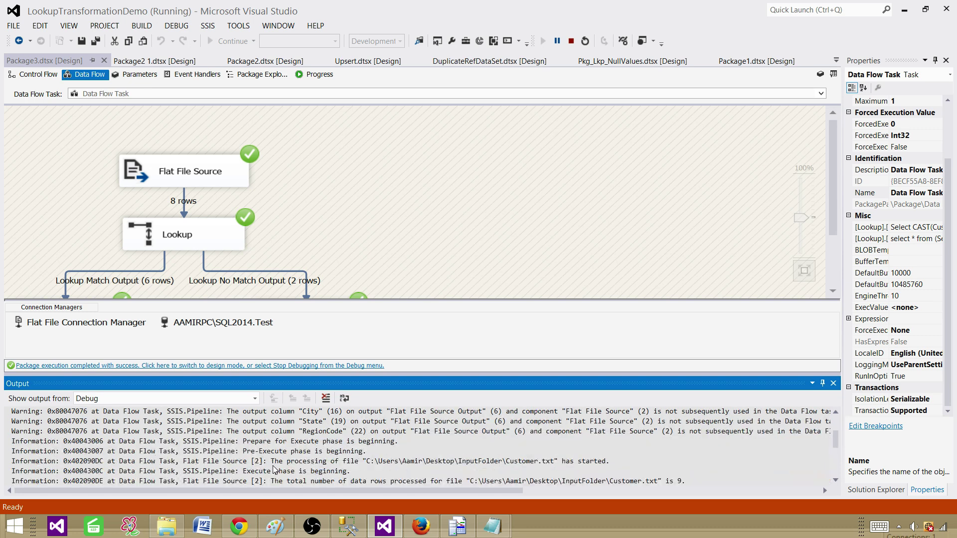
pyautogui.scroll(-2, 274, 470)
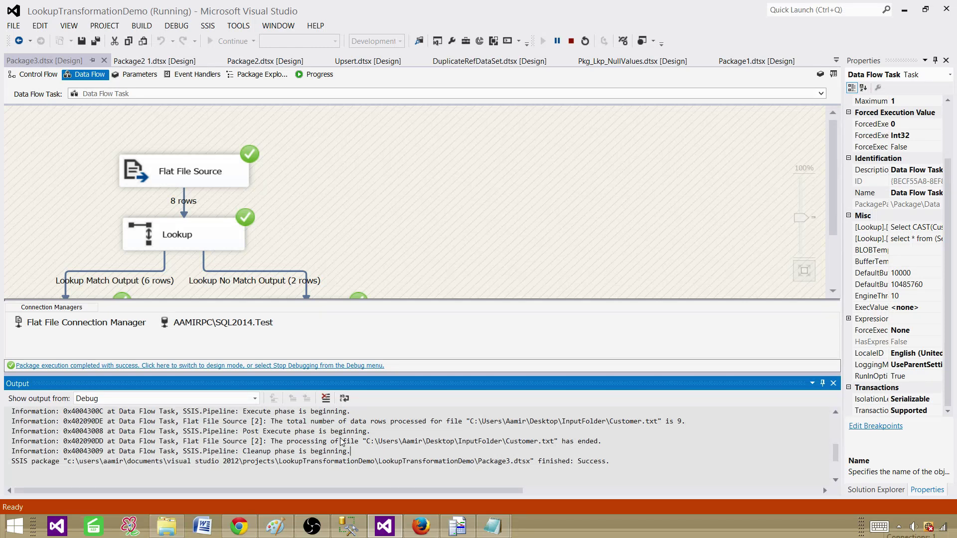
# - In SQL Server Profiler, examine the sp_prepare call and the customer names passed by the sp_executesql calls of the new run
pyautogui.click(457, 526)
pyautogui.click(111, 222)
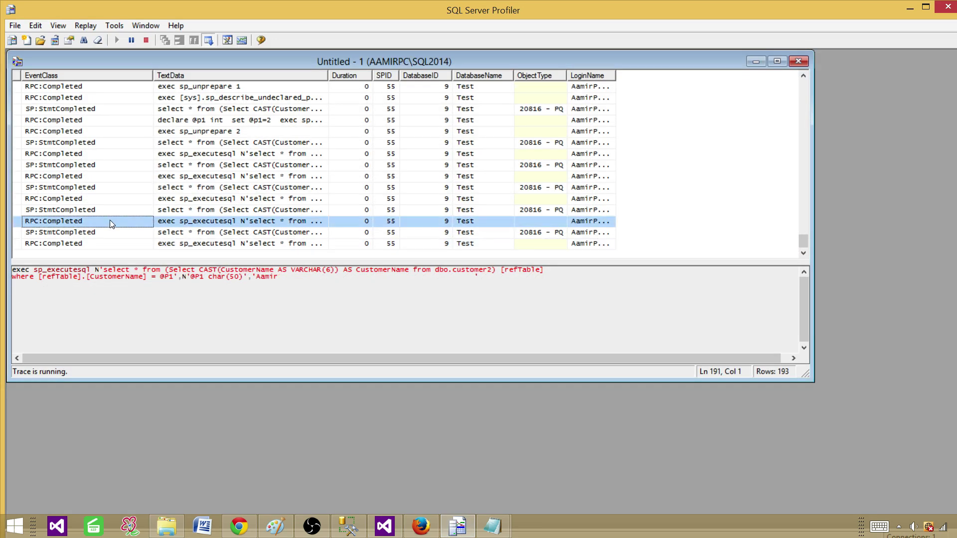
pyautogui.click(92, 244)
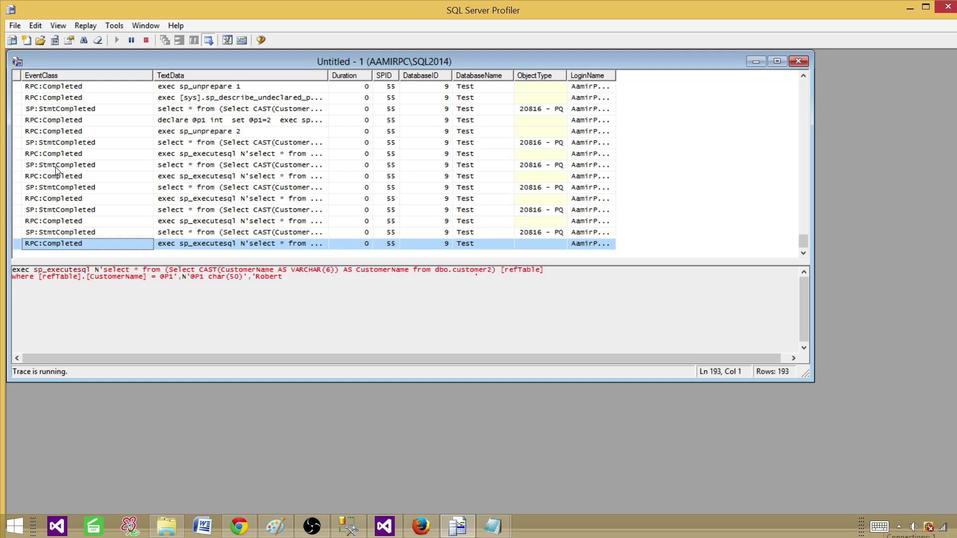
pyautogui.click(67, 122)
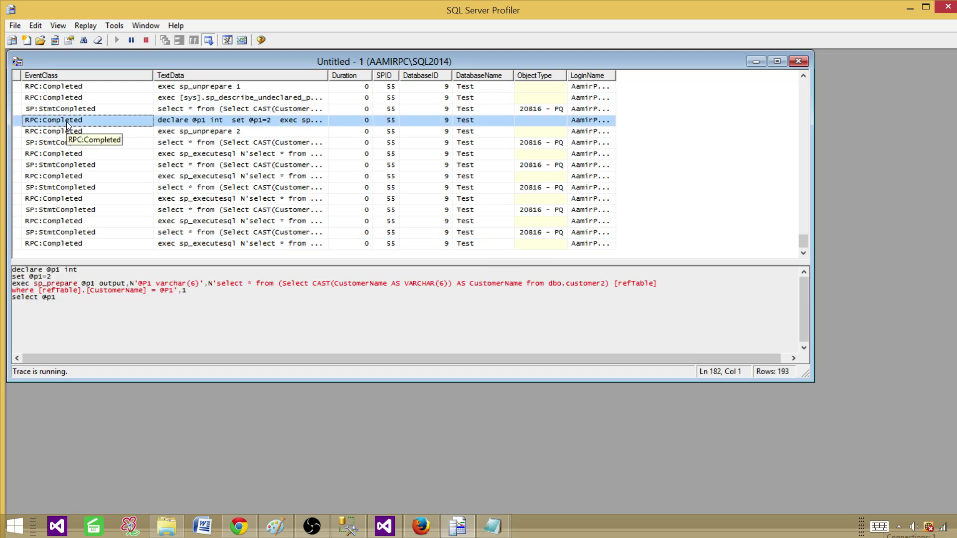
pyautogui.click(69, 132)
pyautogui.press('Down')
pyautogui.press('Down')
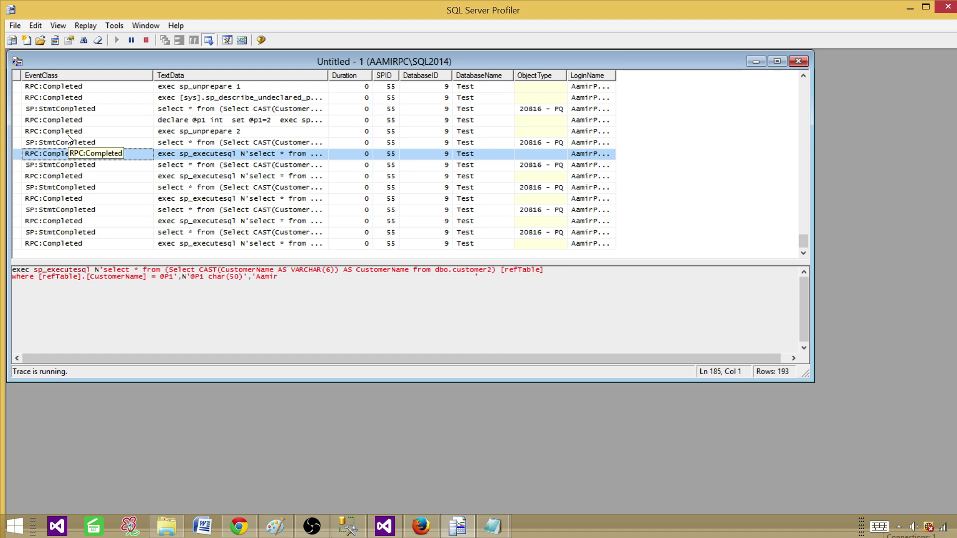
# - Compare the first sp_executesql call with the parameterized select statement and the sp_executesql call that follow it
pyautogui.moveTo(297, 277); pyautogui.dragTo(12, 270)
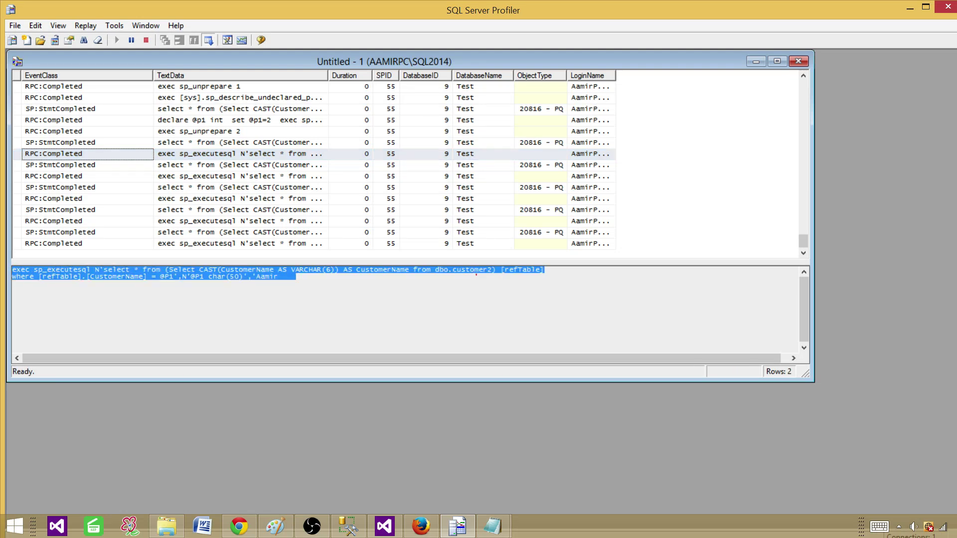
pyautogui.click(60, 166)
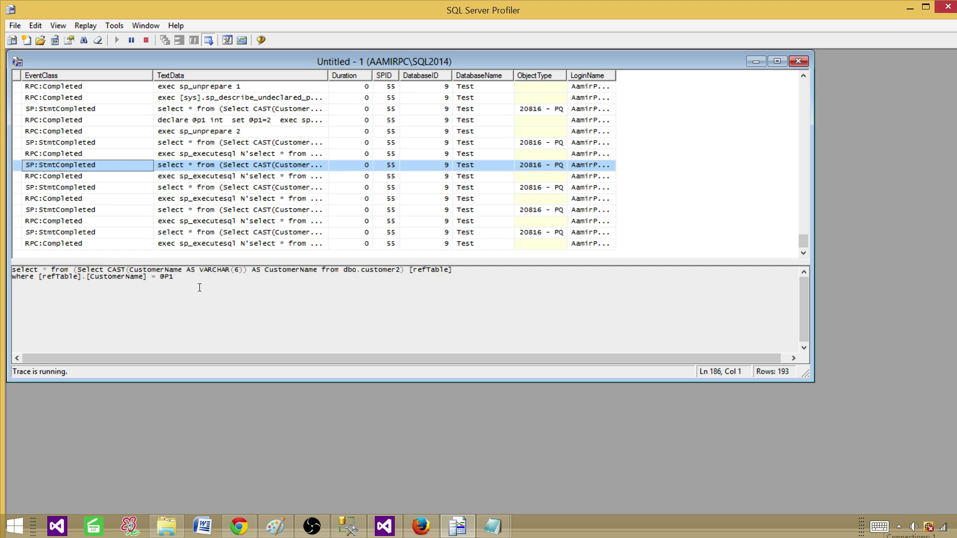
pyautogui.moveTo(199, 287); pyautogui.dragTo(11, 270)
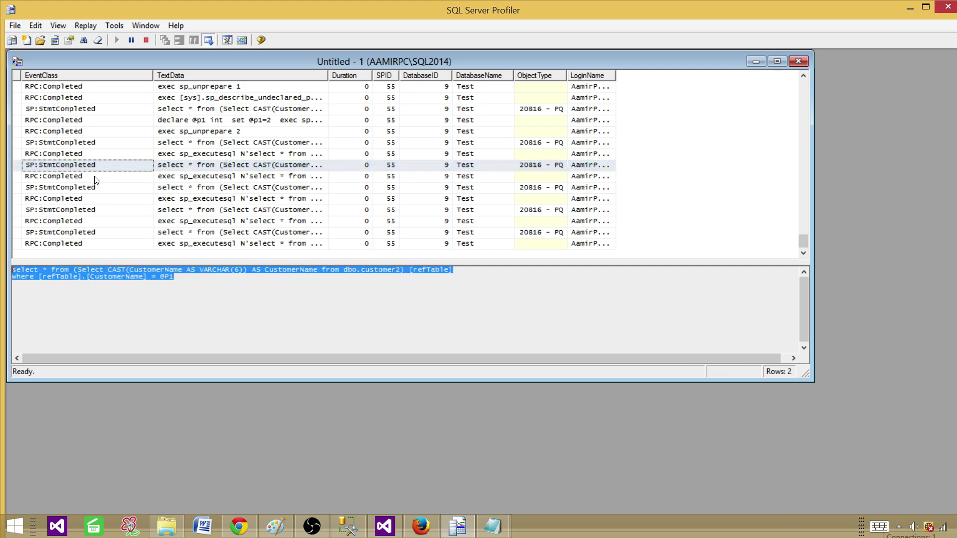
pyautogui.click(163, 277)
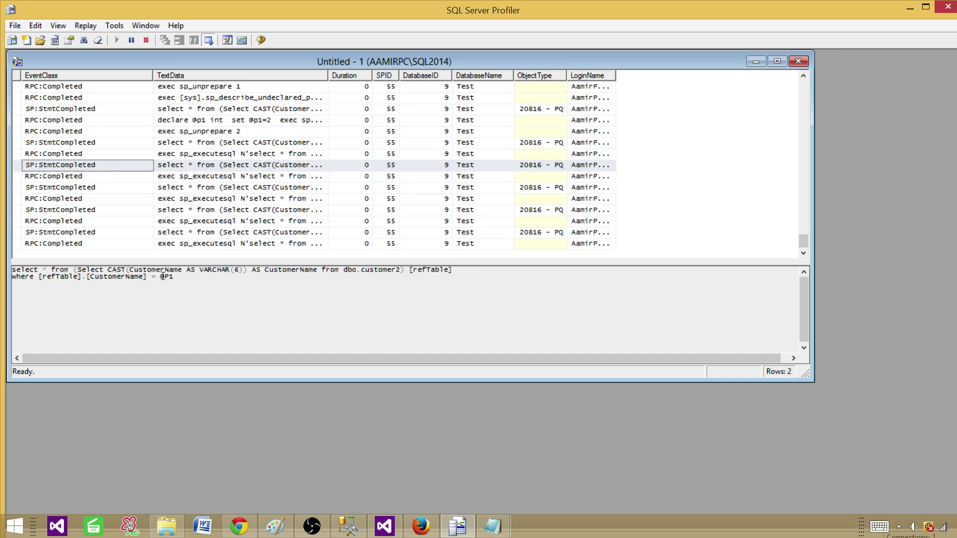
pyautogui.click(92, 177)
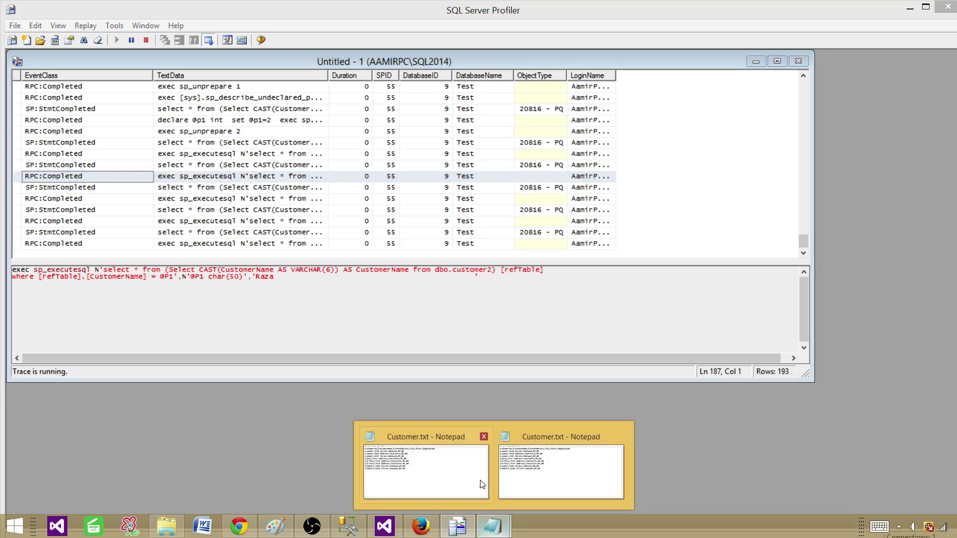
# - Bring up Customer.txt in Notepad and go through its customer names row by row to compare them with the traced queries
pyautogui.click(464, 474)
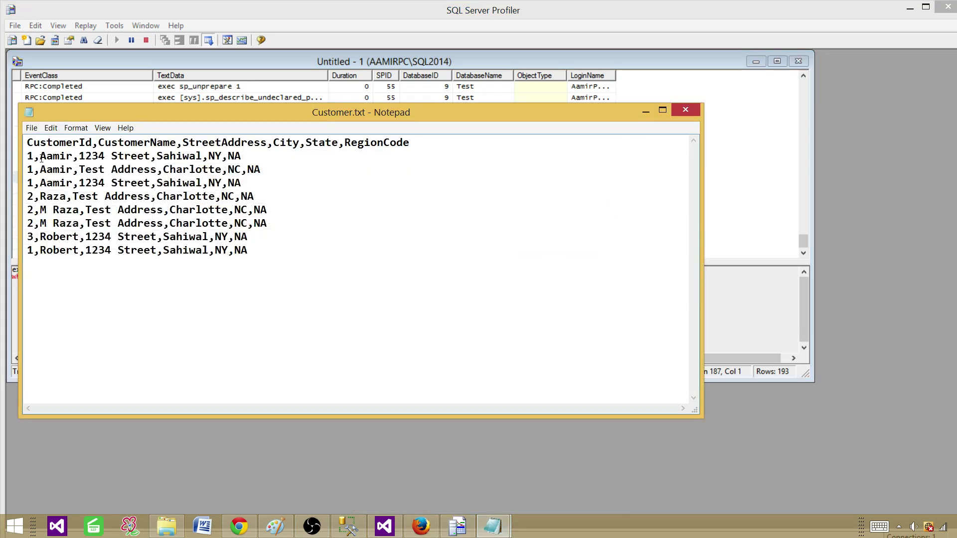
pyautogui.moveTo(40, 156); pyautogui.dragTo(73, 156)
pyautogui.click(53, 159)
pyautogui.moveTo(41, 169); pyautogui.dragTo(67, 183)
pyautogui.click(47, 182)
pyautogui.click(61, 196)
pyautogui.click(39, 210)
pyautogui.moveTo(40, 210); pyautogui.dragTo(78, 210)
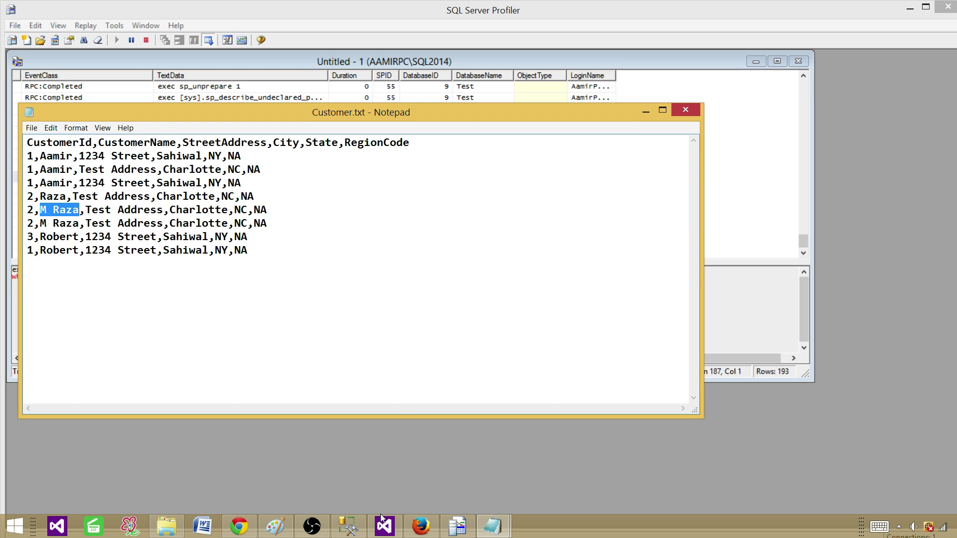
# - In SQL Server Profiler, examine the later parameterized select statements and the customer names passed by their sp_executesql calls
pyautogui.moveTo(381, 530)
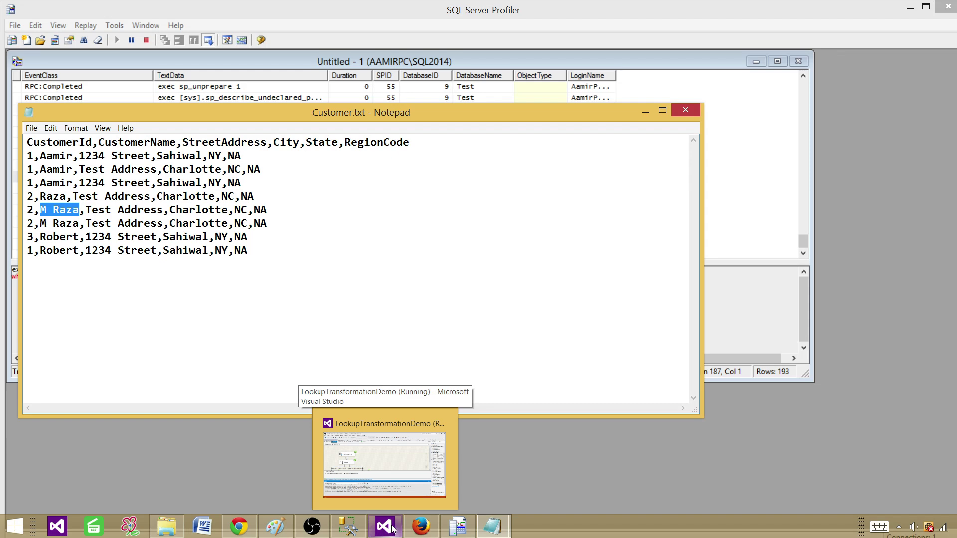
pyautogui.click(457, 527)
pyautogui.click(92, 190)
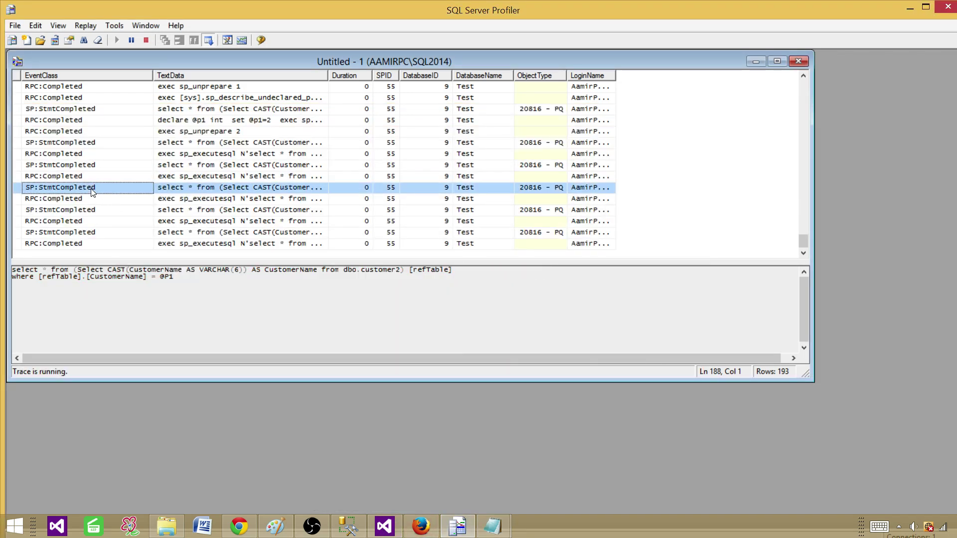
pyautogui.click(86, 202)
pyautogui.moveTo(296, 278); pyautogui.dragTo(12, 270)
pyautogui.click(67, 212)
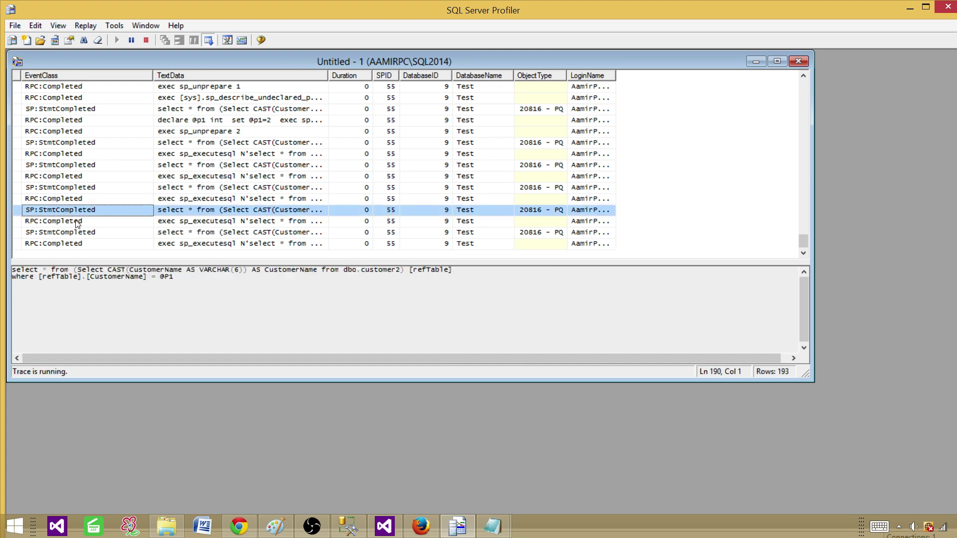
pyautogui.click(78, 224)
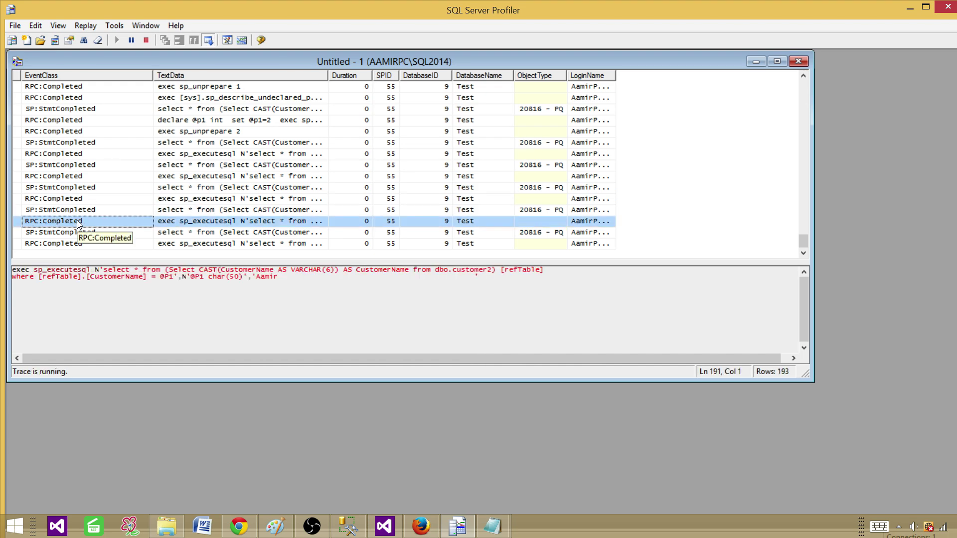
pyautogui.moveTo(292, 278); pyautogui.dragTo(9, 265)
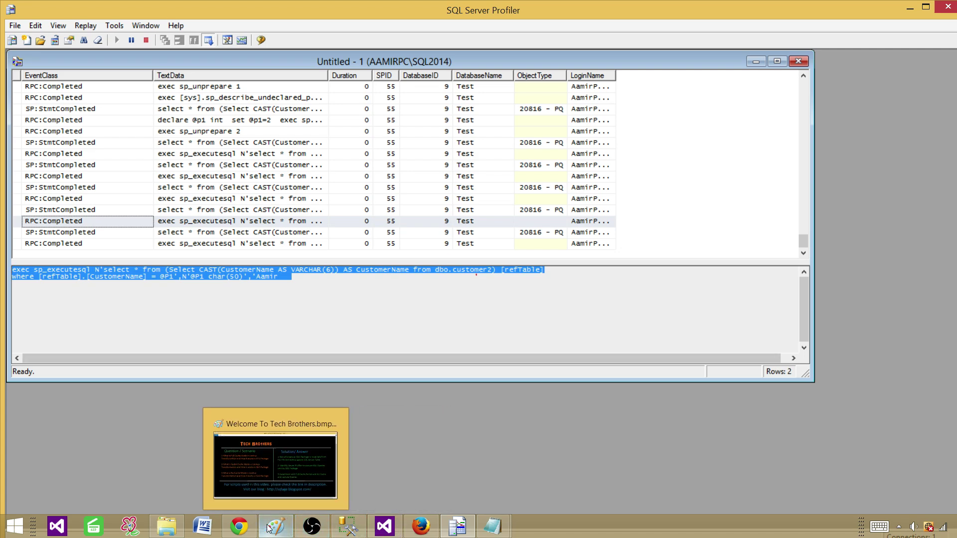
# - Bring up Customer.txt in Notepad and compare the repeated customer names in the rows with CustomerId 1, 2 and 3
pyautogui.moveTo(492, 527)
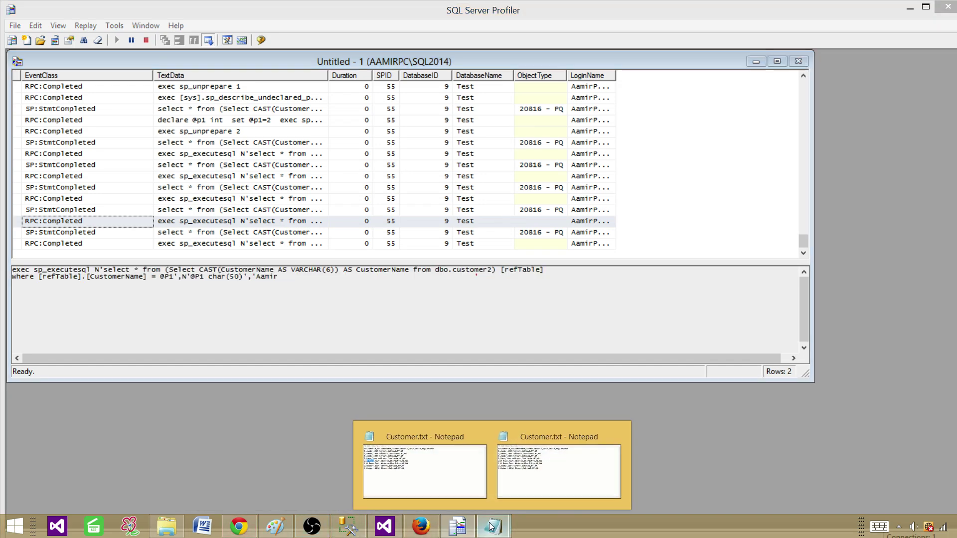
pyautogui.click(419, 471)
pyautogui.click(48, 214)
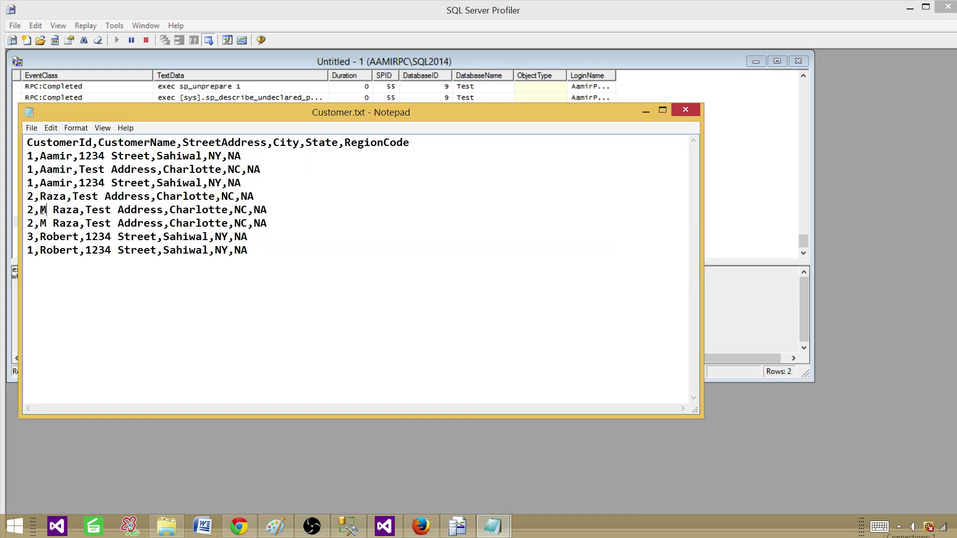
pyautogui.moveTo(40, 210); pyautogui.dragTo(79, 210)
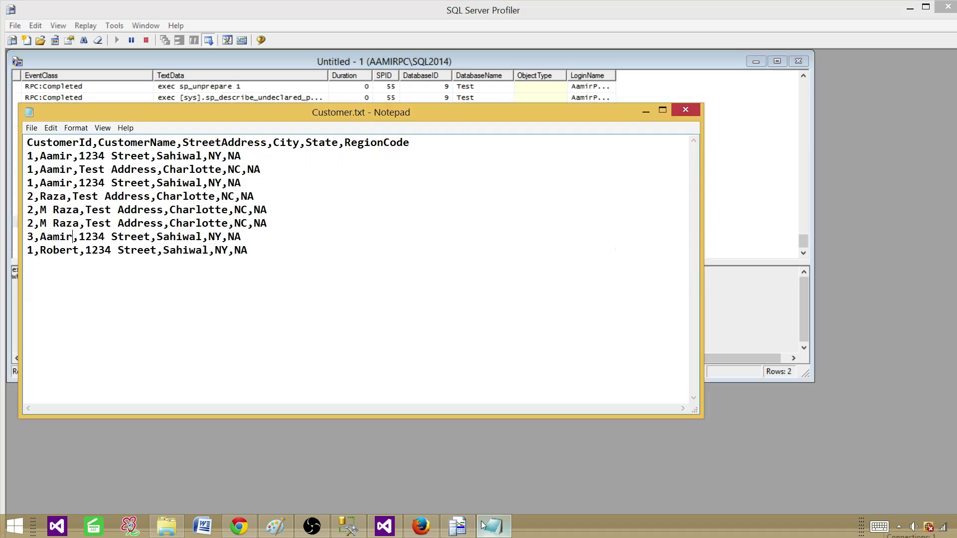
pyautogui.moveTo(40, 236)
pyautogui.mouseDown()
pyautogui.moveTo(65, 237)
pyautogui.moveTo(44, 222)
pyautogui.moveTo(81, 223)
pyautogui.moveTo(73, 237)
pyautogui.moveTo(41, 237)
pyautogui.mouseUp()
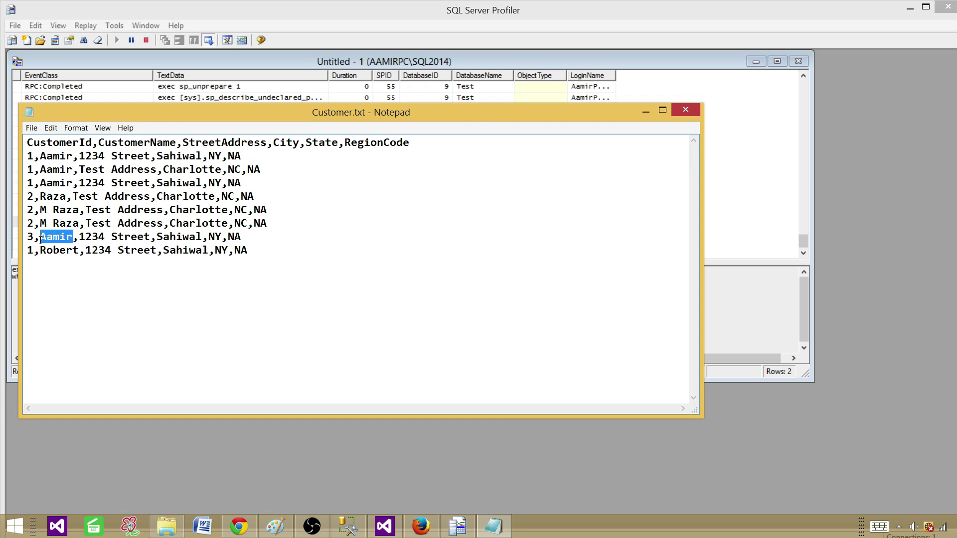
pyautogui.click(46, 183)
pyautogui.moveTo(242, 183); pyautogui.dragTo(32, 158)
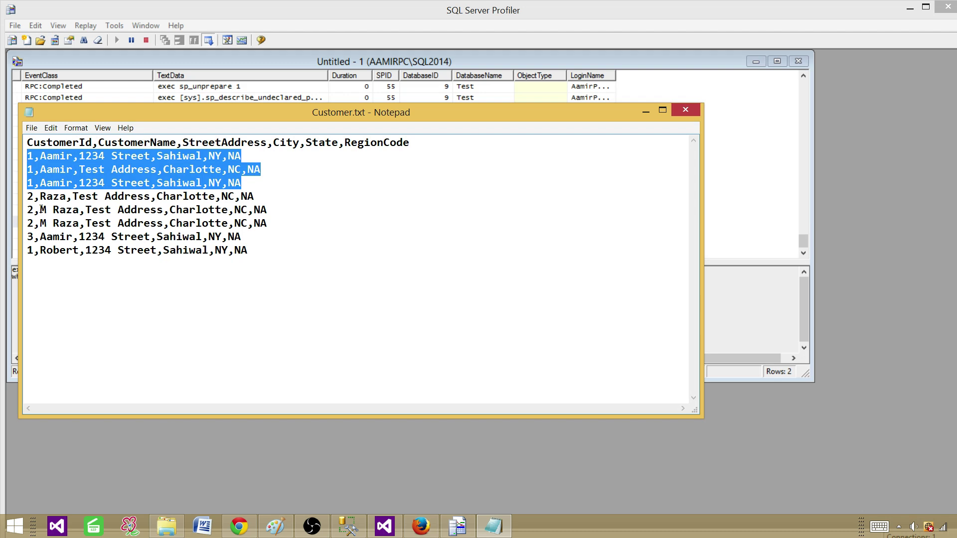
pyautogui.moveTo(41, 210); pyautogui.dragTo(82, 209)
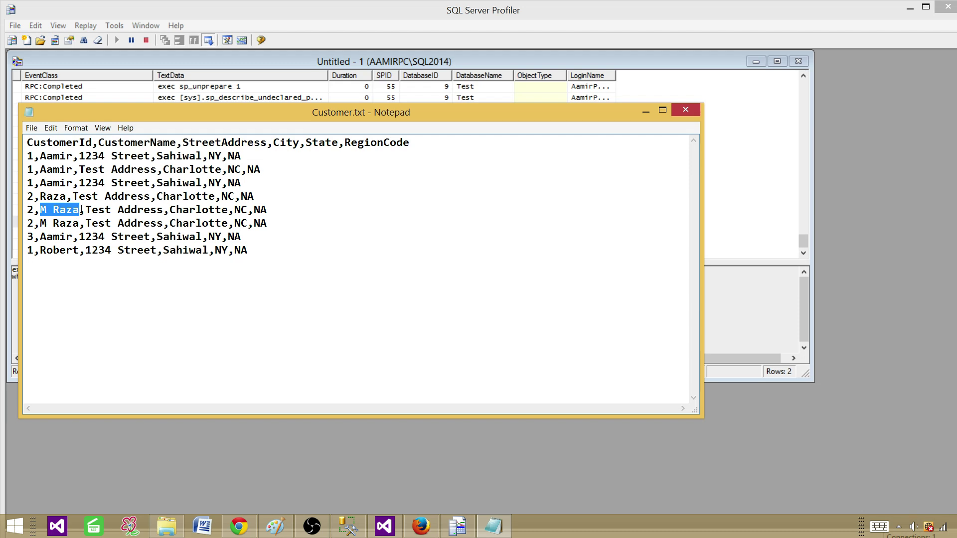
pyautogui.click(62, 237)
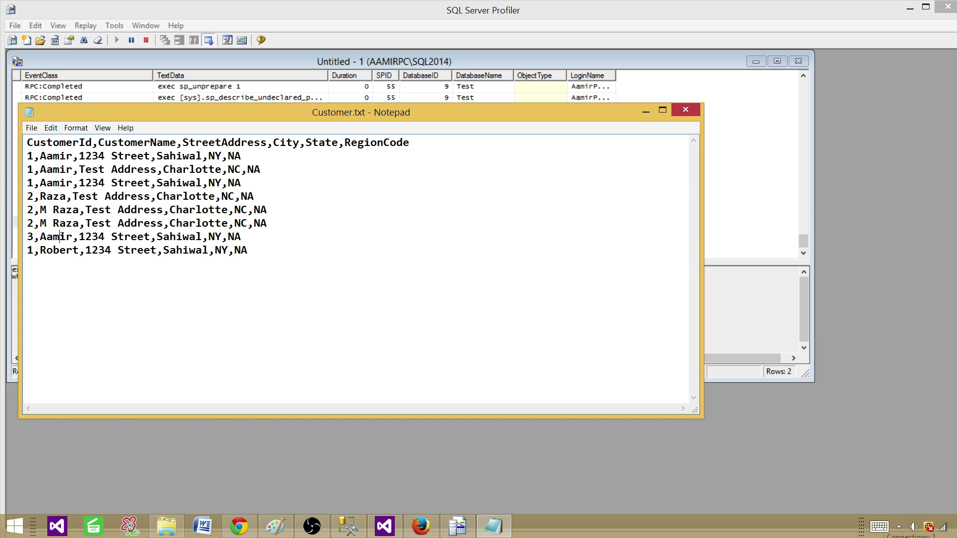
pyautogui.moveTo(39, 236); pyautogui.dragTo(70, 236)
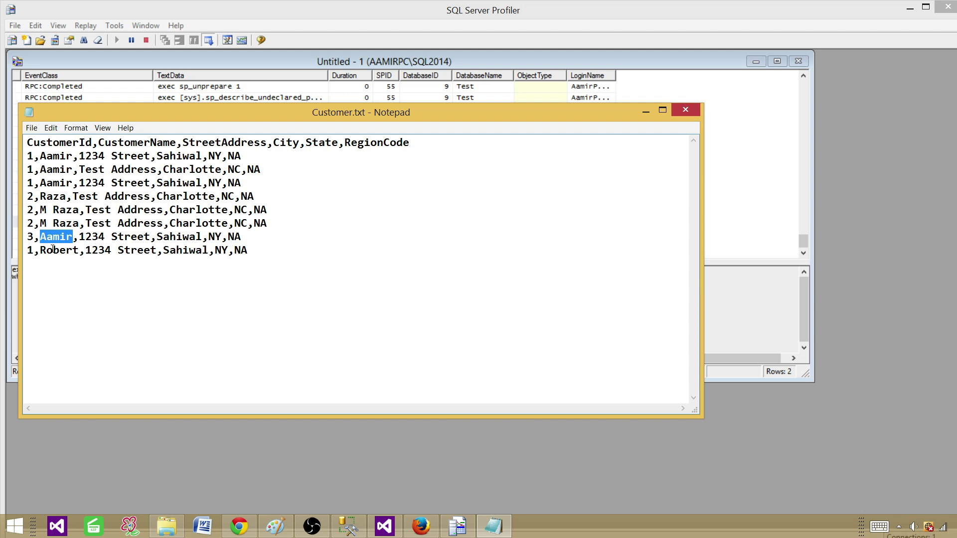
# - In SQL Server Profiler, examine the last sp_executesql call and the customer name it passes
pyautogui.click(466, 528)
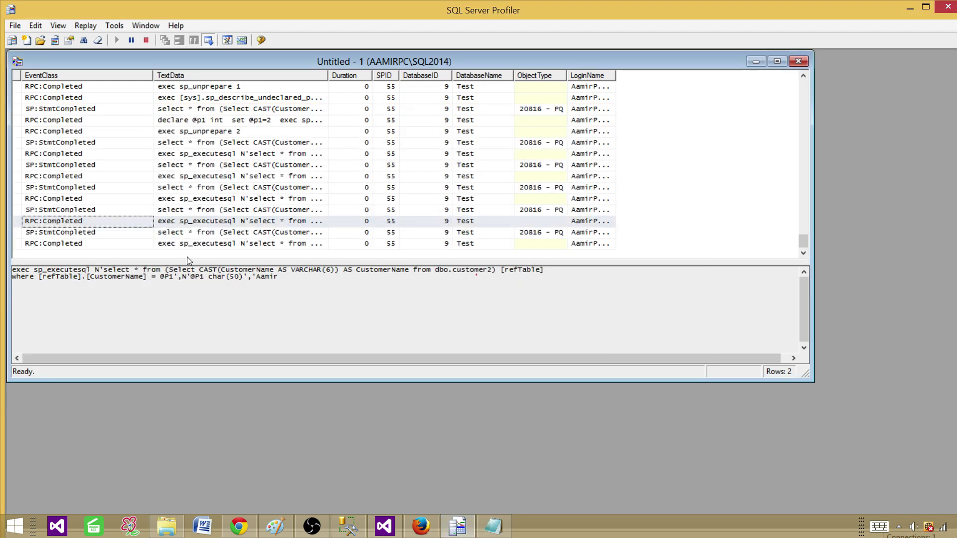
pyautogui.click(85, 244)
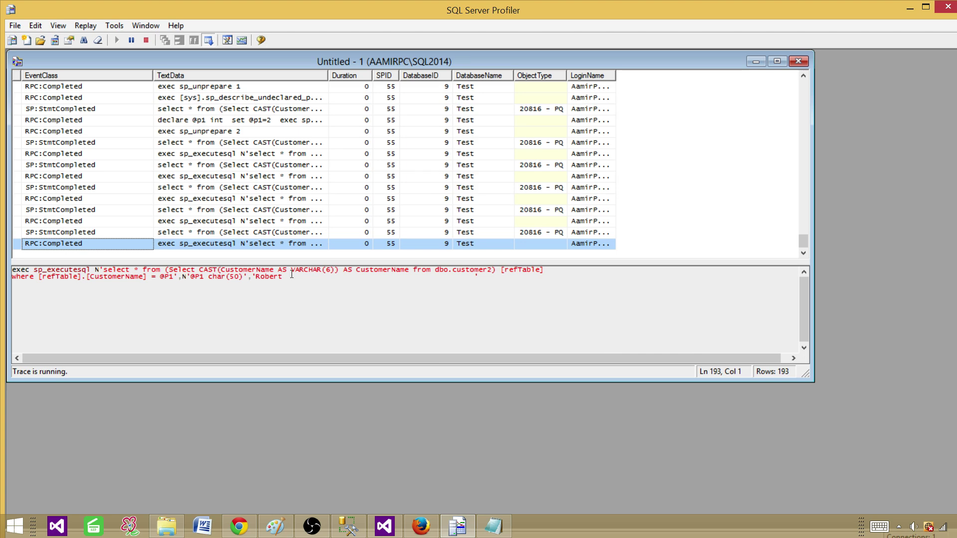
pyautogui.moveTo(303, 277); pyautogui.dragTo(11, 270)
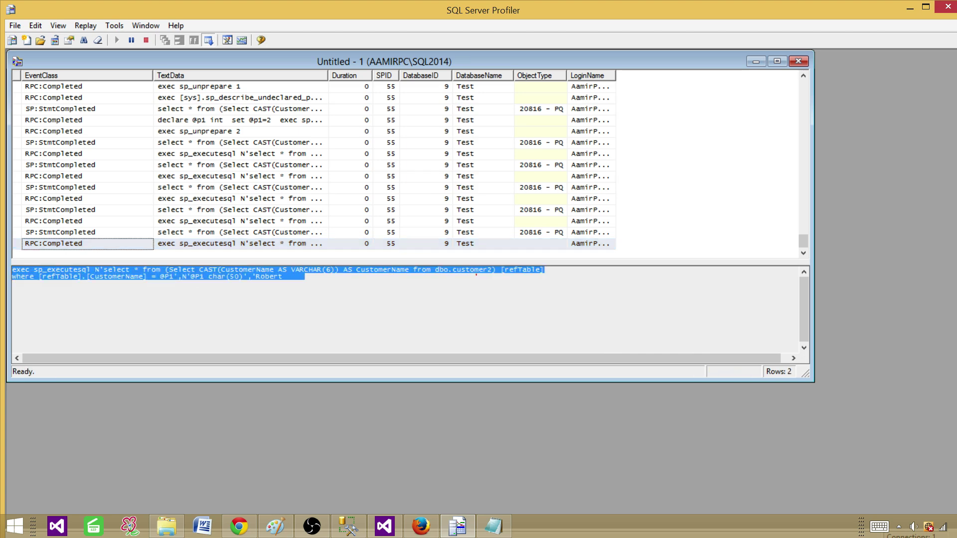
pyautogui.click(195, 278)
pyautogui.moveTo(288, 278); pyautogui.dragTo(11, 268)
# - In Customer.txt in Notepad, duplicate the CustomerId 3 row as a new line at the end of the file
pyautogui.click(494, 526)
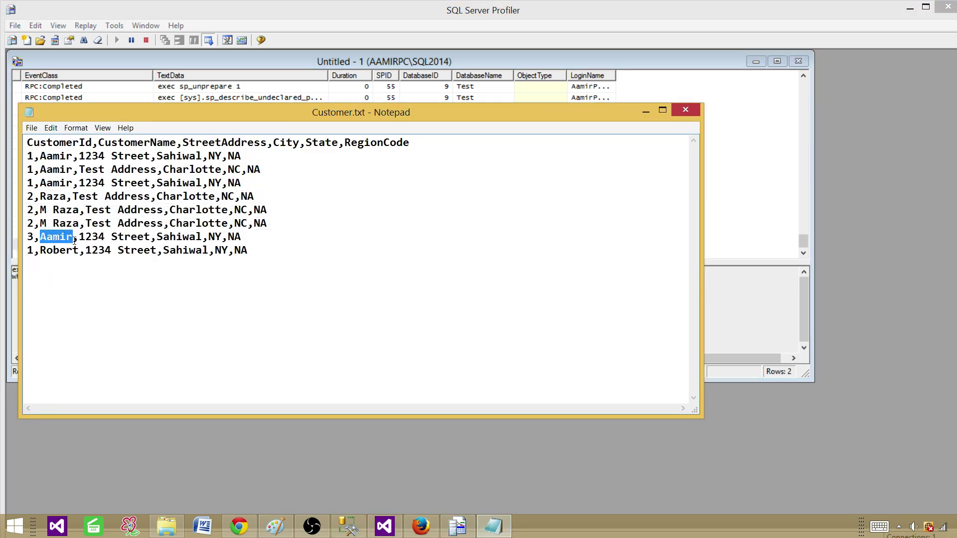
pyautogui.click(58, 241)
pyautogui.doubleClick(54, 237)
pyautogui.click(53, 237)
pyautogui.moveTo(74, 237); pyautogui.dragTo(42, 238)
pyautogui.click(91, 236)
pyautogui.moveTo(249, 237); pyautogui.dragTo(20, 235)
pyautogui.rightClick(61, 237)
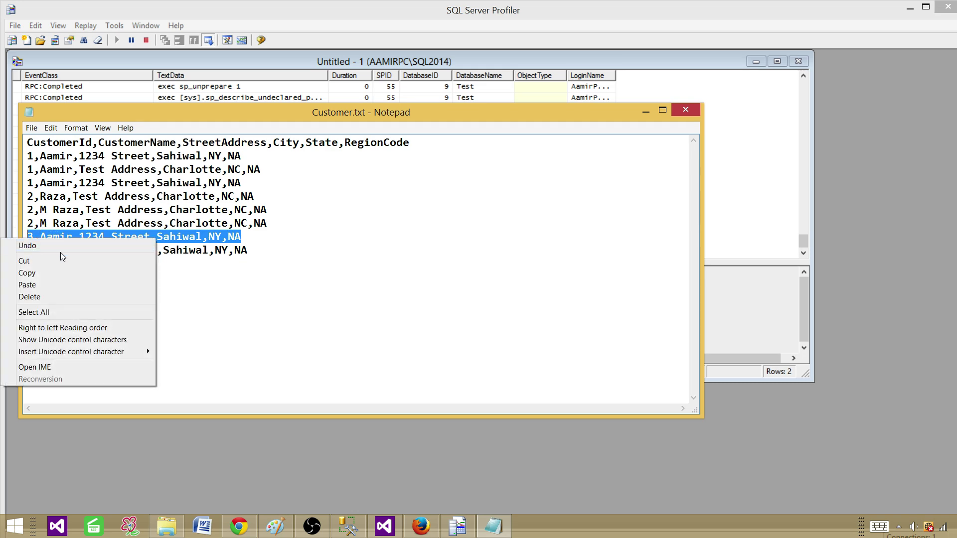
pyautogui.click(56, 272)
pyautogui.click(250, 250)
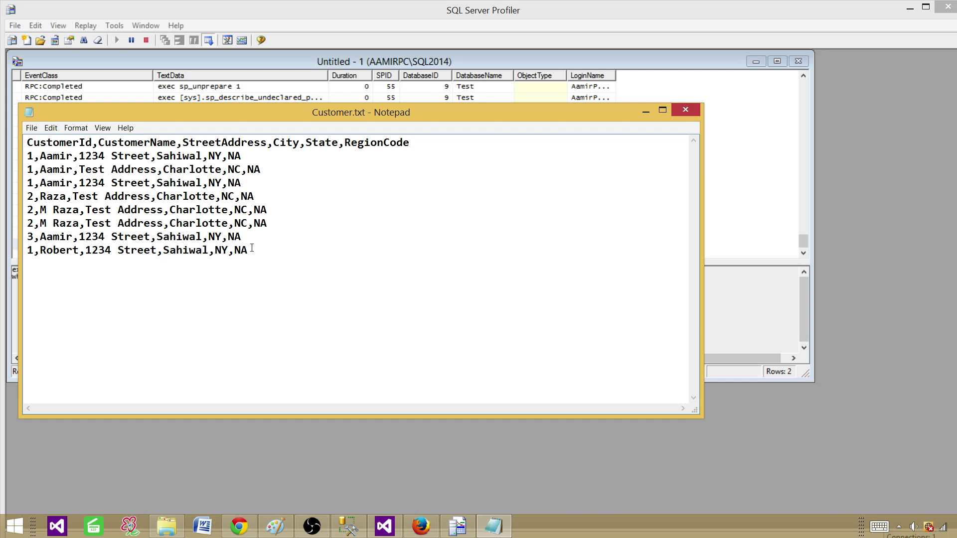
pyautogui.hotkey('ctrl', 'v')
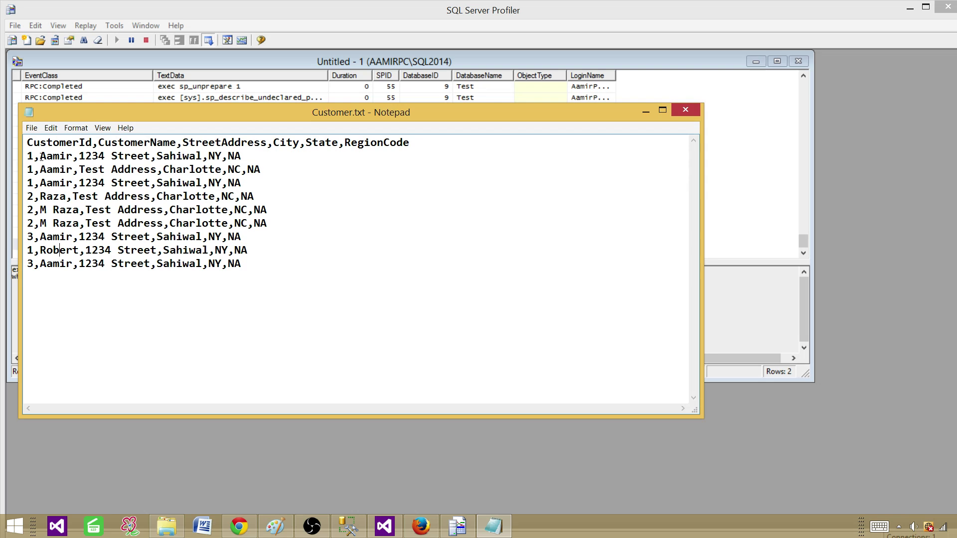
# - Examine the first three data rows of Customer.txt, which share one customer name, as consecutive lookup inputs
pyautogui.moveTo(40, 156); pyautogui.dragTo(73, 156)
pyautogui.click(100, 159)
pyautogui.click(243, 156)
pyautogui.moveTo(27, 155); pyautogui.dragTo(92, 182)
pyautogui.click(74, 161)
pyautogui.doubleClick(57, 156)
pyautogui.click(60, 156)
pyautogui.moveTo(72, 155); pyautogui.dragTo(43, 156)
pyautogui.moveTo(241, 183); pyautogui.dragTo(21, 167)
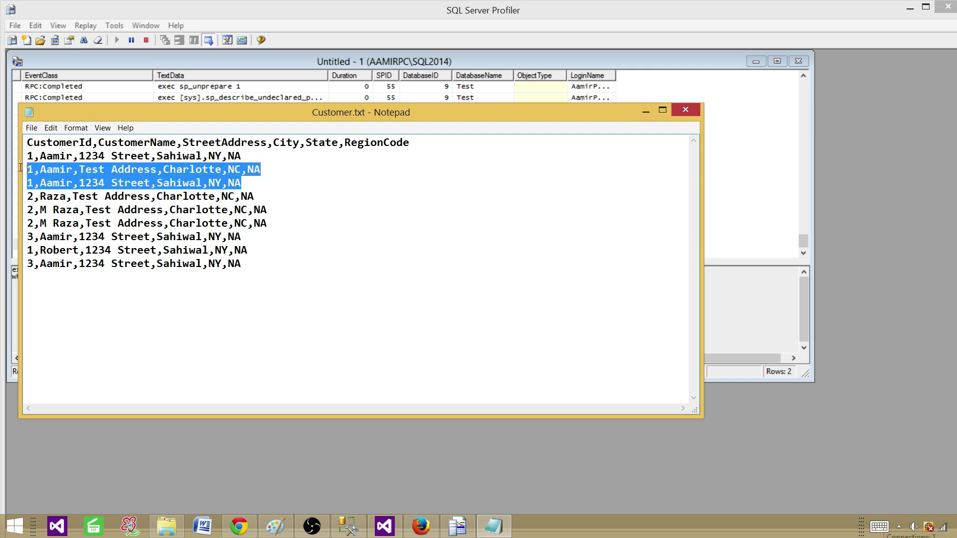
# - Go through the customer names from the fourth data row to the last, noting where the name changes or repeats
pyautogui.click(53, 196)
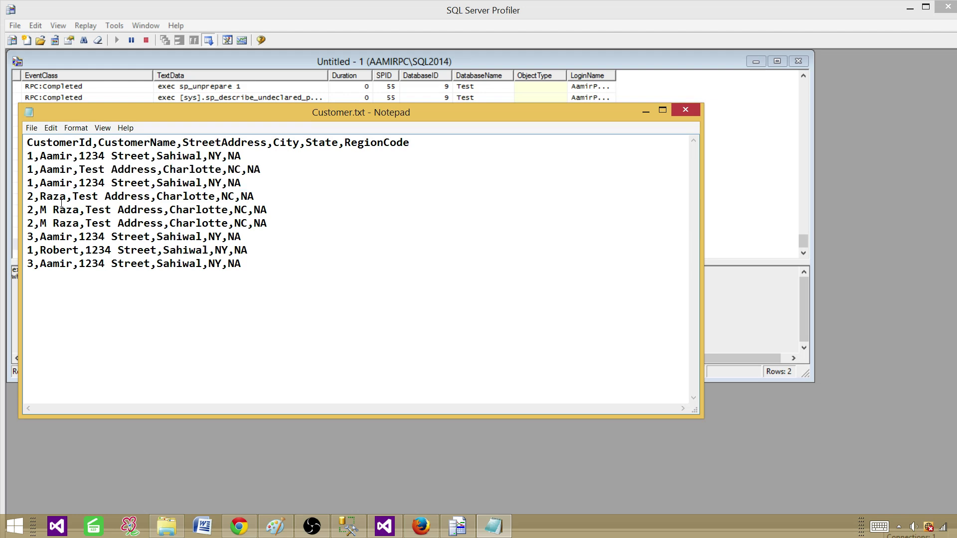
pyautogui.doubleClick(55, 198)
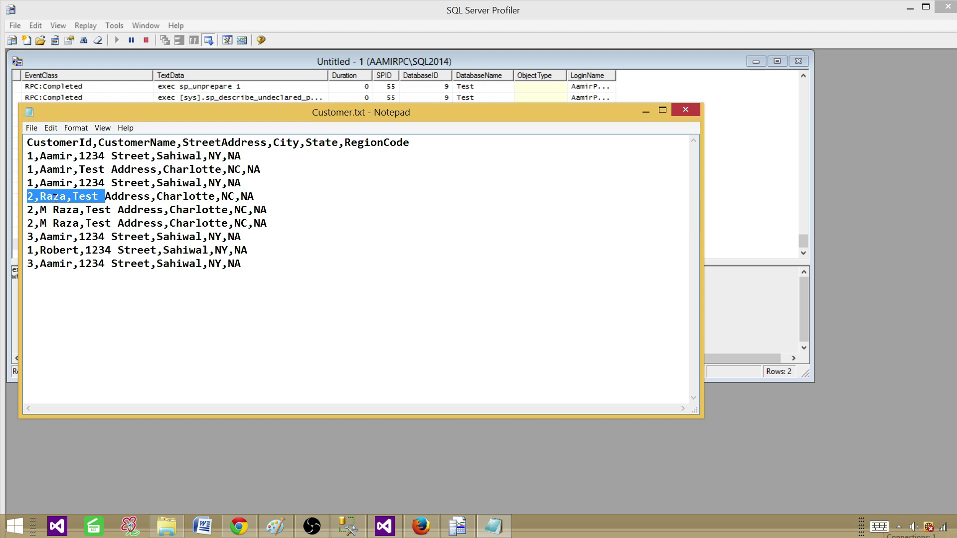
pyautogui.doubleClick(59, 212)
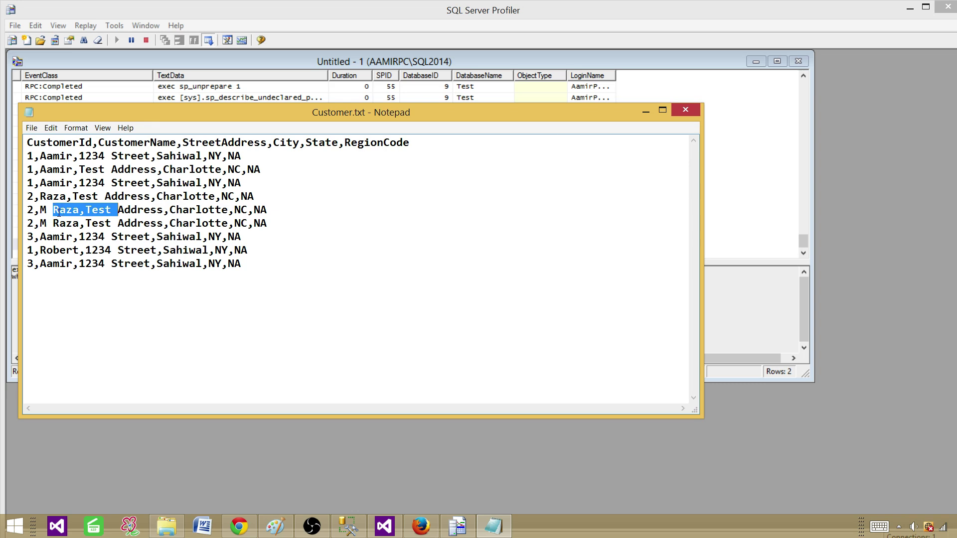
pyautogui.doubleClick(33, 213)
pyautogui.click(67, 212)
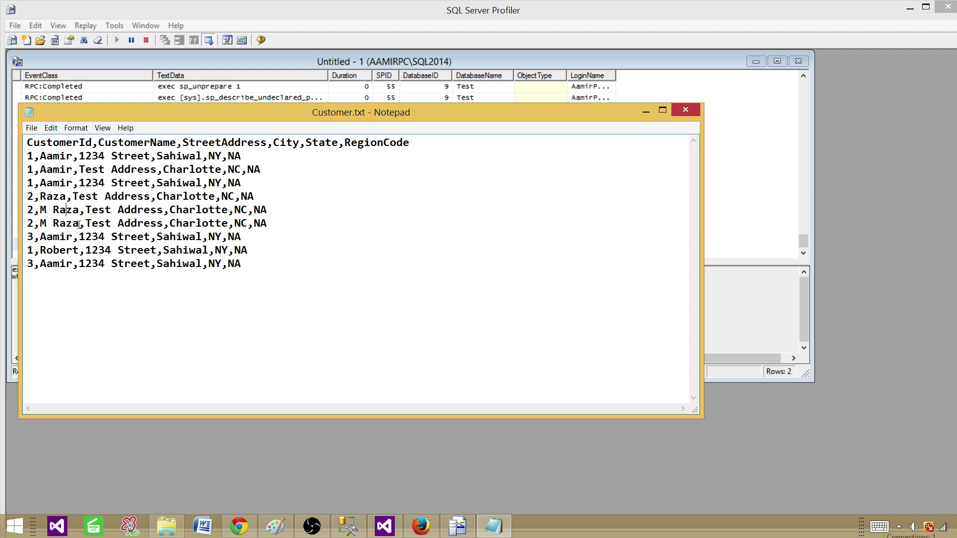
pyautogui.moveTo(30, 224); pyautogui.dragTo(273, 233)
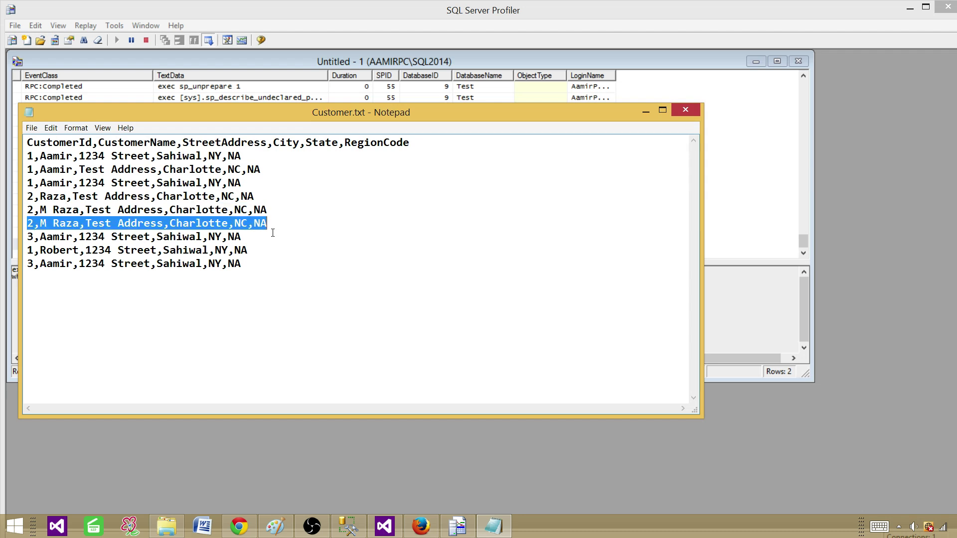
pyautogui.click(57, 239)
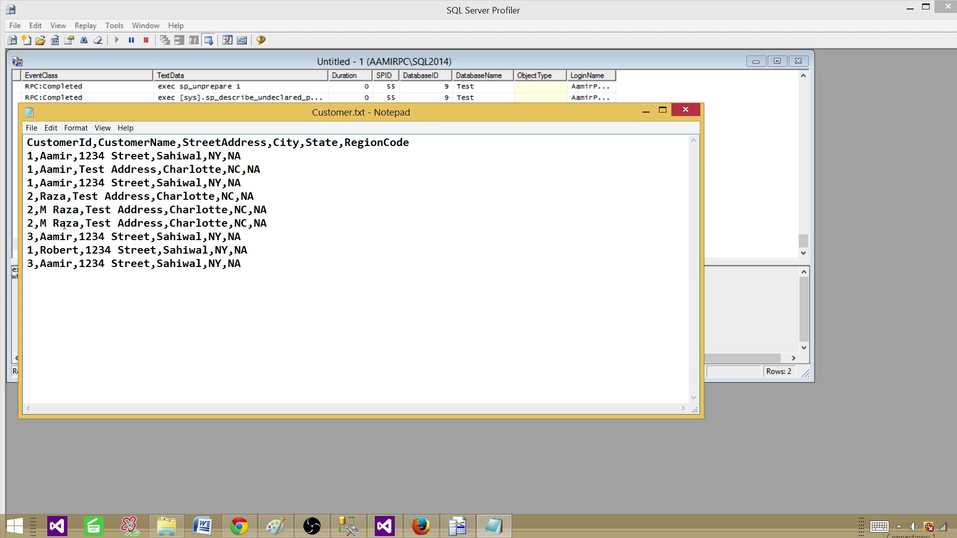
pyautogui.moveTo(79, 224); pyautogui.dragTo(39, 225)
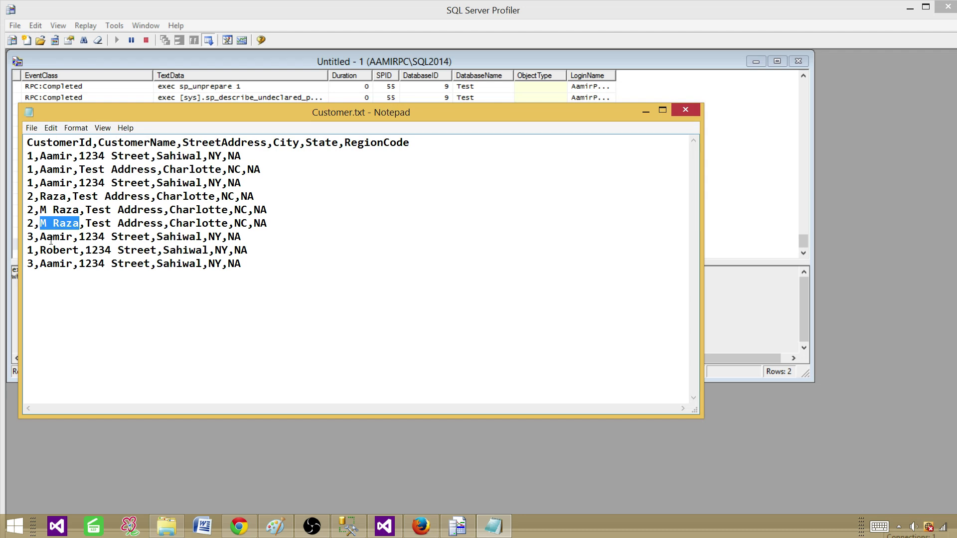
pyautogui.doubleClick(56, 239)
pyautogui.click(65, 238)
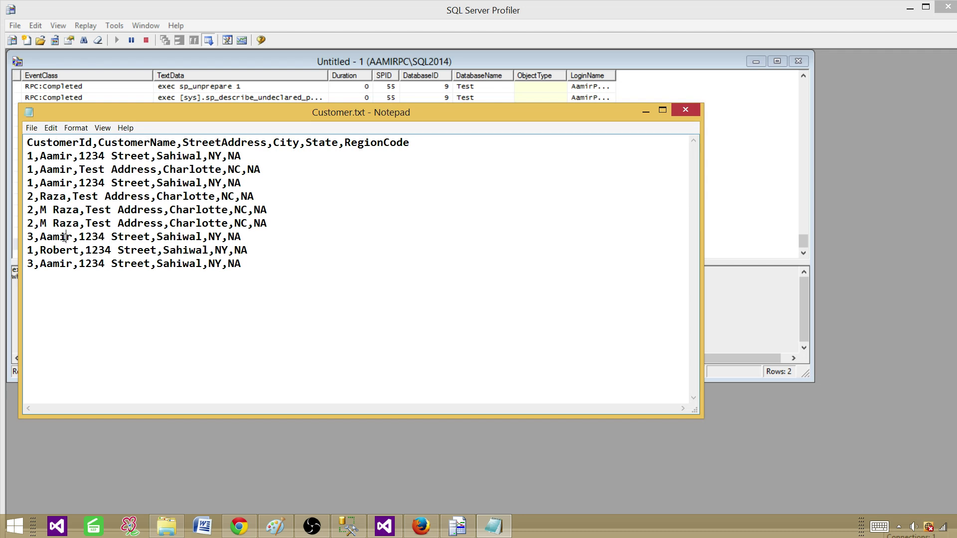
pyautogui.moveTo(73, 238); pyautogui.dragTo(41, 249)
pyautogui.click(65, 253)
pyautogui.click(67, 268)
pyautogui.click(80, 251)
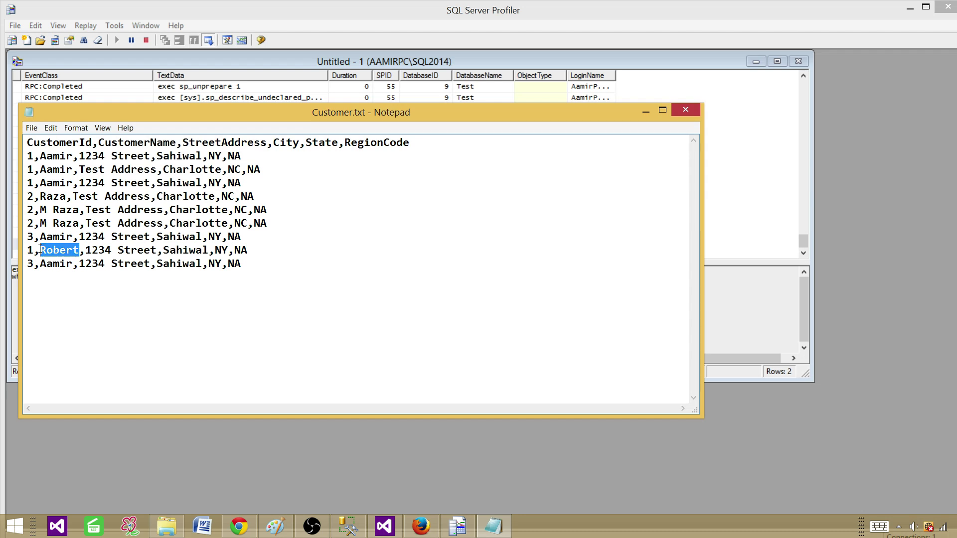
pyautogui.click(70, 252)
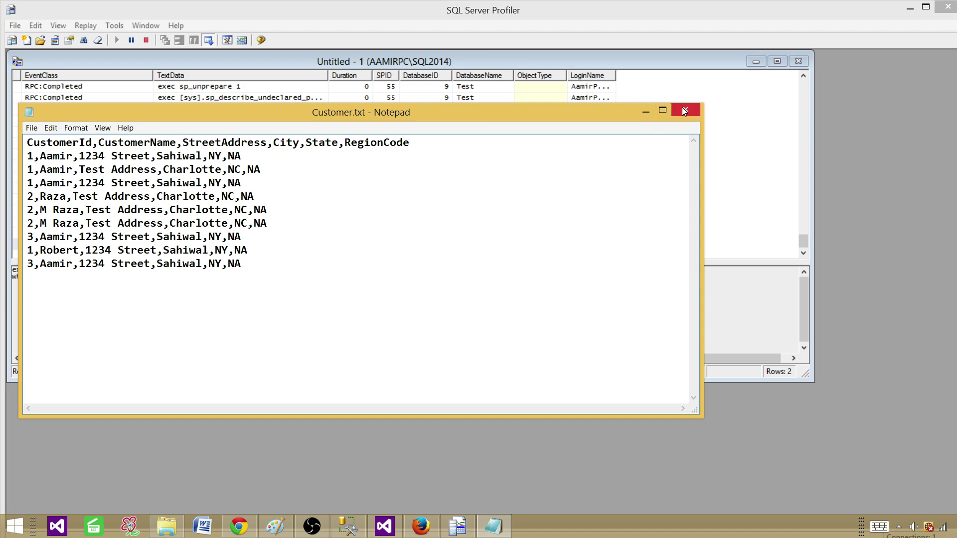
# - Switch to Visual Studio, stop debugging and run Package3.dtsx again
pyautogui.click(387, 524)
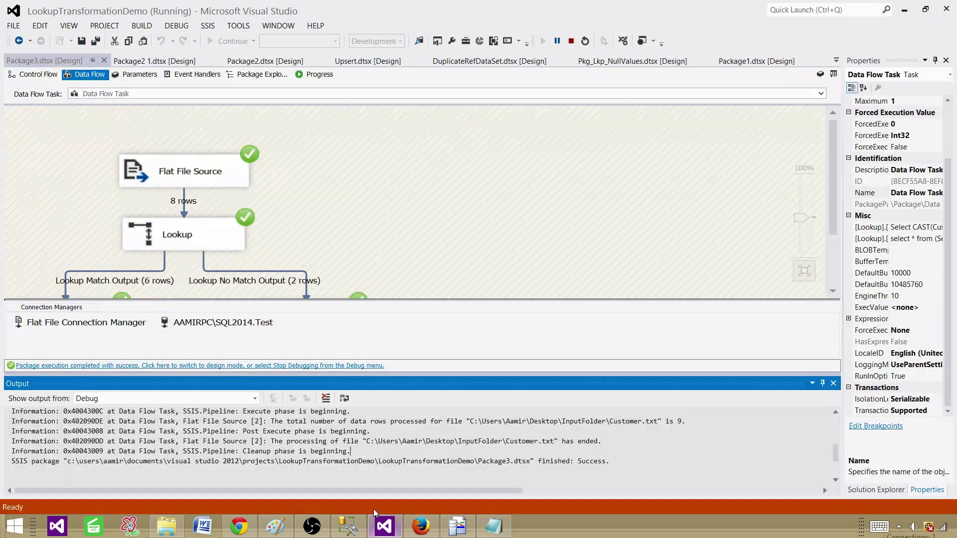
pyautogui.click(542, 62)
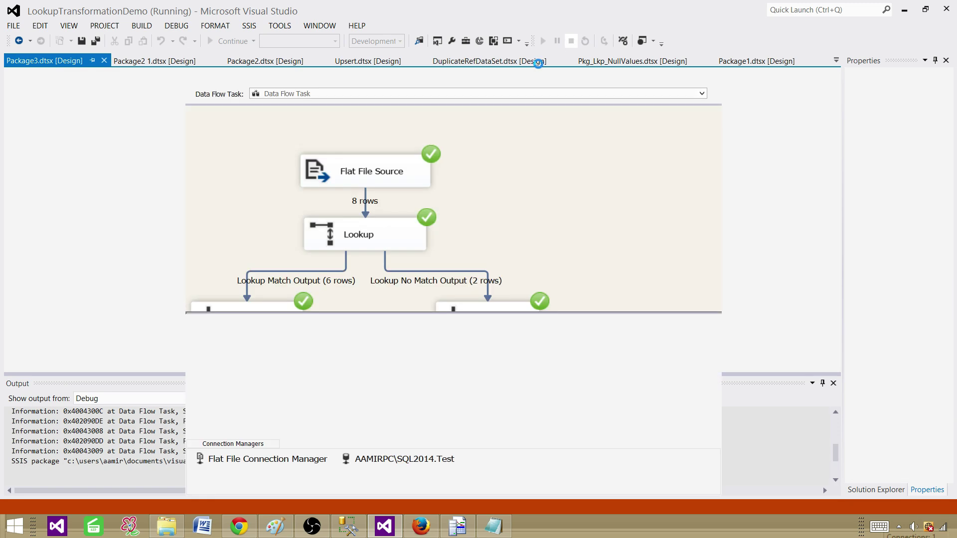
pyautogui.click(229, 44)
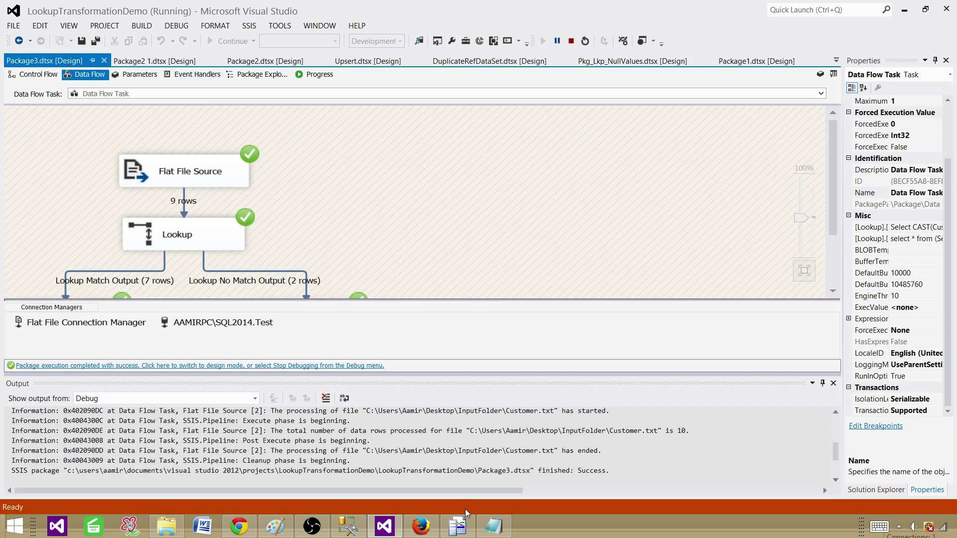
# - Switch to SQL Server Profiler and examine the latest trace up to the first sp_executesql lookup query after sp_unprepare 2
pyautogui.click(457, 527)
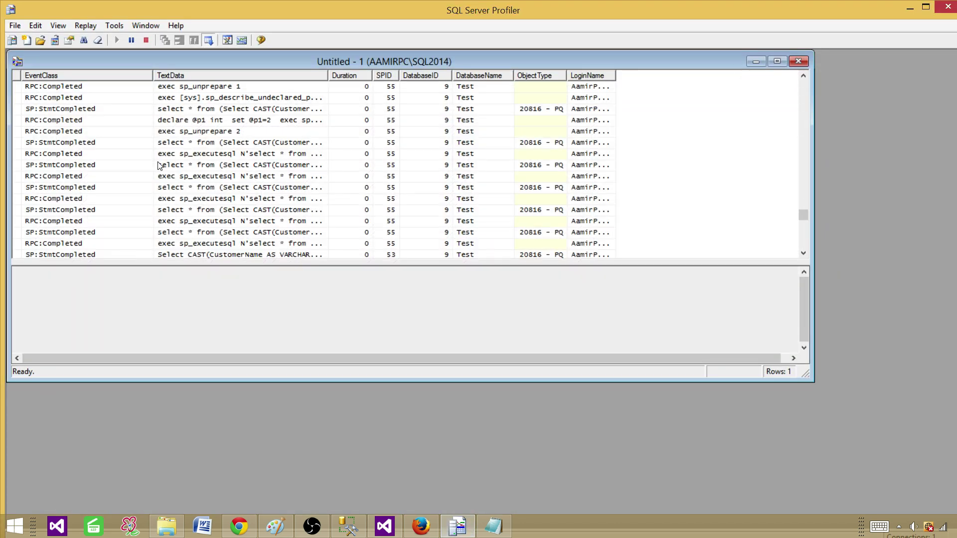
pyautogui.click(102, 224)
pyautogui.scroll(-13, 162, 203)
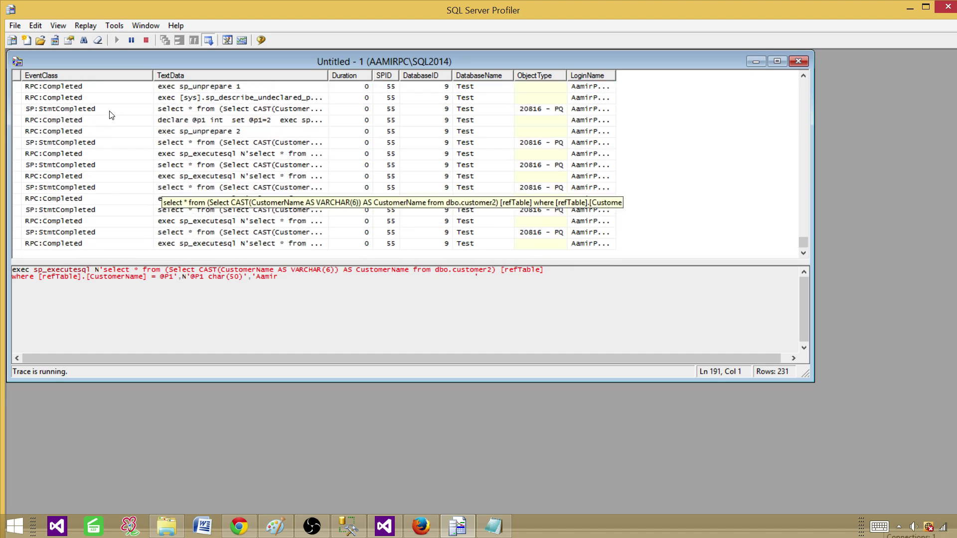
pyautogui.click(81, 120)
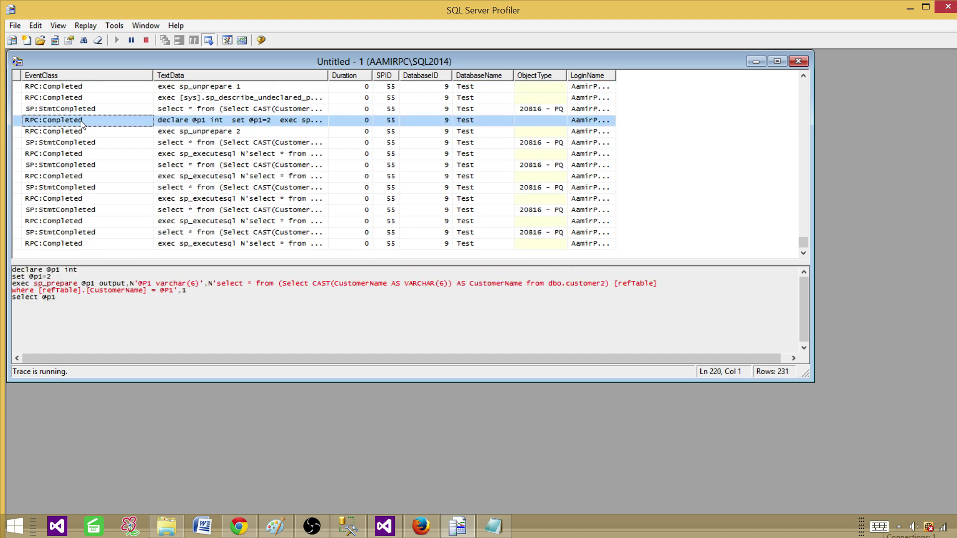
pyautogui.click(86, 145)
pyautogui.click(87, 154)
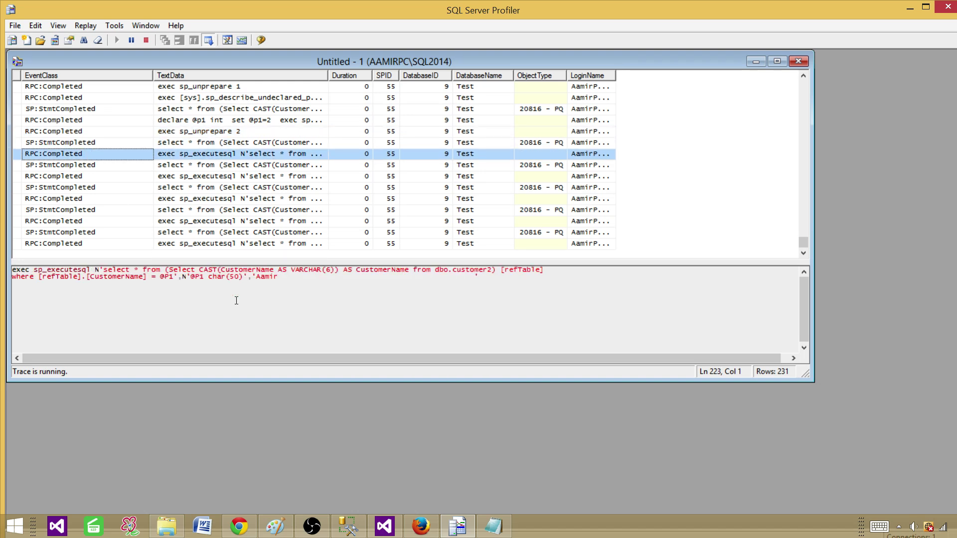
pyautogui.moveTo(297, 281); pyautogui.dragTo(12, 270)
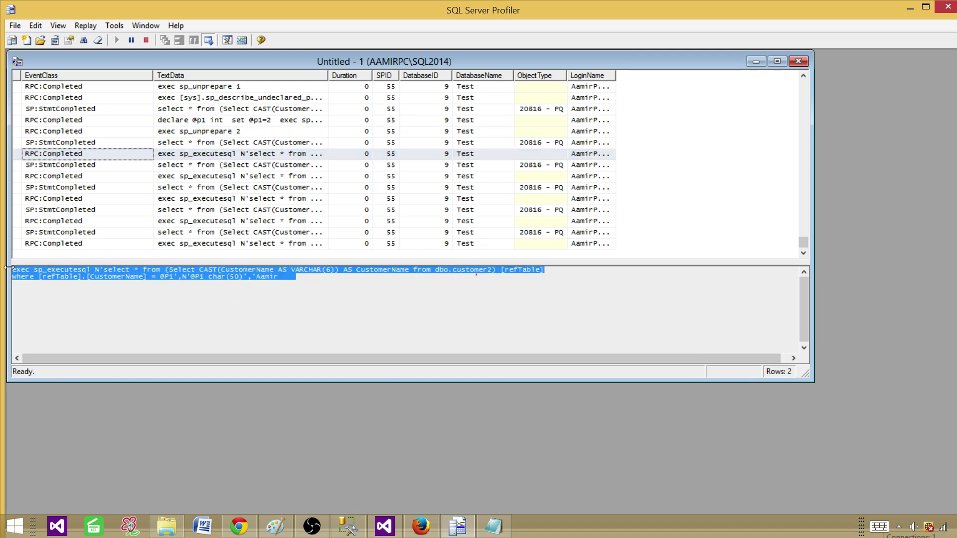
# - Compare the first traced lookup query with the repeated CustomerId 1 rows in Customer.txt, and return to the trace
pyautogui.click(494, 526)
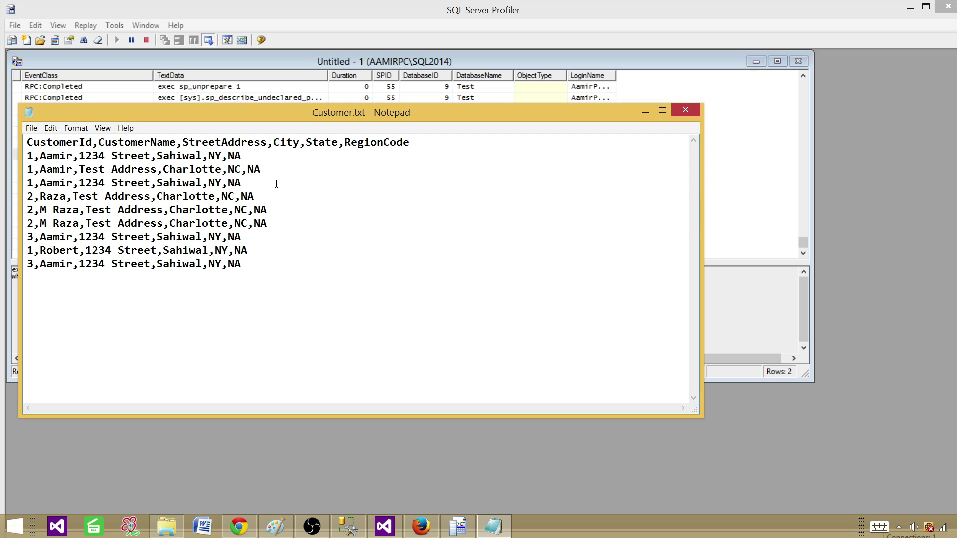
pyautogui.moveTo(276, 184); pyautogui.dragTo(25, 173)
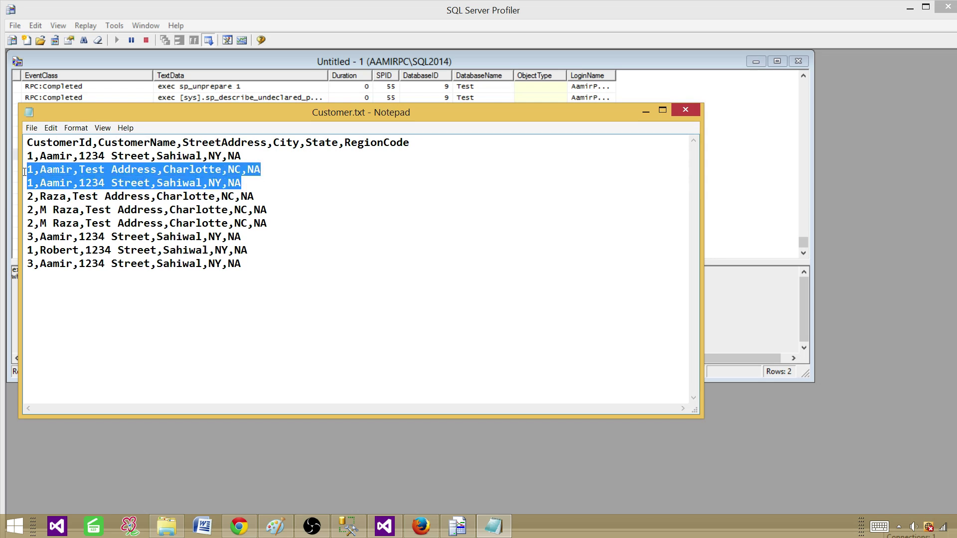
pyautogui.click(48, 197)
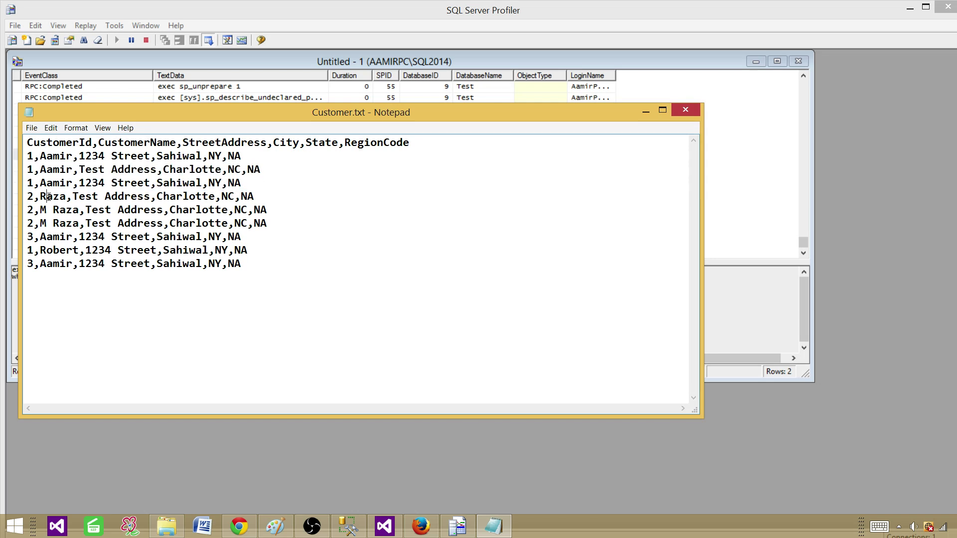
pyautogui.click(747, 258)
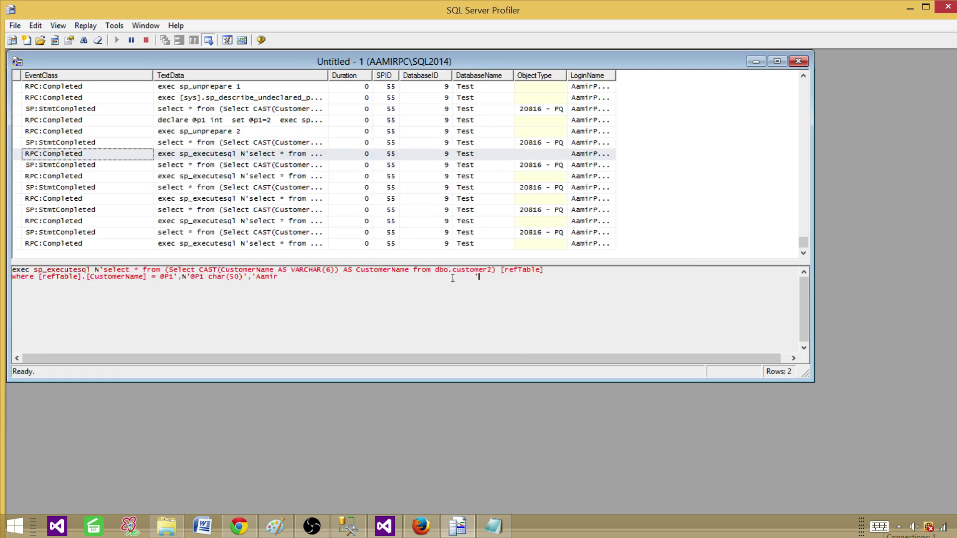
# - Examine the second sp_executesql query in the trace and find the next differing customer name in Customer.txt
pyautogui.click(65, 166)
pyautogui.click(73, 177)
pyautogui.moveTo(296, 277); pyautogui.dragTo(13, 234)
pyautogui.click(494, 526)
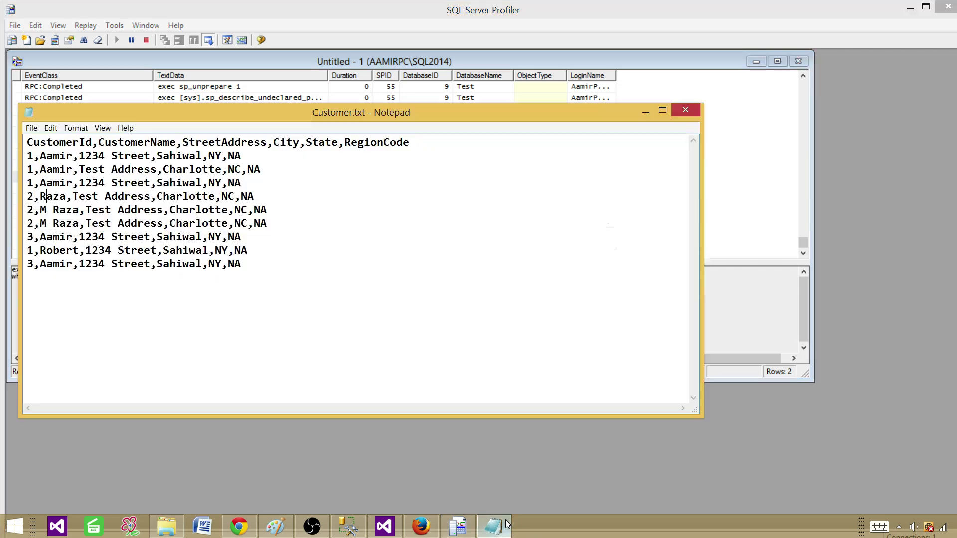
pyautogui.click(54, 210)
pyautogui.hotkey('alt', 'Tab')
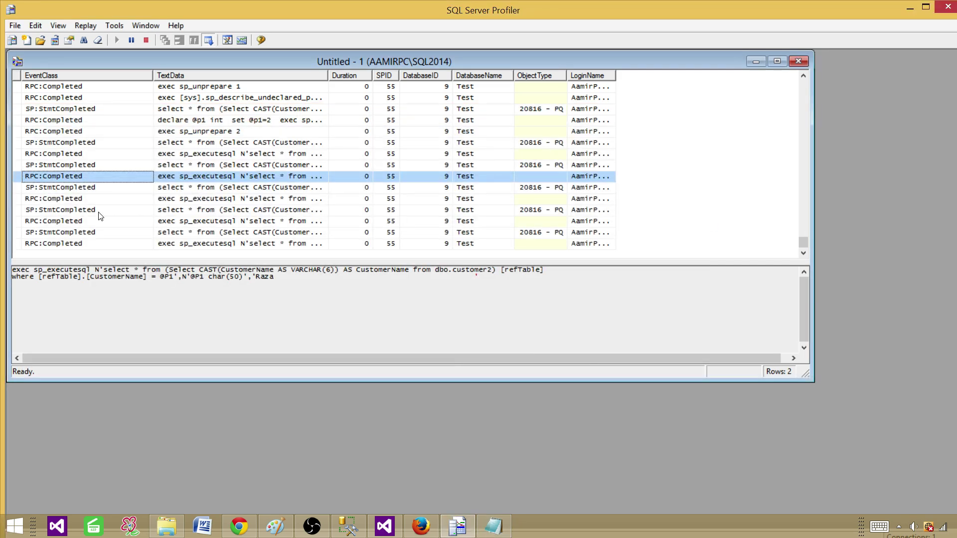
# - Examine the third sp_executesql query, and check the duplicate CustomerId 2 row and both CustomerId 3 rows in Customer.txt
pyautogui.click(71, 189)
pyautogui.click(75, 200)
pyautogui.press('Tab')
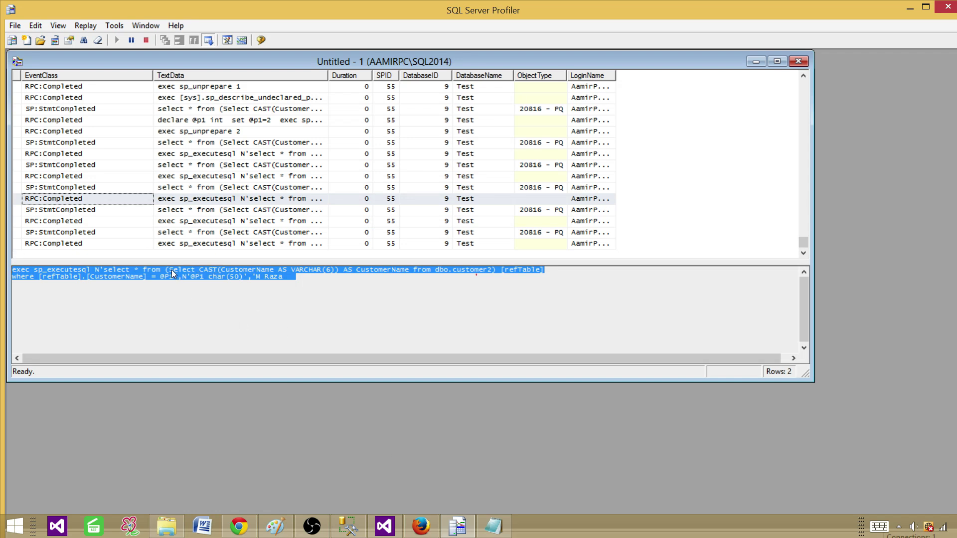
pyautogui.click(494, 526)
pyautogui.moveTo(268, 224); pyautogui.dragTo(29, 227)
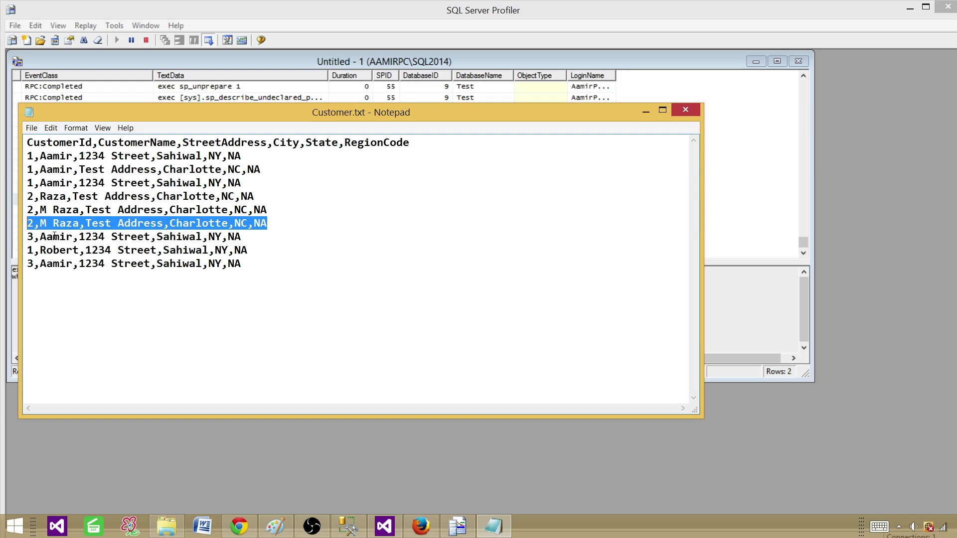
pyautogui.click(50, 234)
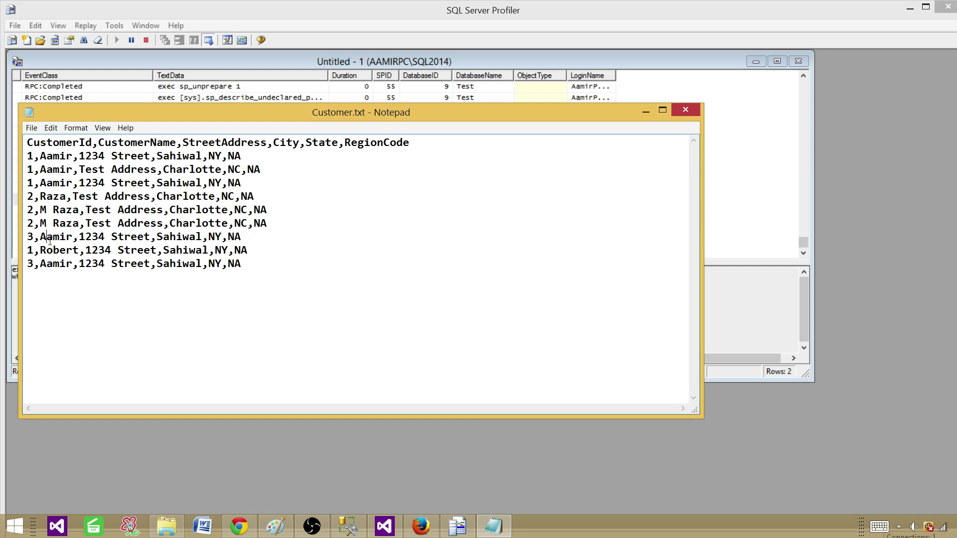
pyautogui.click(59, 264)
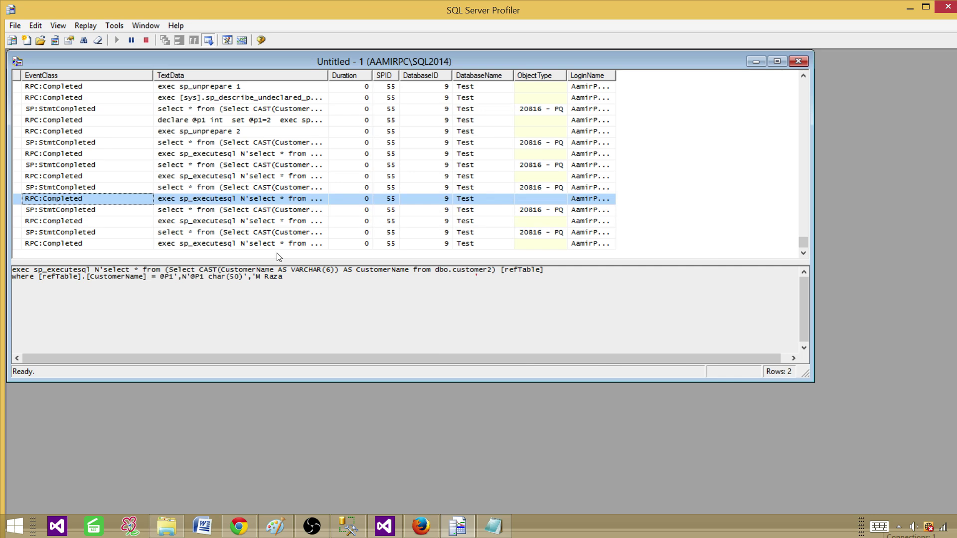
# - Check the last two sp_executesql queries in the Profiler trace against Customer.txt, and close the text file
pyautogui.click(95, 212)
pyautogui.click(92, 223)
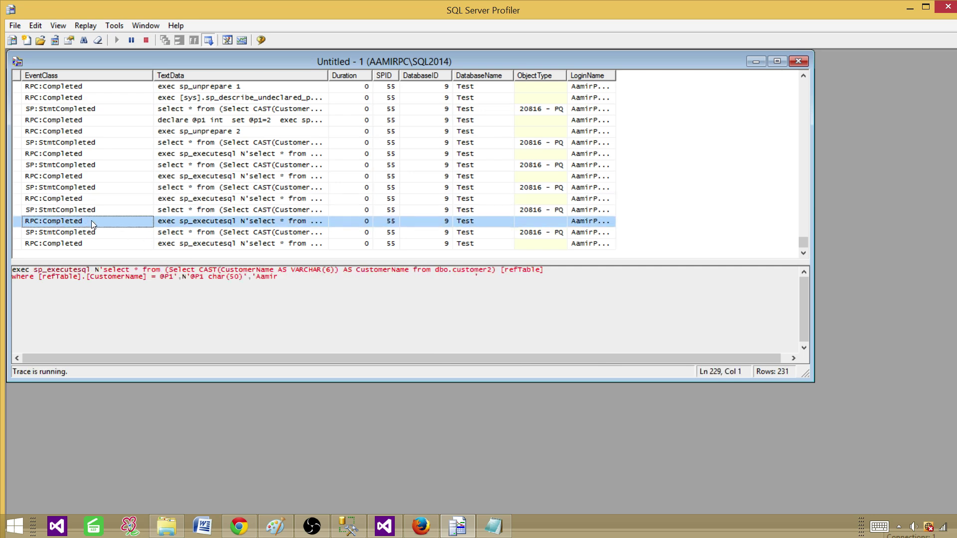
pyautogui.click(95, 231)
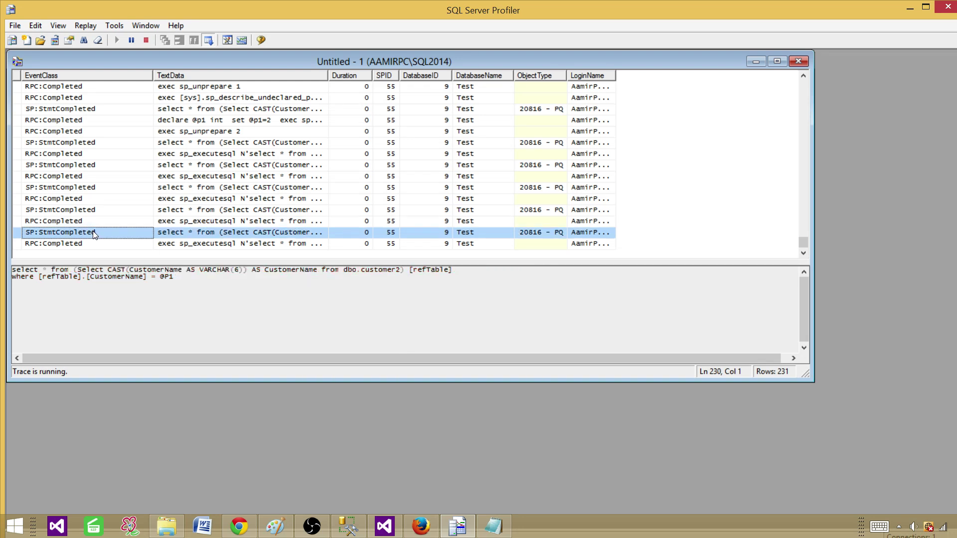
pyautogui.click(93, 245)
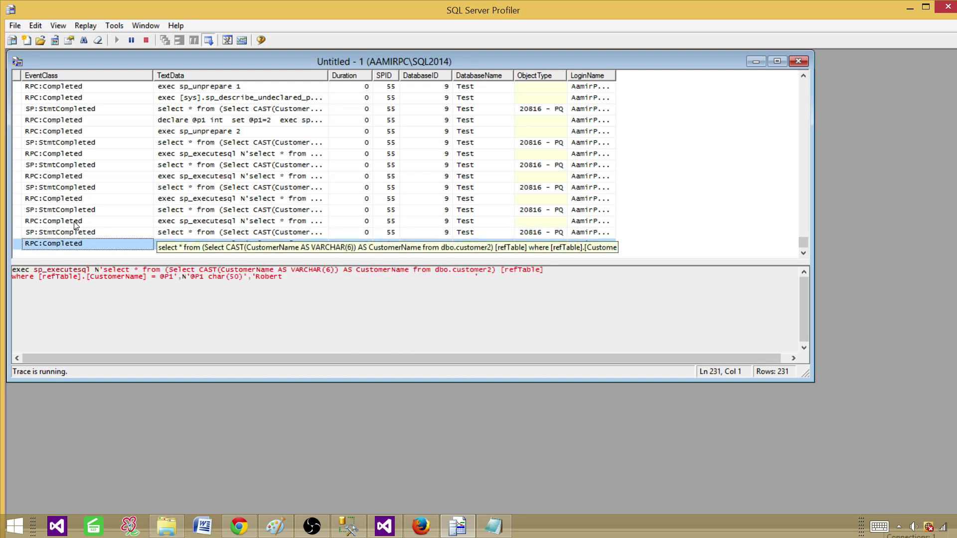
pyautogui.click(479, 527)
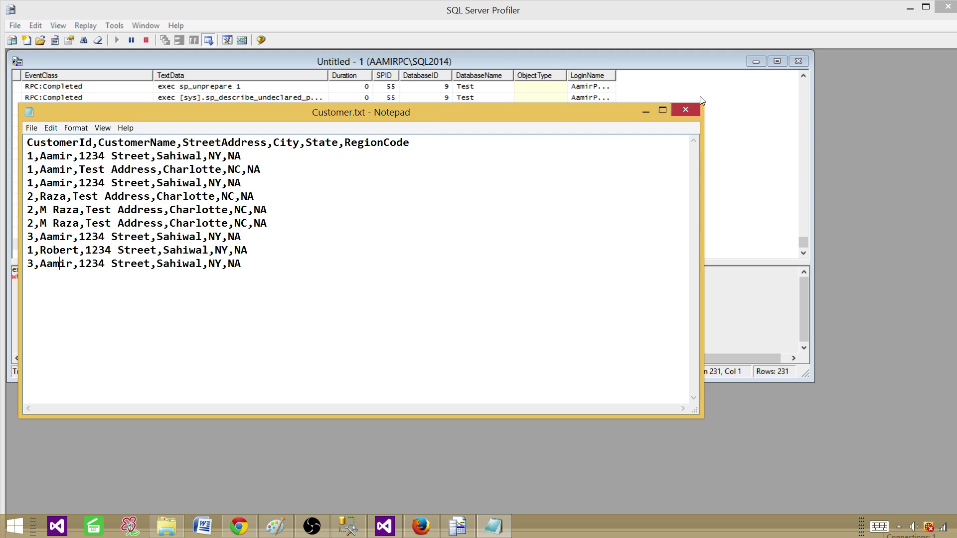
pyautogui.click(685, 109)
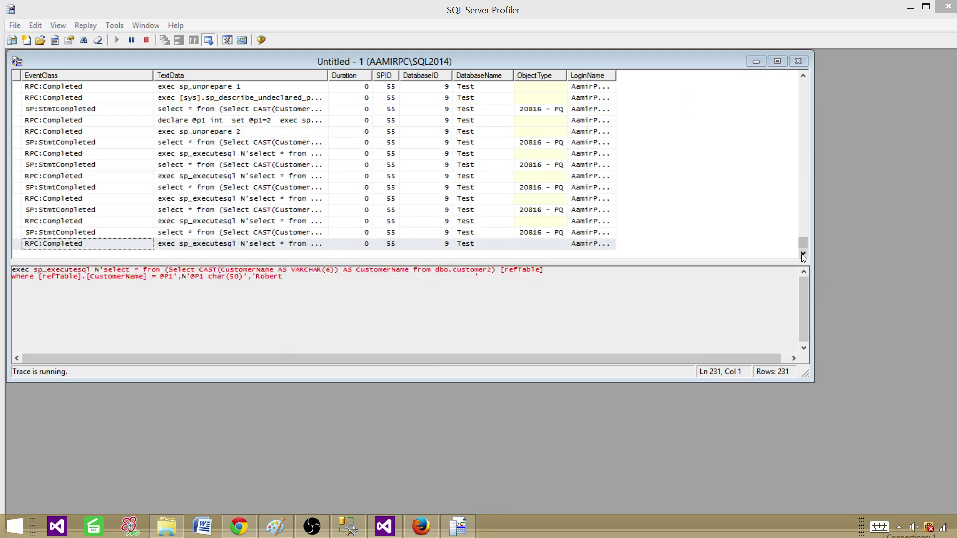
# - Go back and forth through the final lookup events of the trace, reading the customer name parameter of each sp_executesql query
pyautogui.click(115, 243)
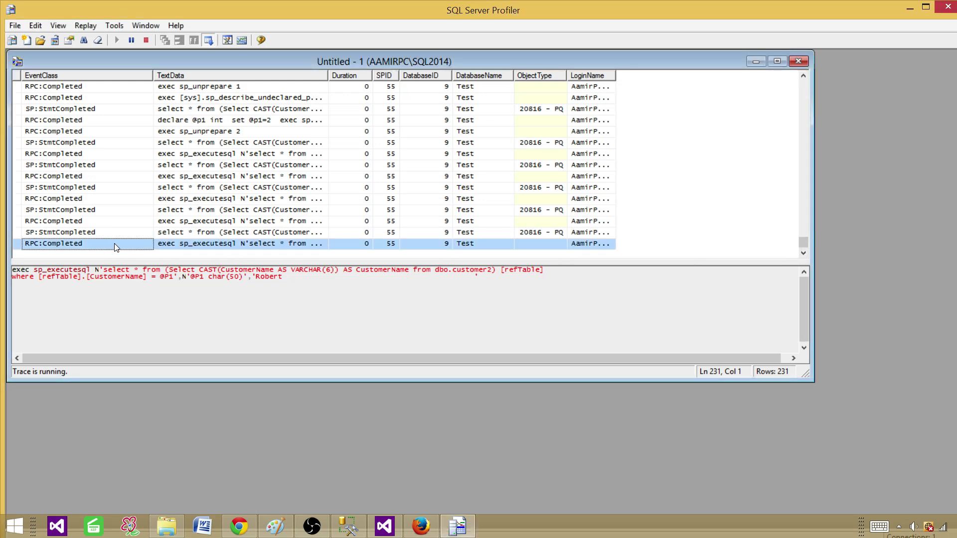
pyautogui.click(98, 234)
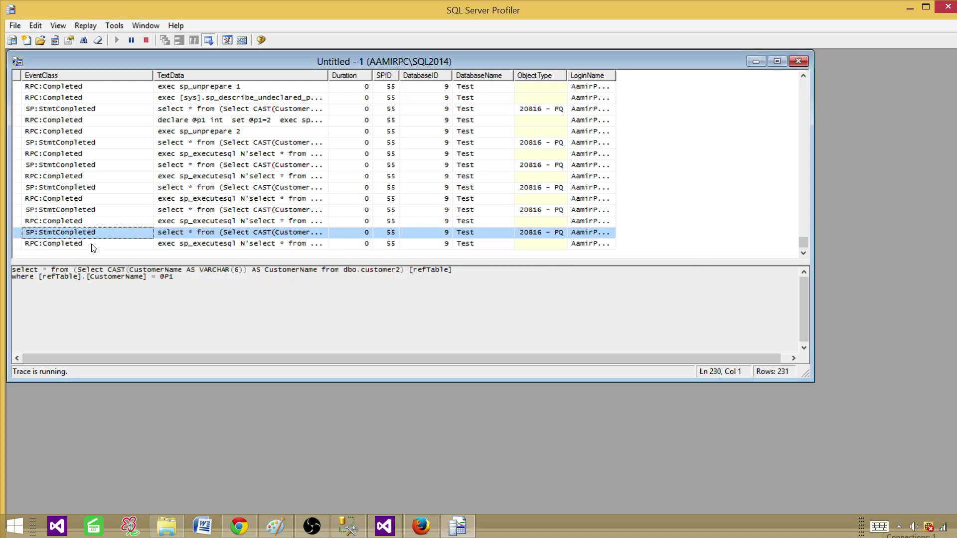
pyautogui.click(90, 243)
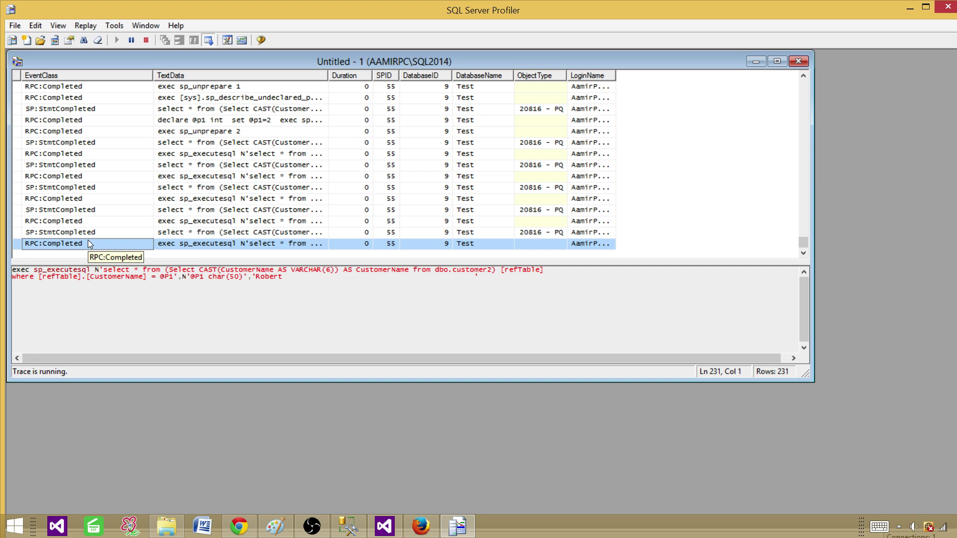
pyautogui.press('Up')
pyautogui.press('Up')
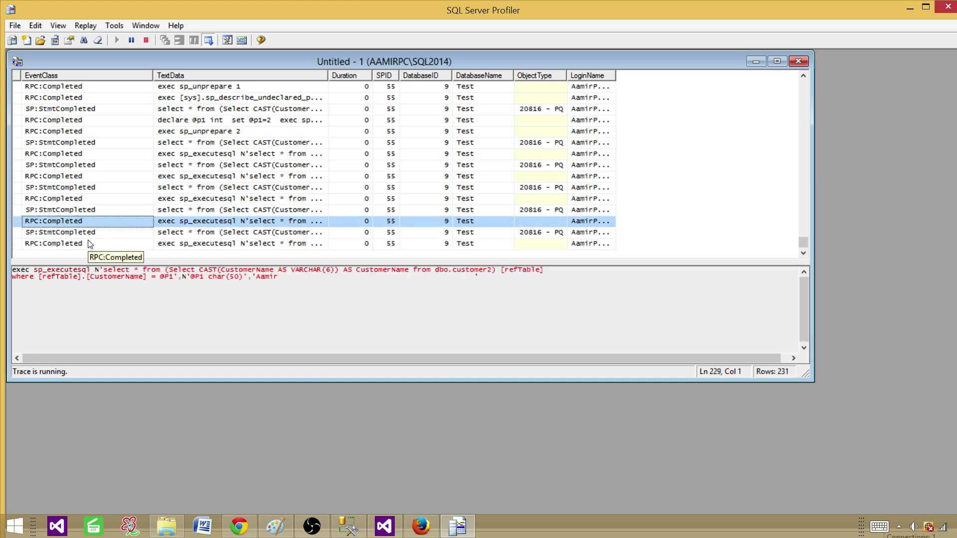
pyautogui.press('Up')
pyautogui.press('Up')
pyautogui.press('Up')
pyautogui.press('Up')
pyautogui.press('Up')
pyautogui.press('Up')
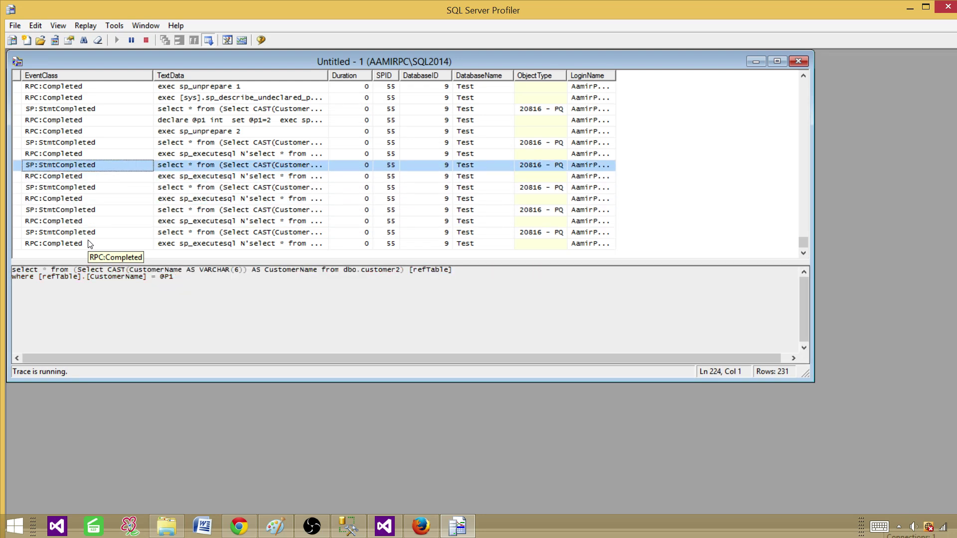
pyautogui.press('Down')
pyautogui.press('Down')
pyautogui.press('Down')
pyautogui.press('Down')
pyautogui.press('Down')
pyautogui.press('Down')
pyautogui.press('Down')
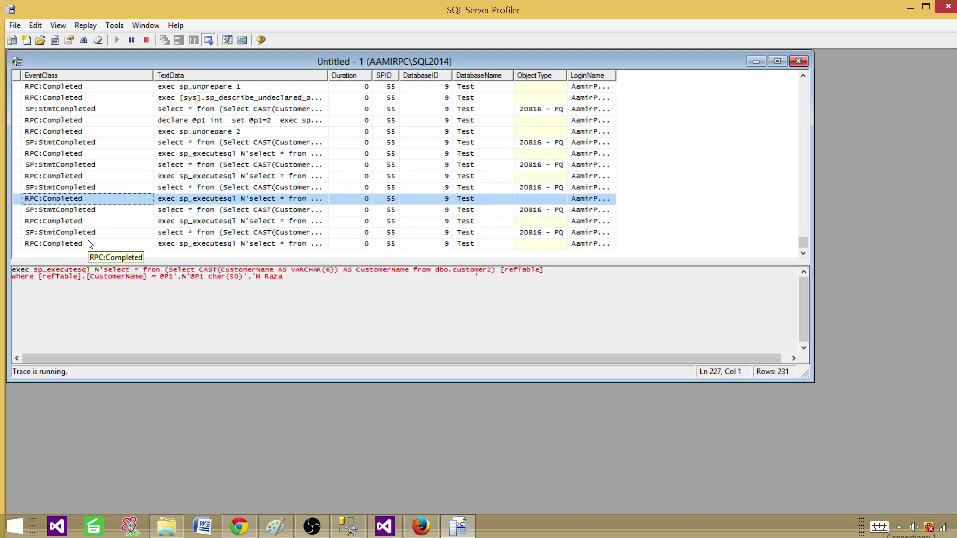
pyautogui.press('Down')
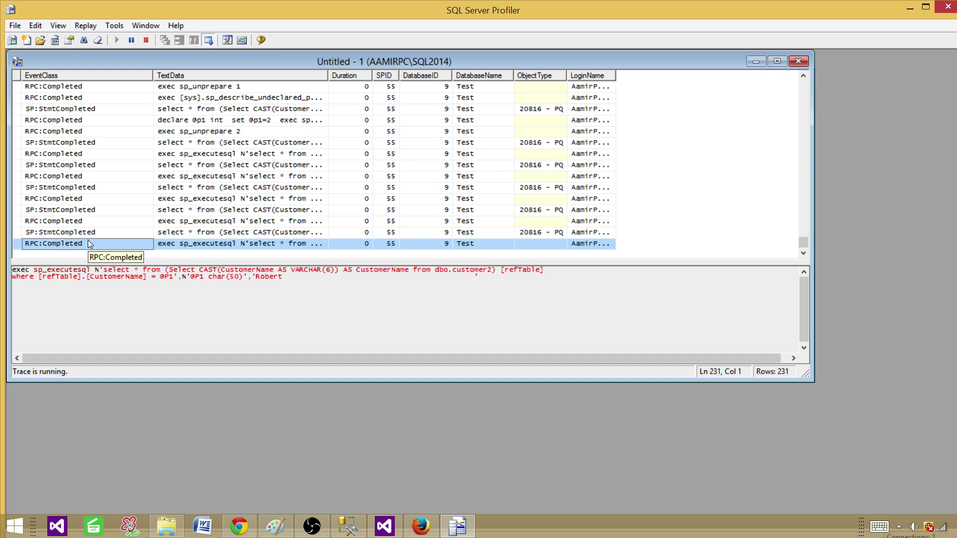
# - Switch to Visual Studio, stop the current debugging session, run Package3.dtsx again and end that run
pyautogui.click(393, 531)
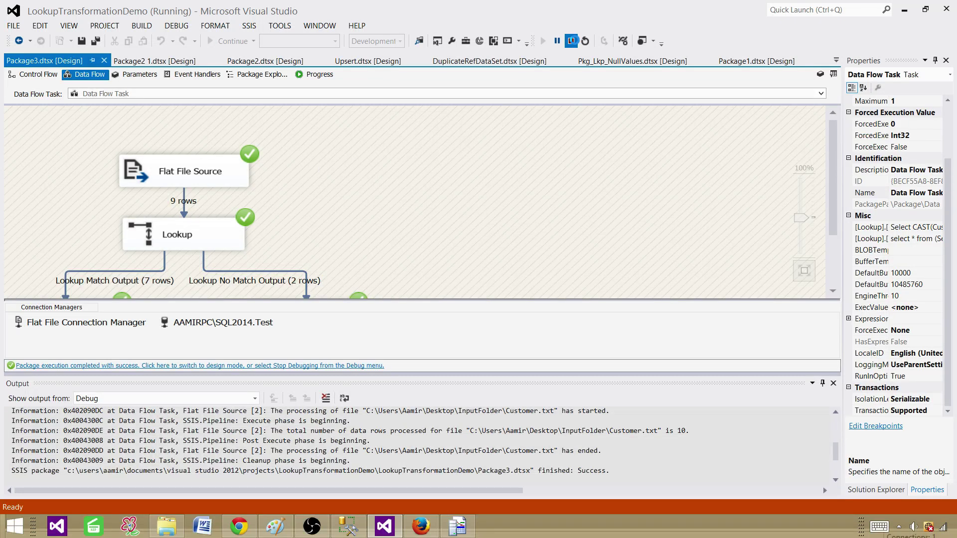
pyautogui.hotkey('shift', 'F5')
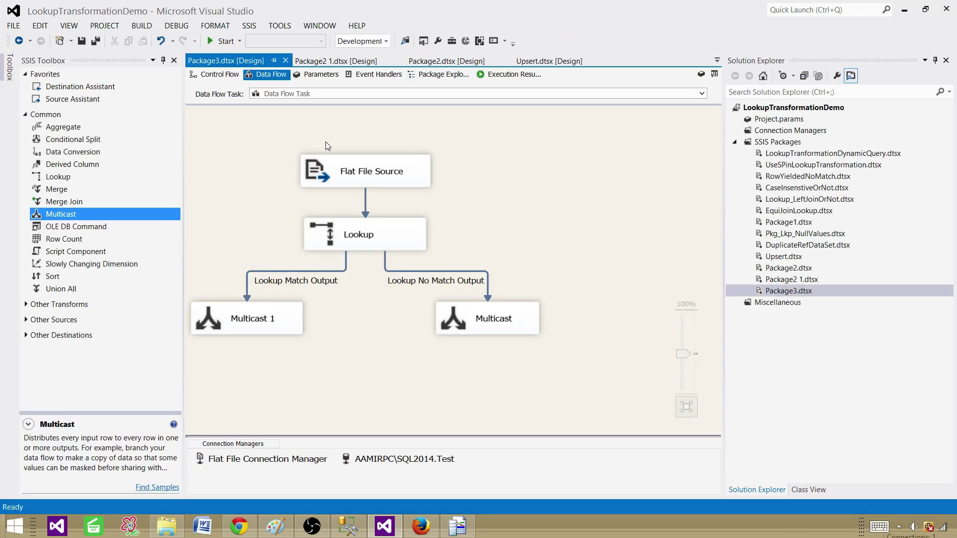
pyautogui.click(225, 42)
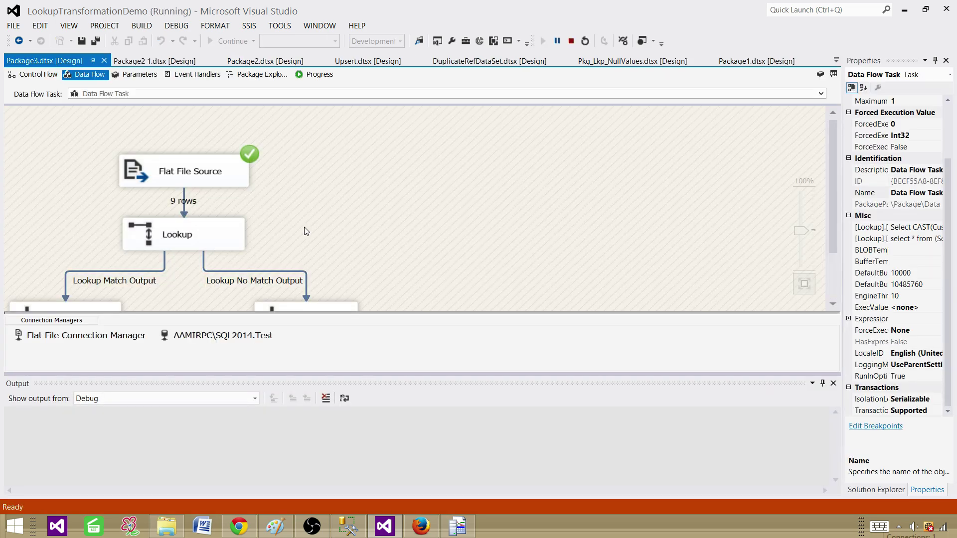
pyautogui.click(572, 41)
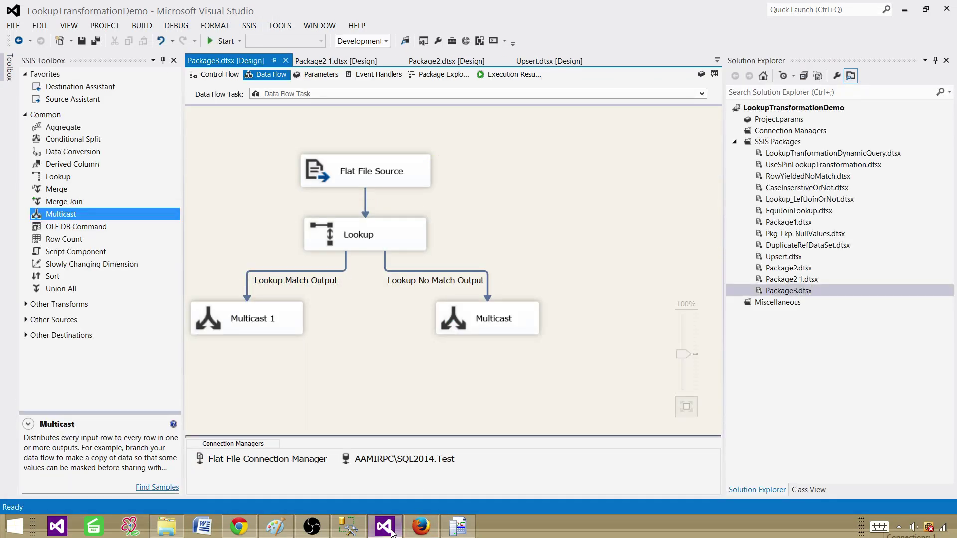
# - View the last lookup query of the new run in SQL Server Profiler, and open Customer.txt from InputFolder
pyautogui.moveTo(392, 532)
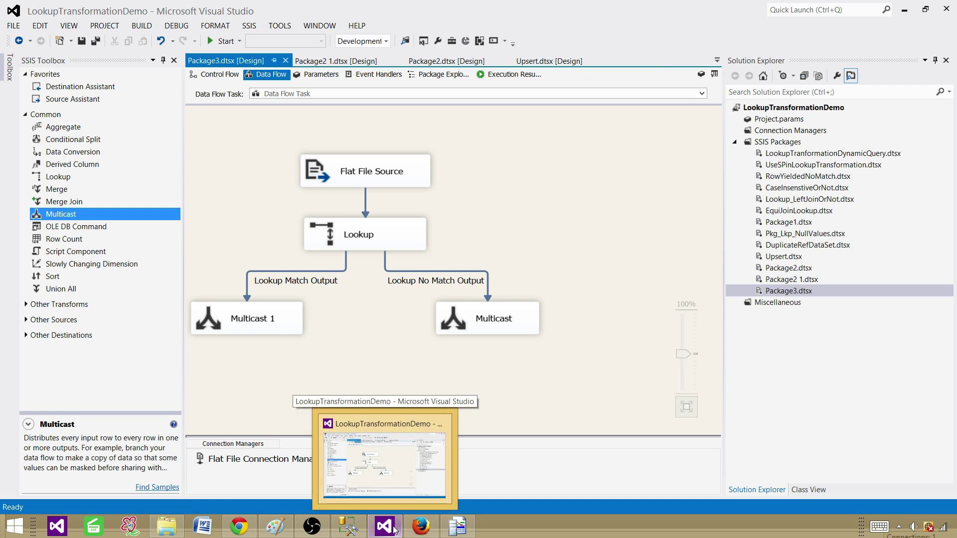
pyautogui.click(458, 527)
pyautogui.click(94, 247)
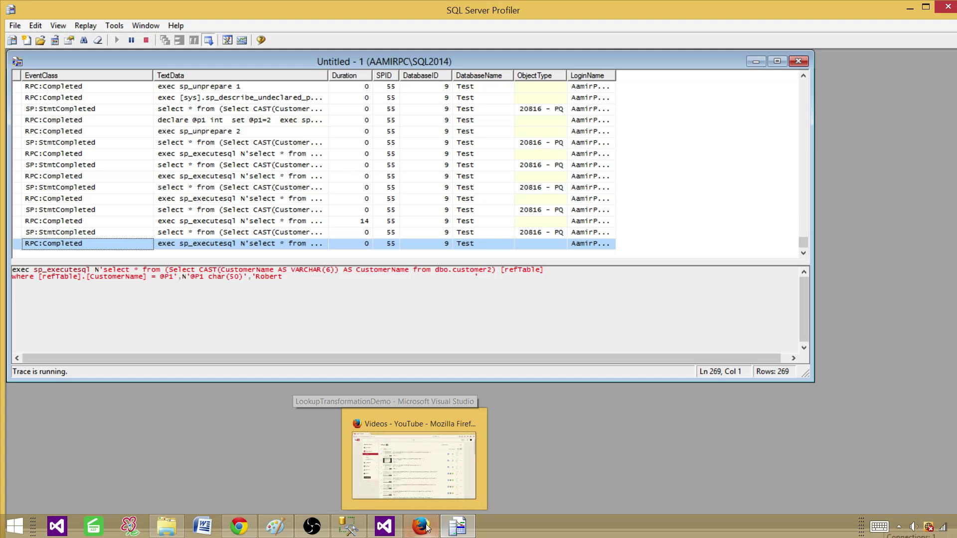
pyautogui.click(166, 526)
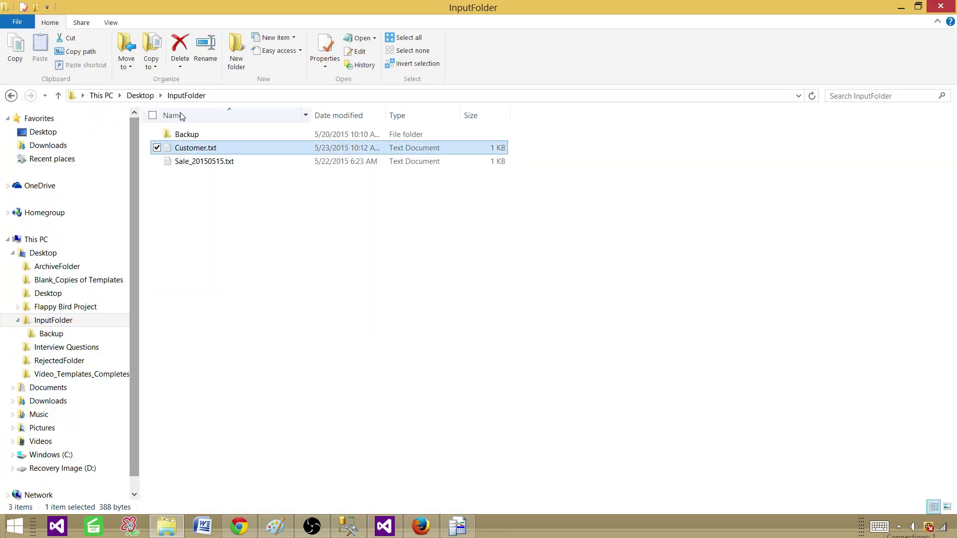
pyautogui.doubleClick(198, 148)
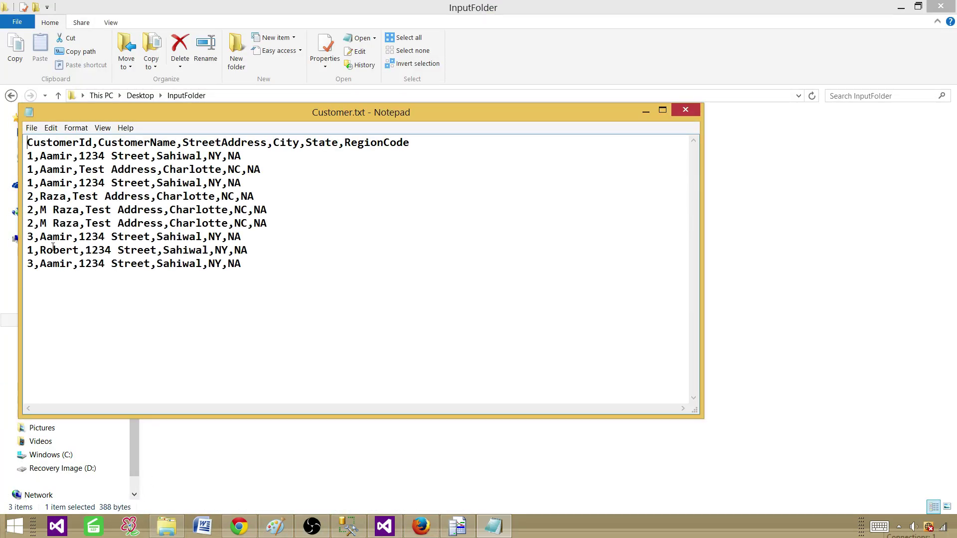
# - Compare the customer names in the last three rows of Customer.txt
pyautogui.moveTo(40, 236); pyautogui.dragTo(72, 236)
pyautogui.click(43, 263)
pyautogui.moveTo(241, 265); pyautogui.dragTo(21, 265)
pyautogui.click(59, 251)
pyautogui.moveTo(247, 254); pyautogui.dragTo(12, 252)
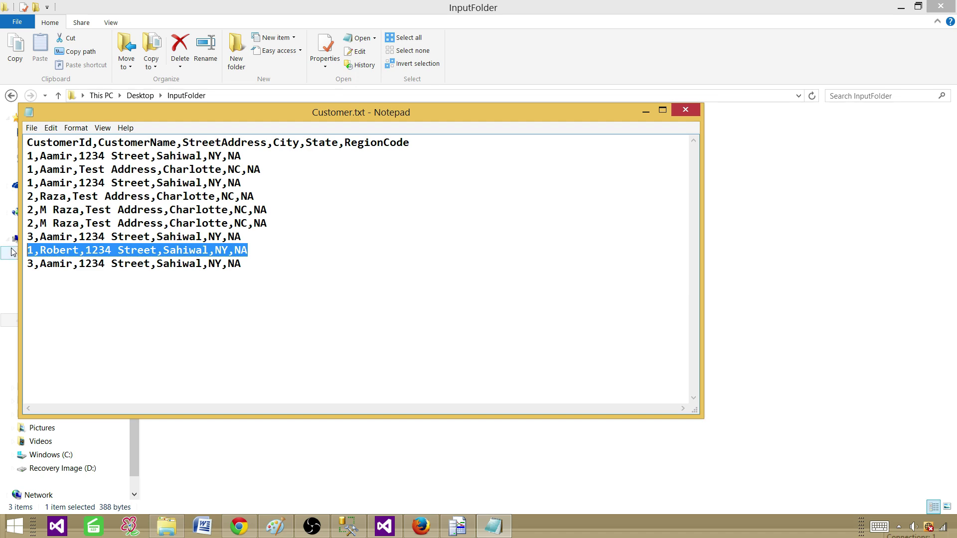
pyautogui.click(41, 251)
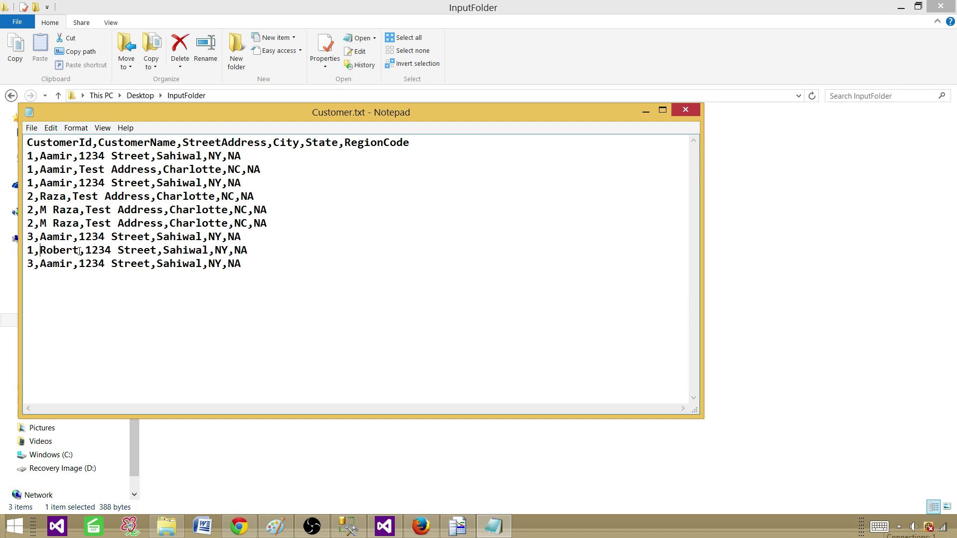
pyautogui.doubleClick(52, 250)
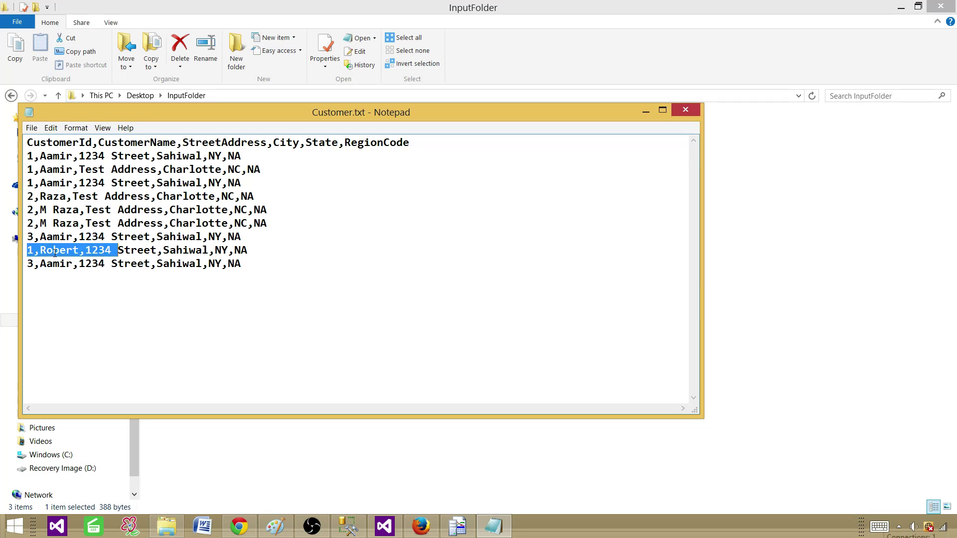
pyautogui.click(60, 250)
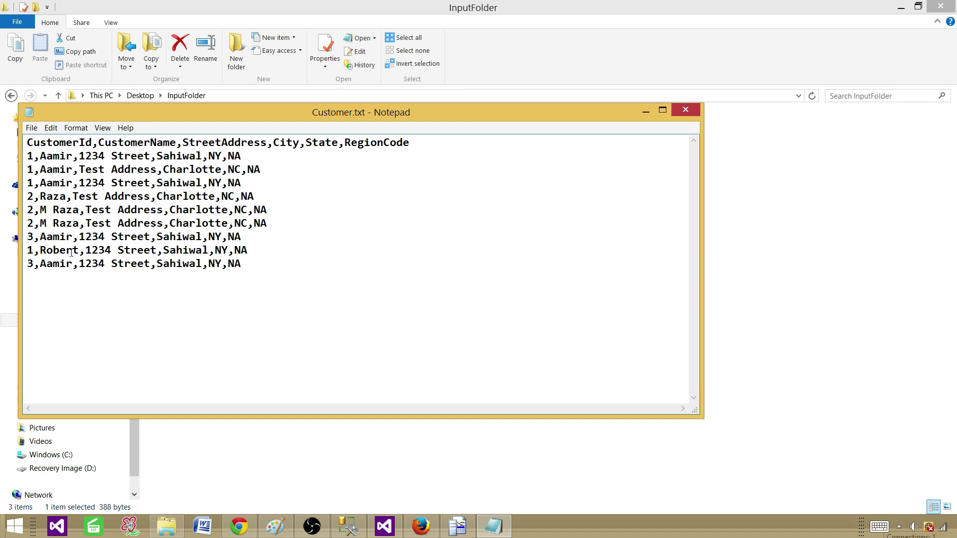
pyautogui.doubleClick(48, 237)
pyautogui.click(55, 263)
# - Replace the customer name in the eighth data row of Customer.txt with the name from rows five and six, then save and close the file
pyautogui.moveTo(73, 264); pyautogui.dragTo(41, 251)
pyautogui.write('Mraz')
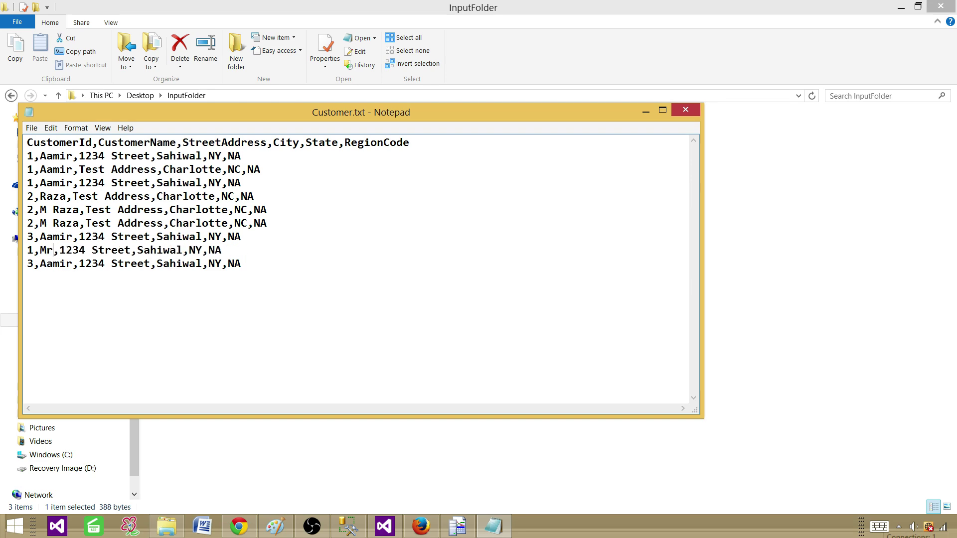
pyautogui.press('BackSpace')
pyautogui.press('BackSpace')
pyautogui.press('BackSpace')
pyautogui.write('Raza')
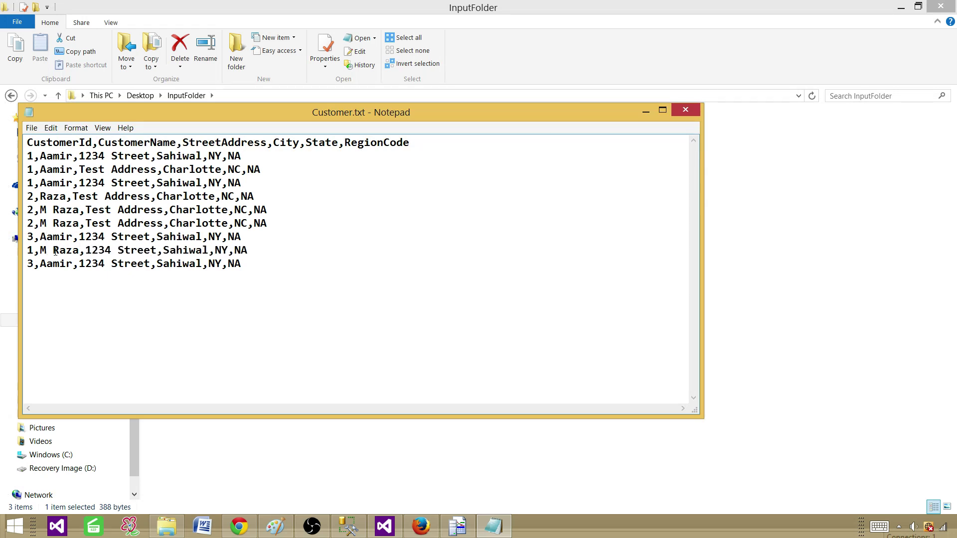
pyautogui.moveTo(80, 249); pyautogui.dragTo(40, 250)
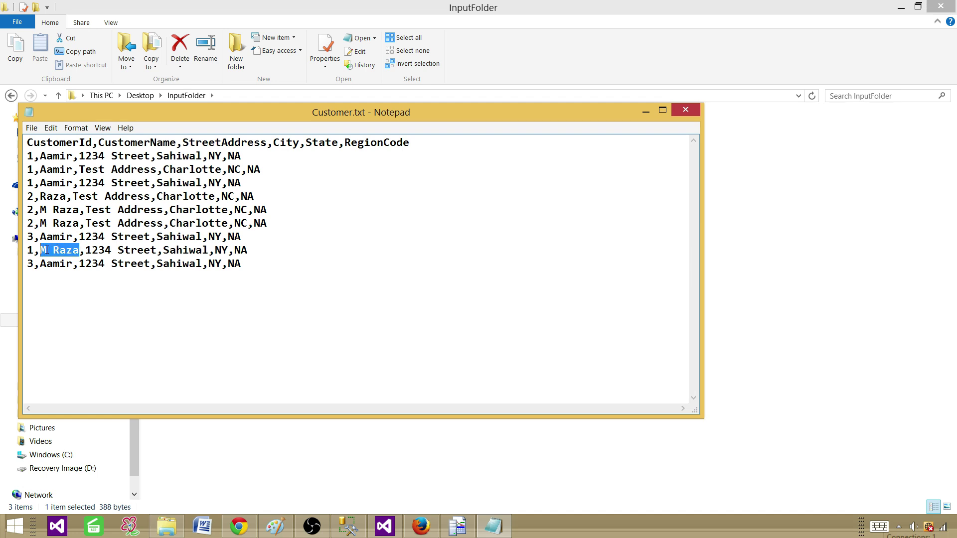
pyautogui.doubleClick(61, 236)
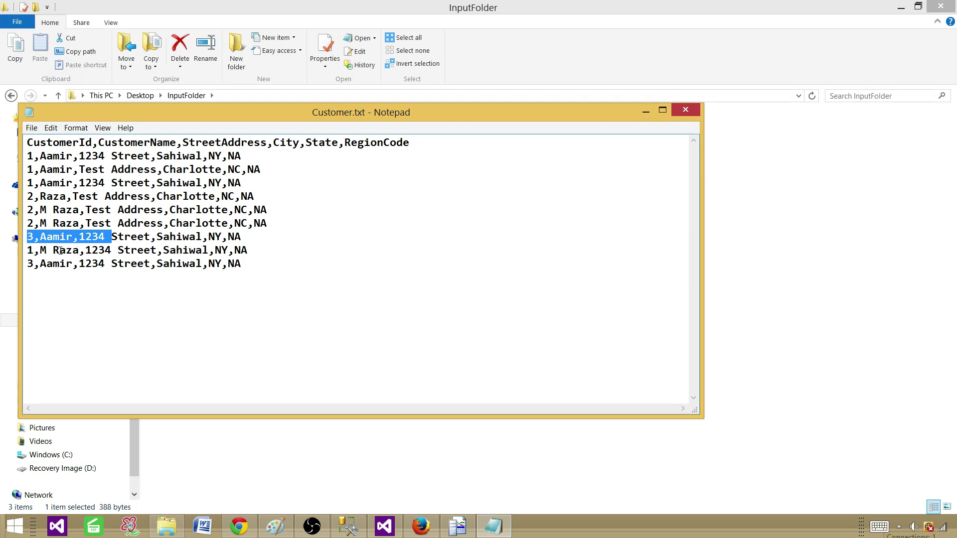
pyautogui.click(60, 249)
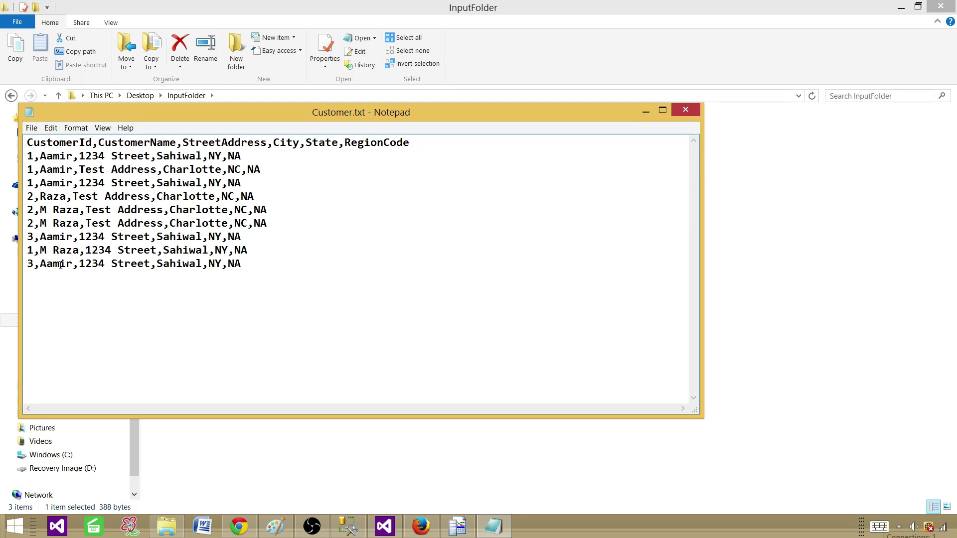
pyautogui.click(686, 109)
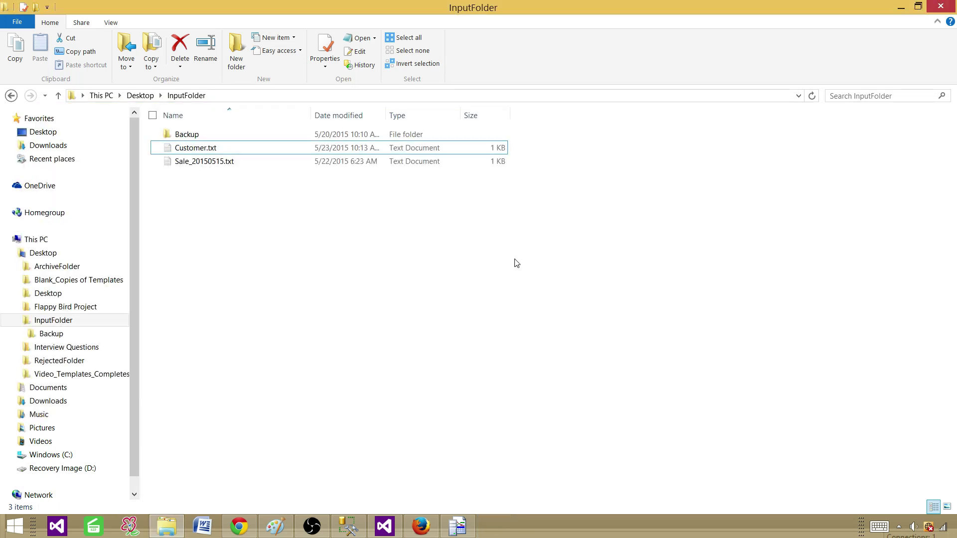
# - Switch to Visual Studio, run Package3.dtsx again, and bring up the trace in SQL Server Profiler
pyautogui.click(390, 527)
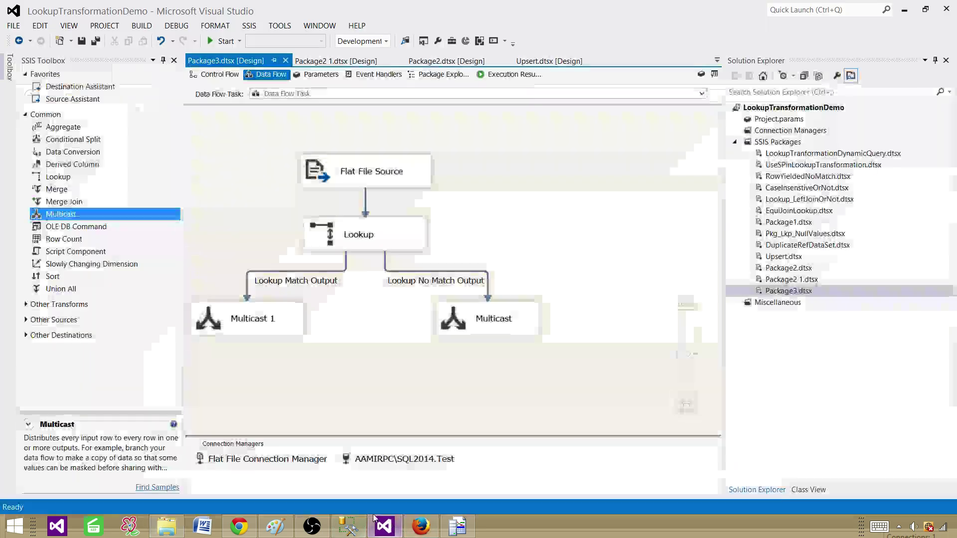
pyautogui.click(223, 41)
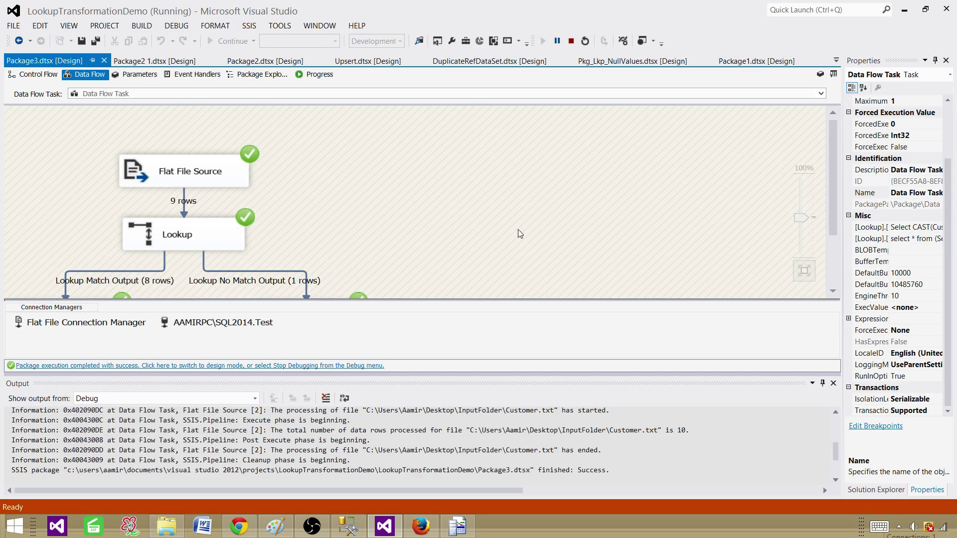
pyautogui.click(457, 526)
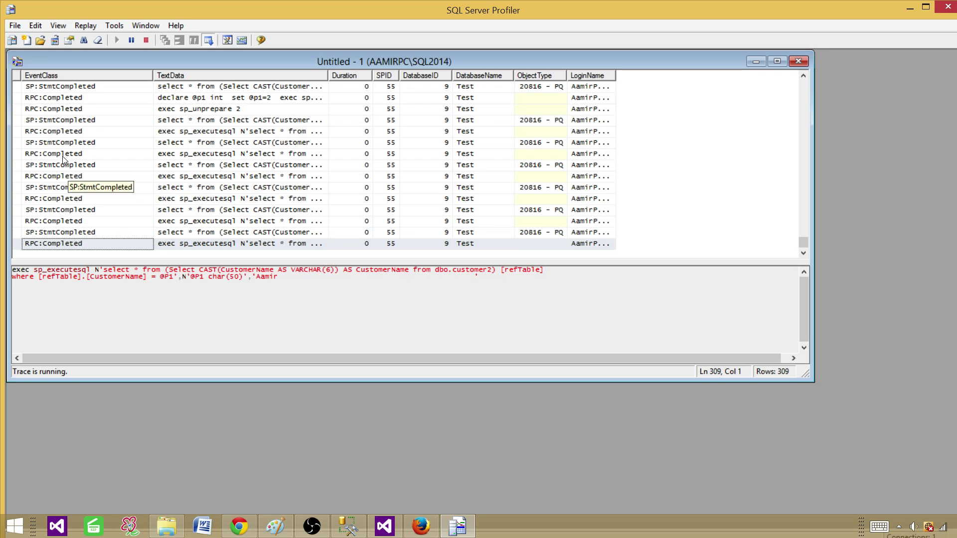
# - Read the customer name parameters of the last three and the first two sp_executesql queries of the new run
pyautogui.click(72, 246)
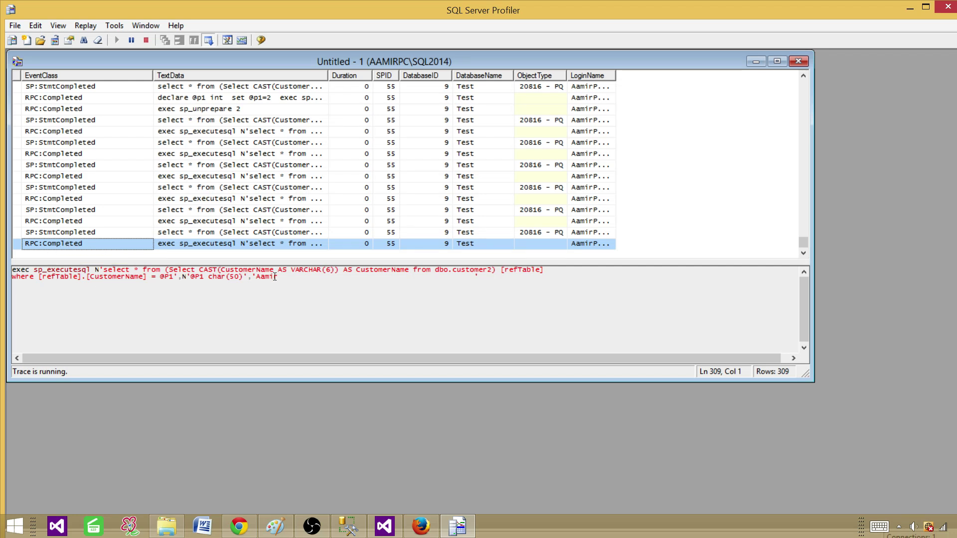
pyautogui.moveTo(282, 276); pyautogui.dragTo(32, 270)
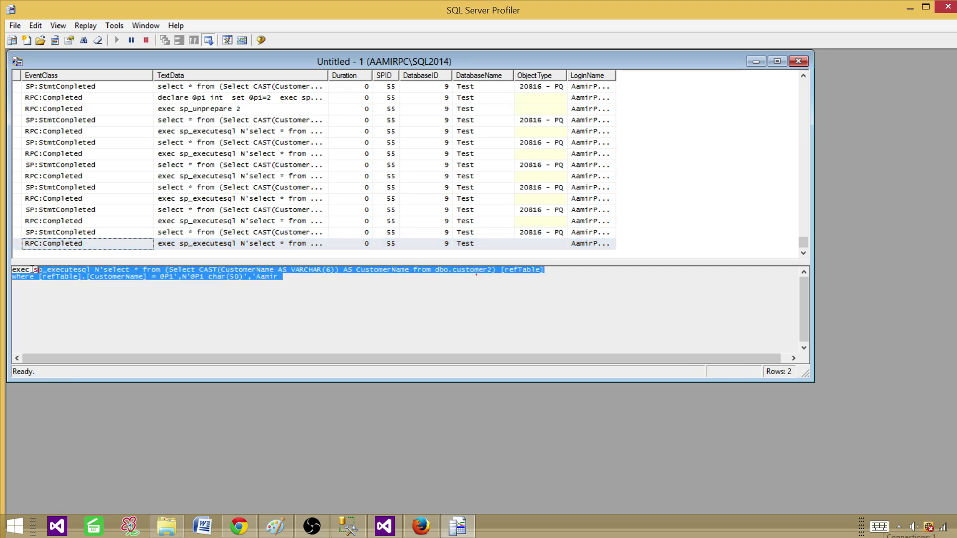
pyautogui.click(59, 223)
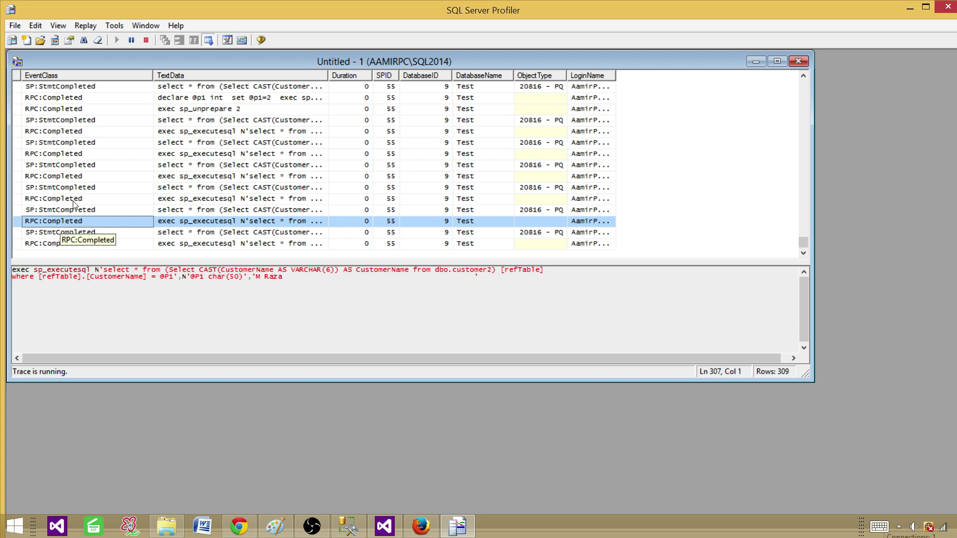
pyautogui.click(77, 200)
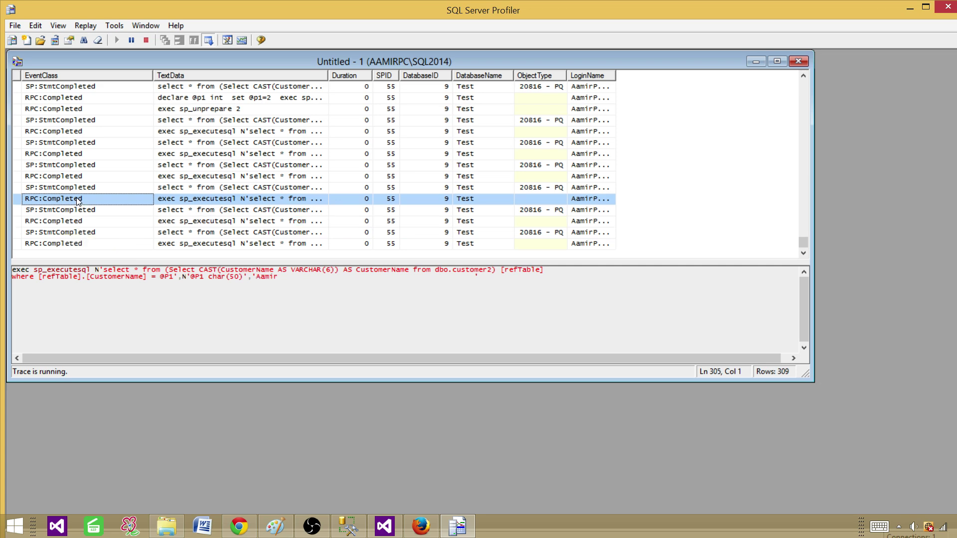
pyautogui.click(61, 131)
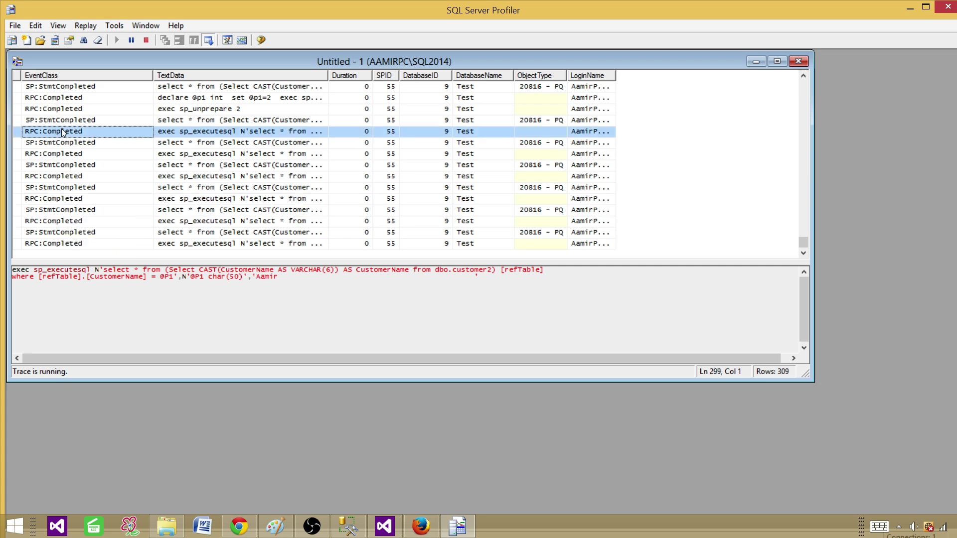
pyautogui.click(77, 154)
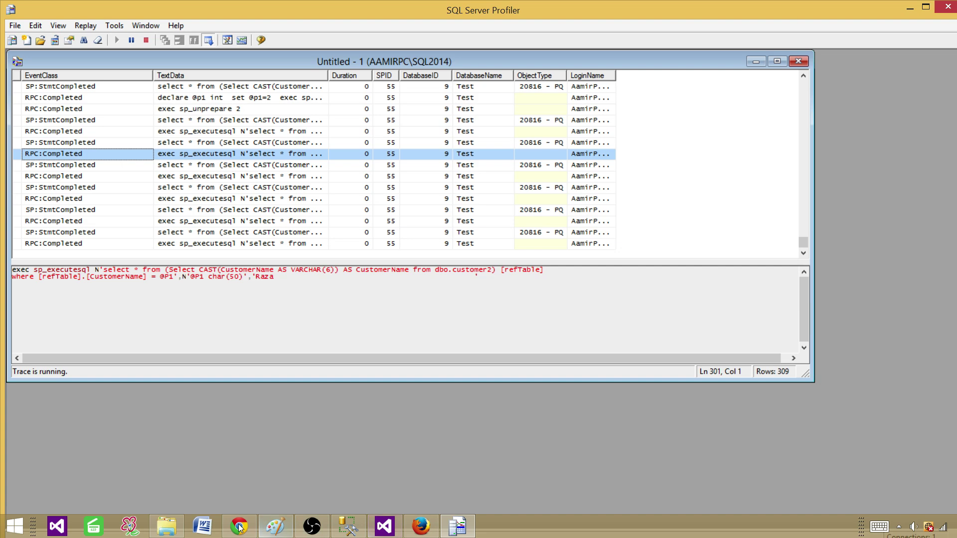
# - Open Customer.txt from InputFolder and review its first data rows, including the three that repeat the same customer name
pyautogui.click(192, 526)
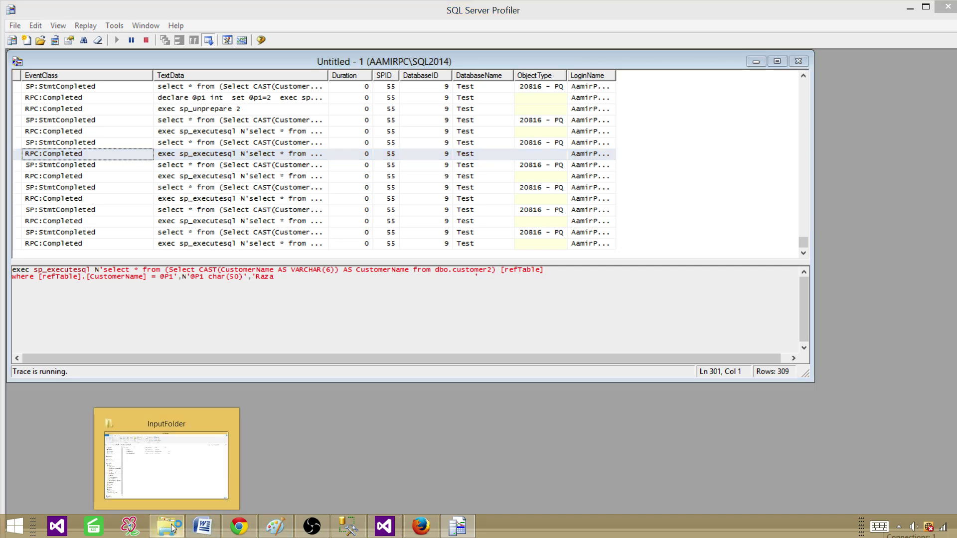
pyautogui.click(167, 526)
pyautogui.doubleClick(197, 149)
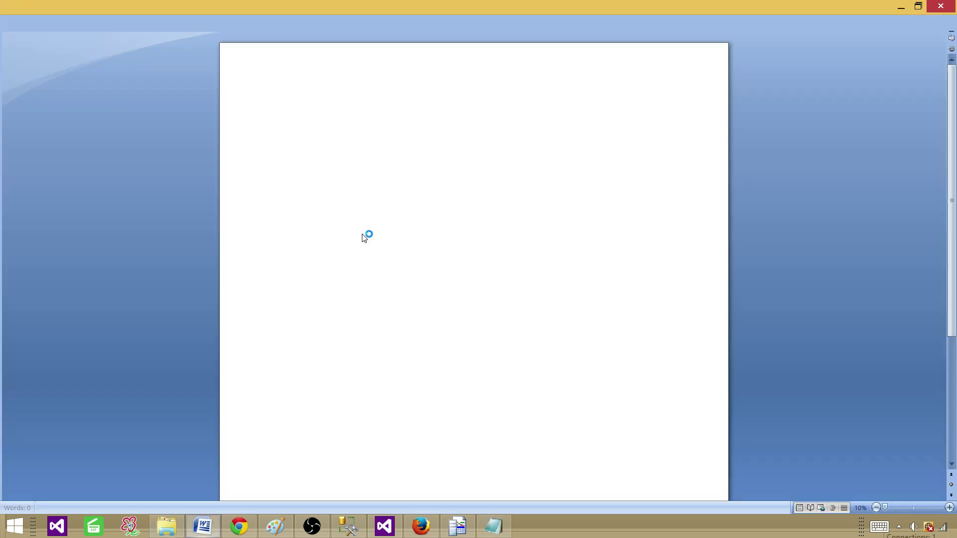
pyautogui.click(901, 8)
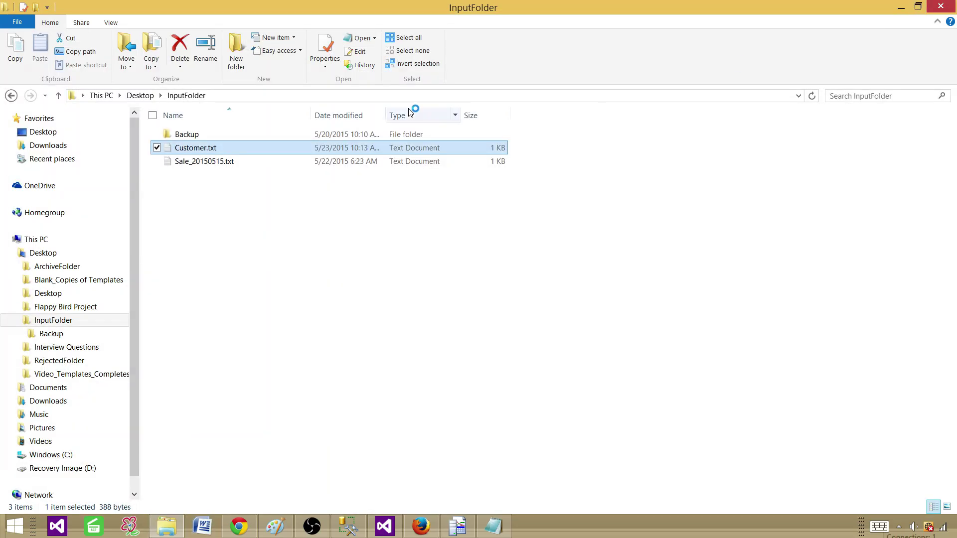
pyautogui.doubleClick(208, 149)
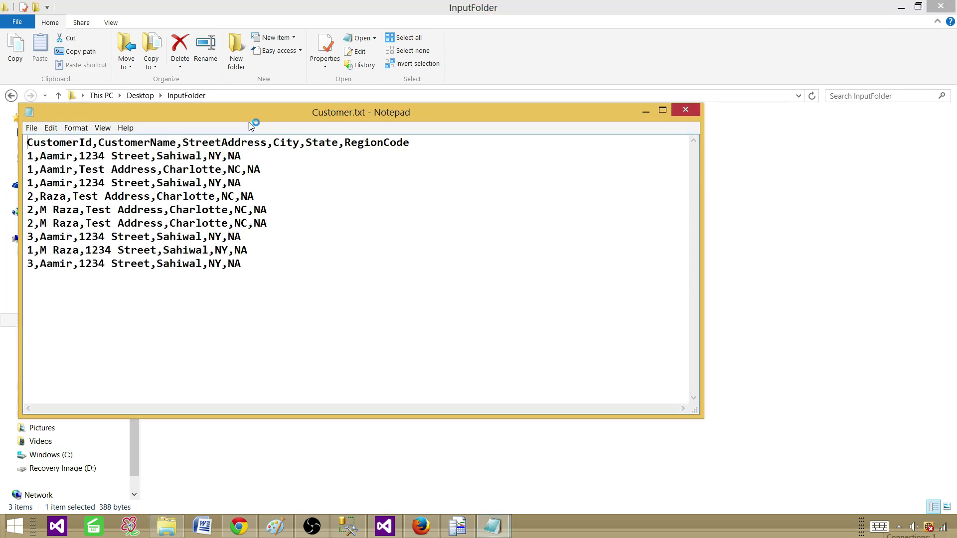
pyautogui.moveTo(265, 111); pyautogui.dragTo(507, 103)
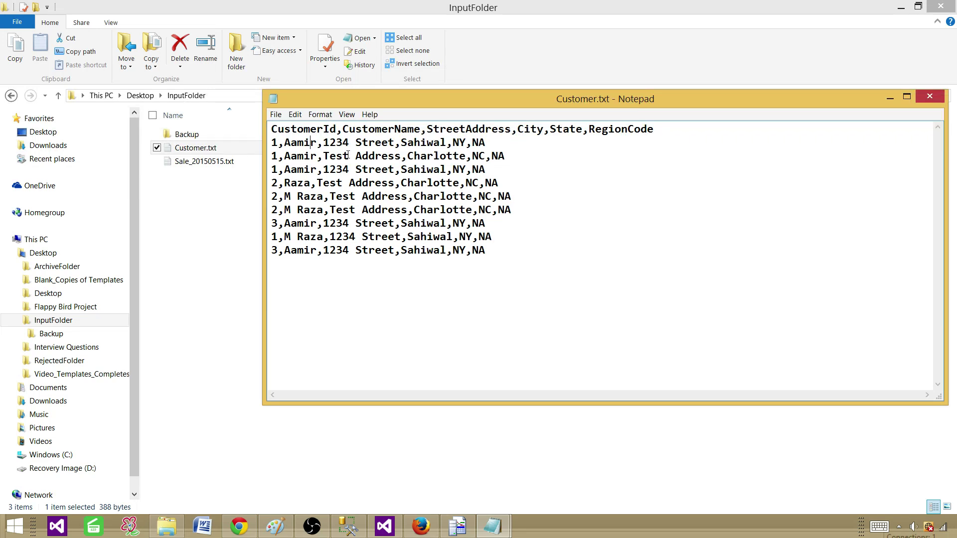
pyautogui.moveTo(491, 172); pyautogui.dragTo(278, 143)
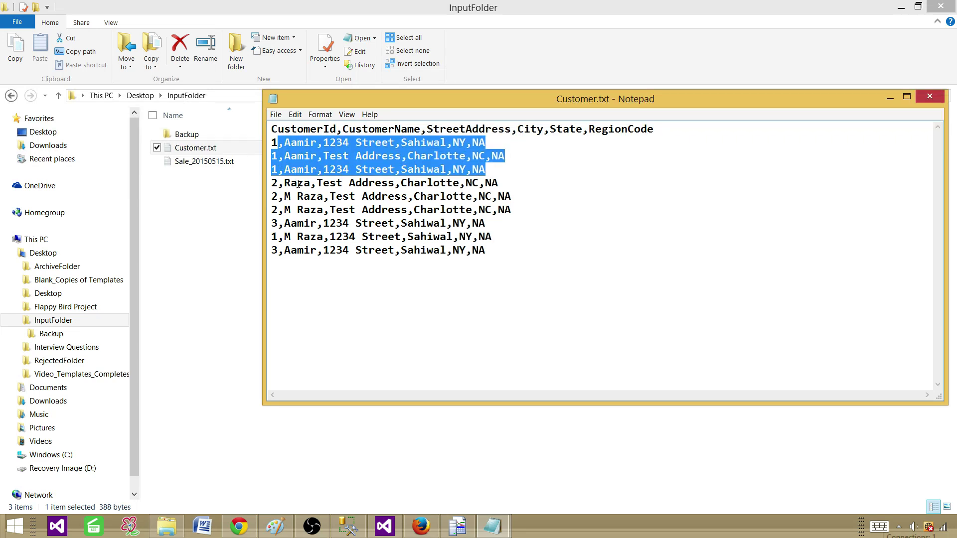
pyautogui.click(304, 196)
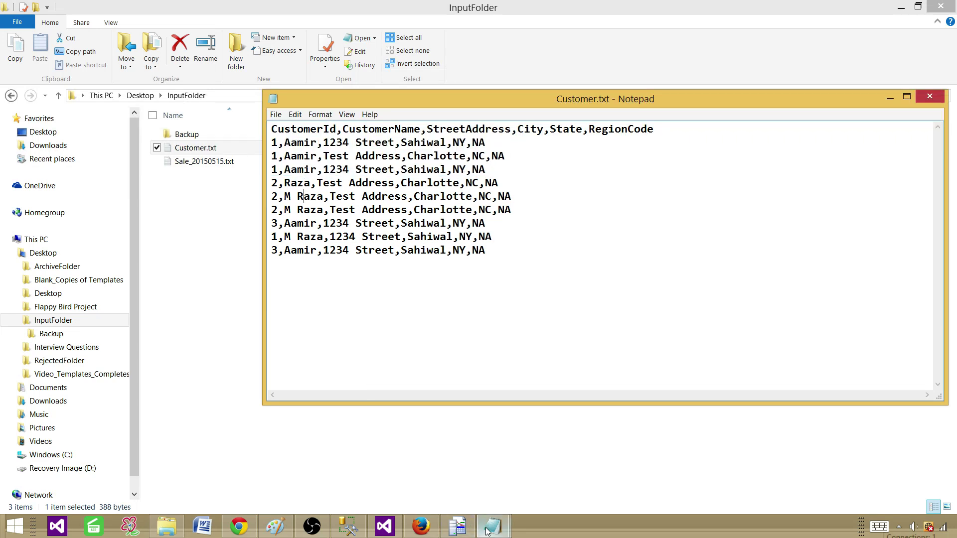
# - Compare the third and fourth sp_executesql queries in SQL Server Profiler with the seventh and eighth data rows of Customer.txt
pyautogui.click(457, 526)
pyautogui.click(96, 178)
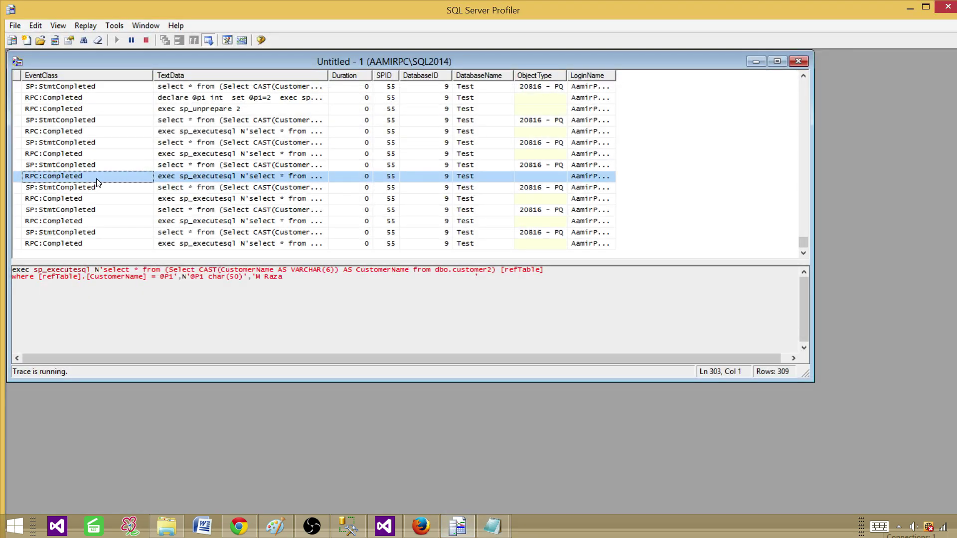
pyautogui.click(92, 200)
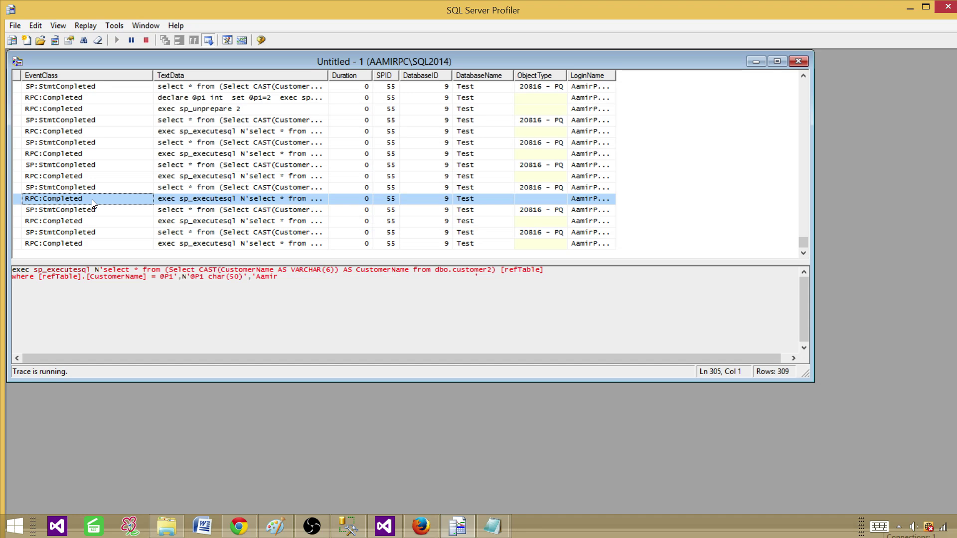
pyautogui.click(492, 527)
pyautogui.click(424, 466)
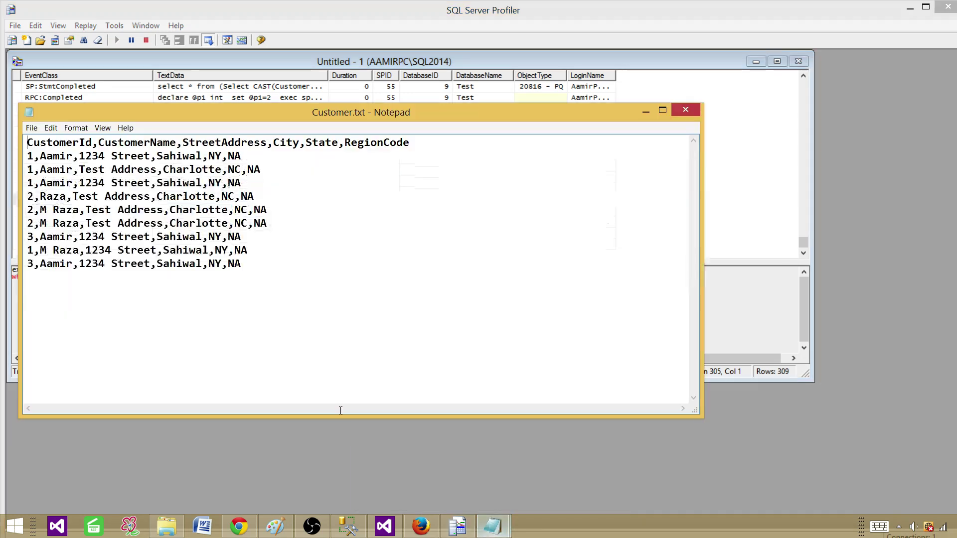
pyautogui.click(59, 237)
pyautogui.moveTo(245, 236); pyautogui.dragTo(28, 236)
pyautogui.click(58, 249)
# - Return to SQL Server Profiler and examine the query text and name parameter of the last two sp_executesql events
pyautogui.click(458, 526)
pyautogui.click(100, 211)
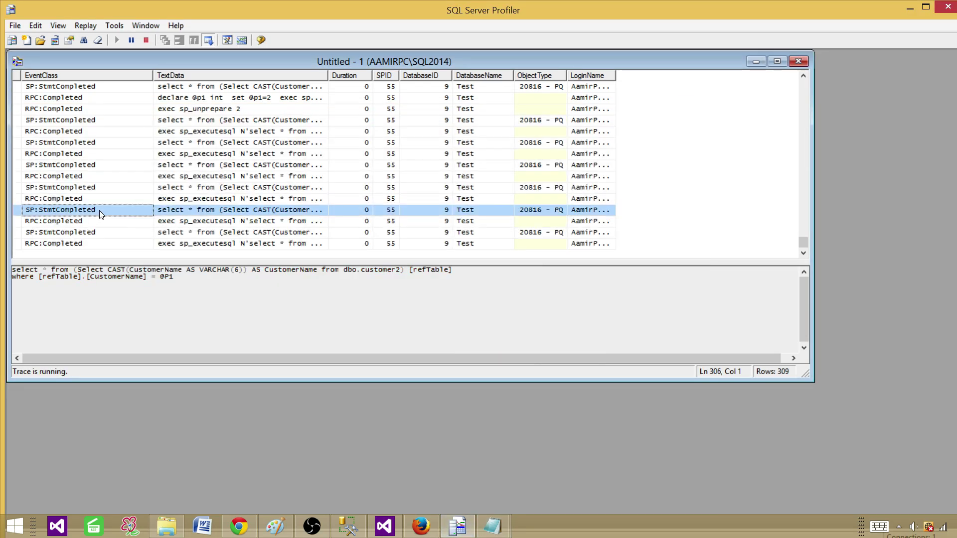
pyautogui.click(94, 221)
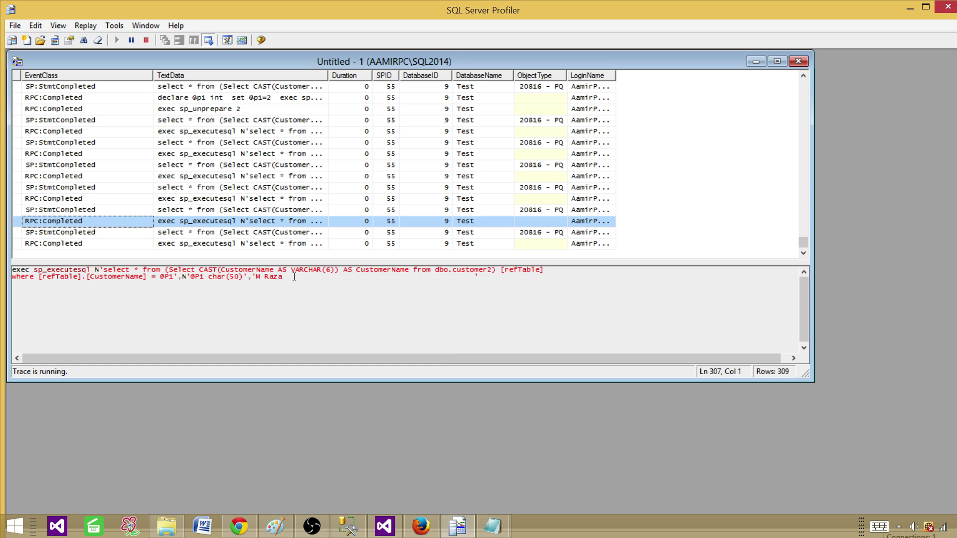
pyautogui.moveTo(294, 277); pyautogui.dragTo(25, 270)
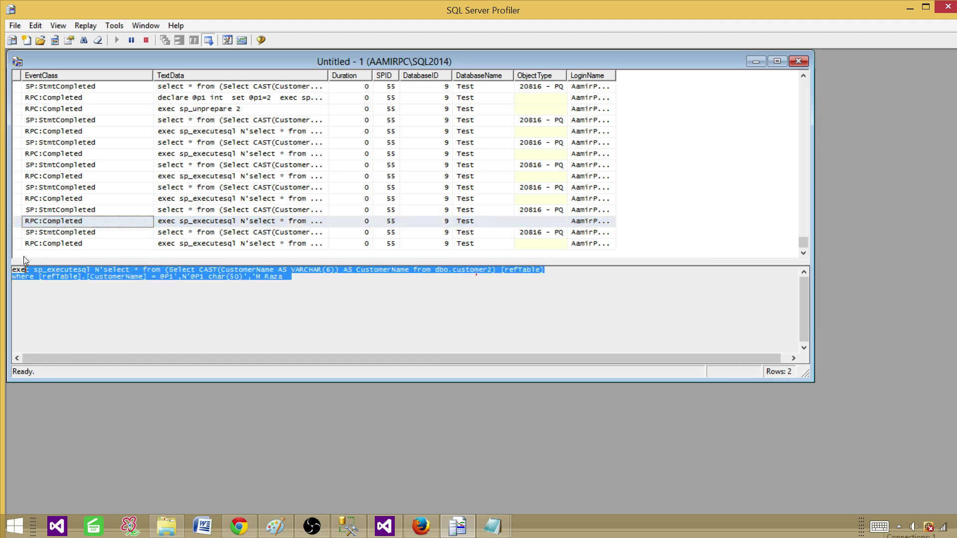
pyautogui.click(72, 234)
pyautogui.click(68, 243)
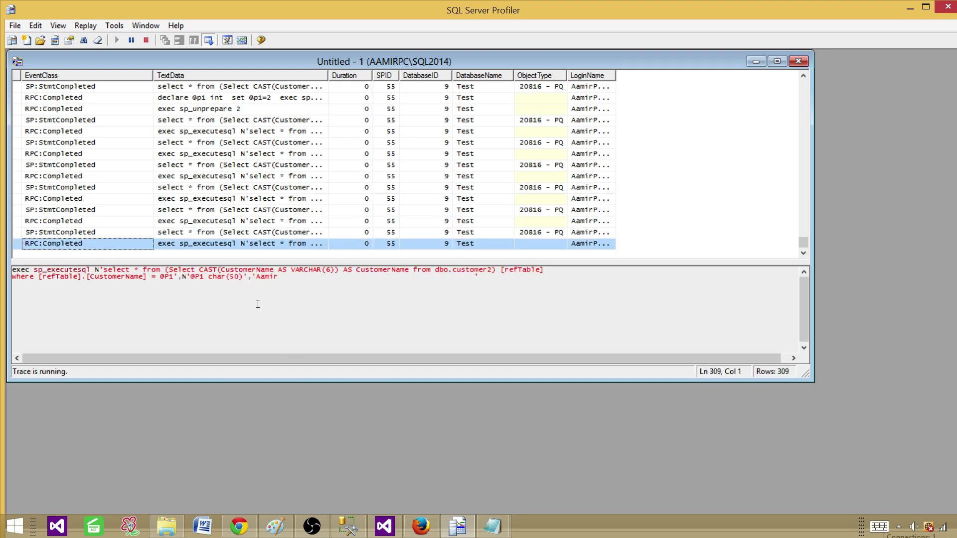
pyautogui.moveTo(353, 278); pyautogui.dragTo(8, 271)
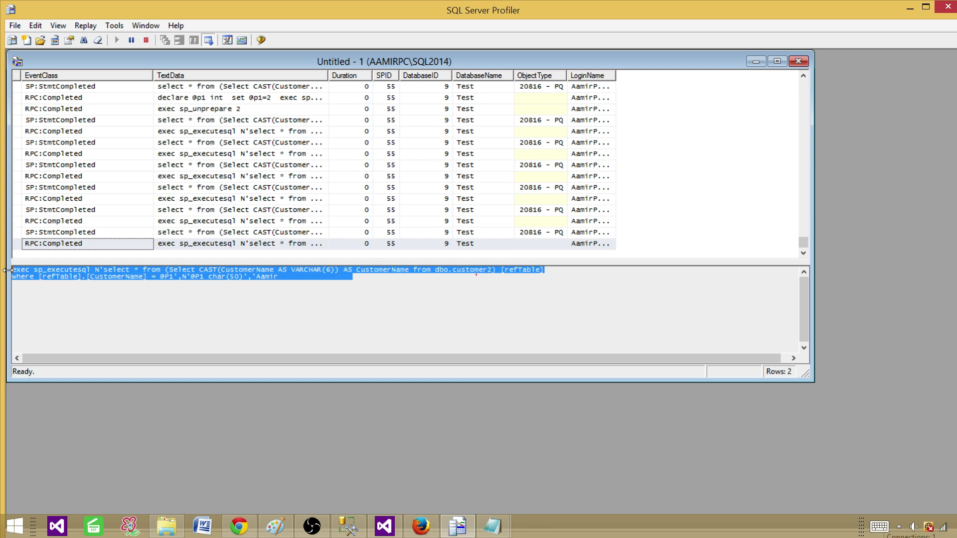
pyautogui.moveTo(283, 285); pyautogui.dragTo(11, 266)
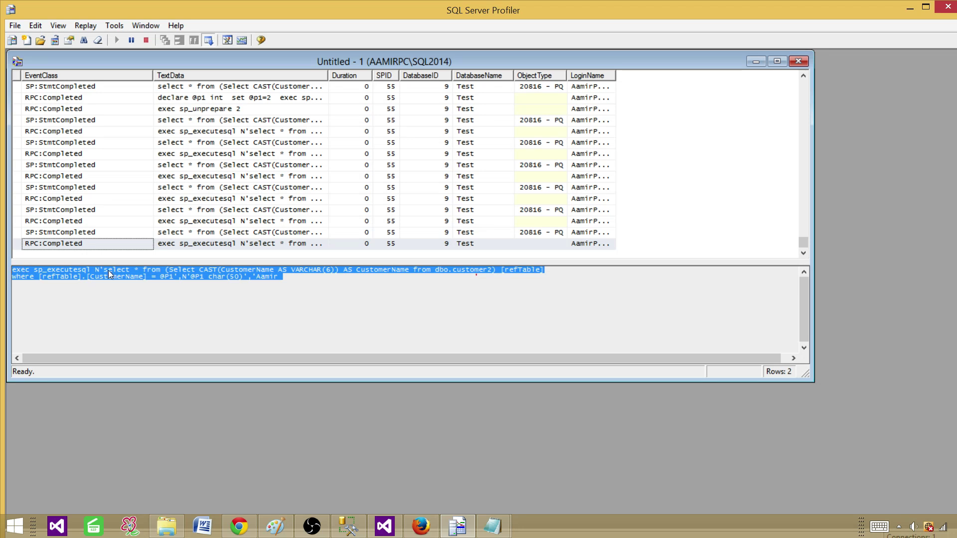
pyautogui.click(674, 533)
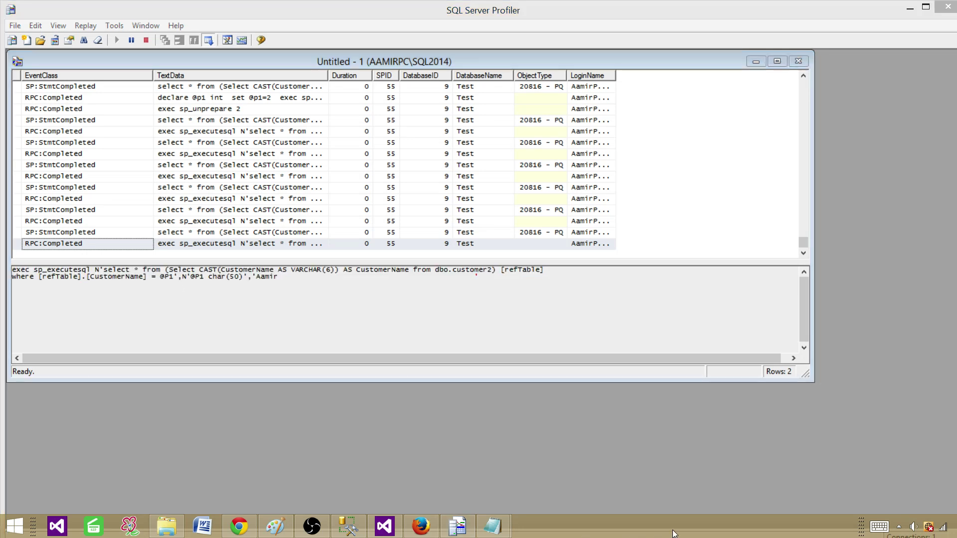